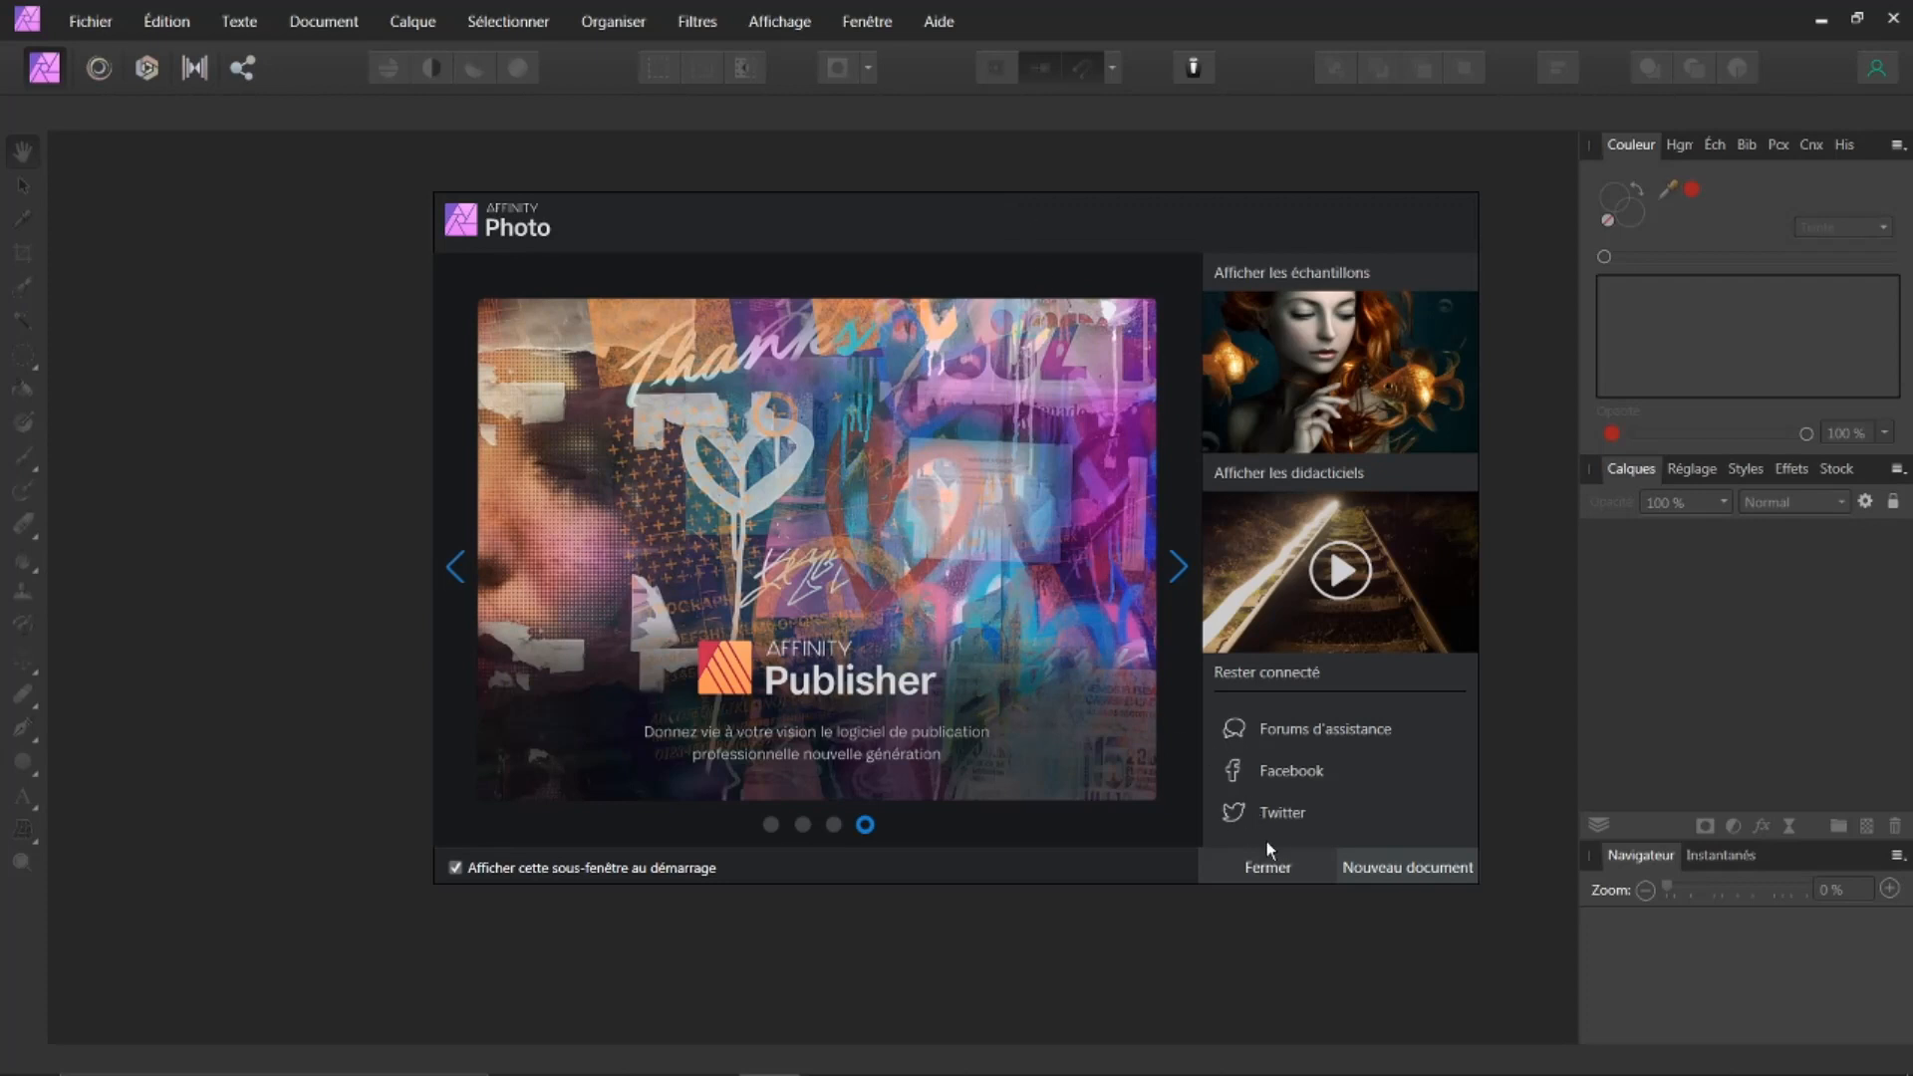
Dismiss the welcome window and open the recent image mercure.jpg
left_click(1269, 867)
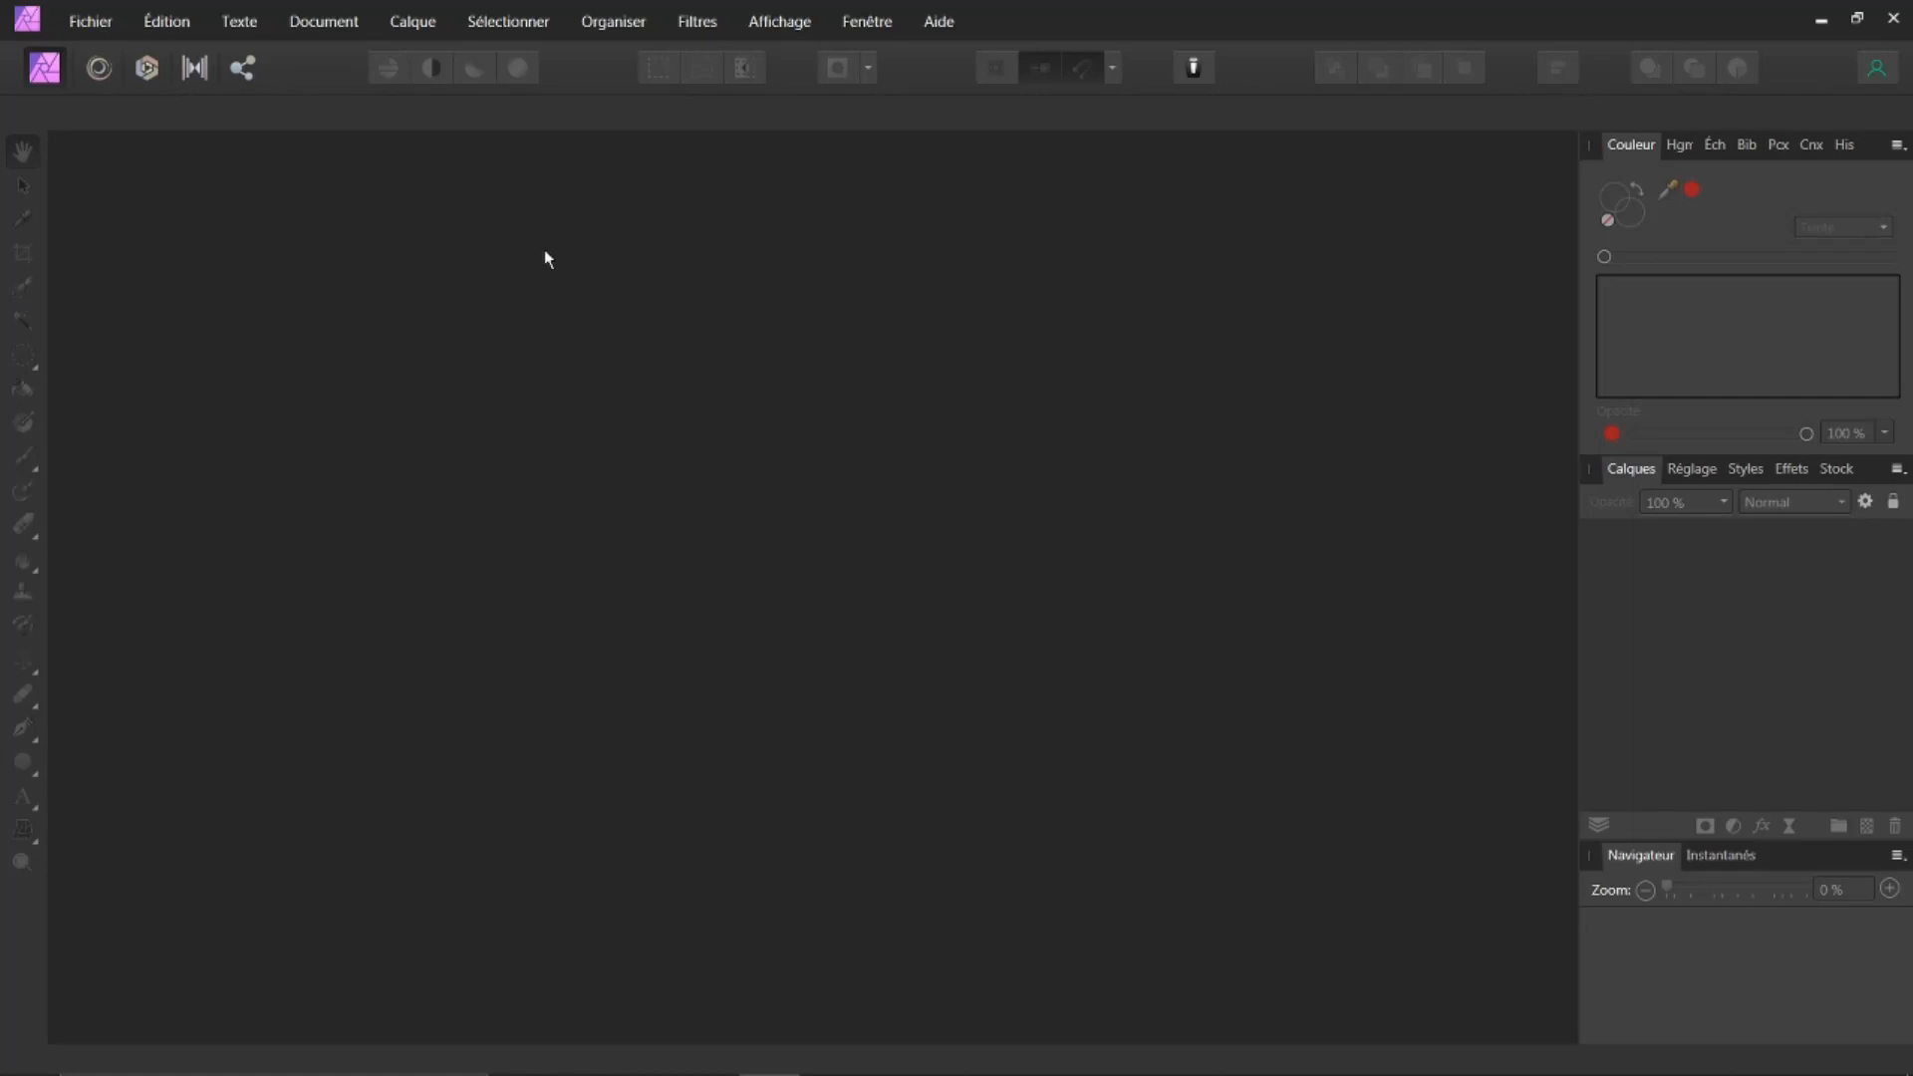
left_click(95, 25)
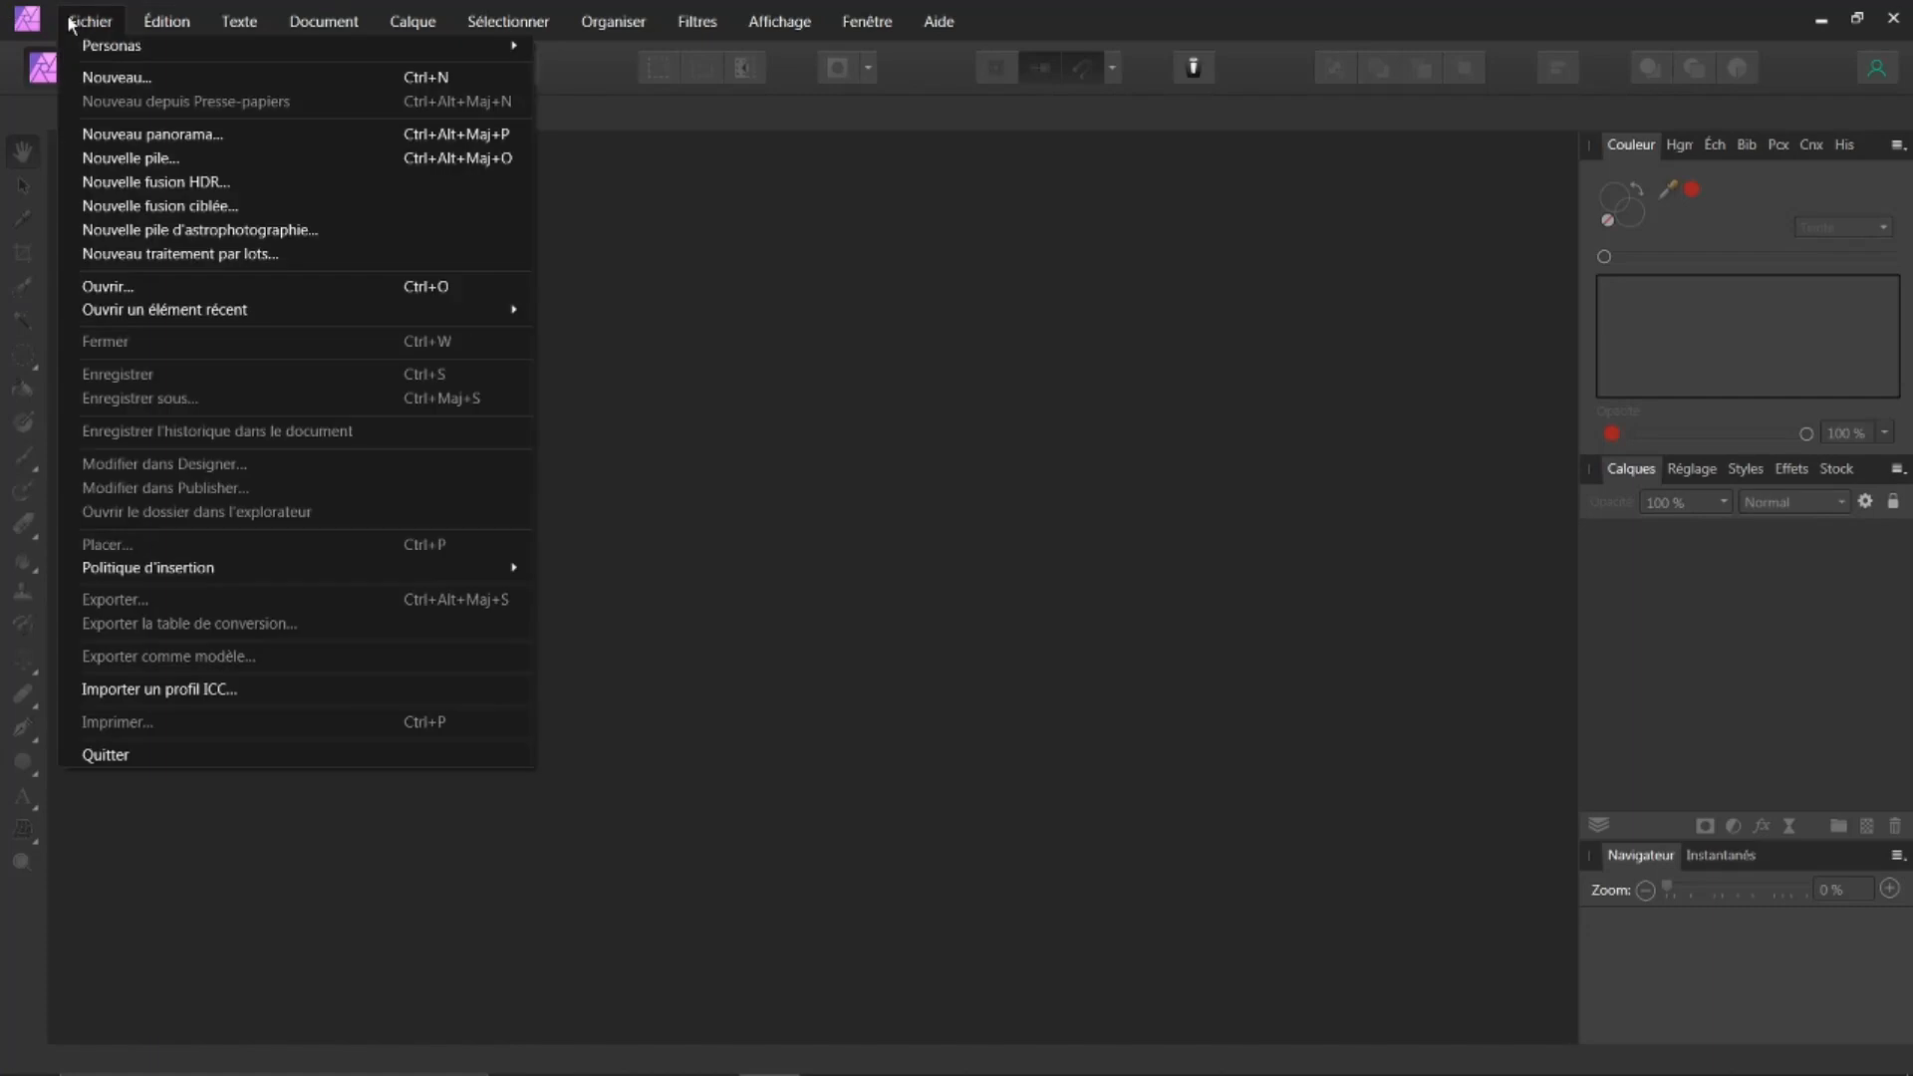
mouse_move(422, 313)
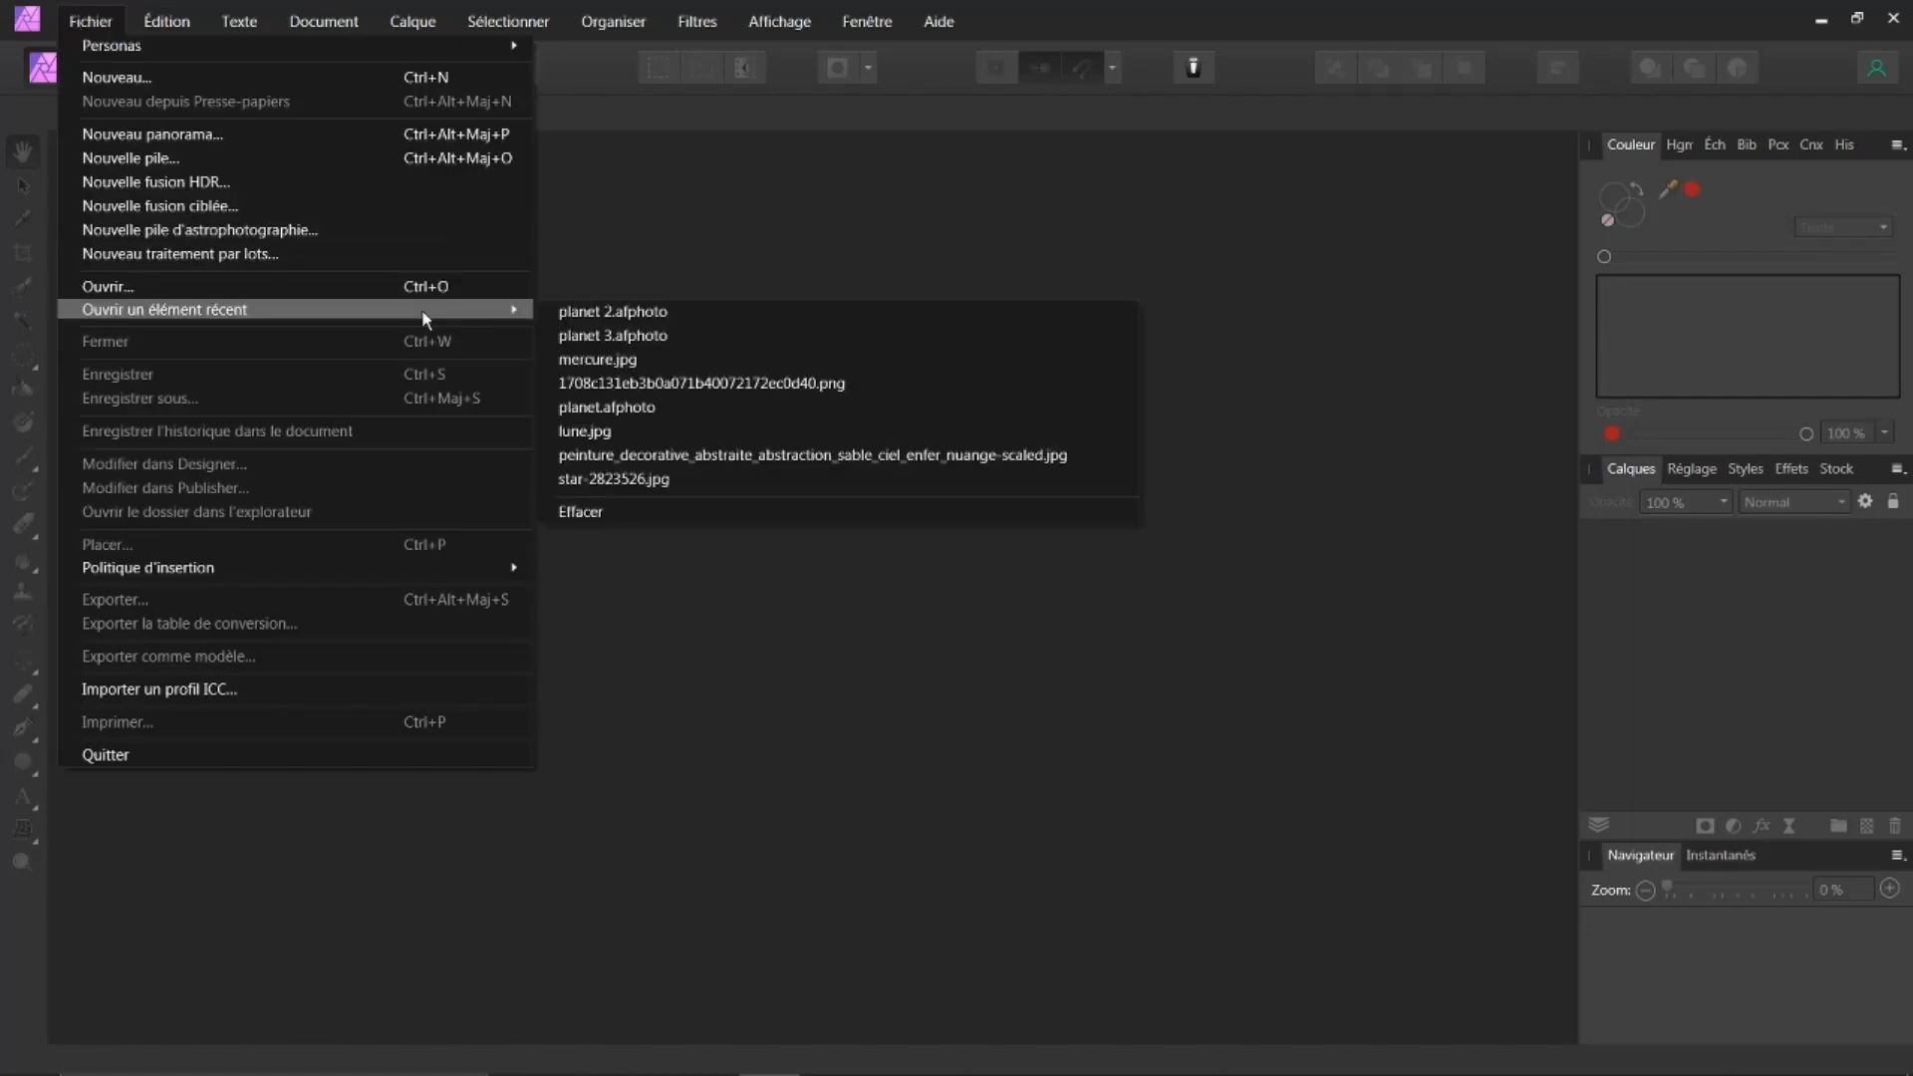
left_click(576, 362)
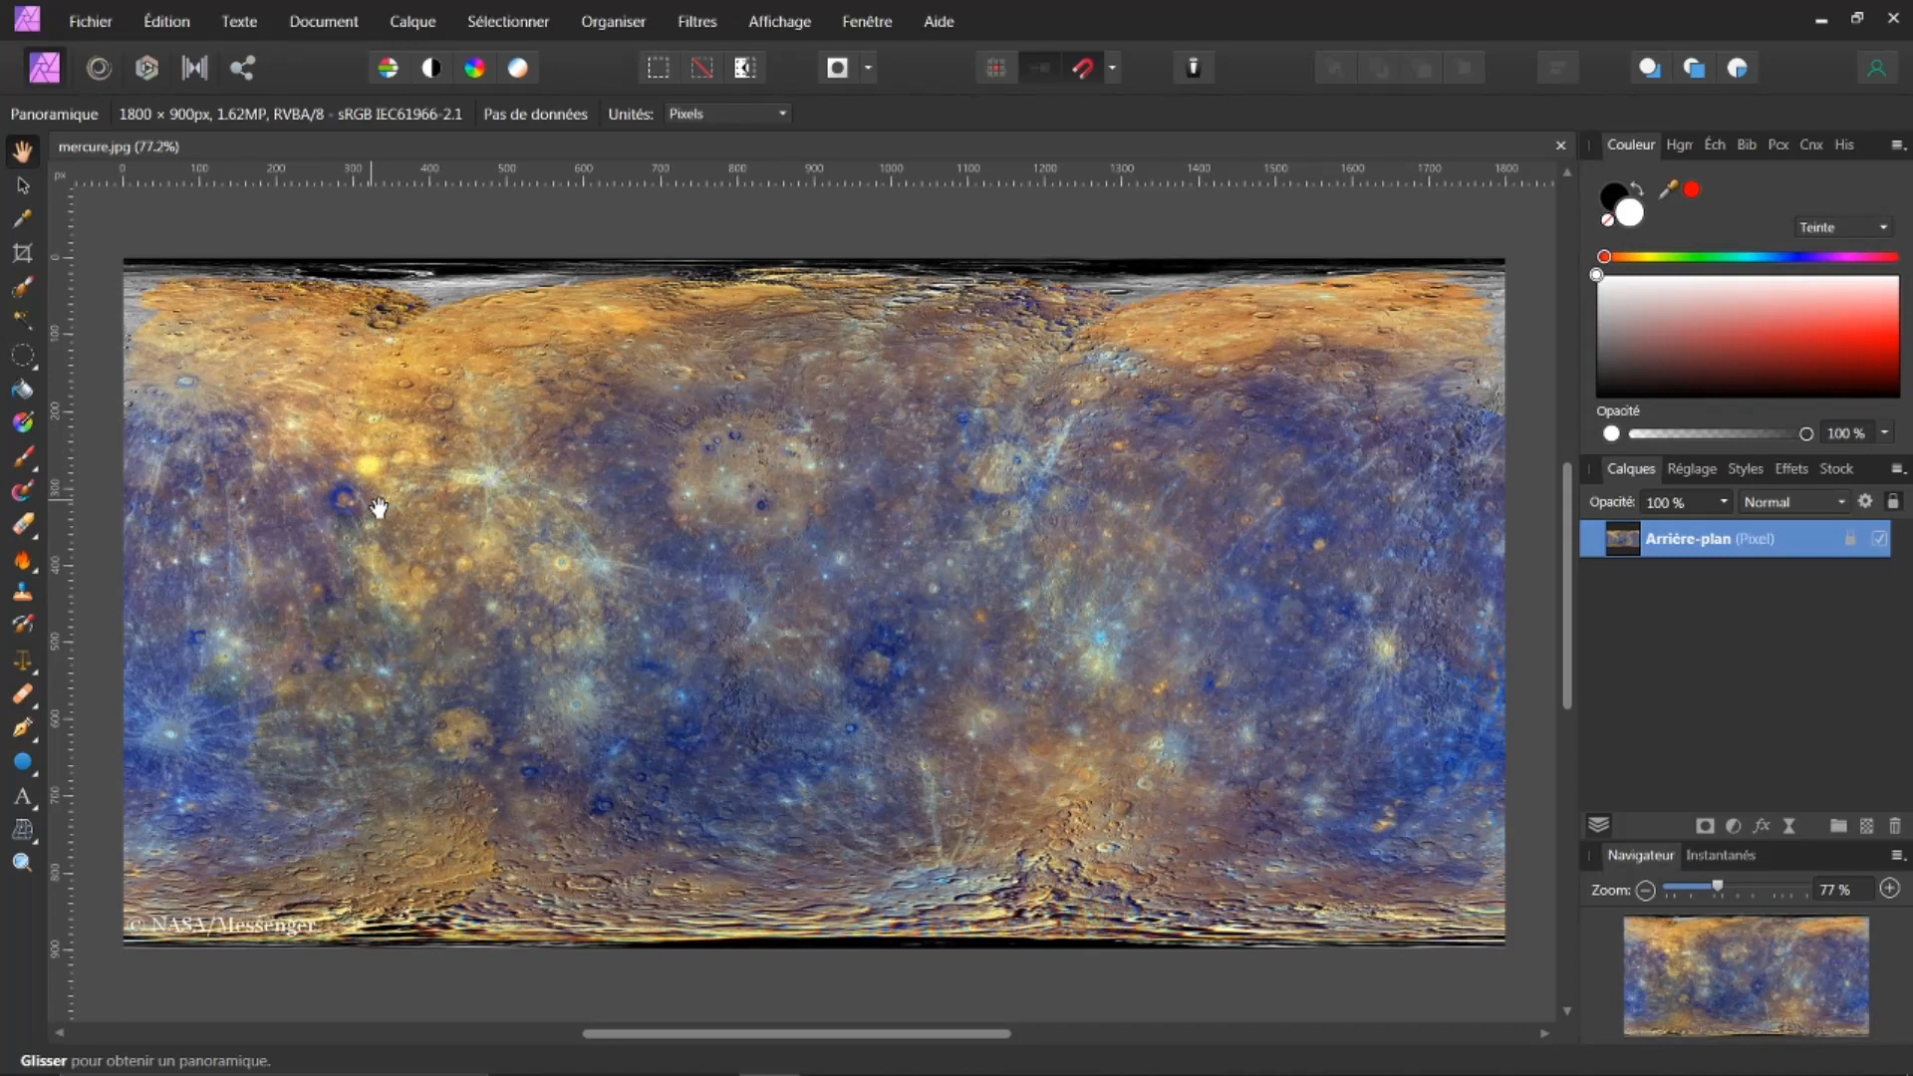
Resize the document proportionally to 6000 × 3000 px, keeping the resolution at 72
left_click(329, 21)
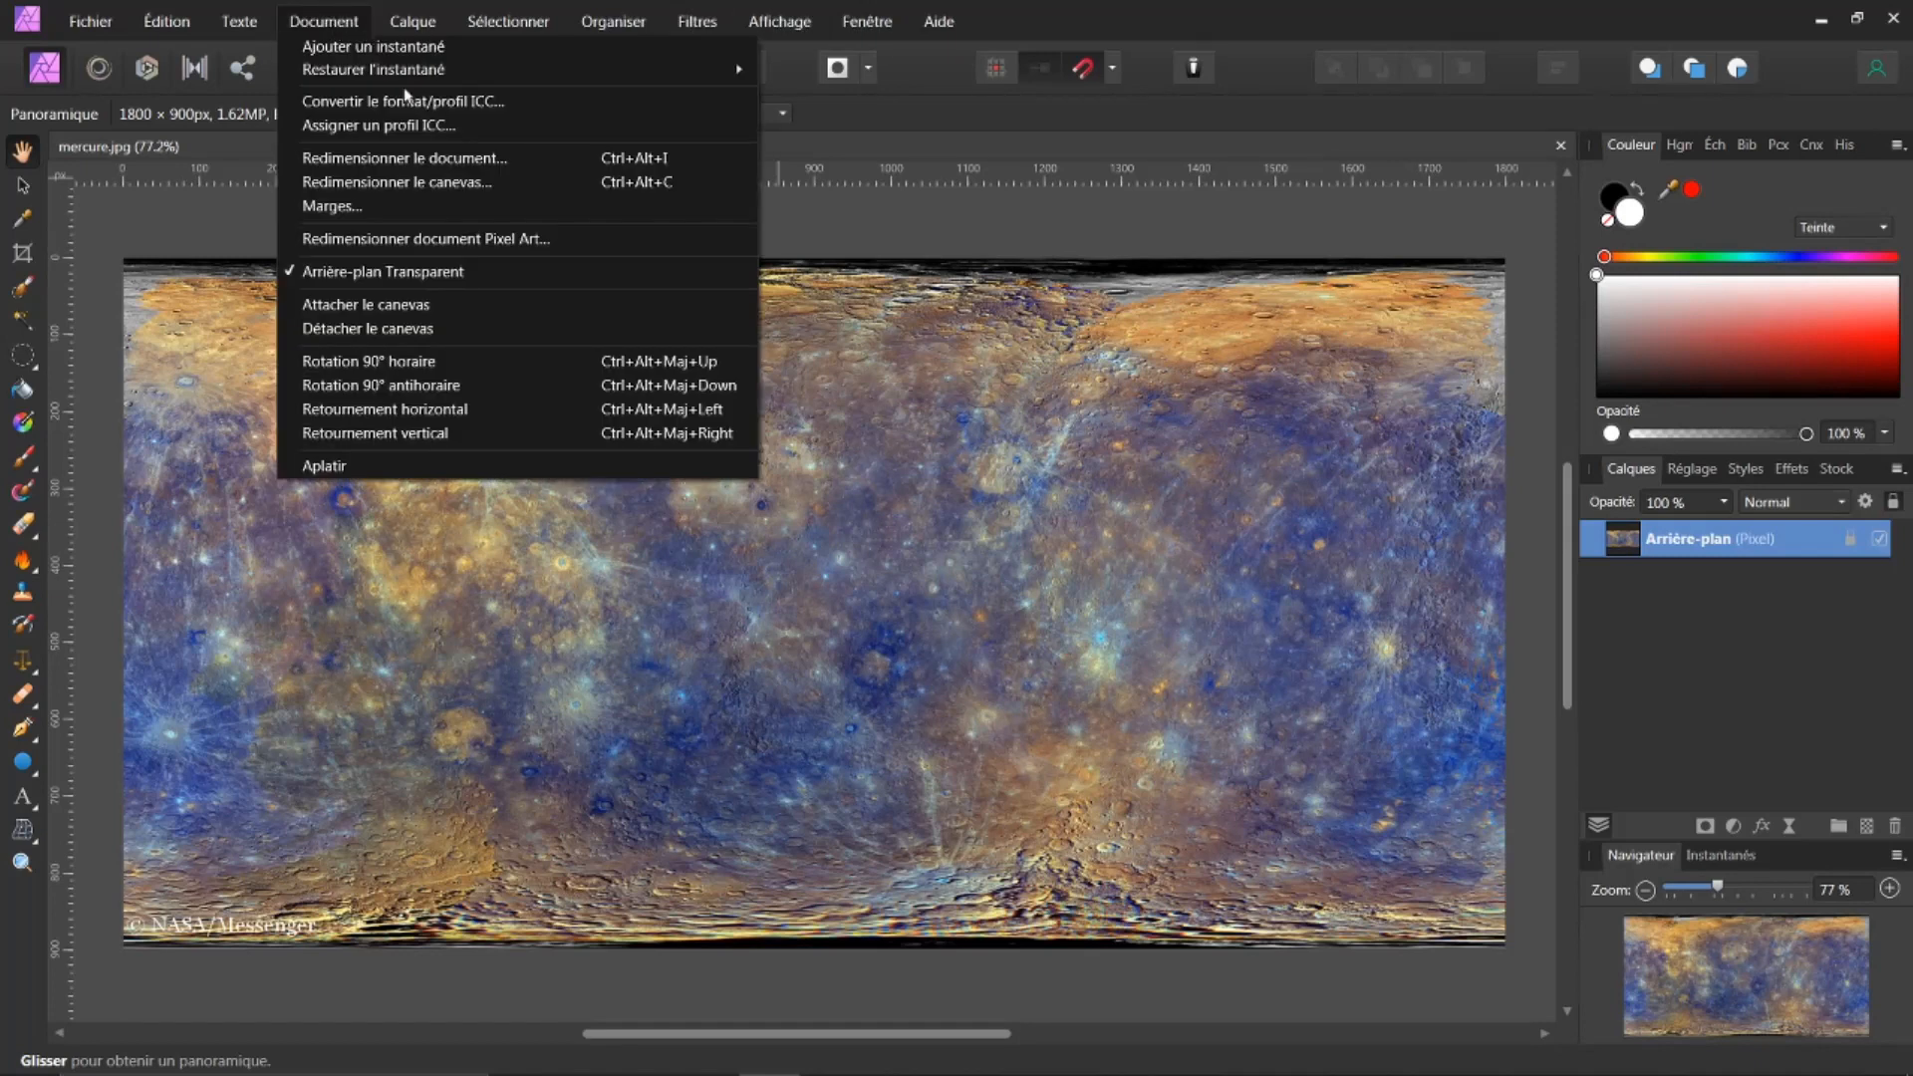
left_click(371, 158)
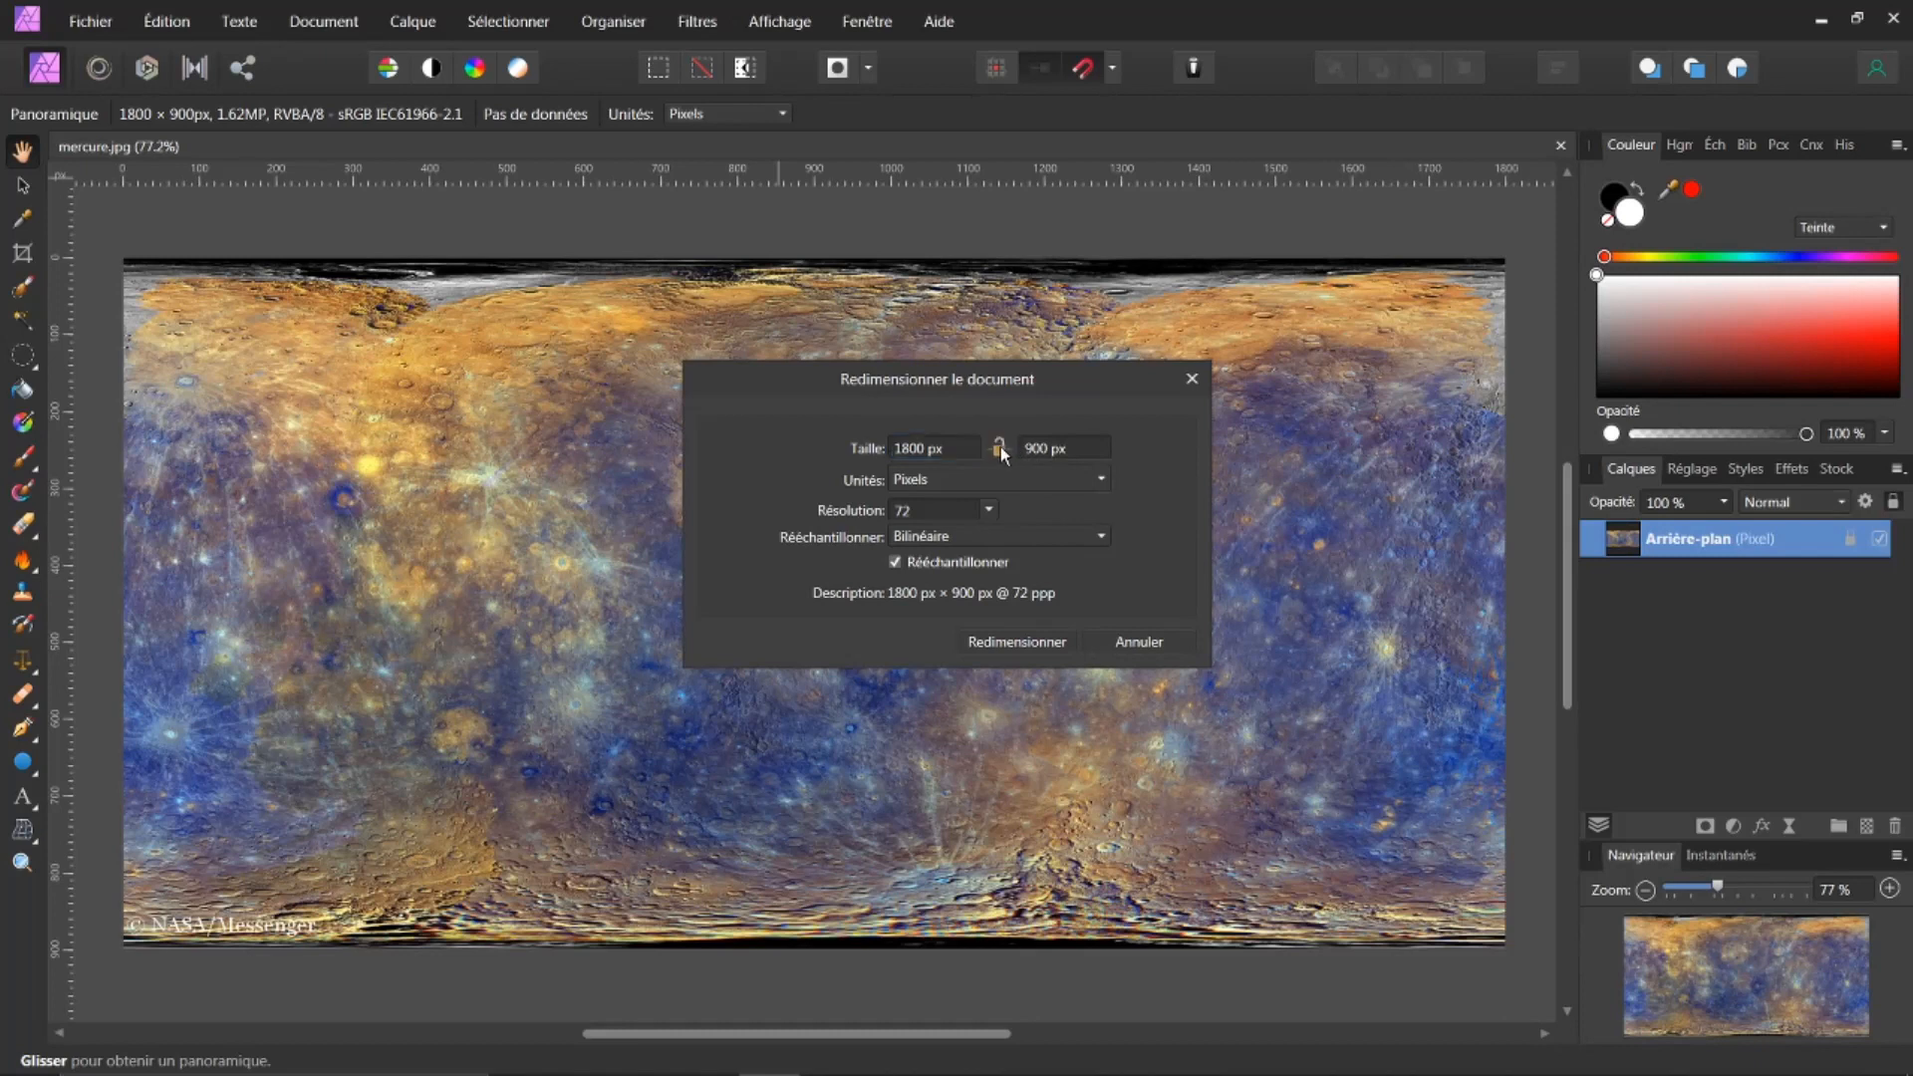
left_click(1001, 450)
left_click(933, 449)
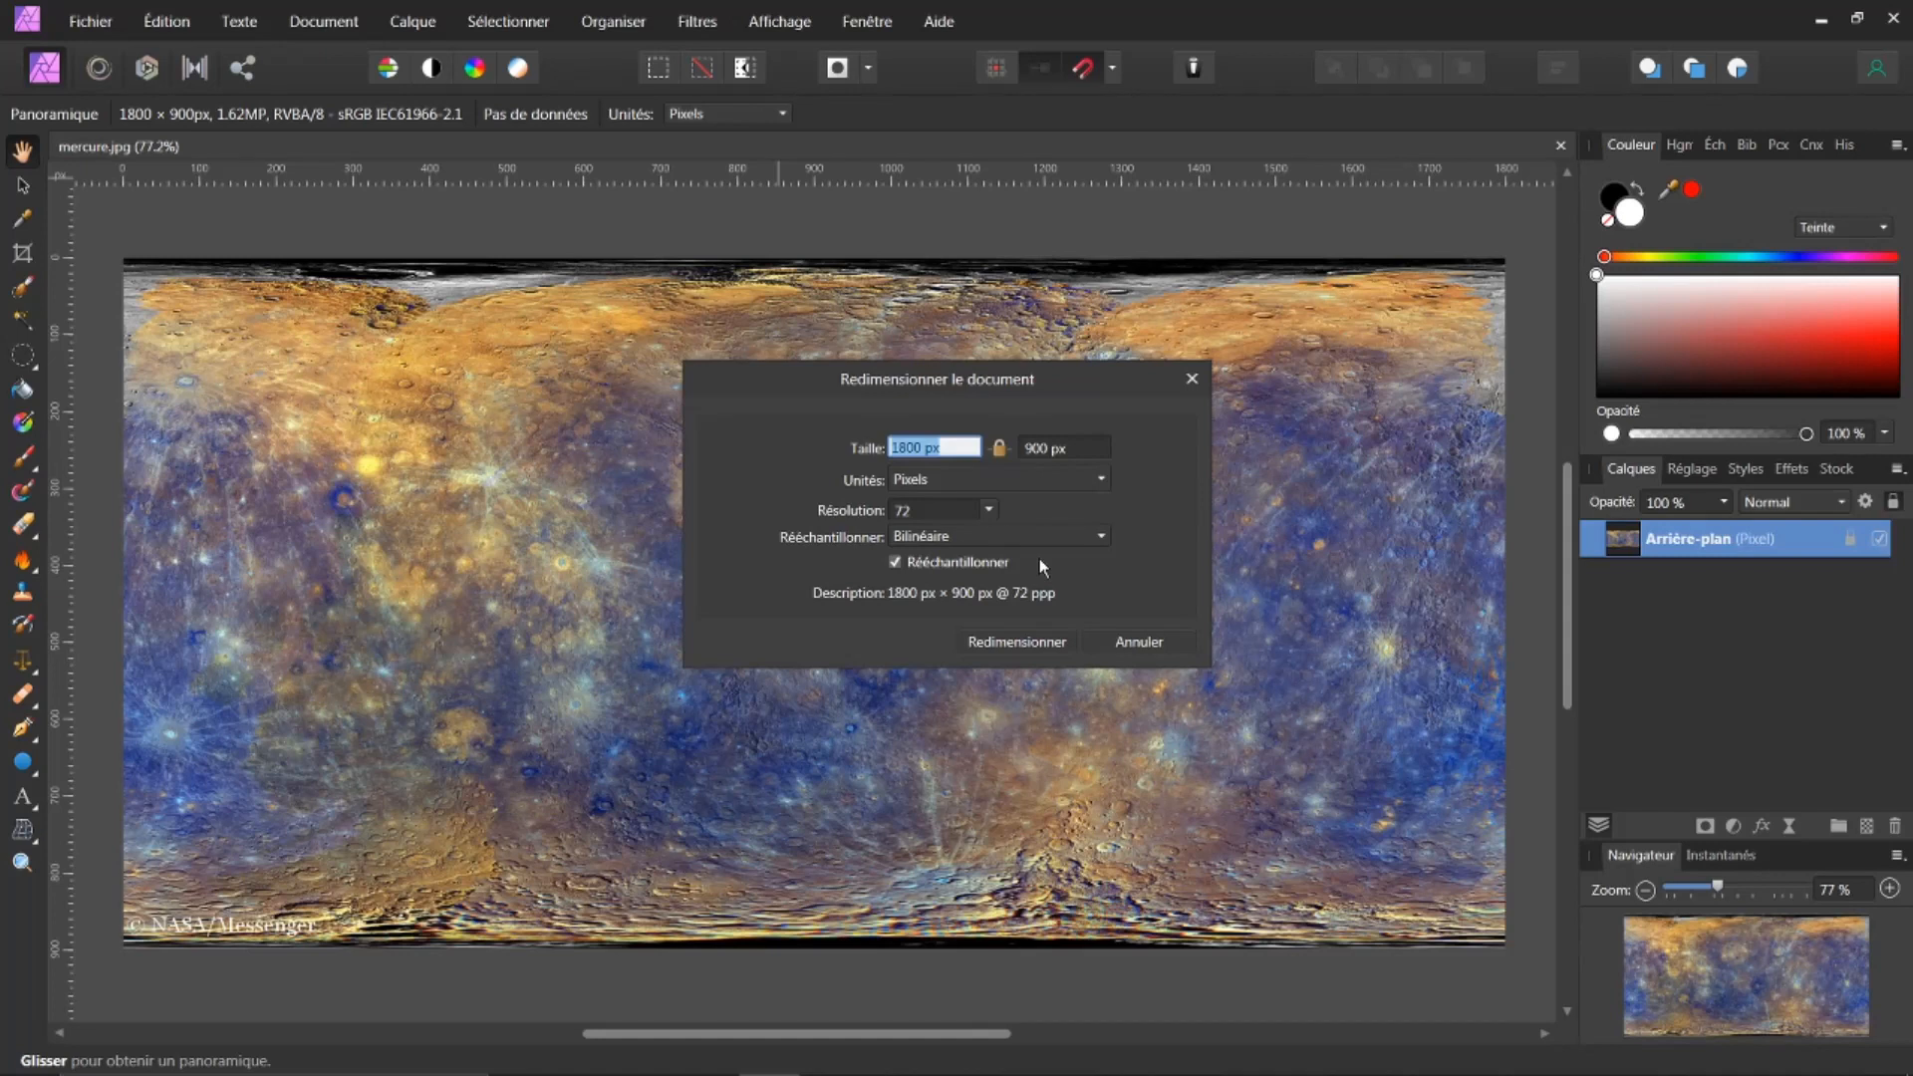
type("6000")
key("Return")
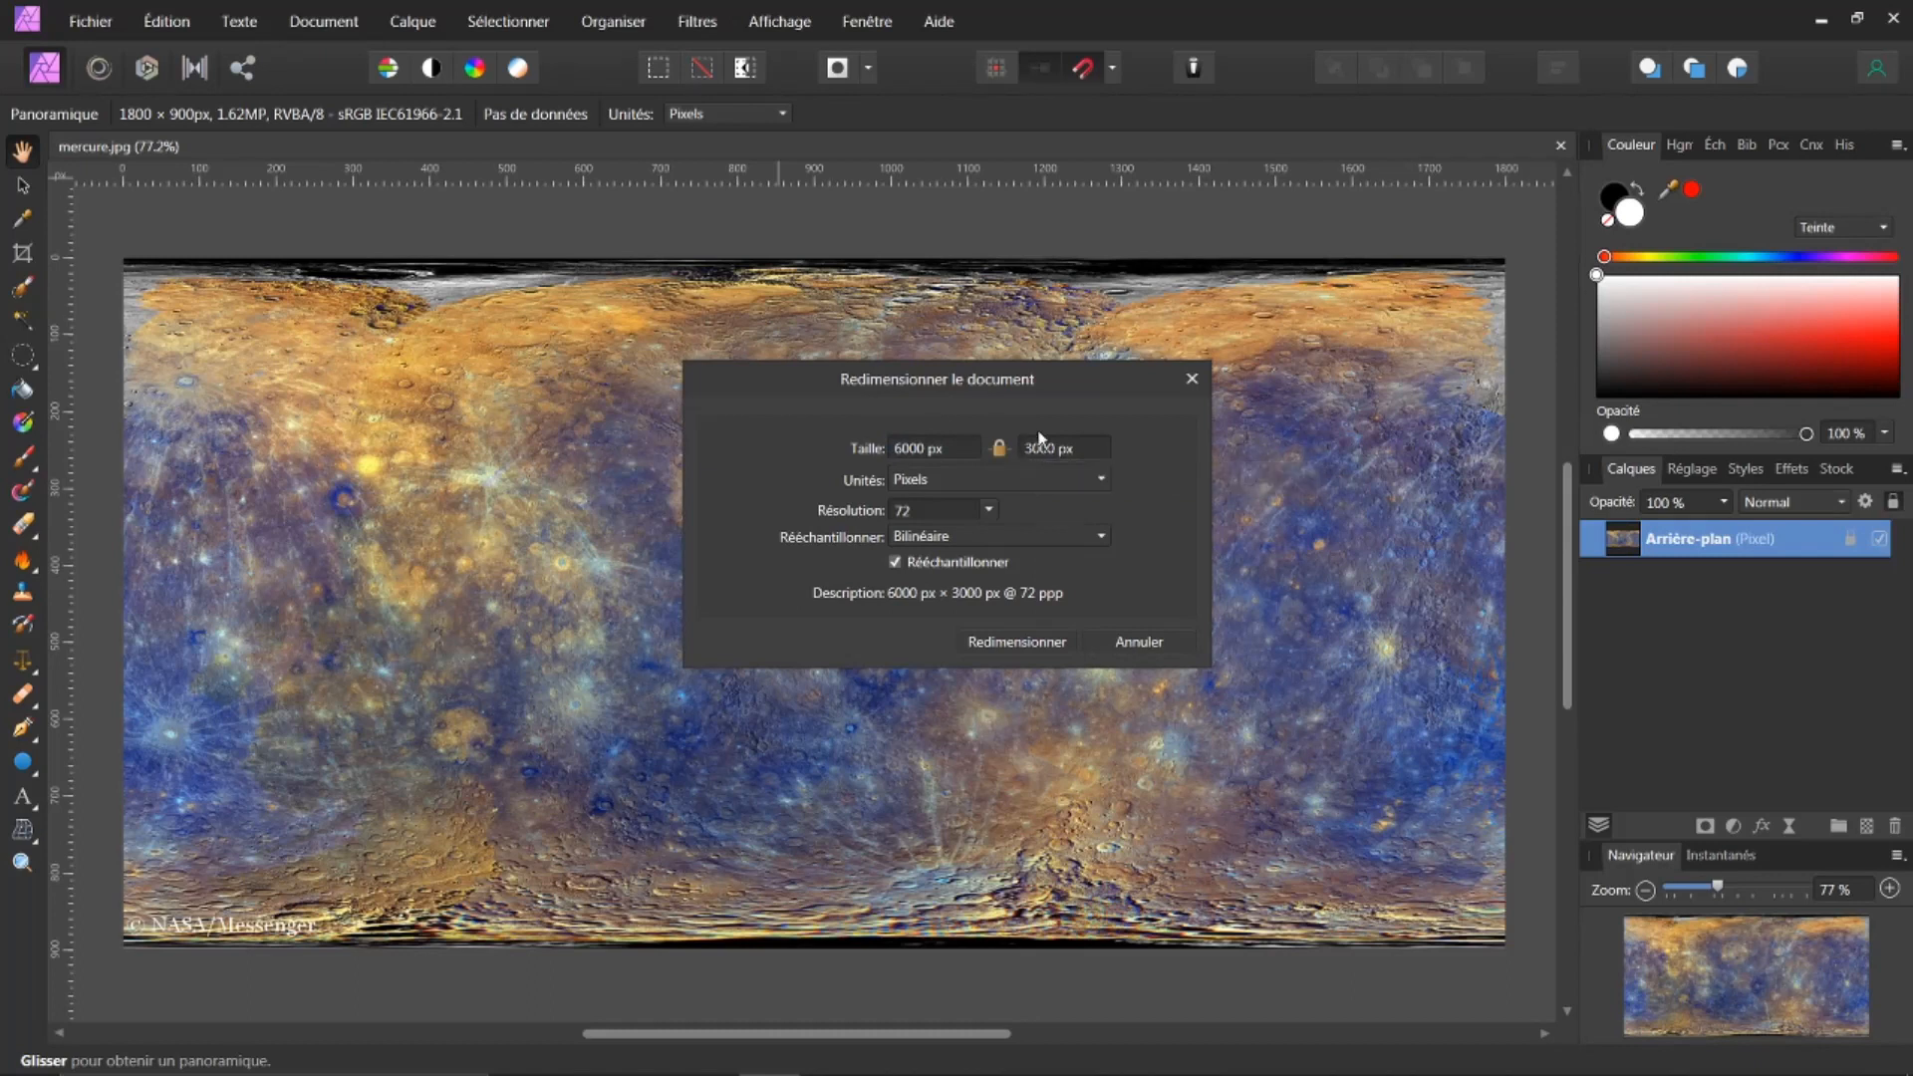
left_click(993, 508)
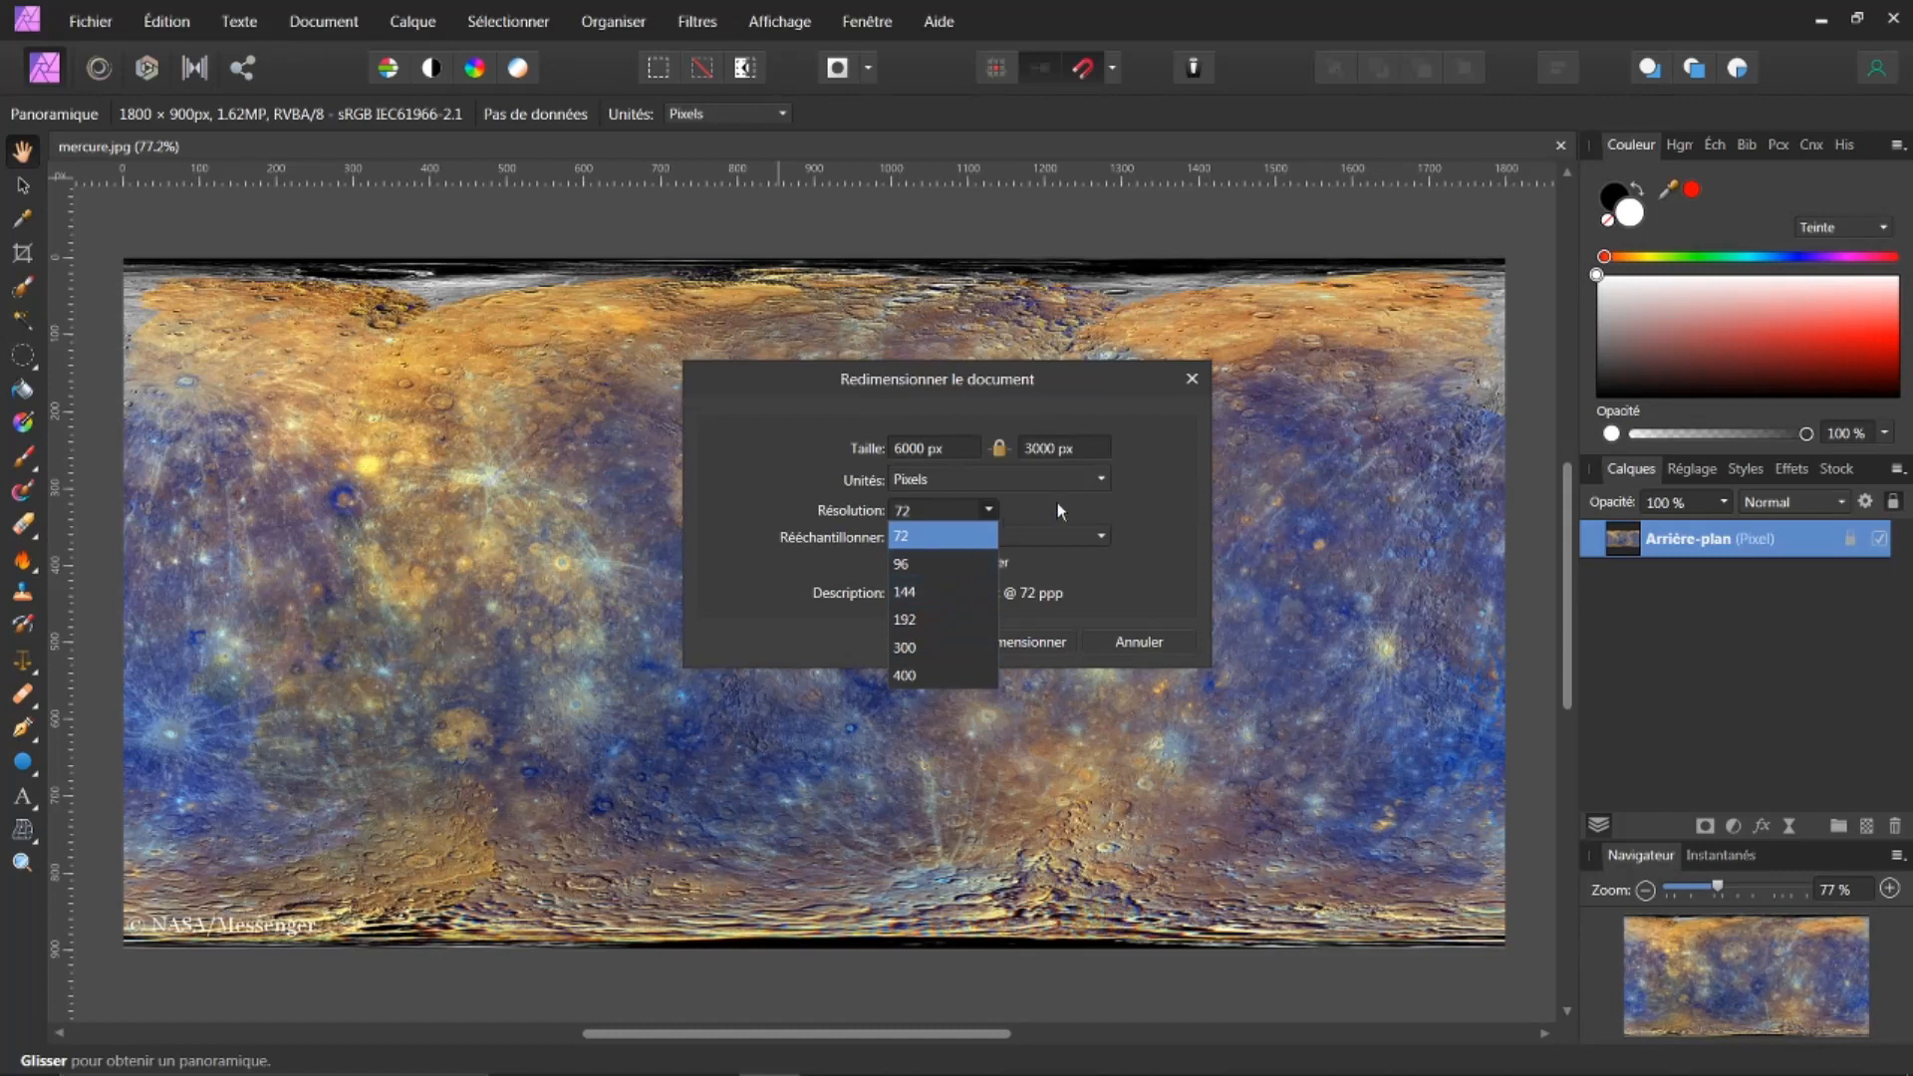
left_click(1161, 491)
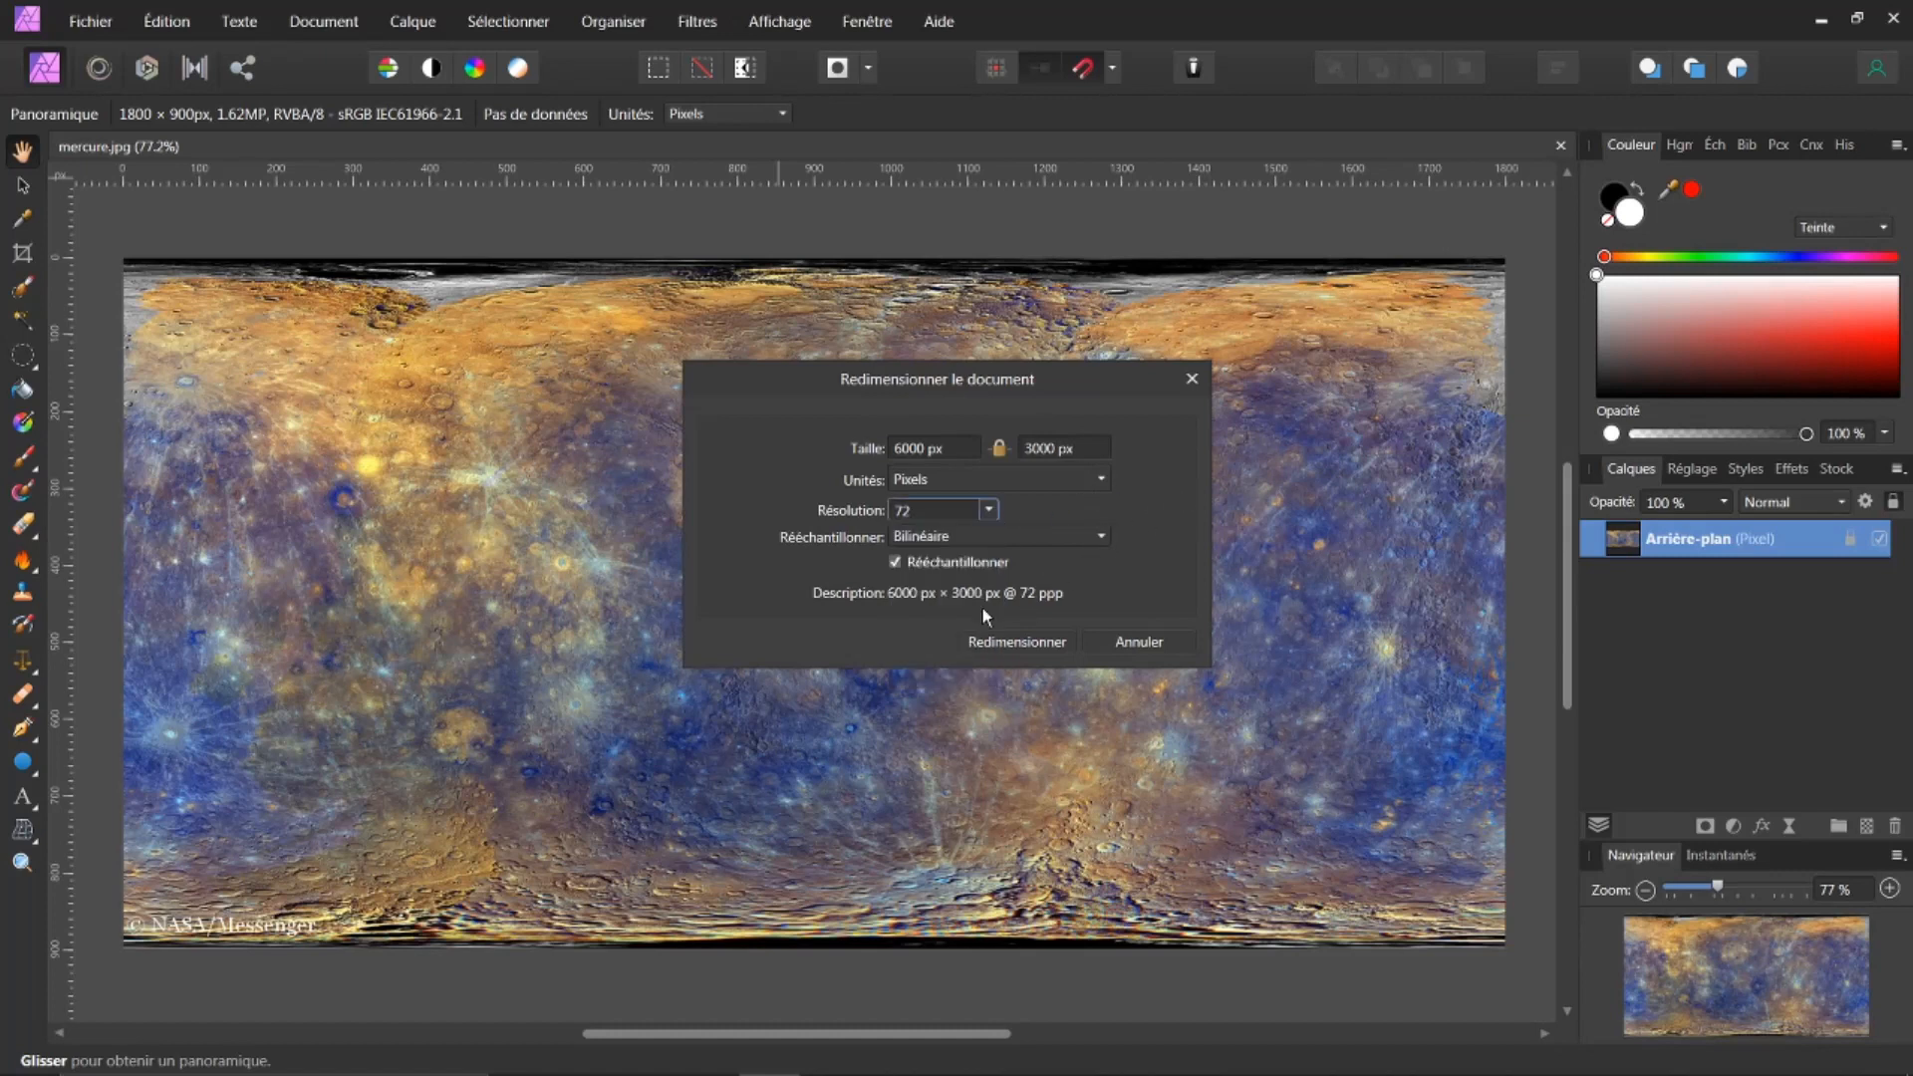
left_click(986, 643)
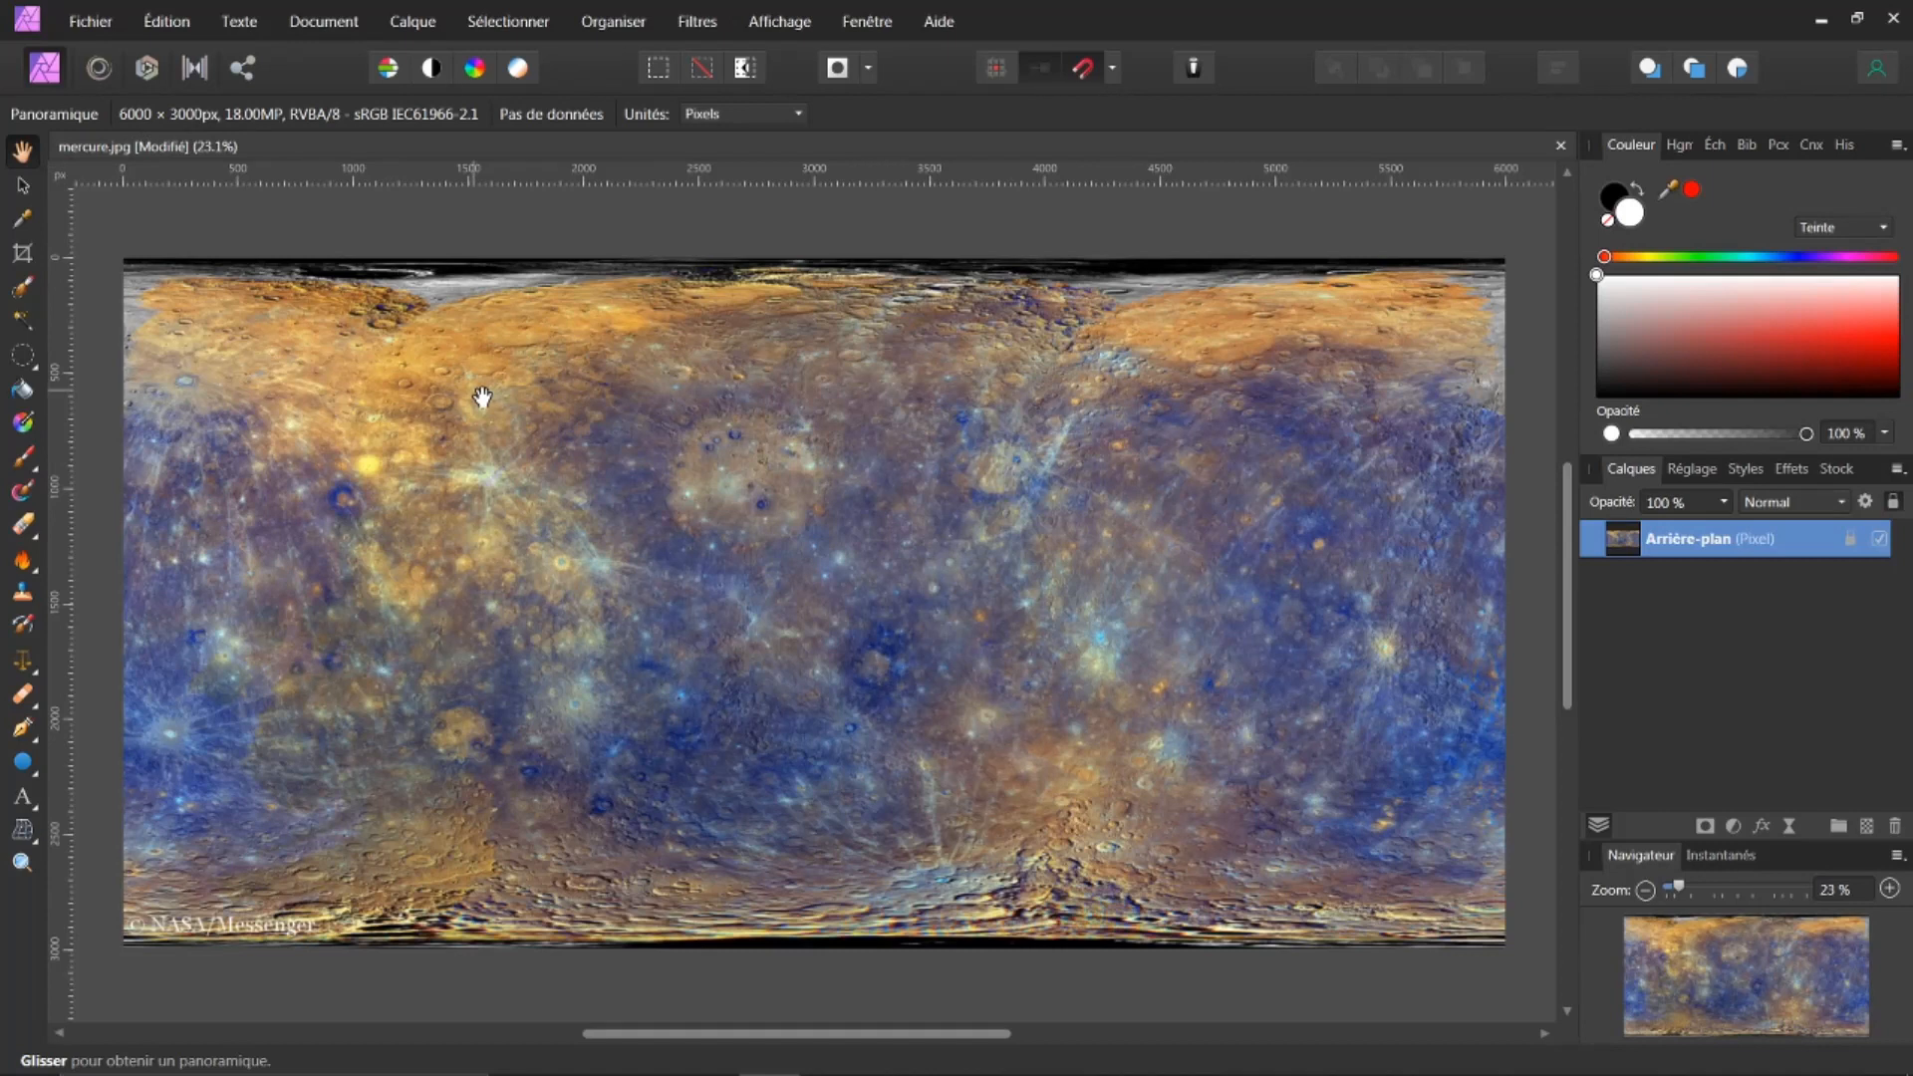
left_click(38, 375)
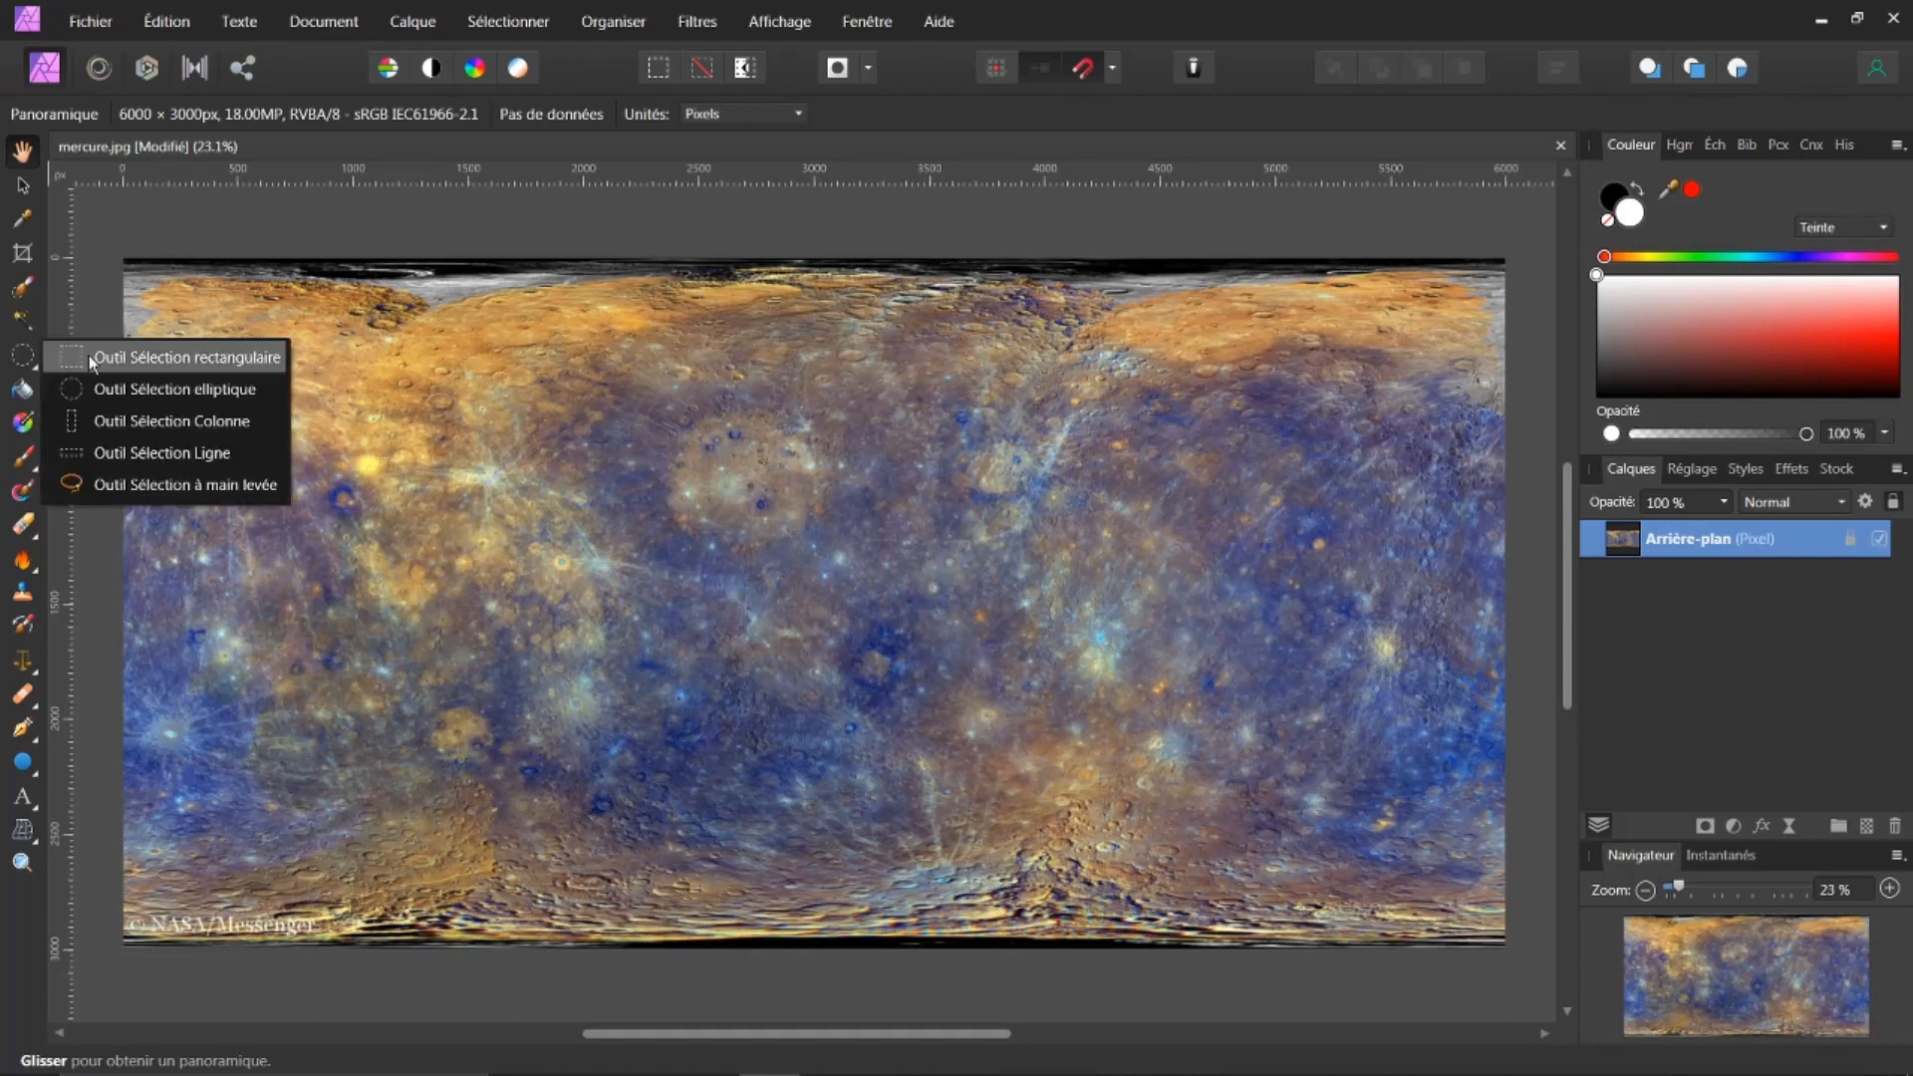
left_click(102, 387)
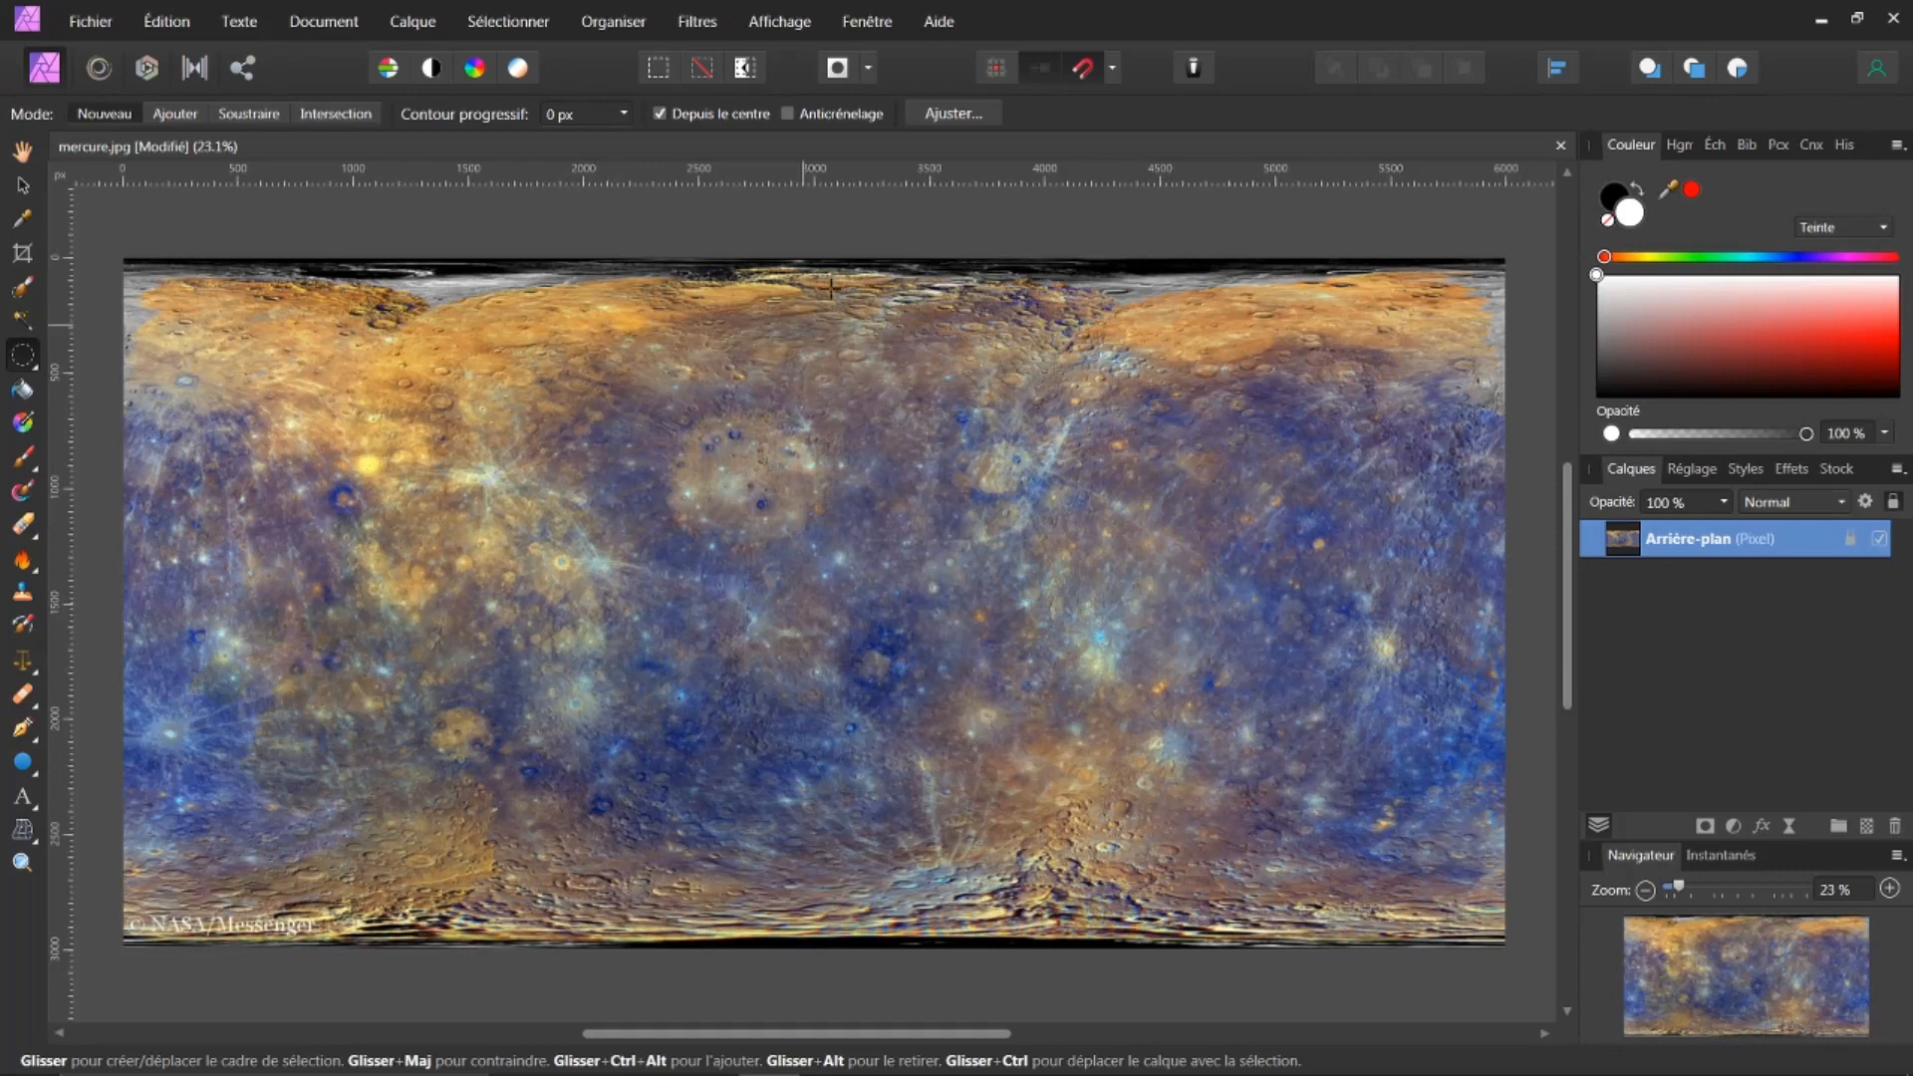
left_click(24, 151)
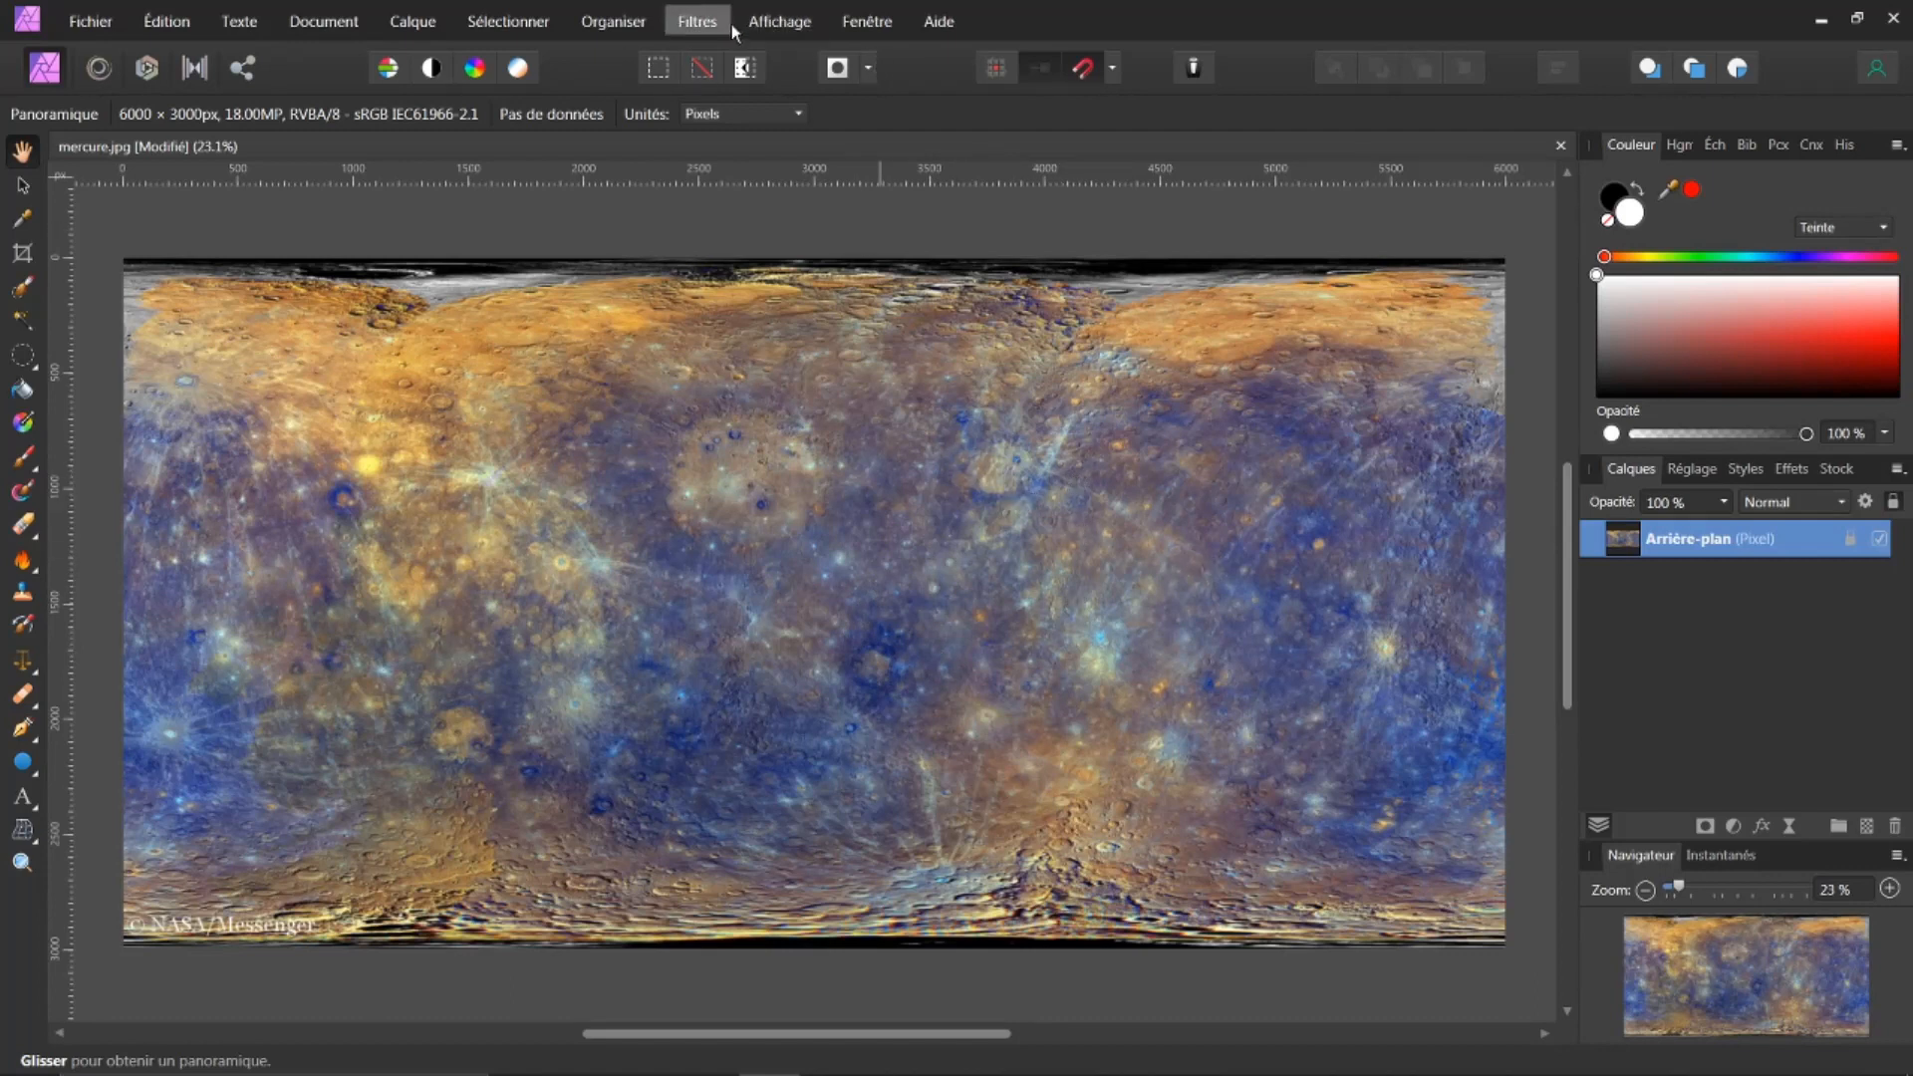
left_click(781, 26)
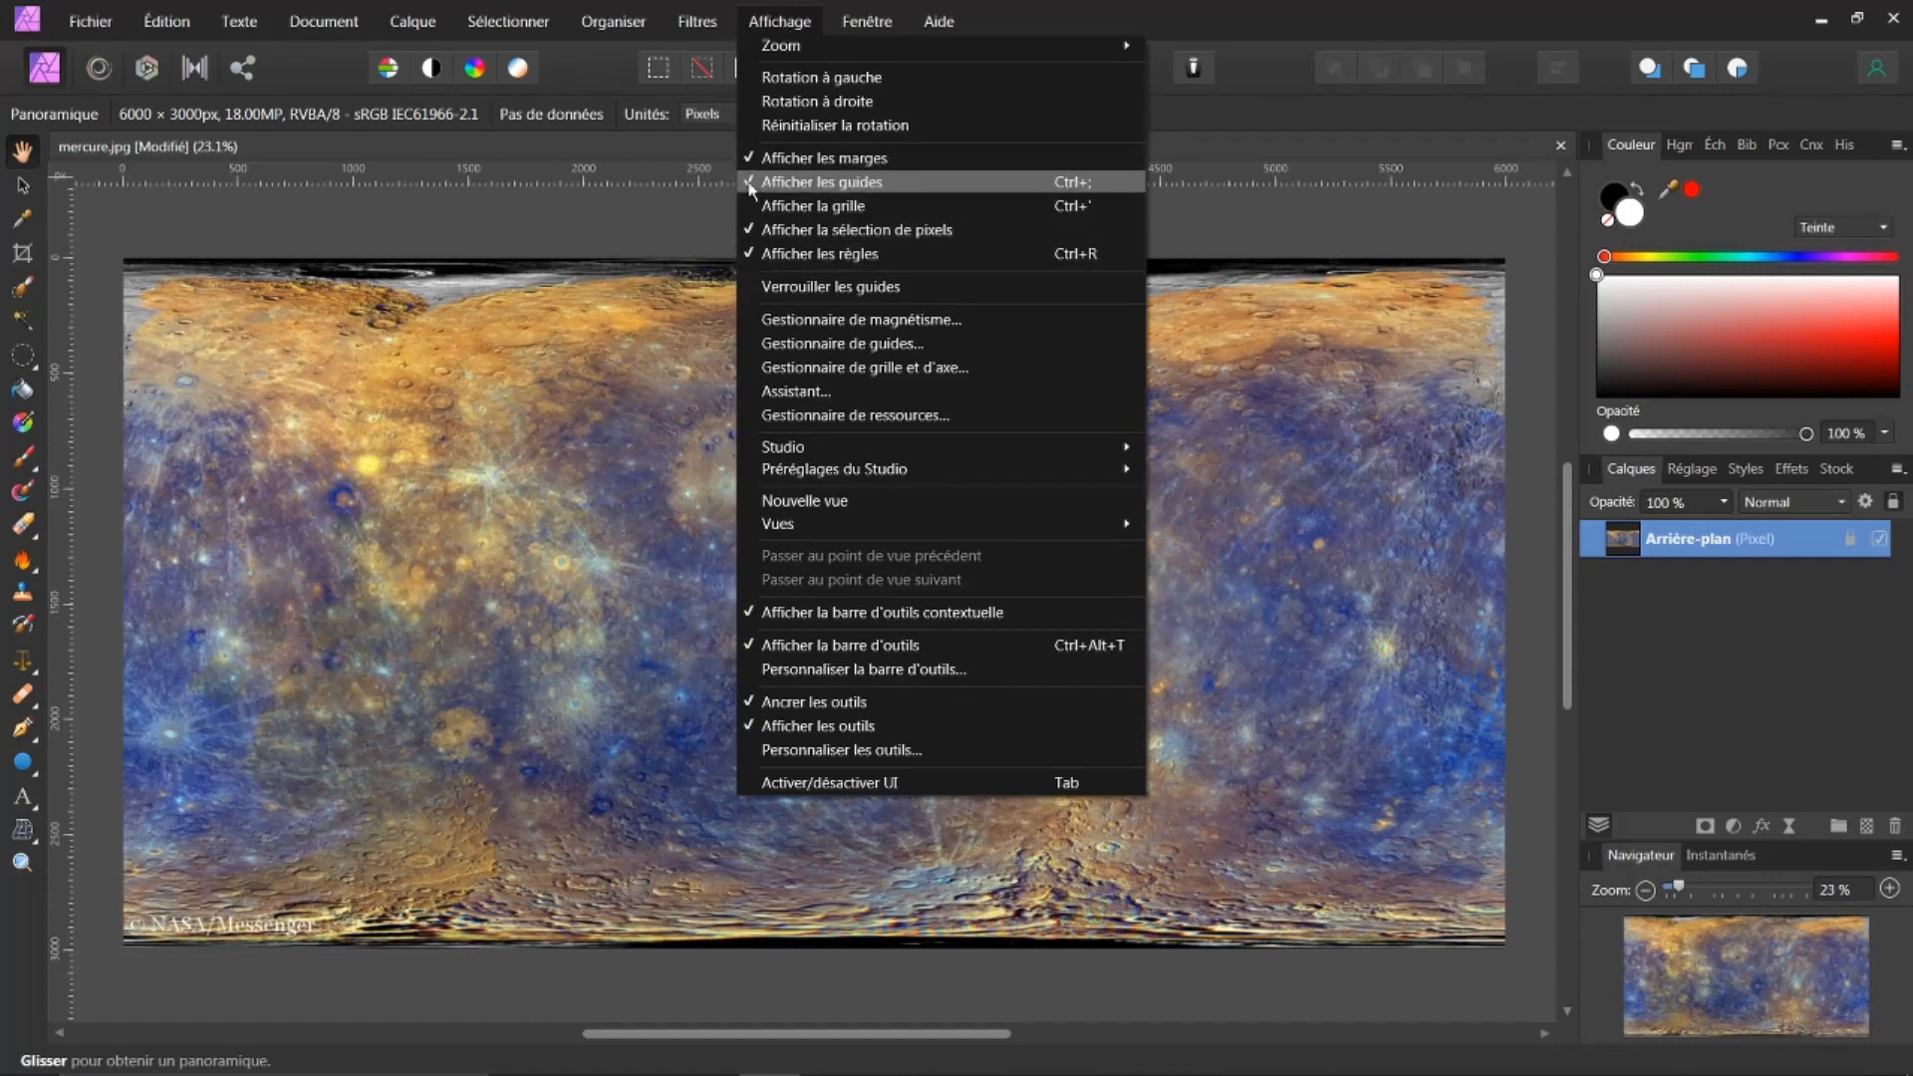
left_click(640, 218)
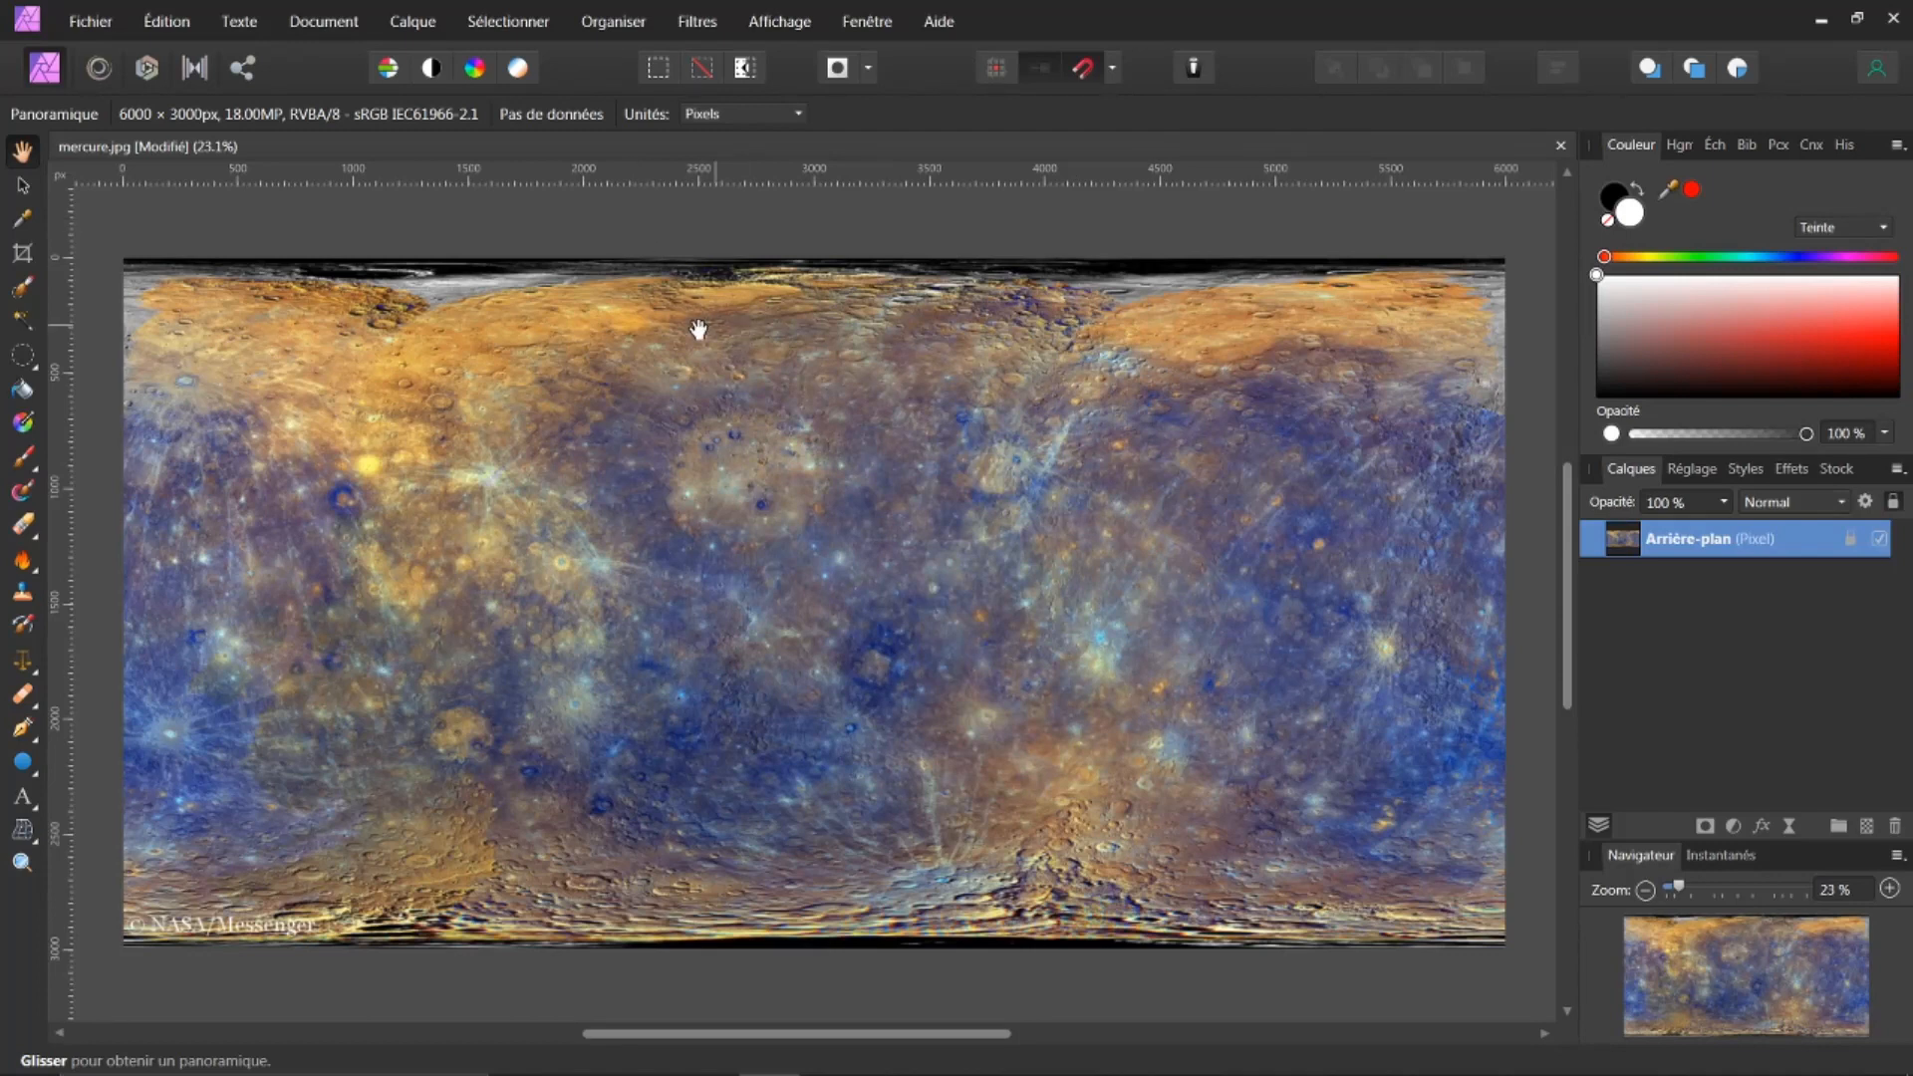
Rasterize the Arrière-plan layer and lower its opacity to 11%
left_click(23, 186)
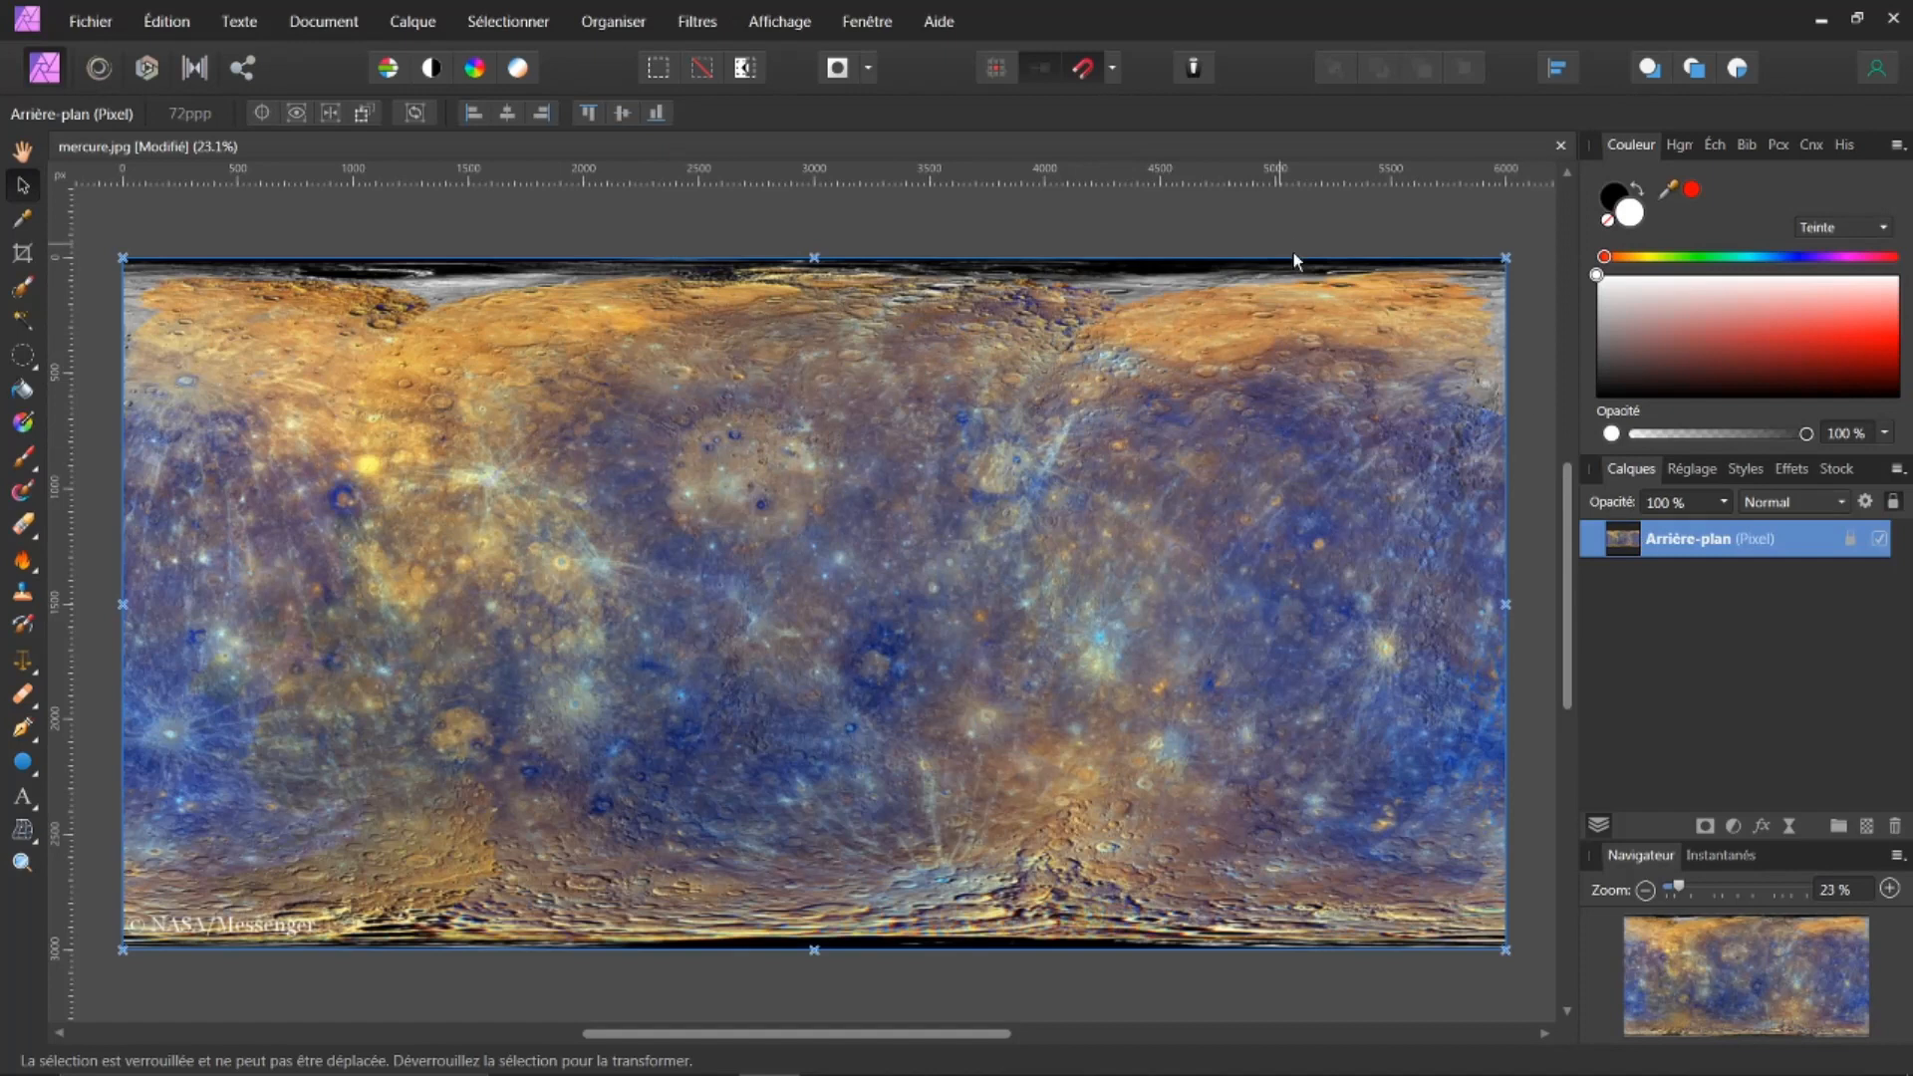
right_click(1626, 540)
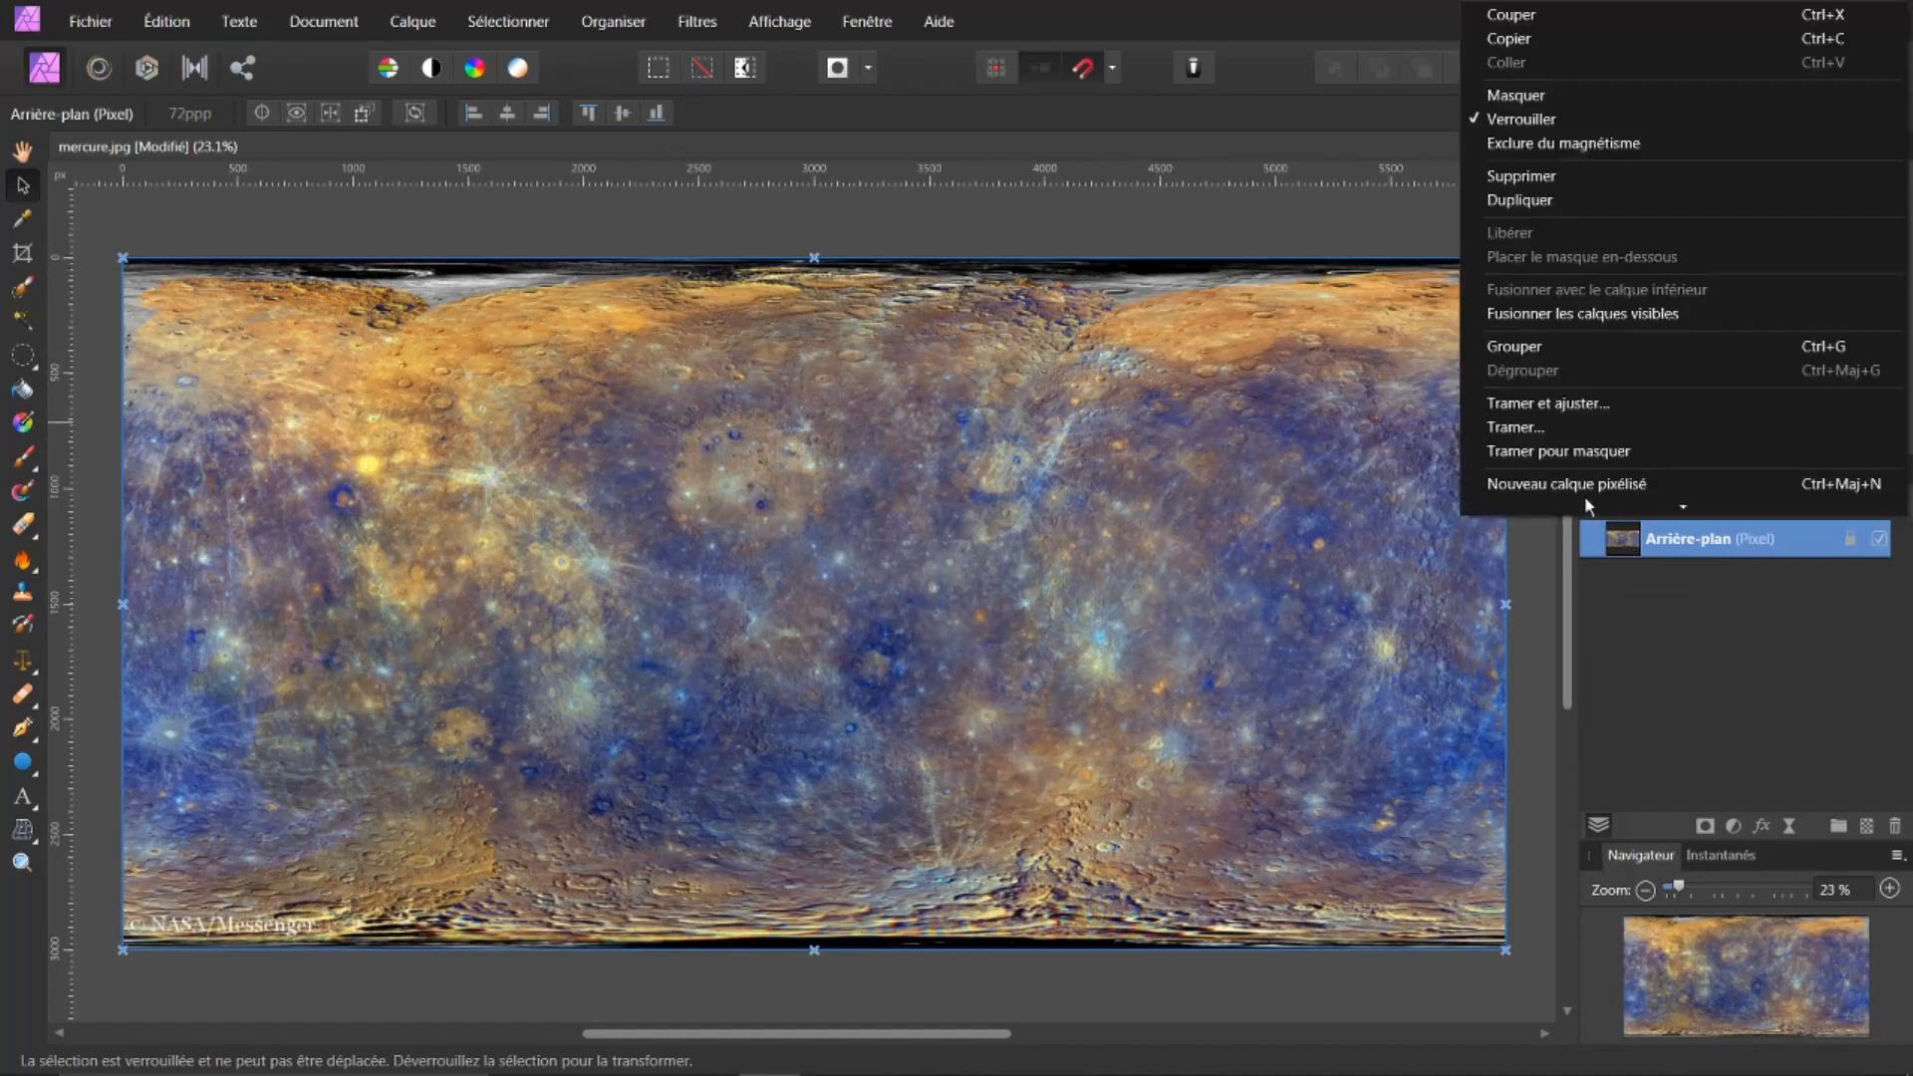
left_click(1515, 427)
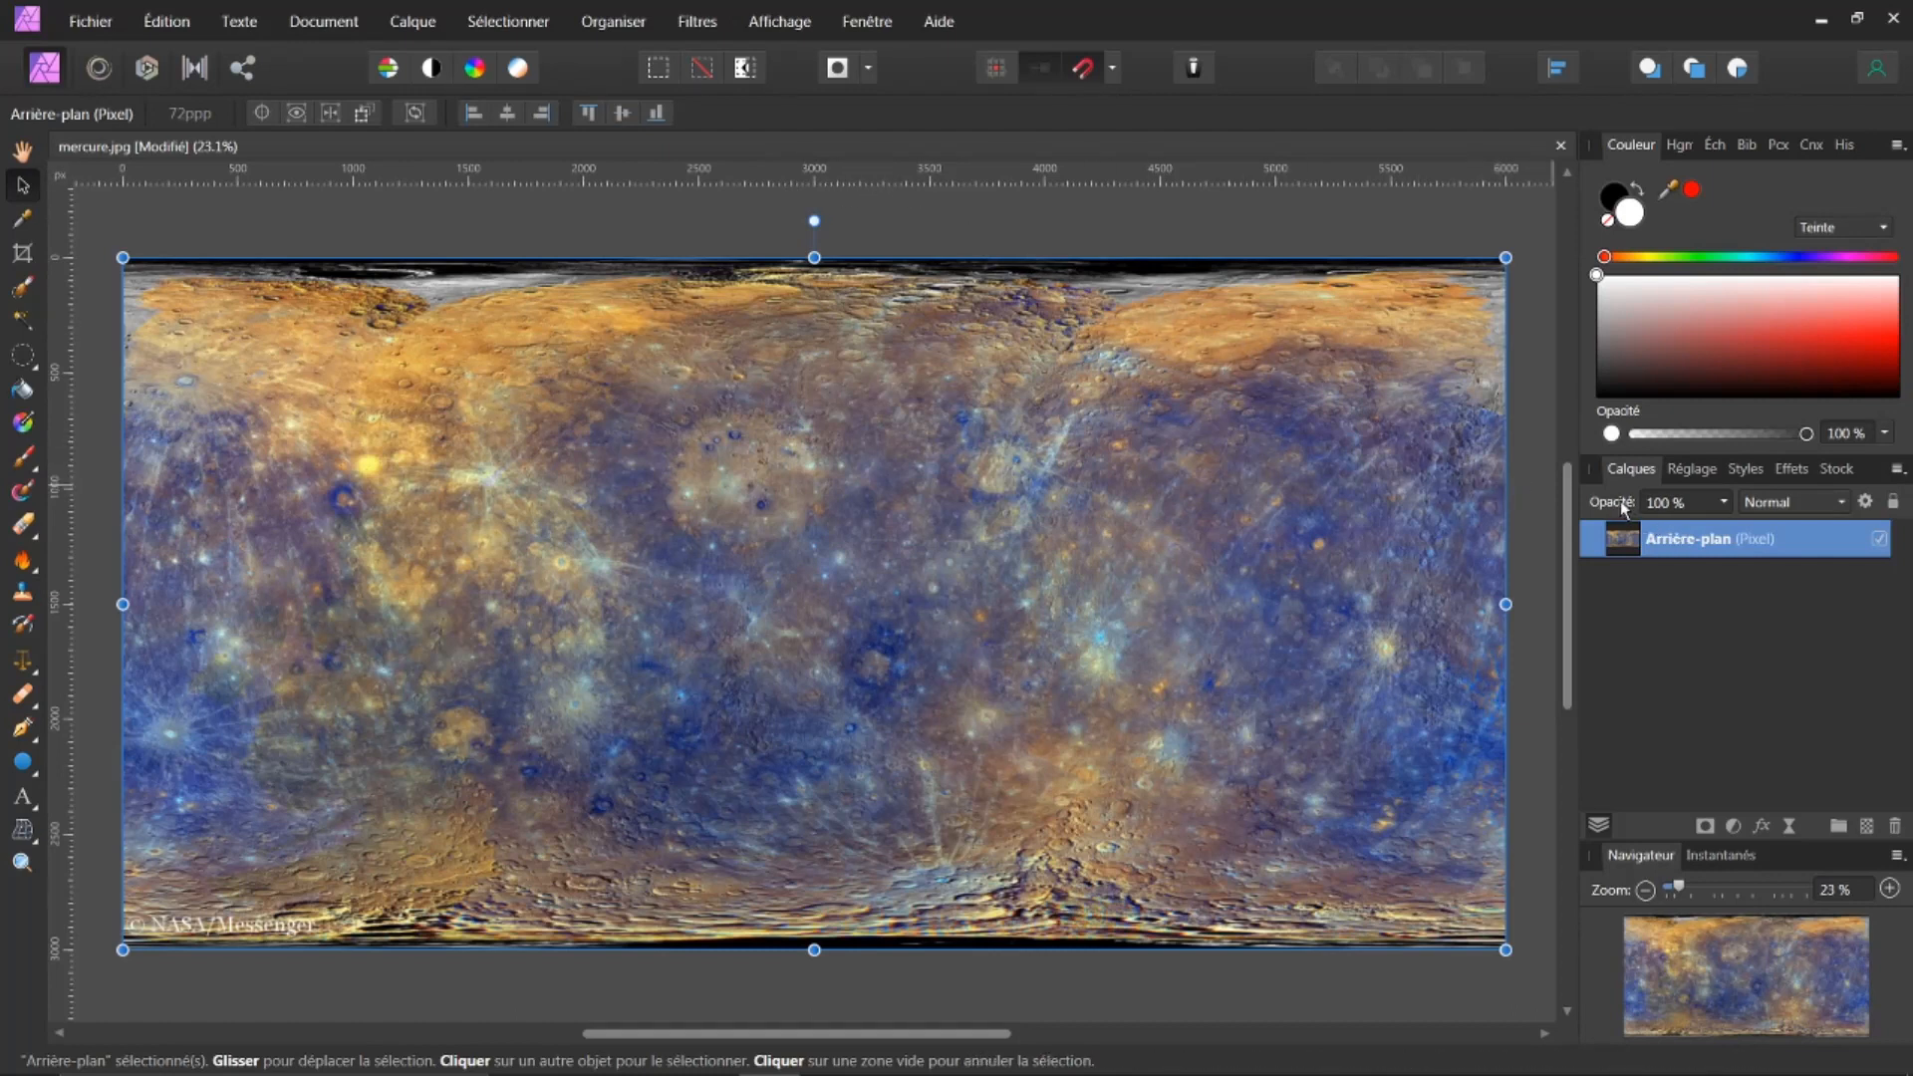
left_click_drag(1562, 494, 1066, 542)
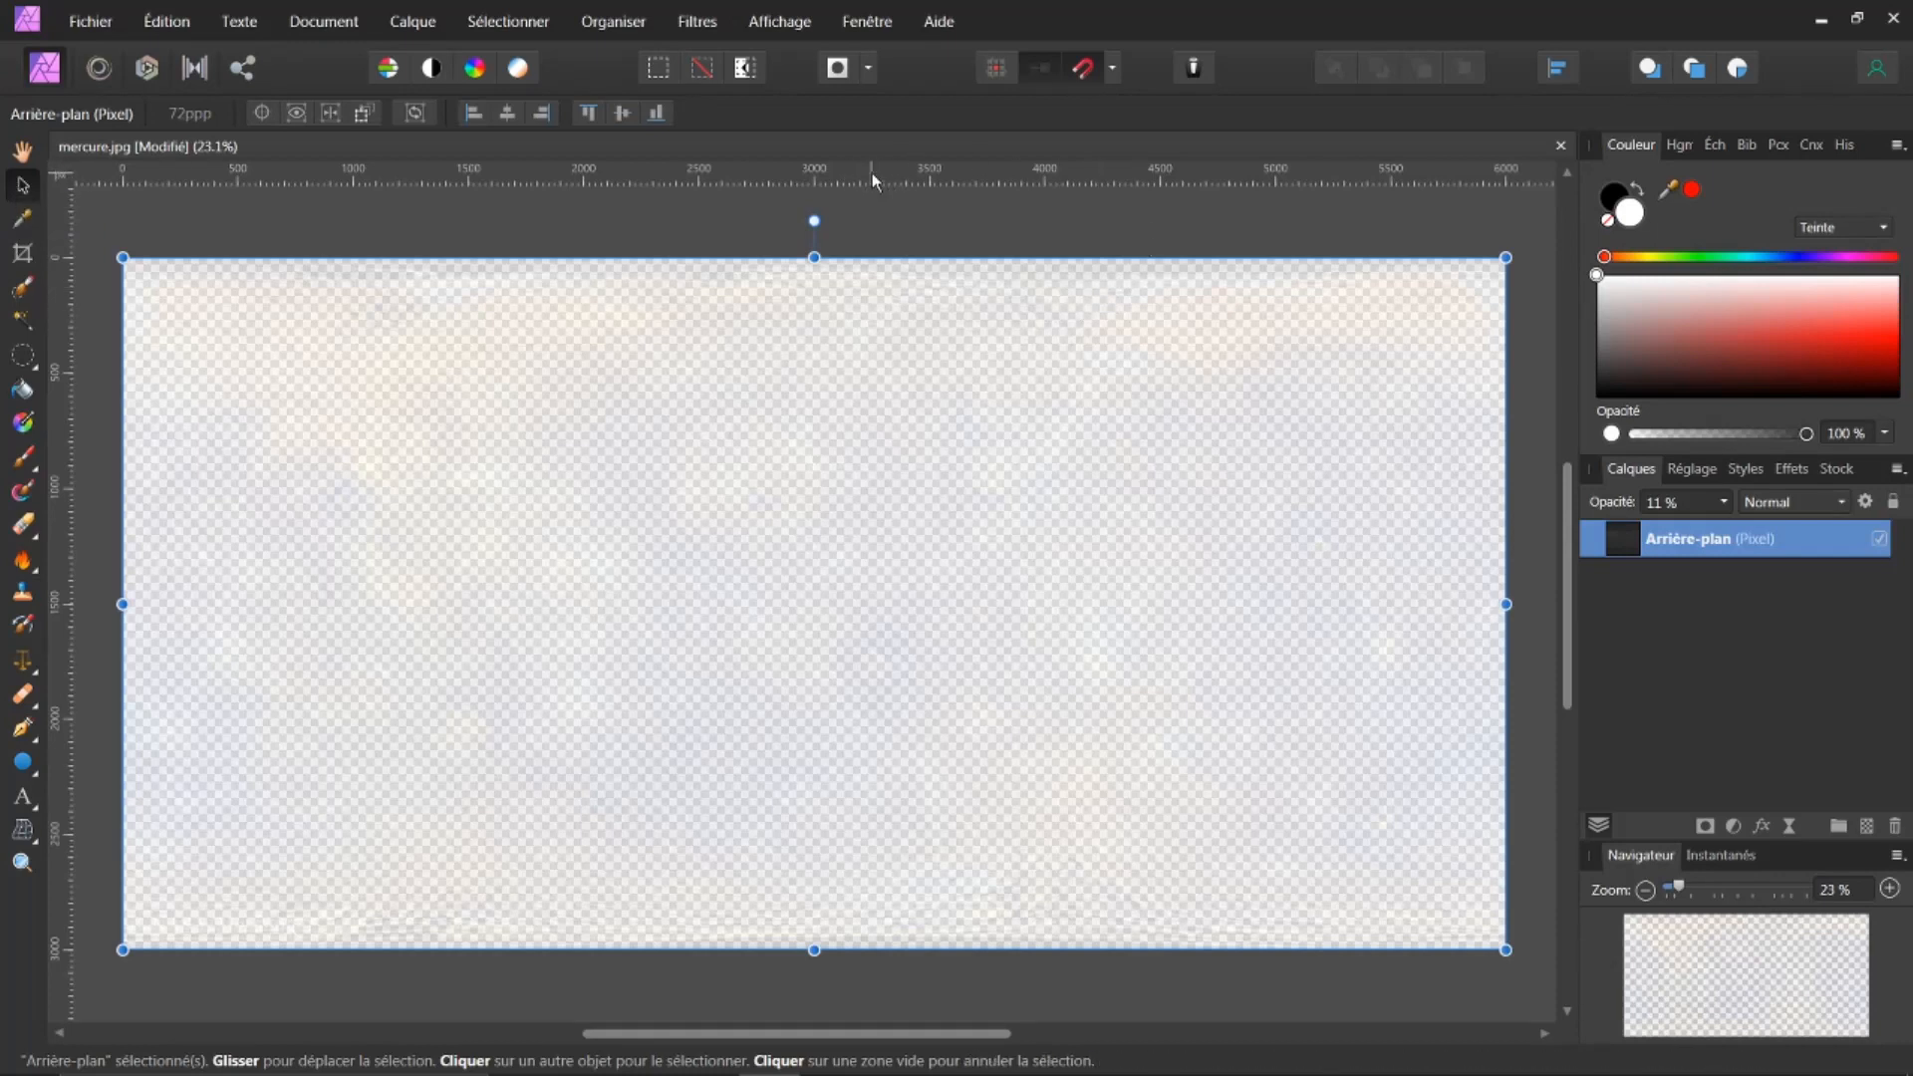
Place a horizontal and a vertical guide that cross at the centre of the image, at 1500 px and 3000 px
left_click_drag(870, 177, 834, 428)
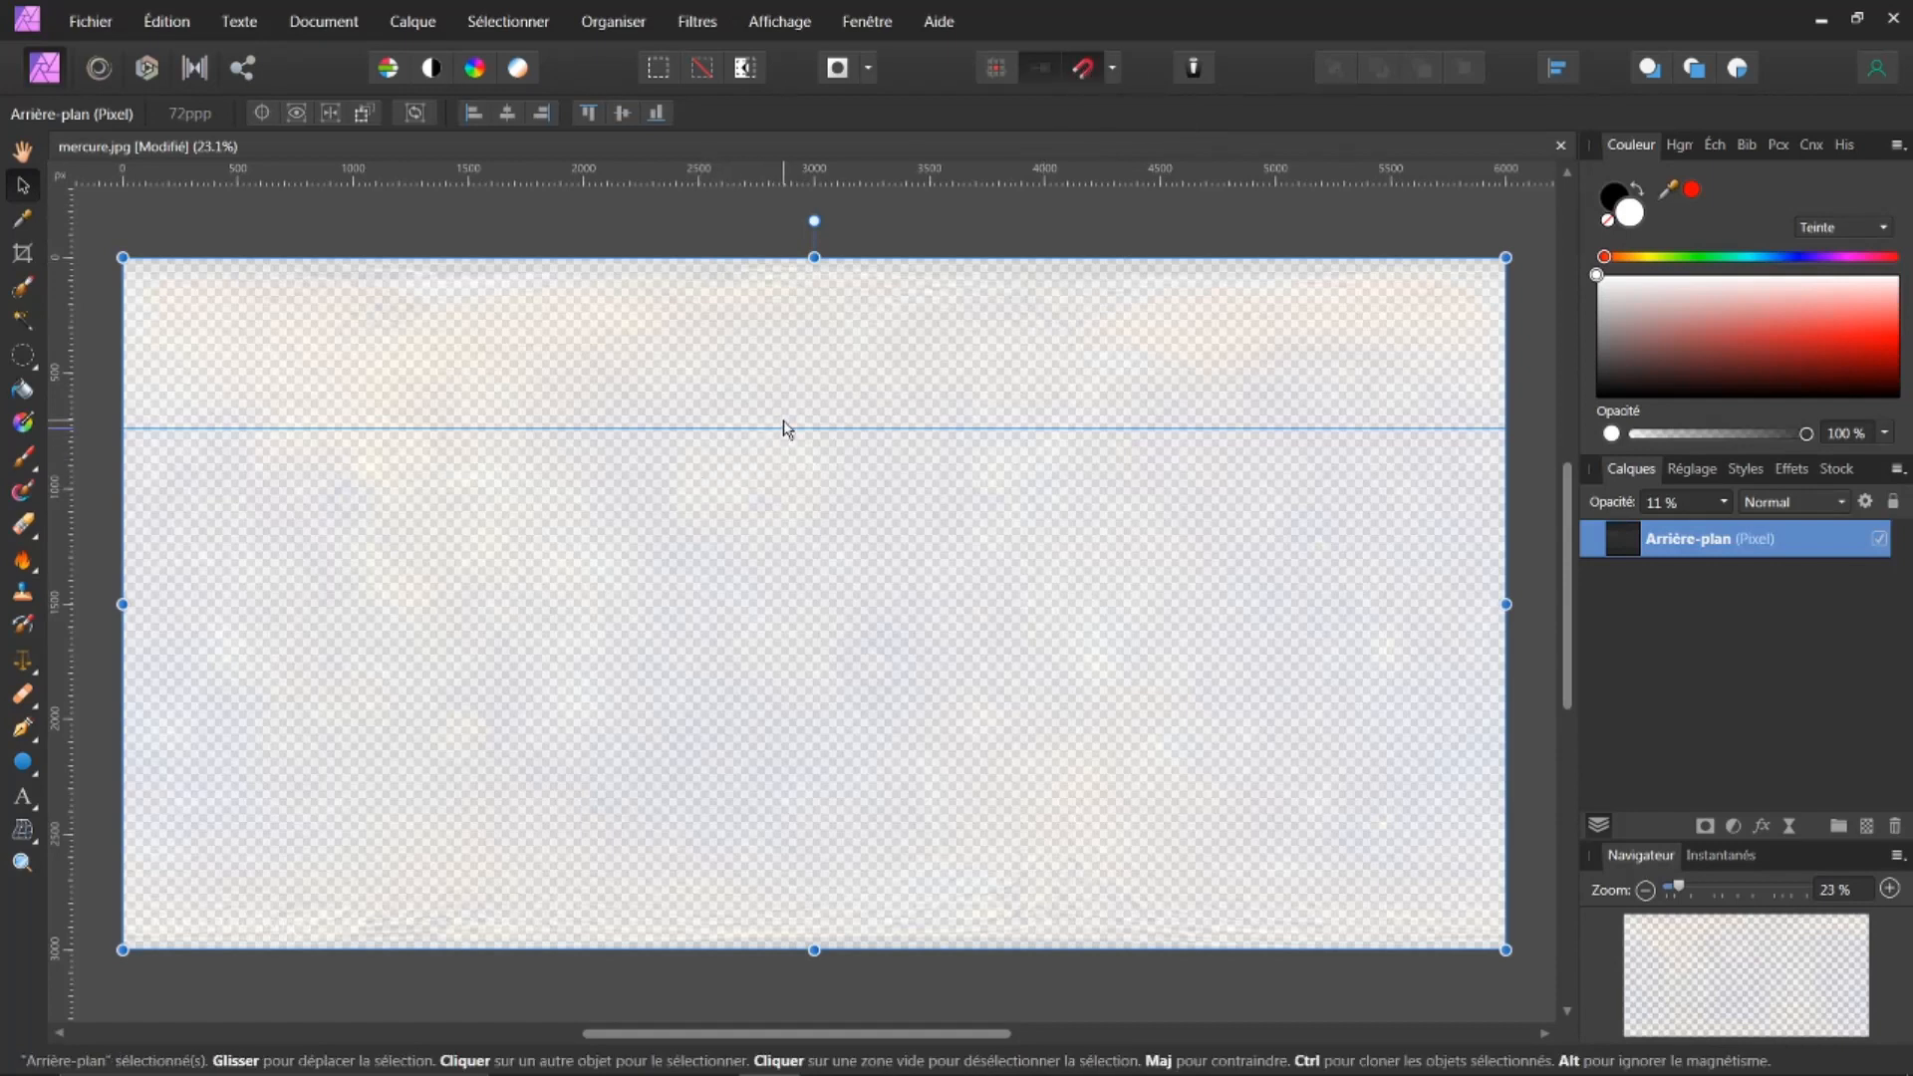
left_click_drag(782, 425, 775, 603)
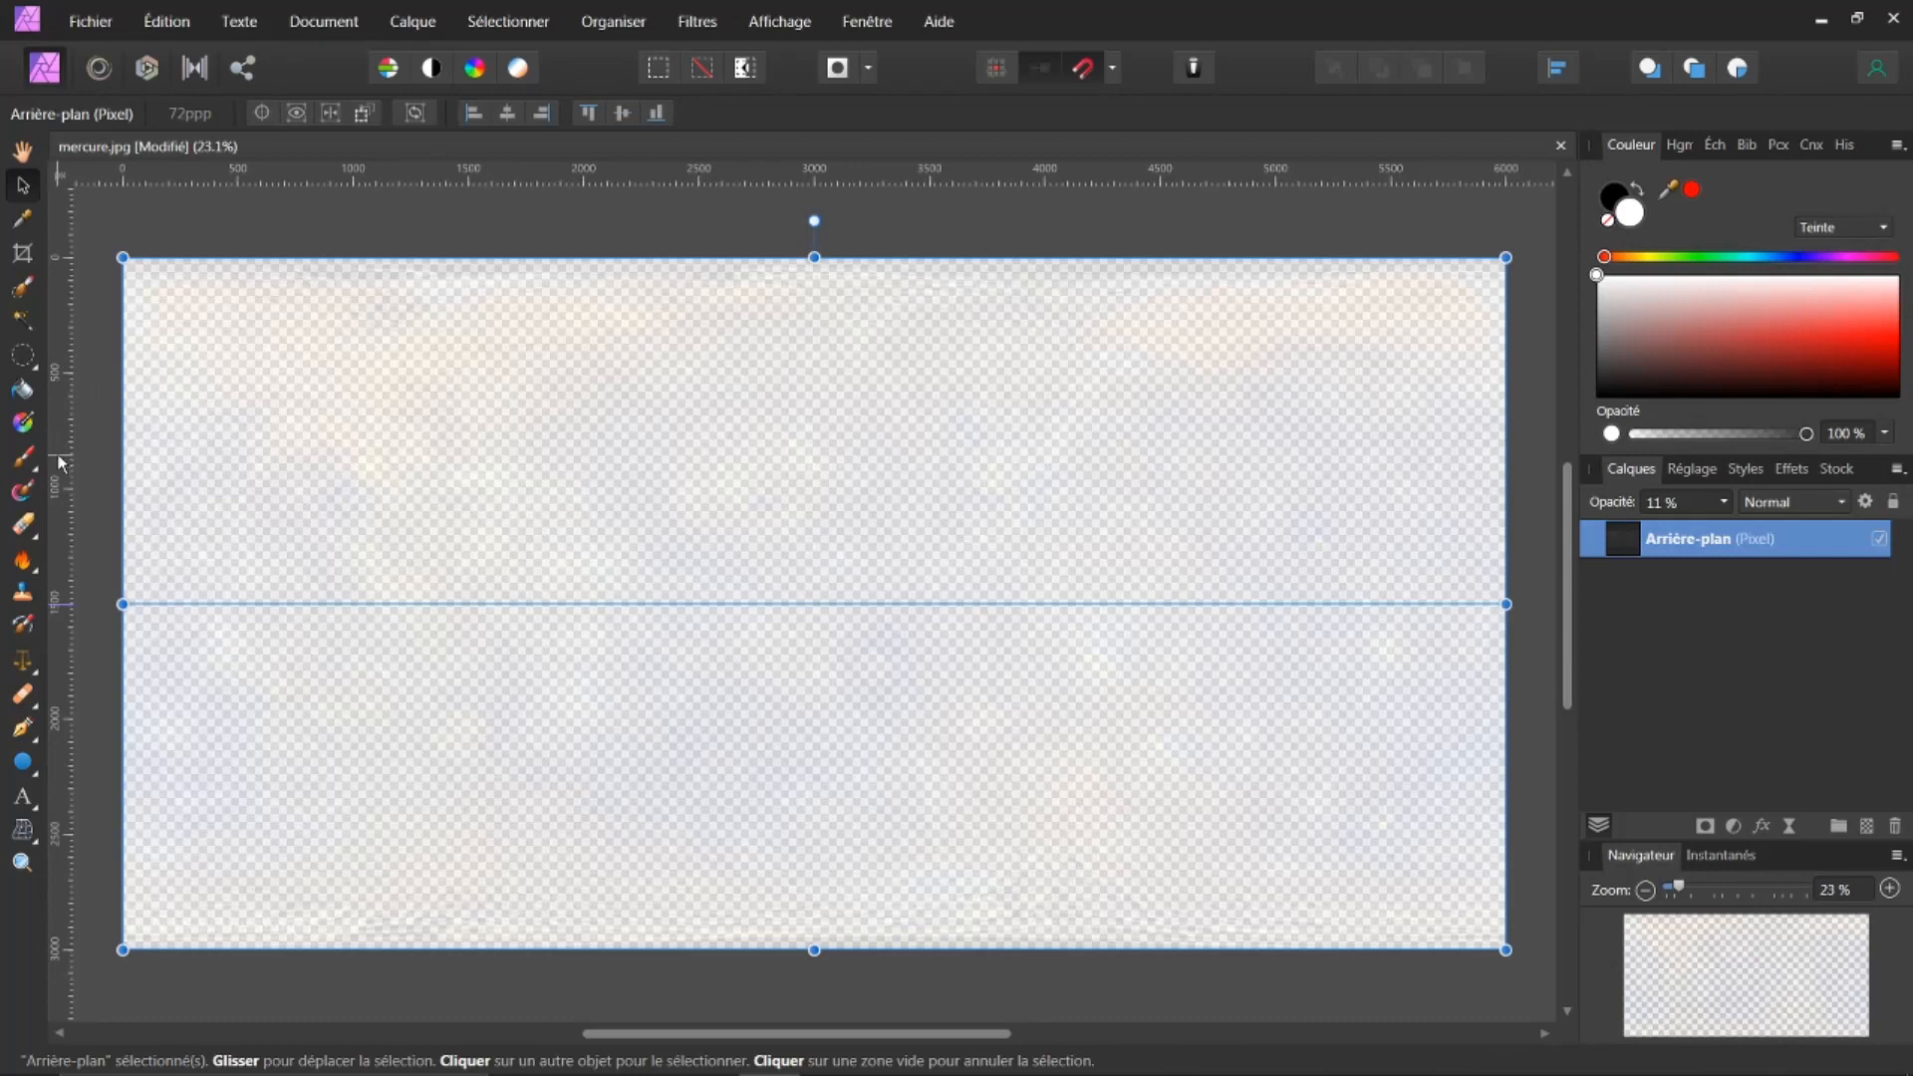
left_click_drag(62, 463, 813, 608)
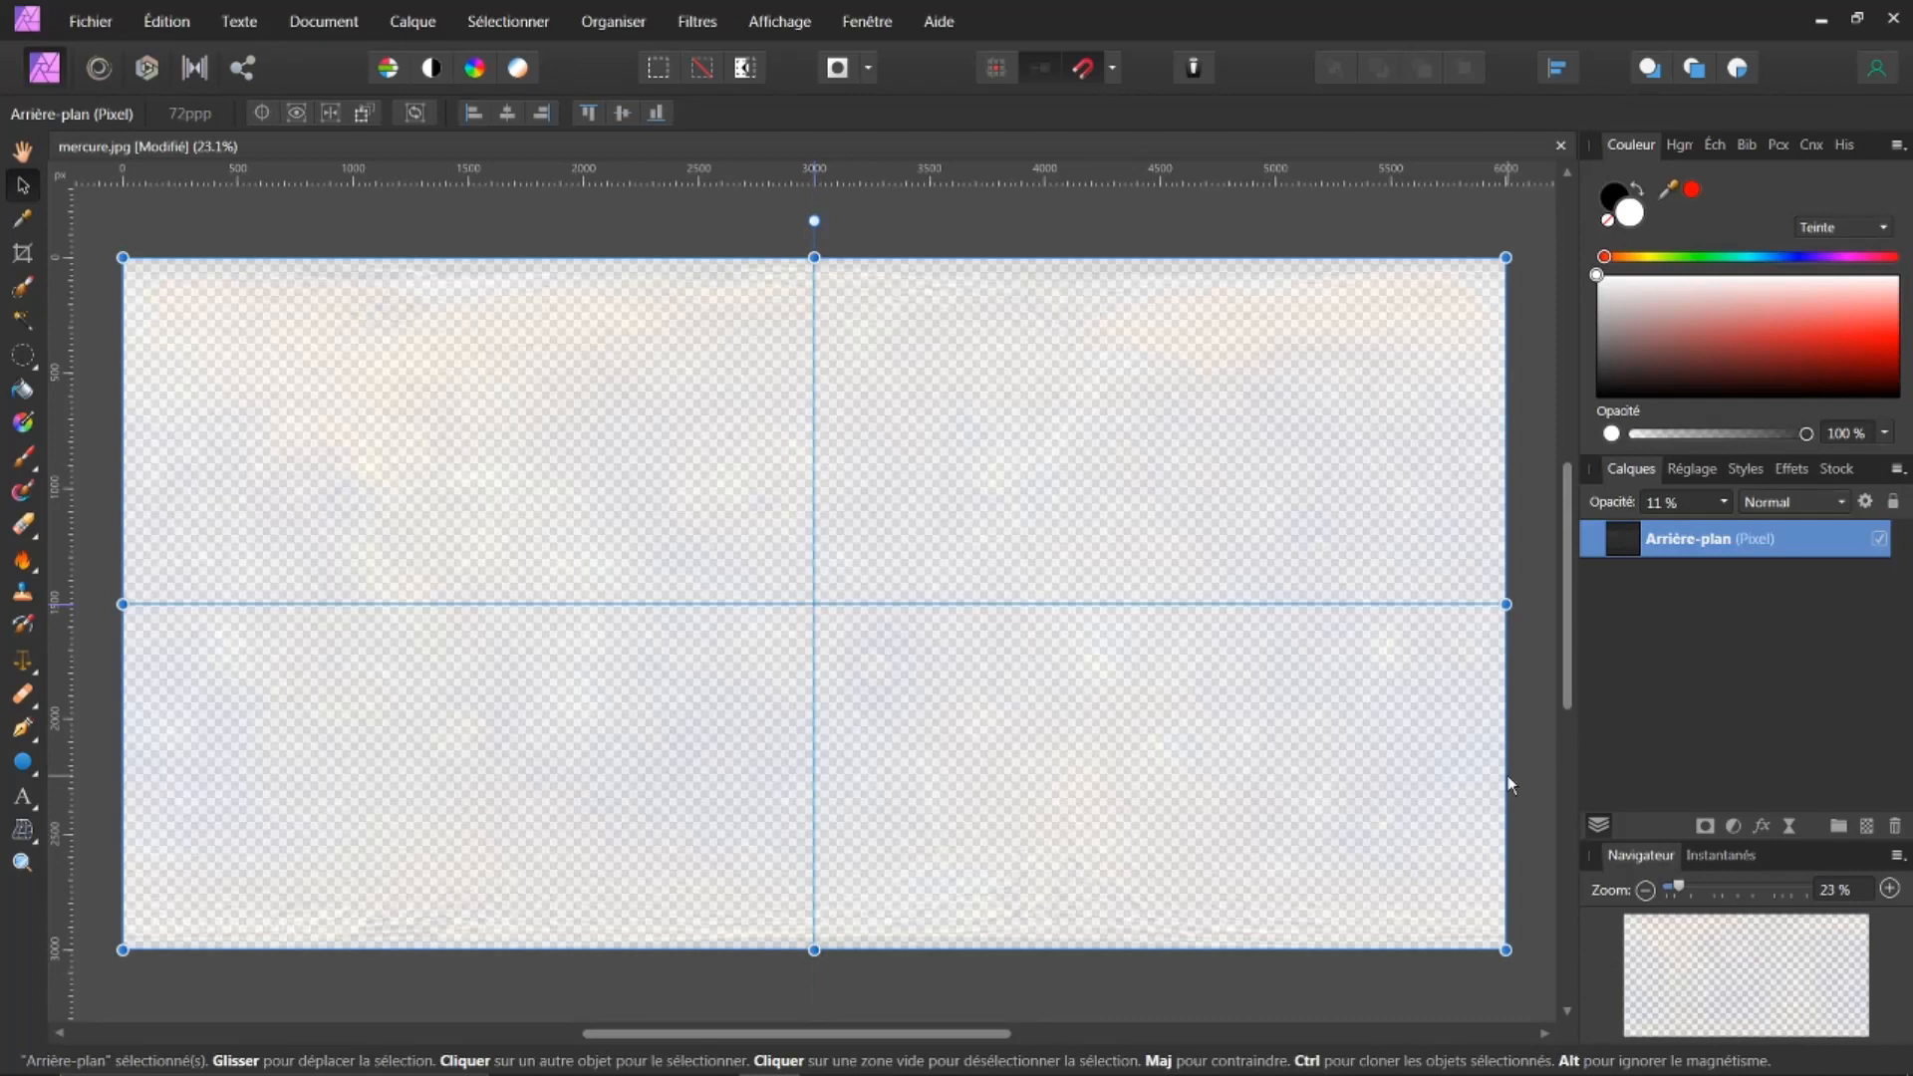
Make a circular selection about 2650 px in diameter, centred on the intersection of the guides
left_click(24, 359)
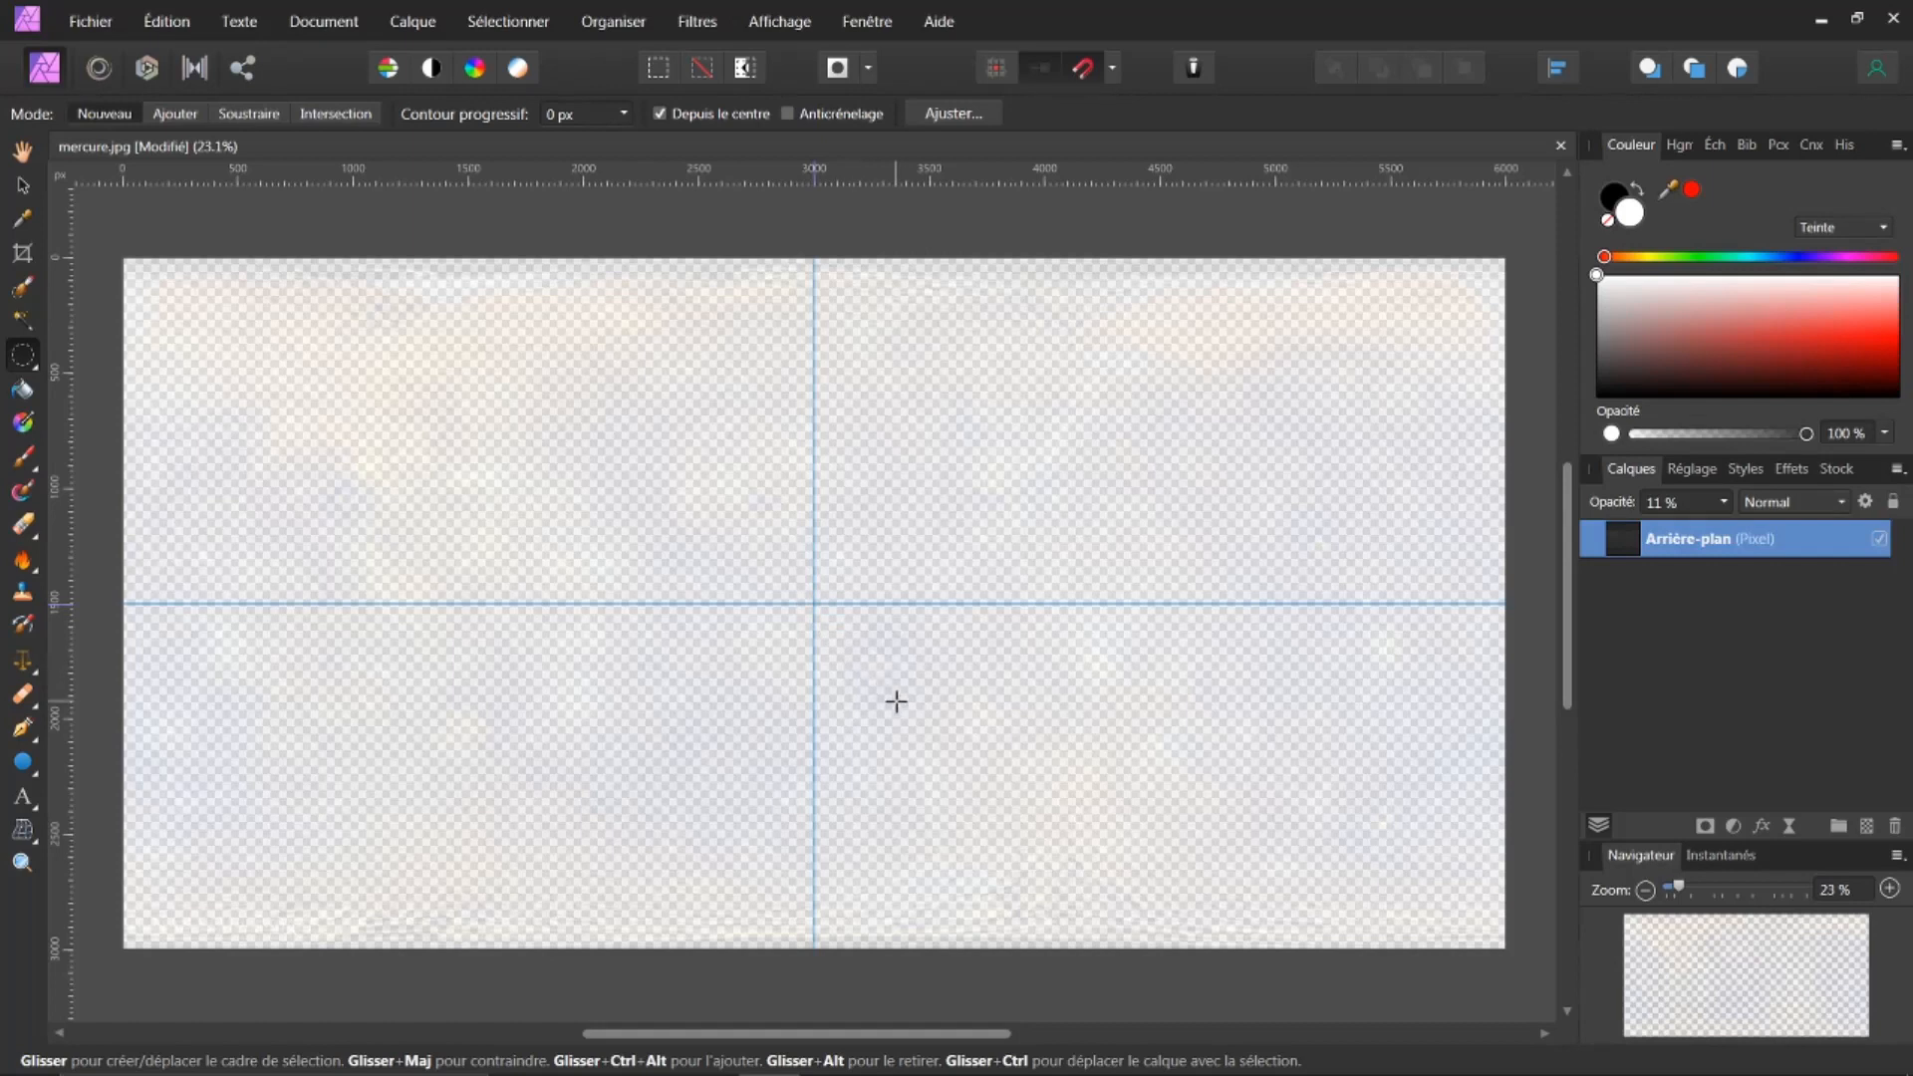
left_click_drag(923, 723, 1148, 885)
left_click_drag(1148, 884, 1146, 884)
Restore the layer's opacity to 100% and shift the circular selection about 270 px towards the image's left edge
left_click_drag(1607, 504, 1738, 498)
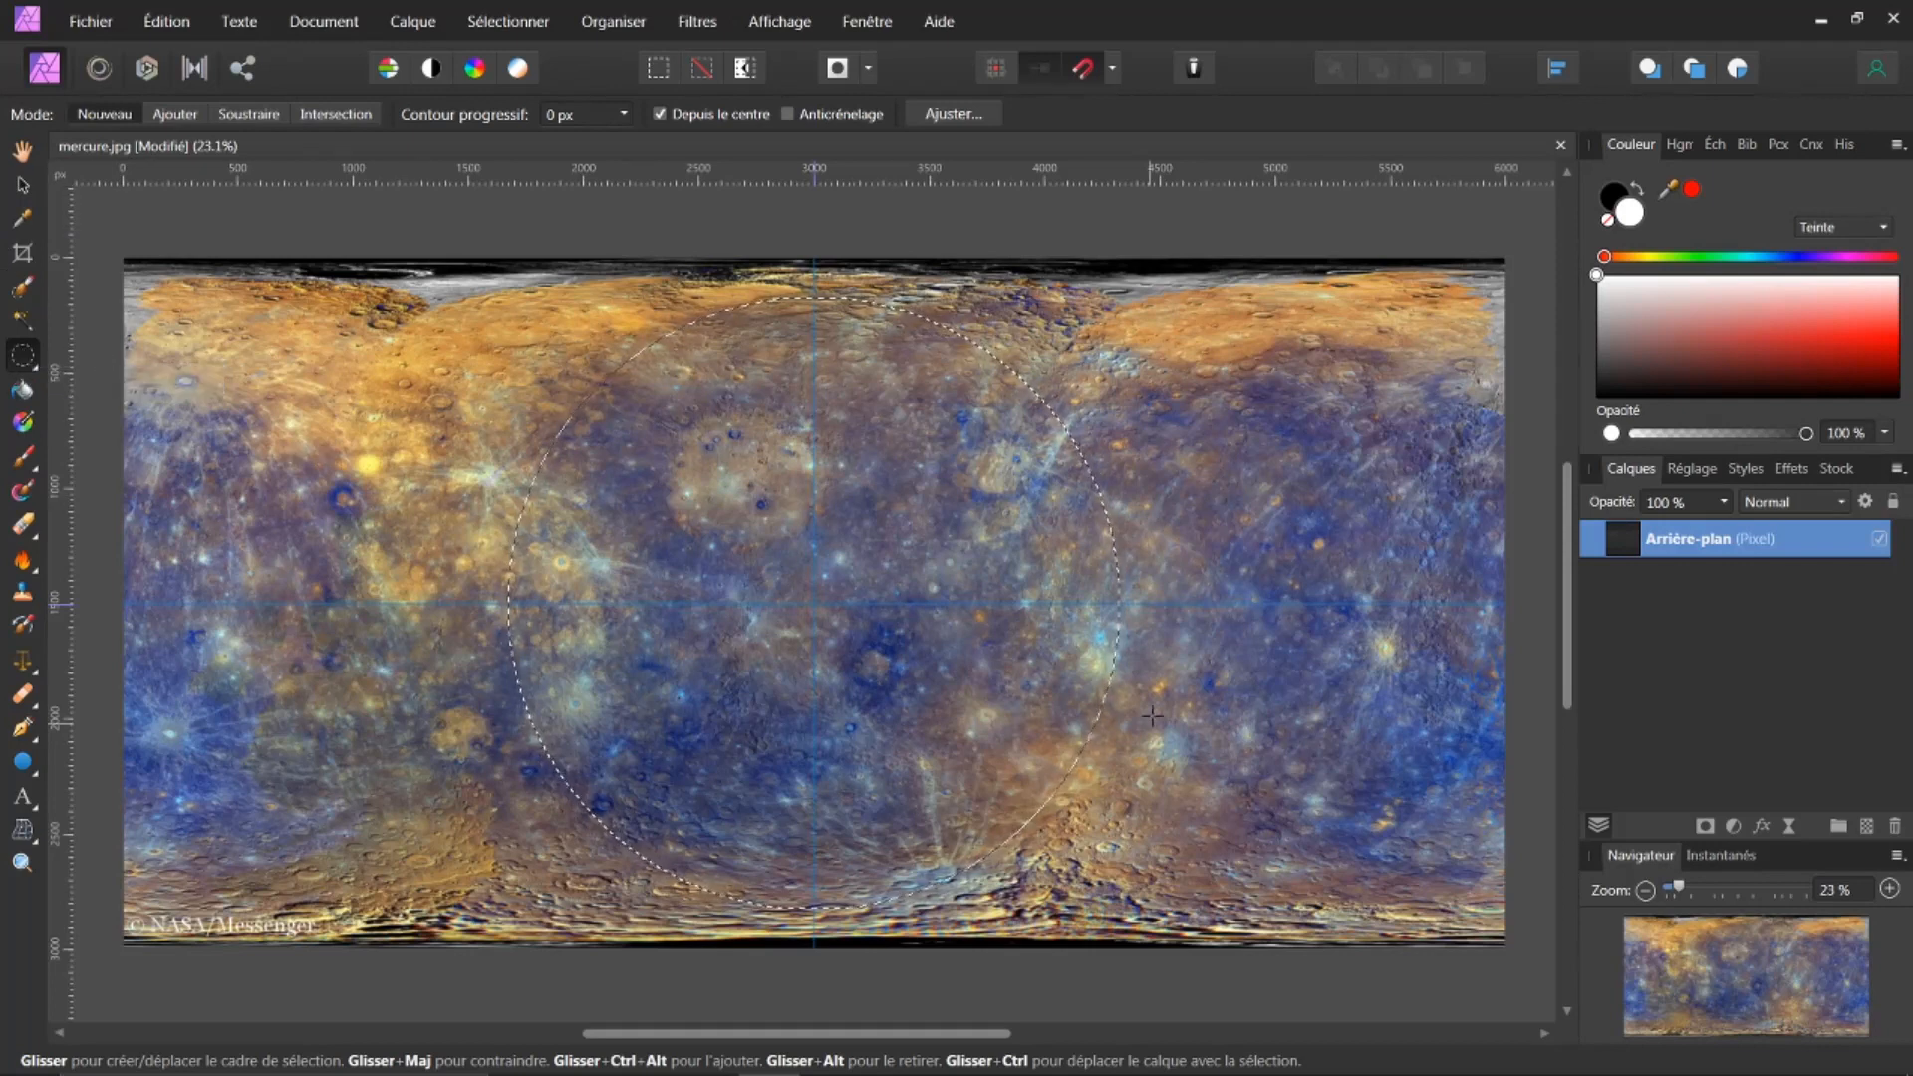
left_click_drag(892, 582, 828, 576)
Remove the vertical and horizontal guides from the canvas
left_click(778, 22)
mouse_move(779, 22)
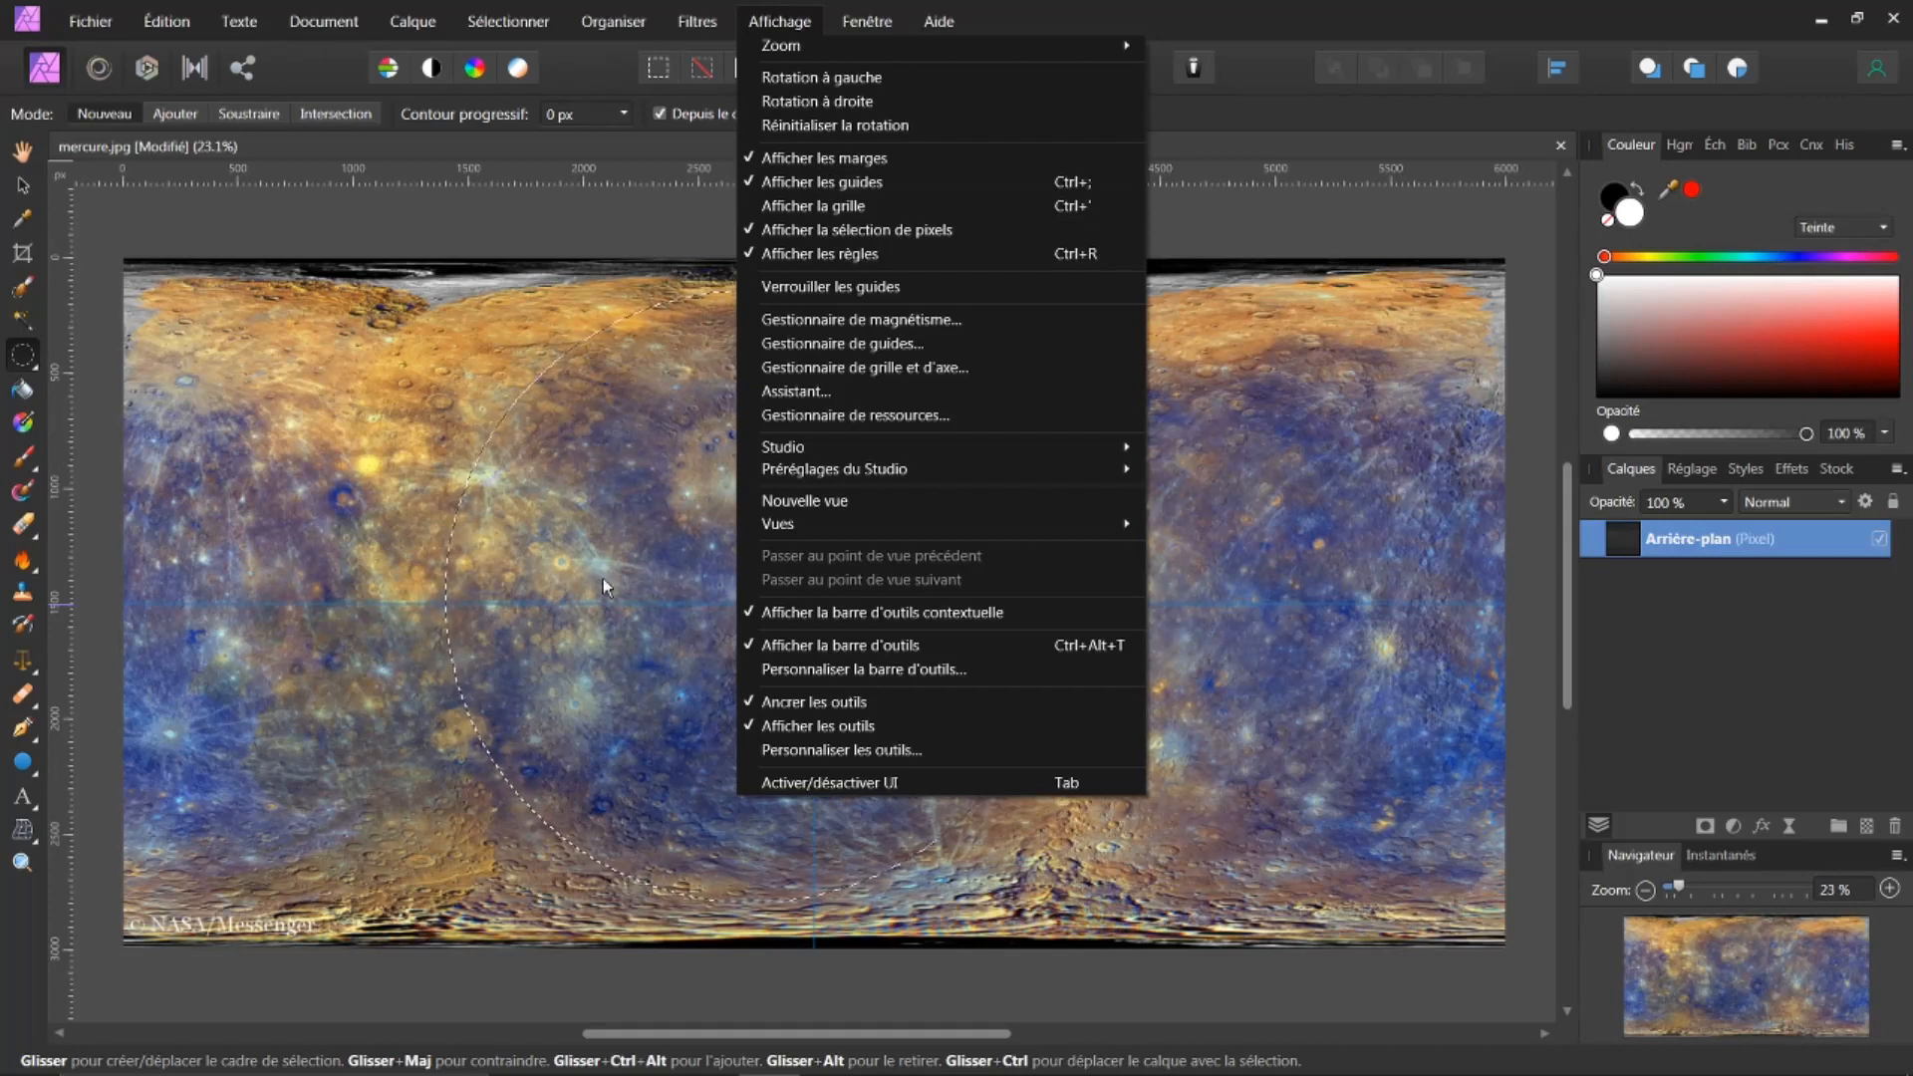
left_click(23, 187)
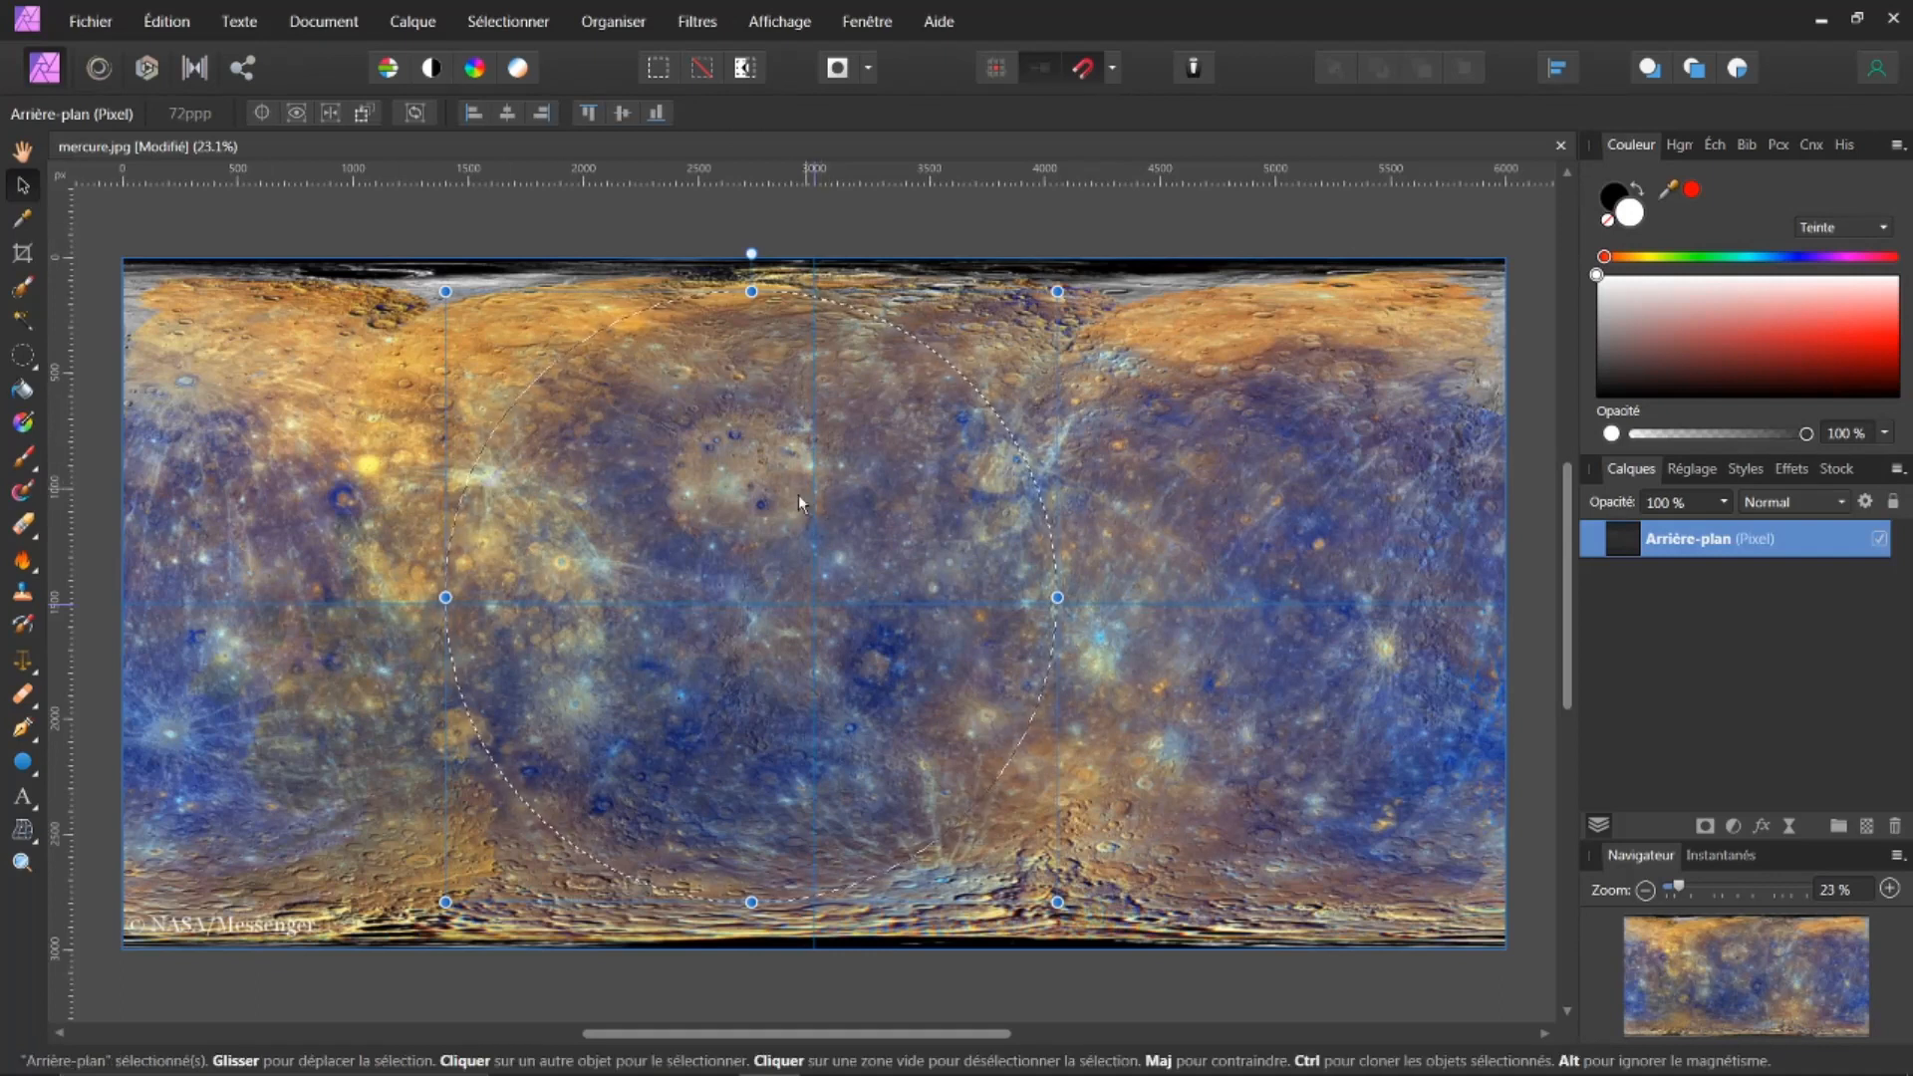
left_click_drag(816, 504, 61, 483)
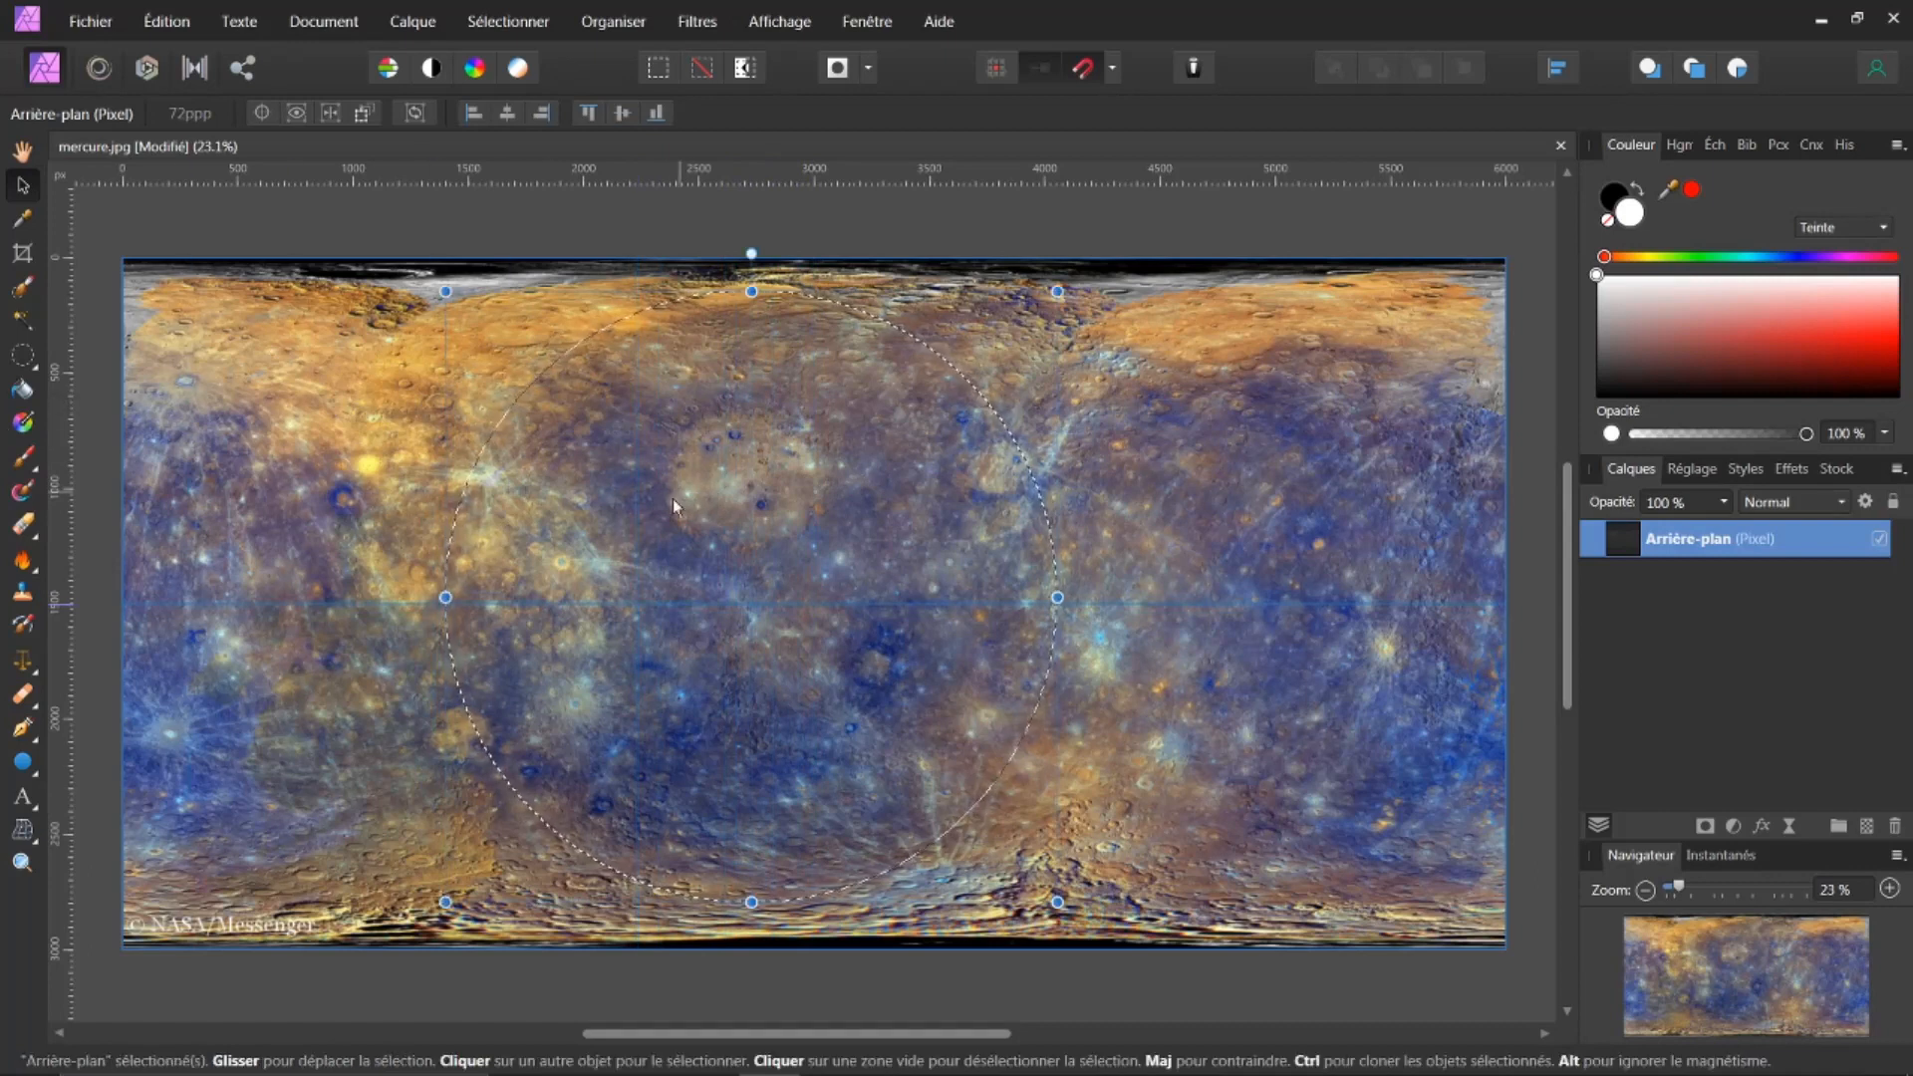
left_click_drag(642, 600, 697, 174)
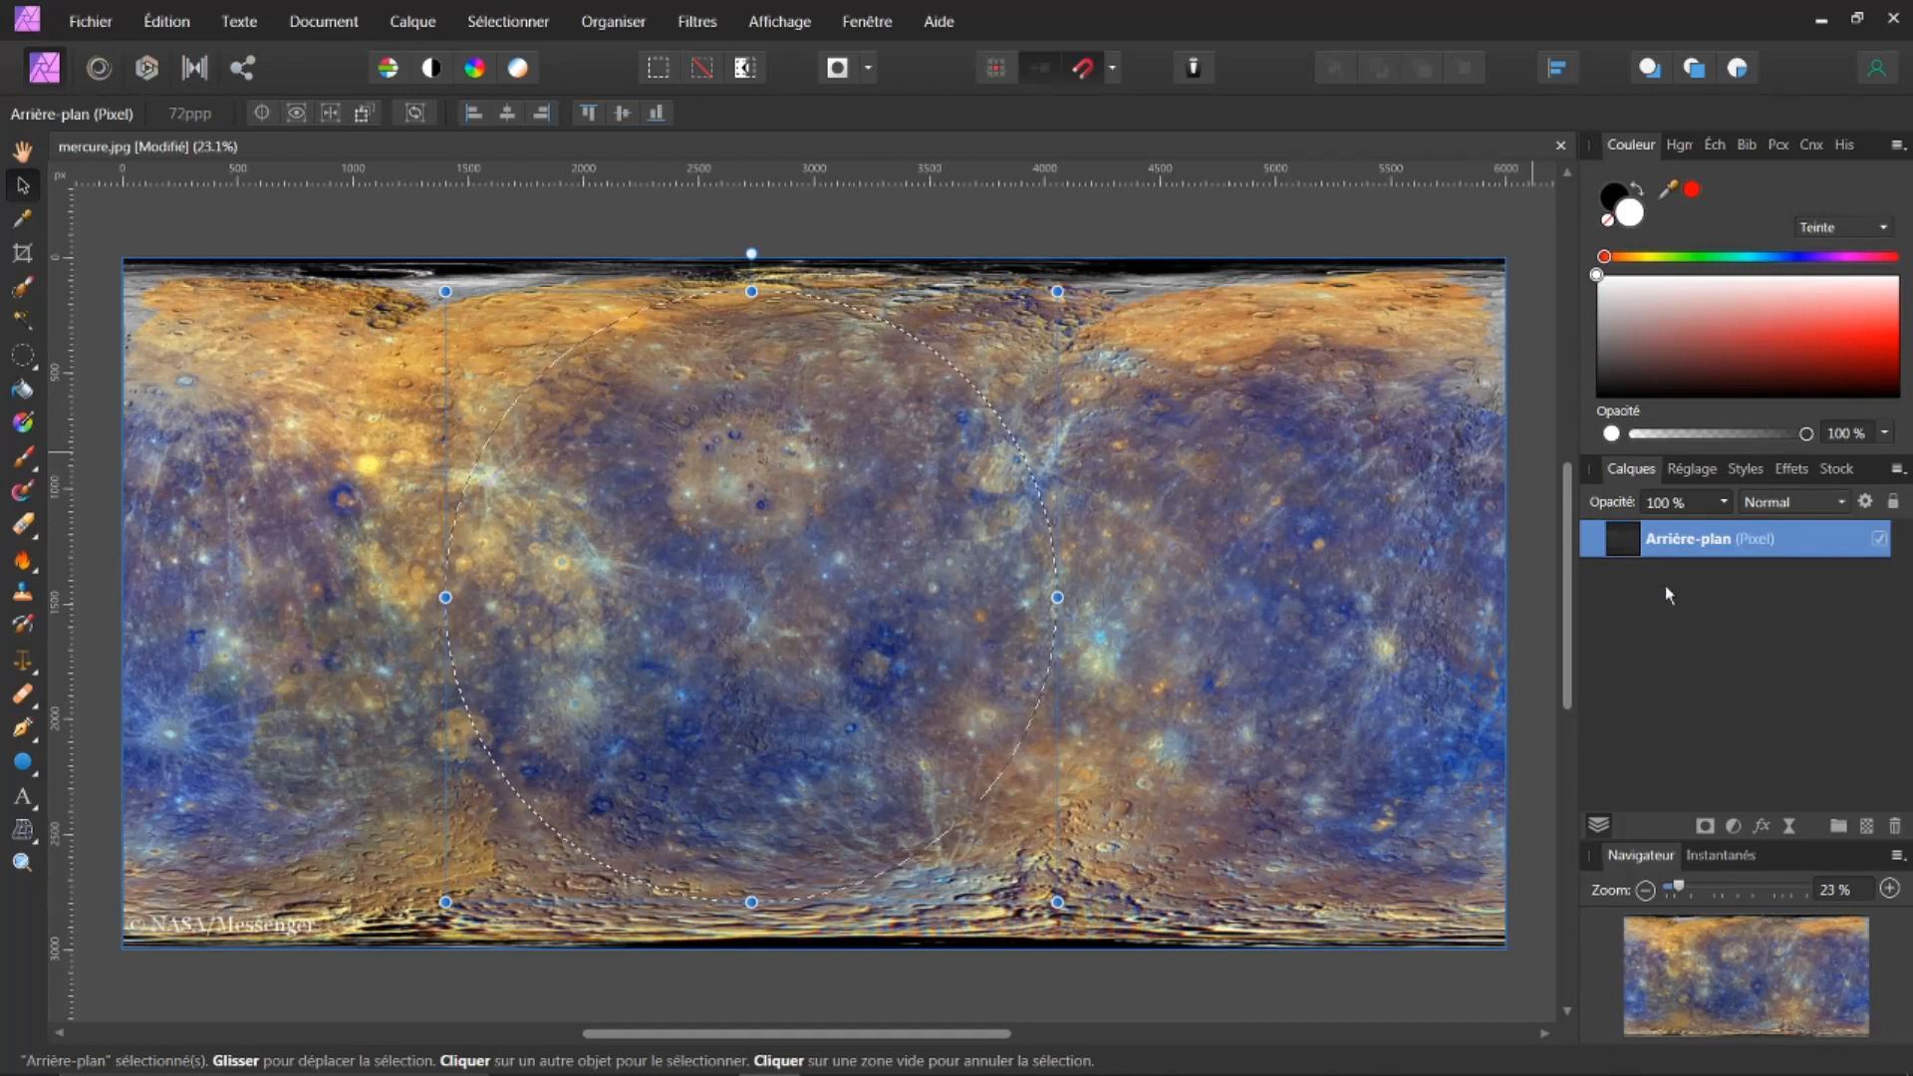
Add a Levels adjustment to the circular selection with the black level at 8% and the white level at 84%
left_click(1734, 828)
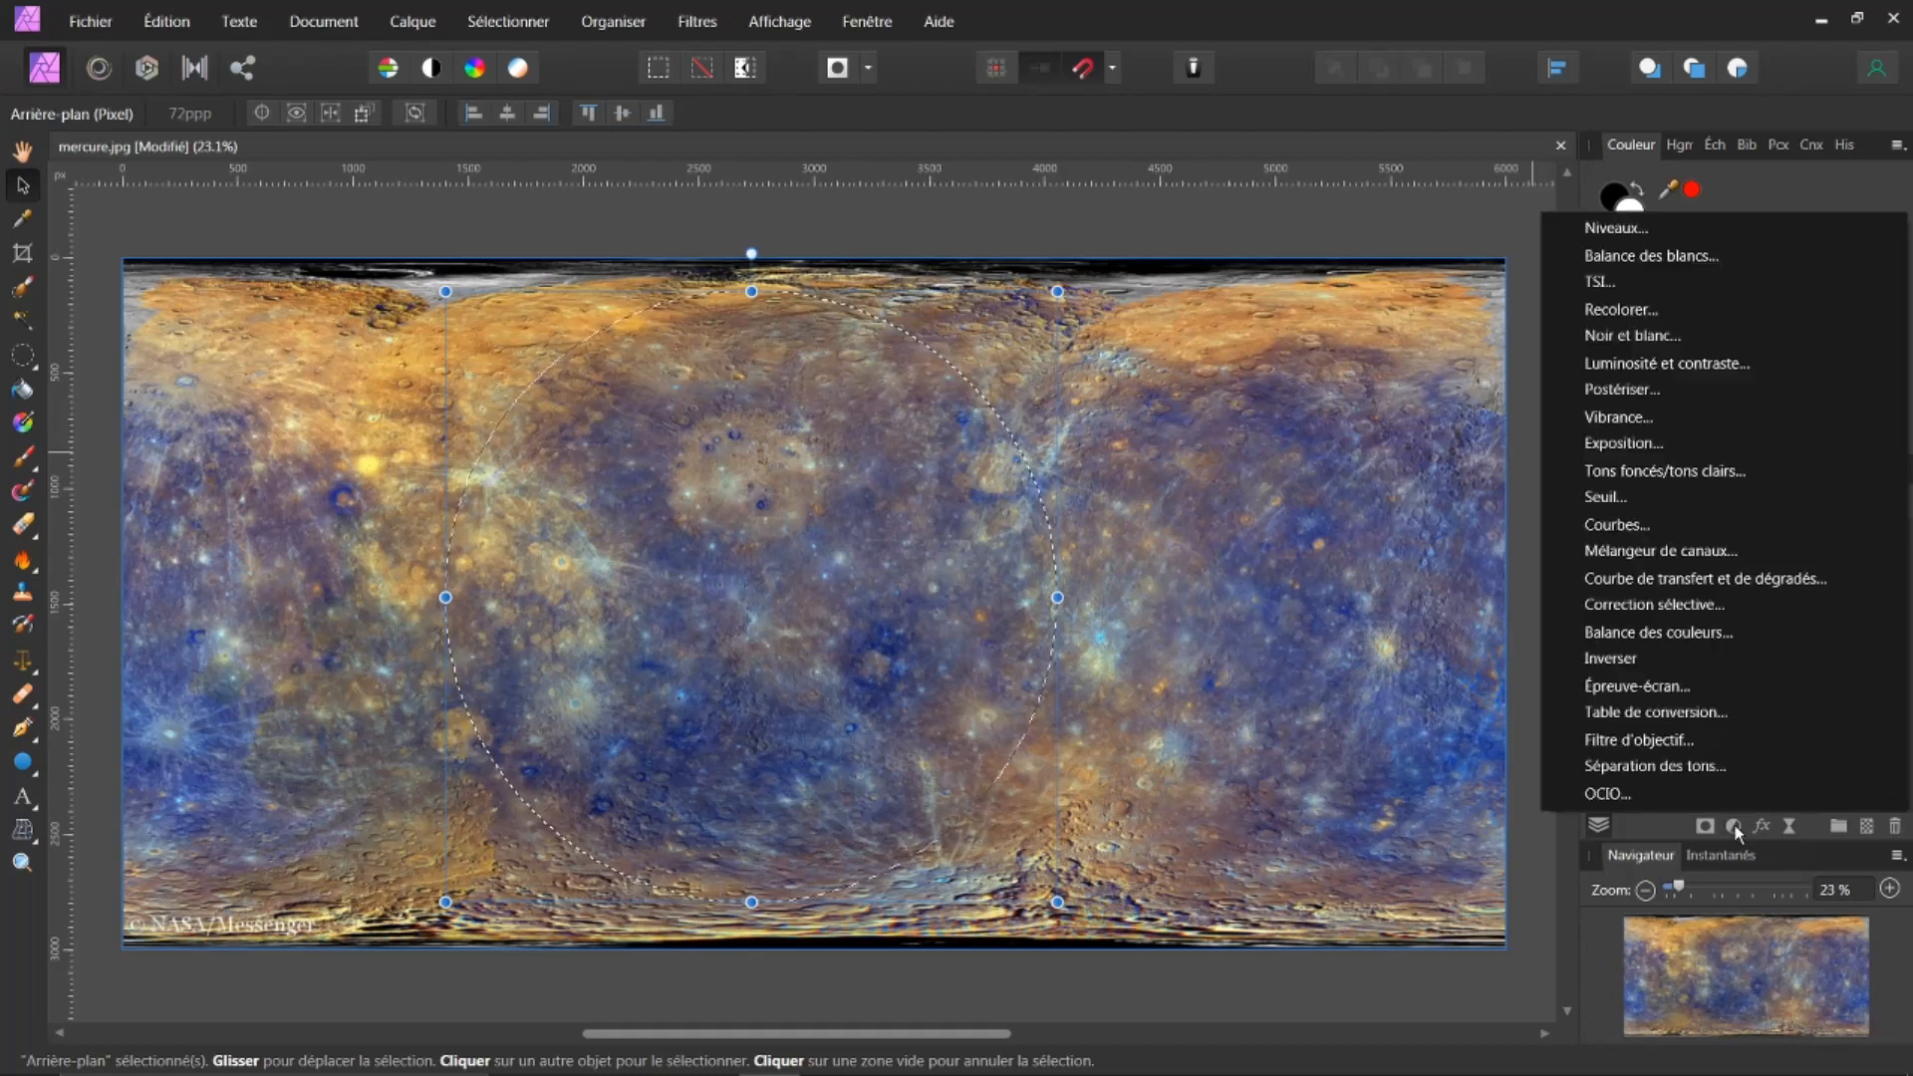
left_click(1605, 227)
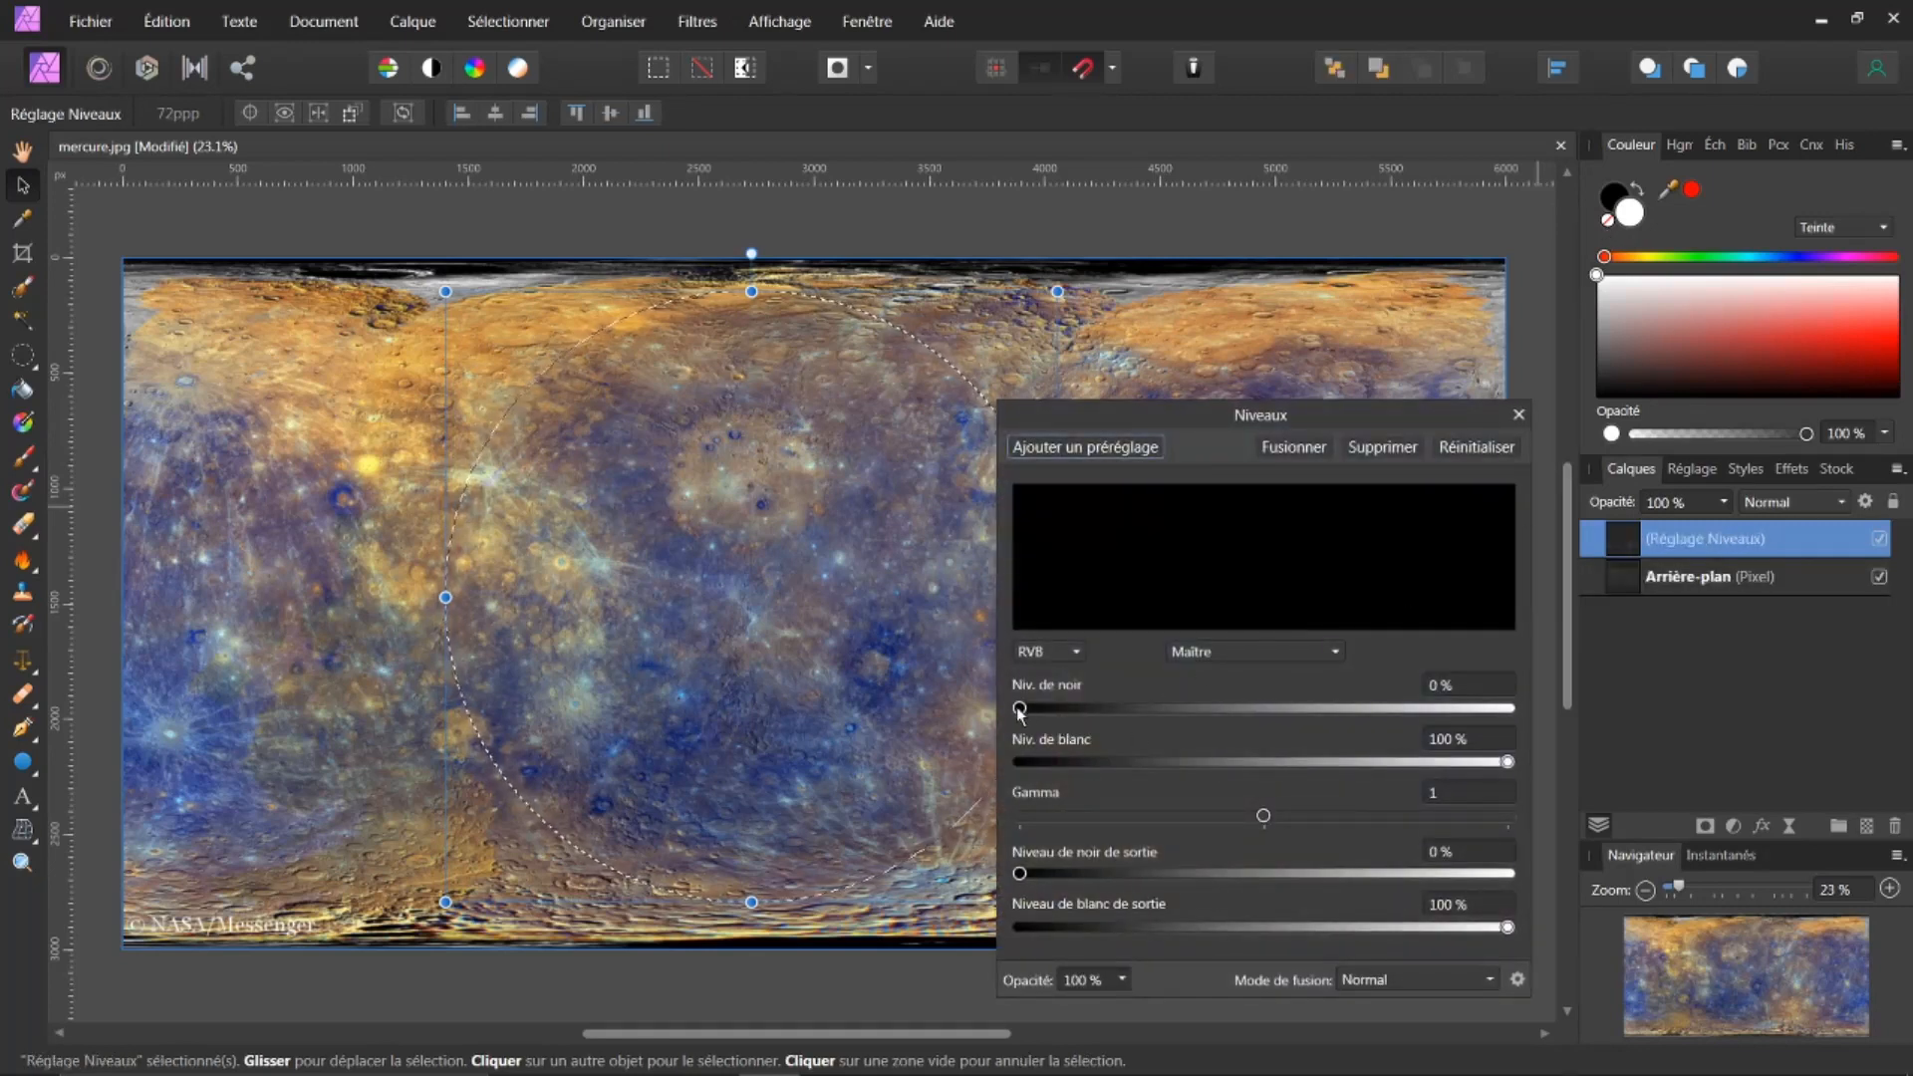
left_click_drag(1019, 708, 1060, 726)
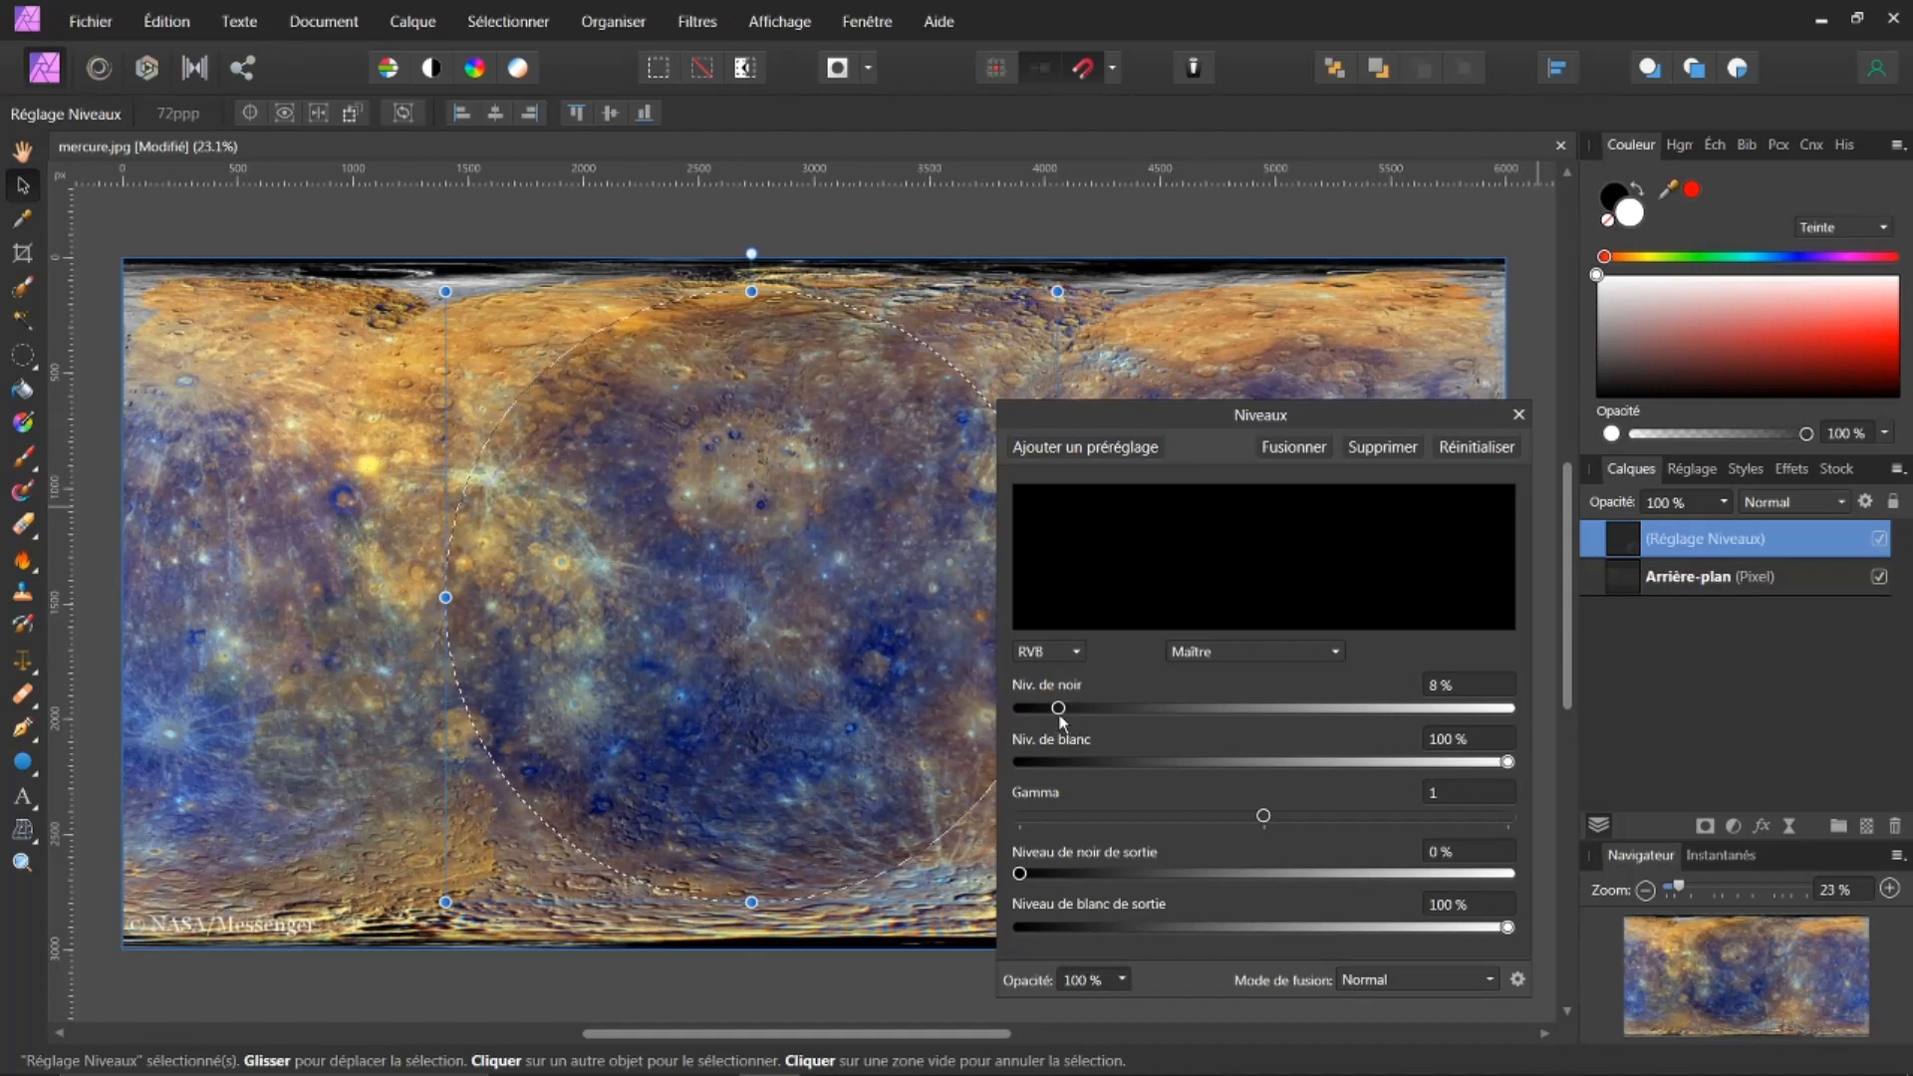
left_click_drag(1507, 763, 1431, 762)
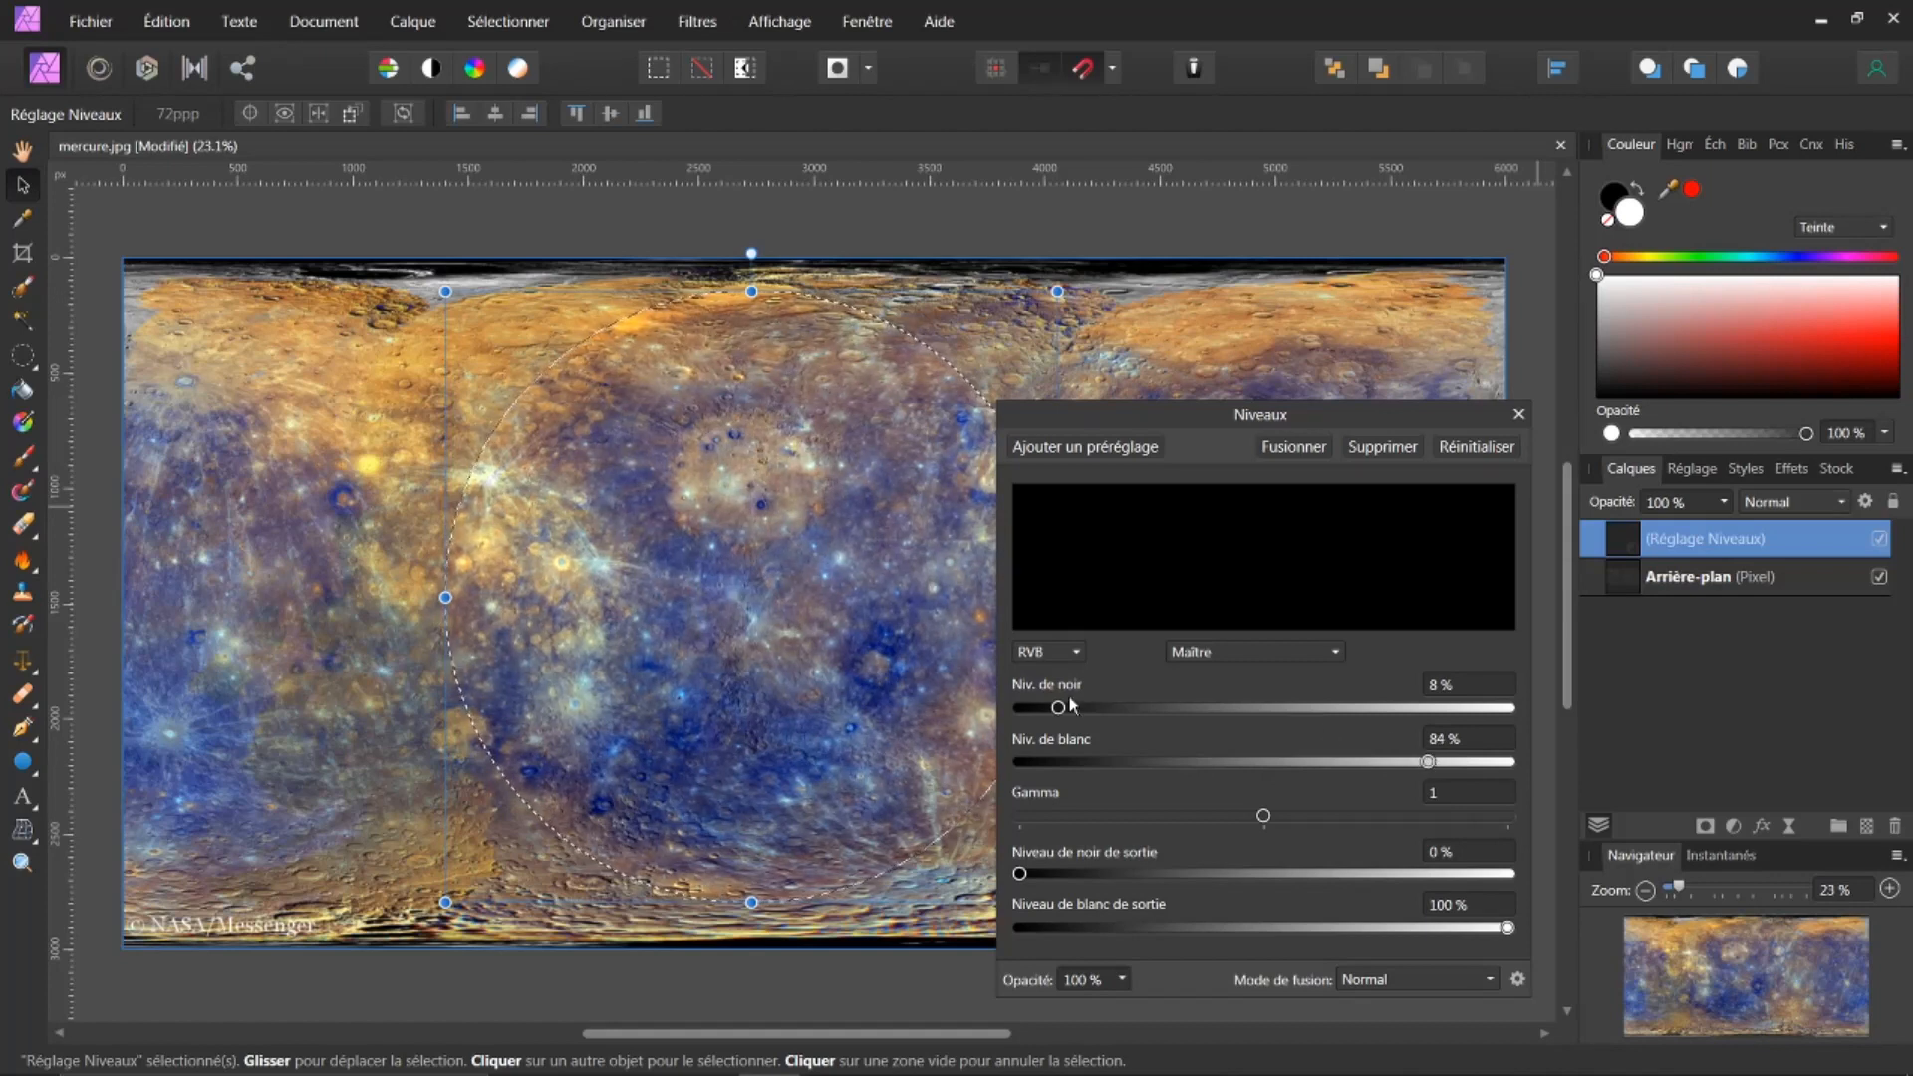
left_click_drag(1059, 708, 1046, 708)
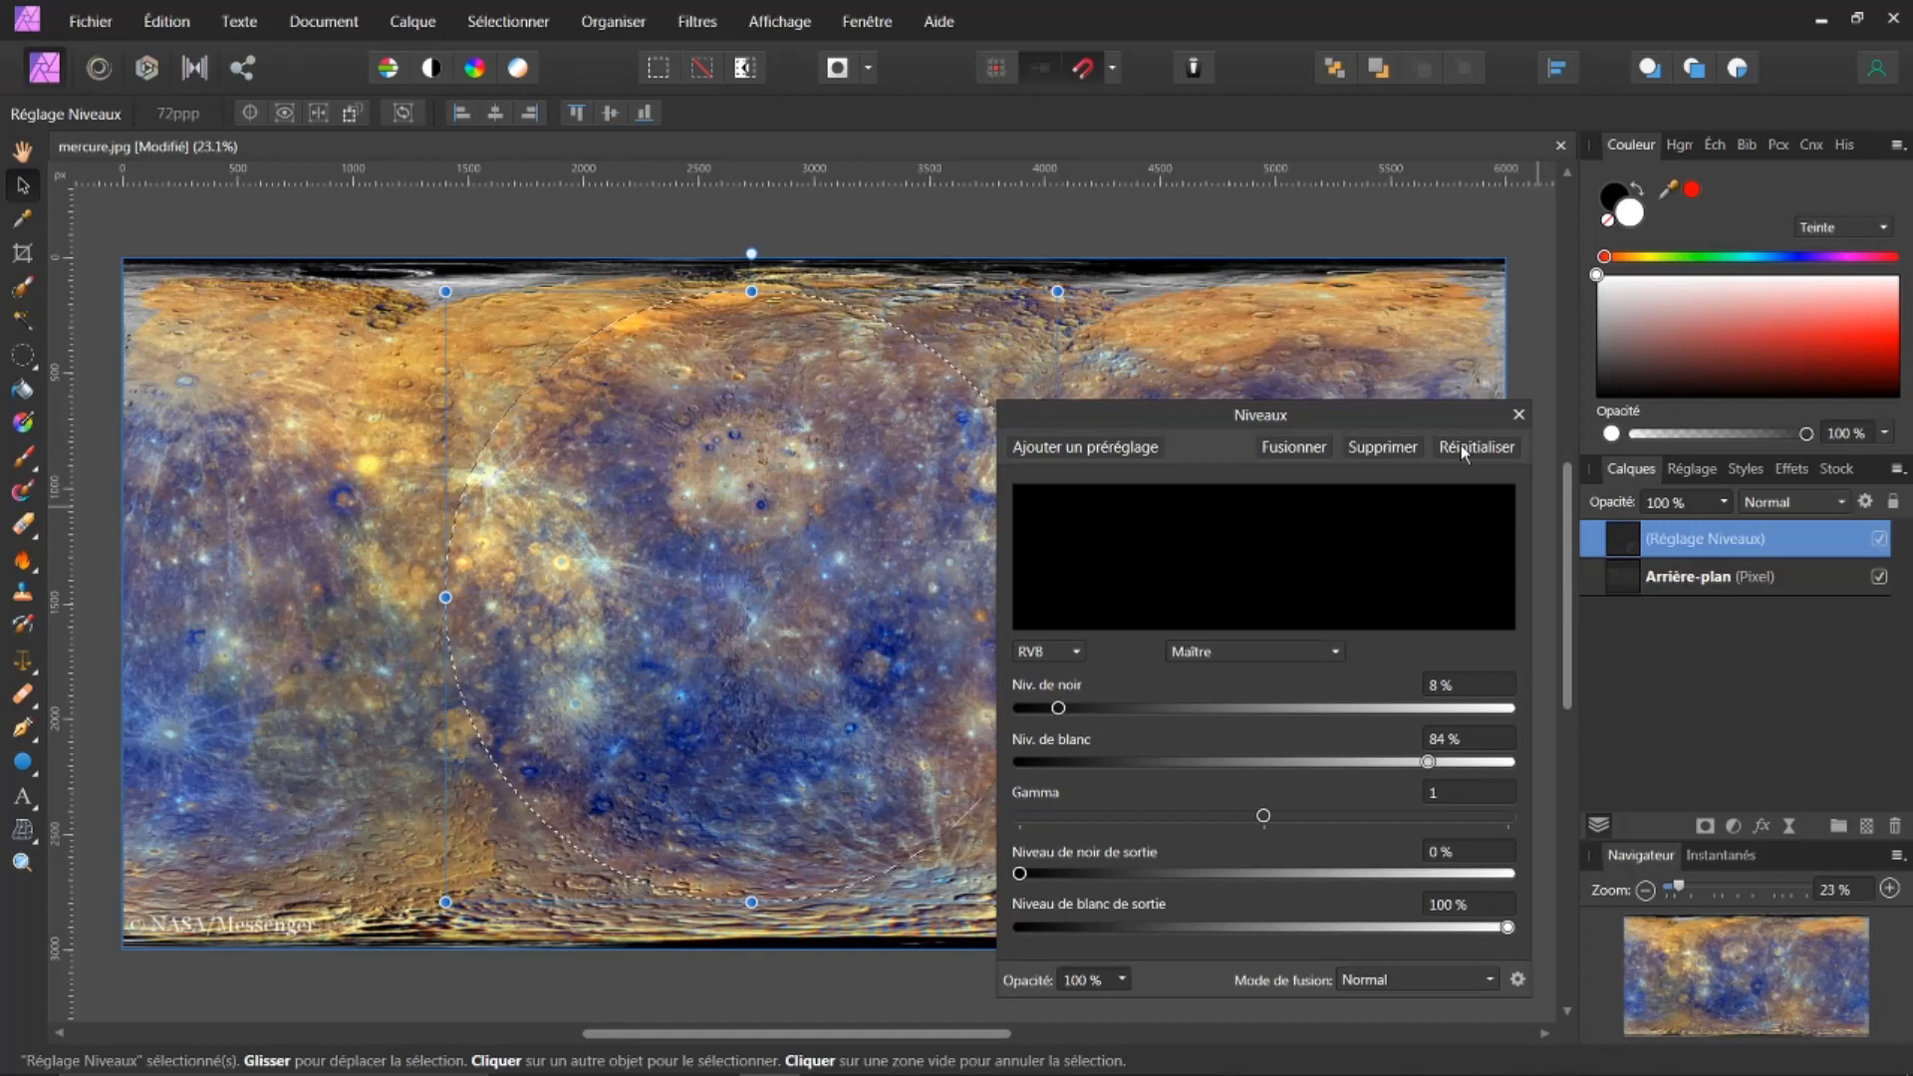
left_click(1517, 415)
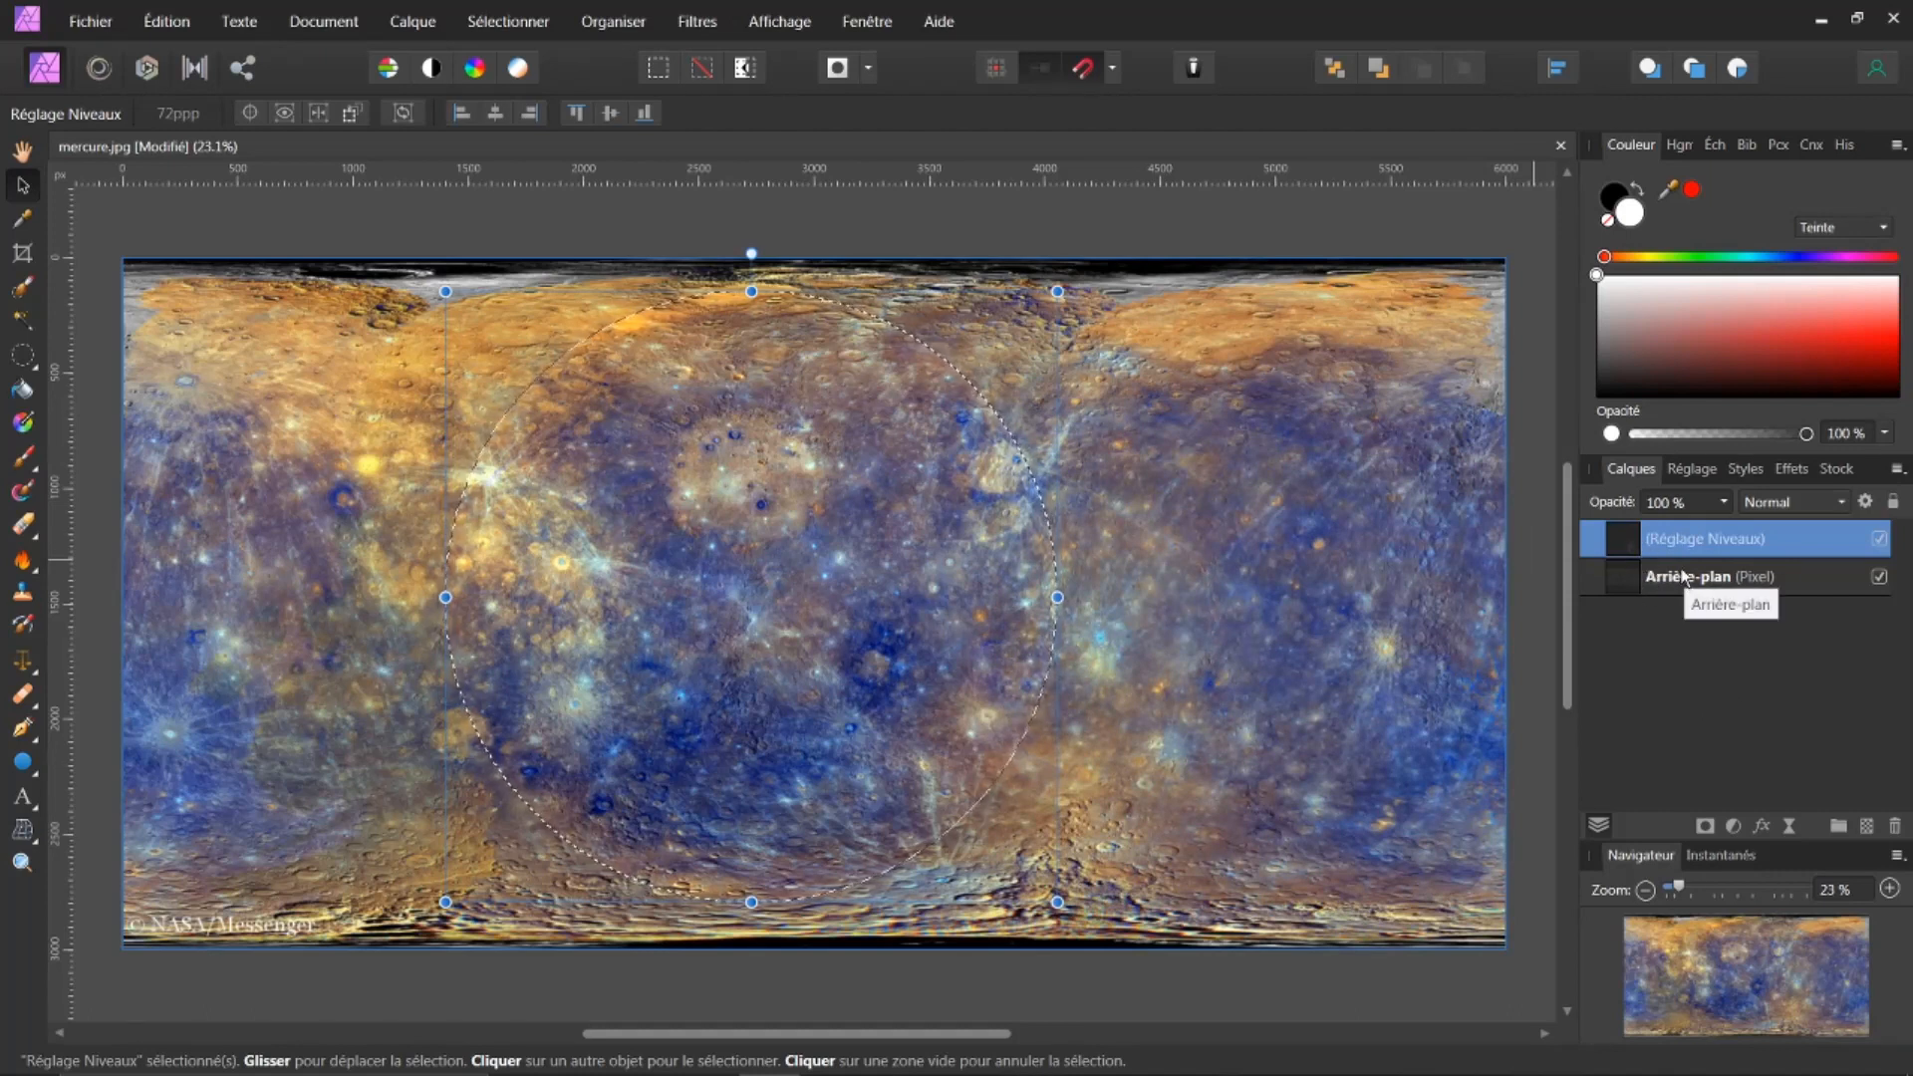
Nest the Levels adjustment inside the Arrière-plan layer and delete the upper of its two Levels adjustments
left_click_drag(1625, 548, 1631, 589)
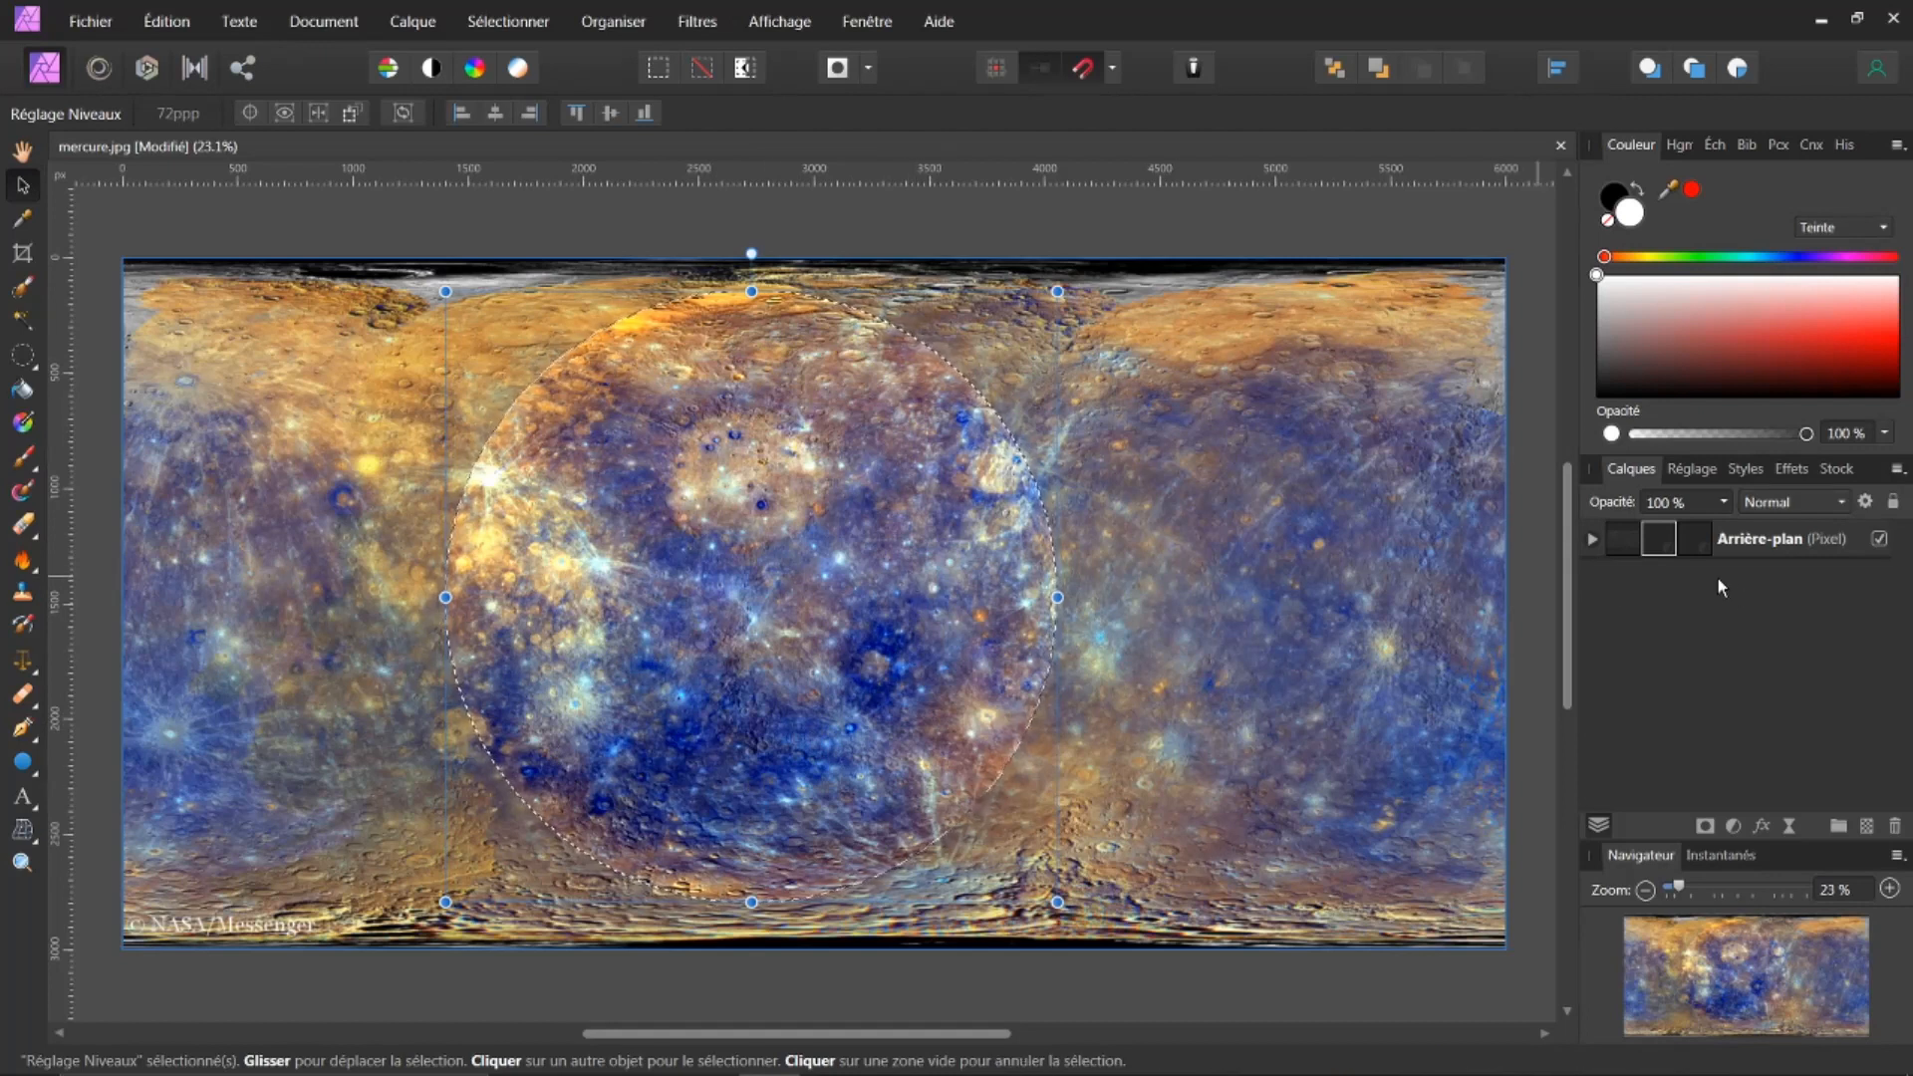
left_click(1593, 539)
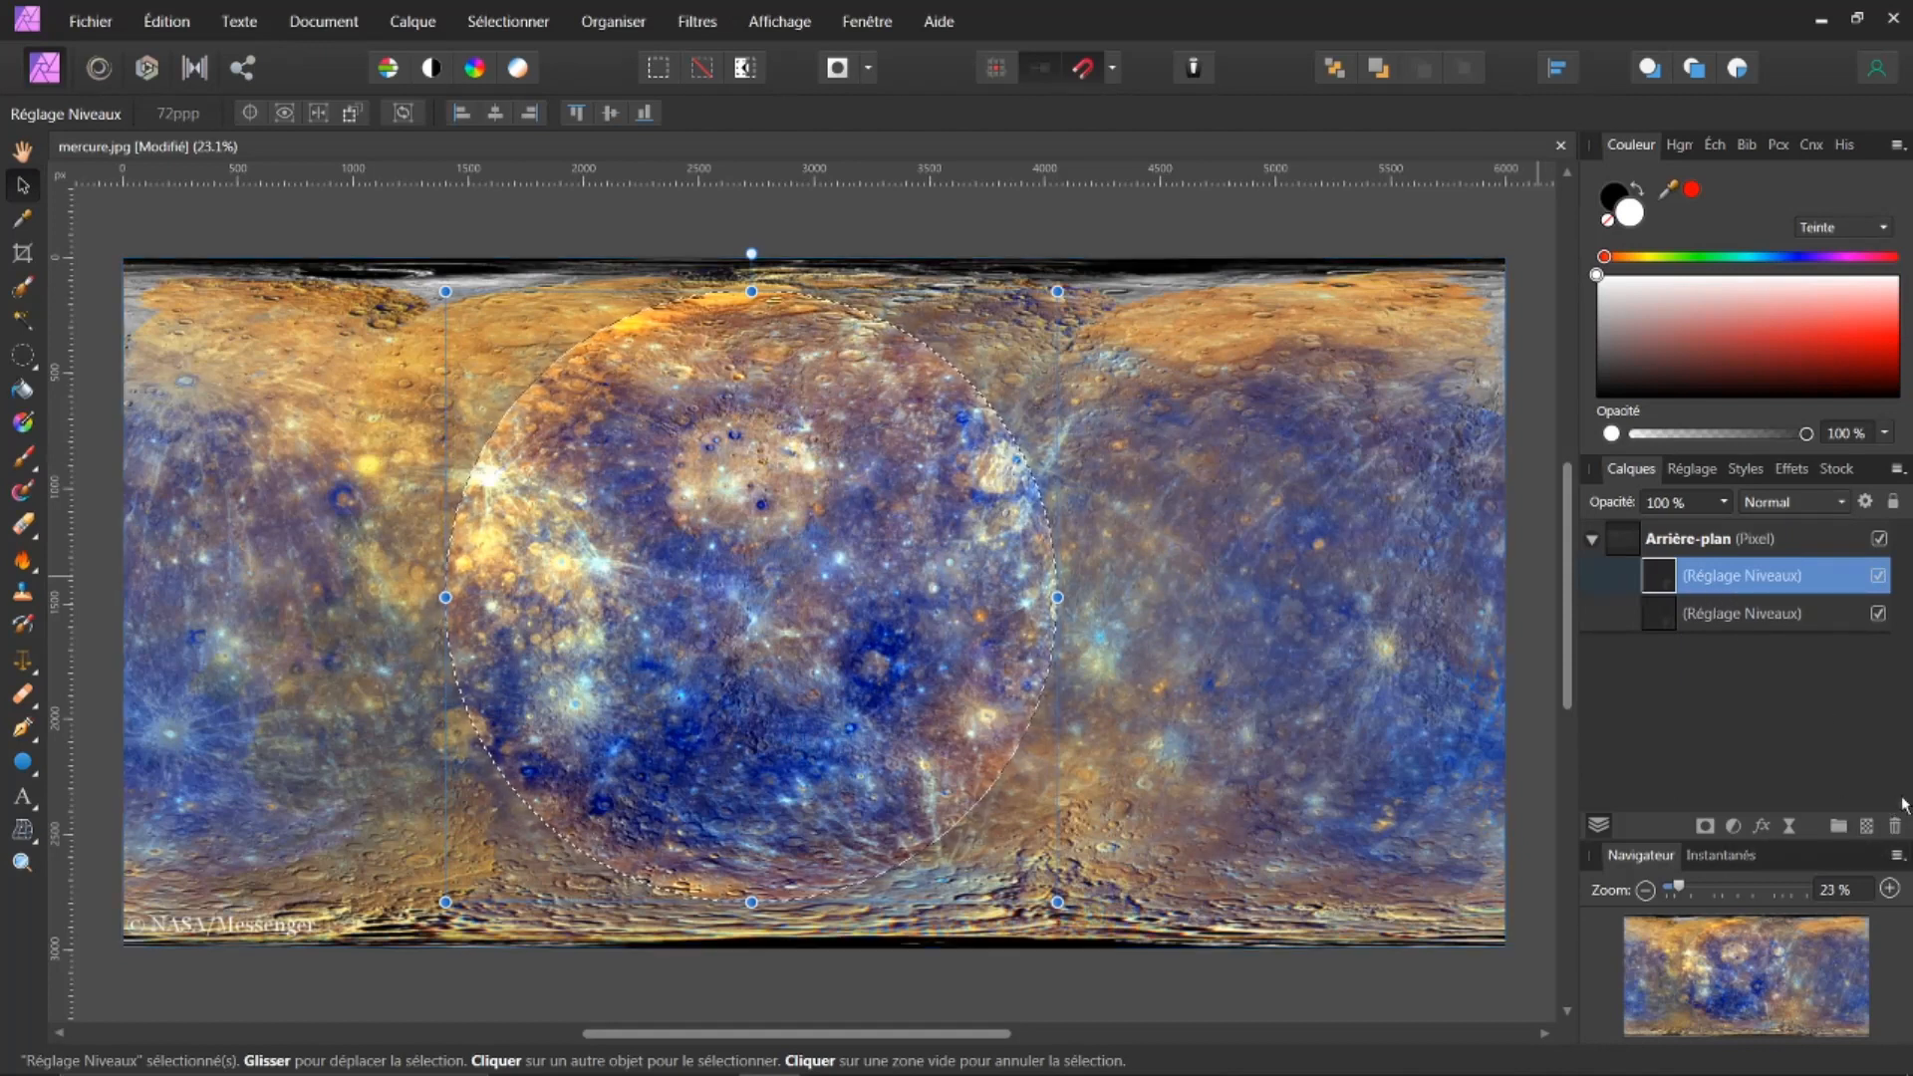
left_click(1867, 826)
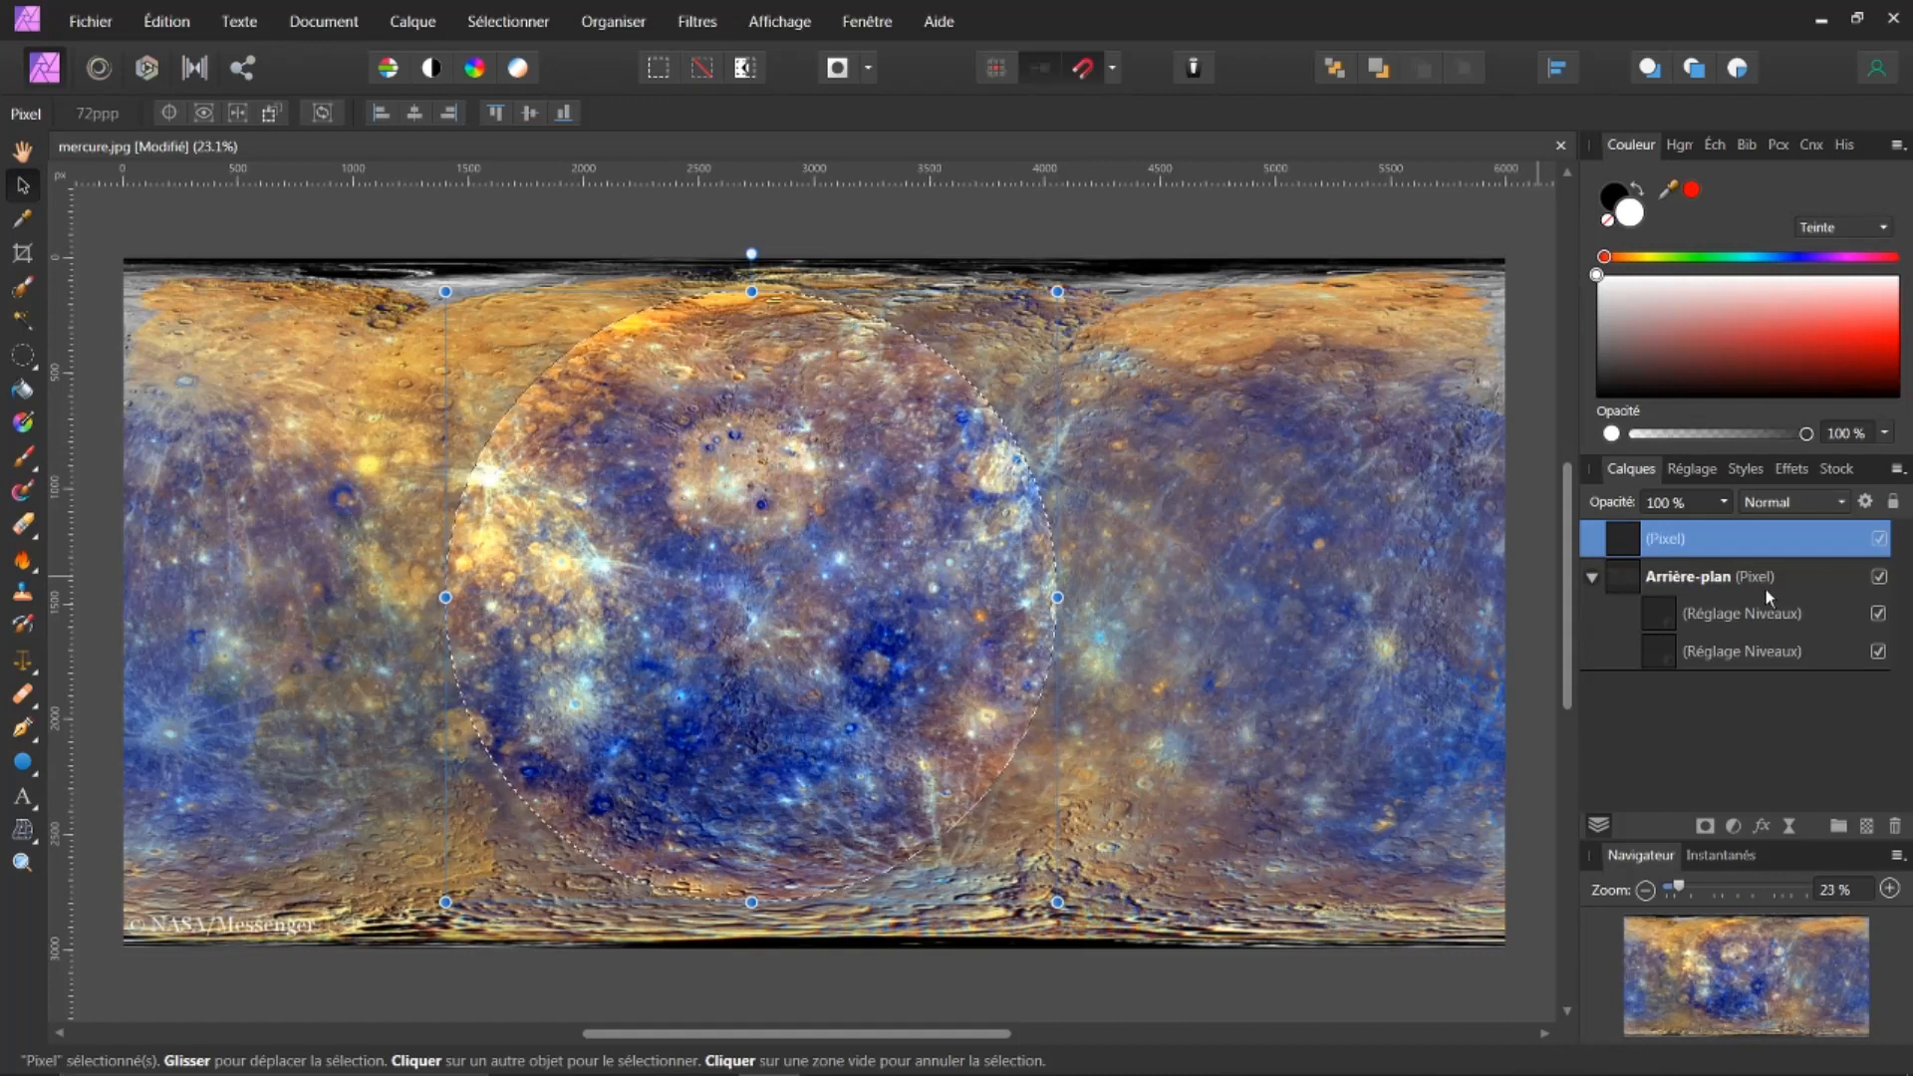
left_click(1894, 829)
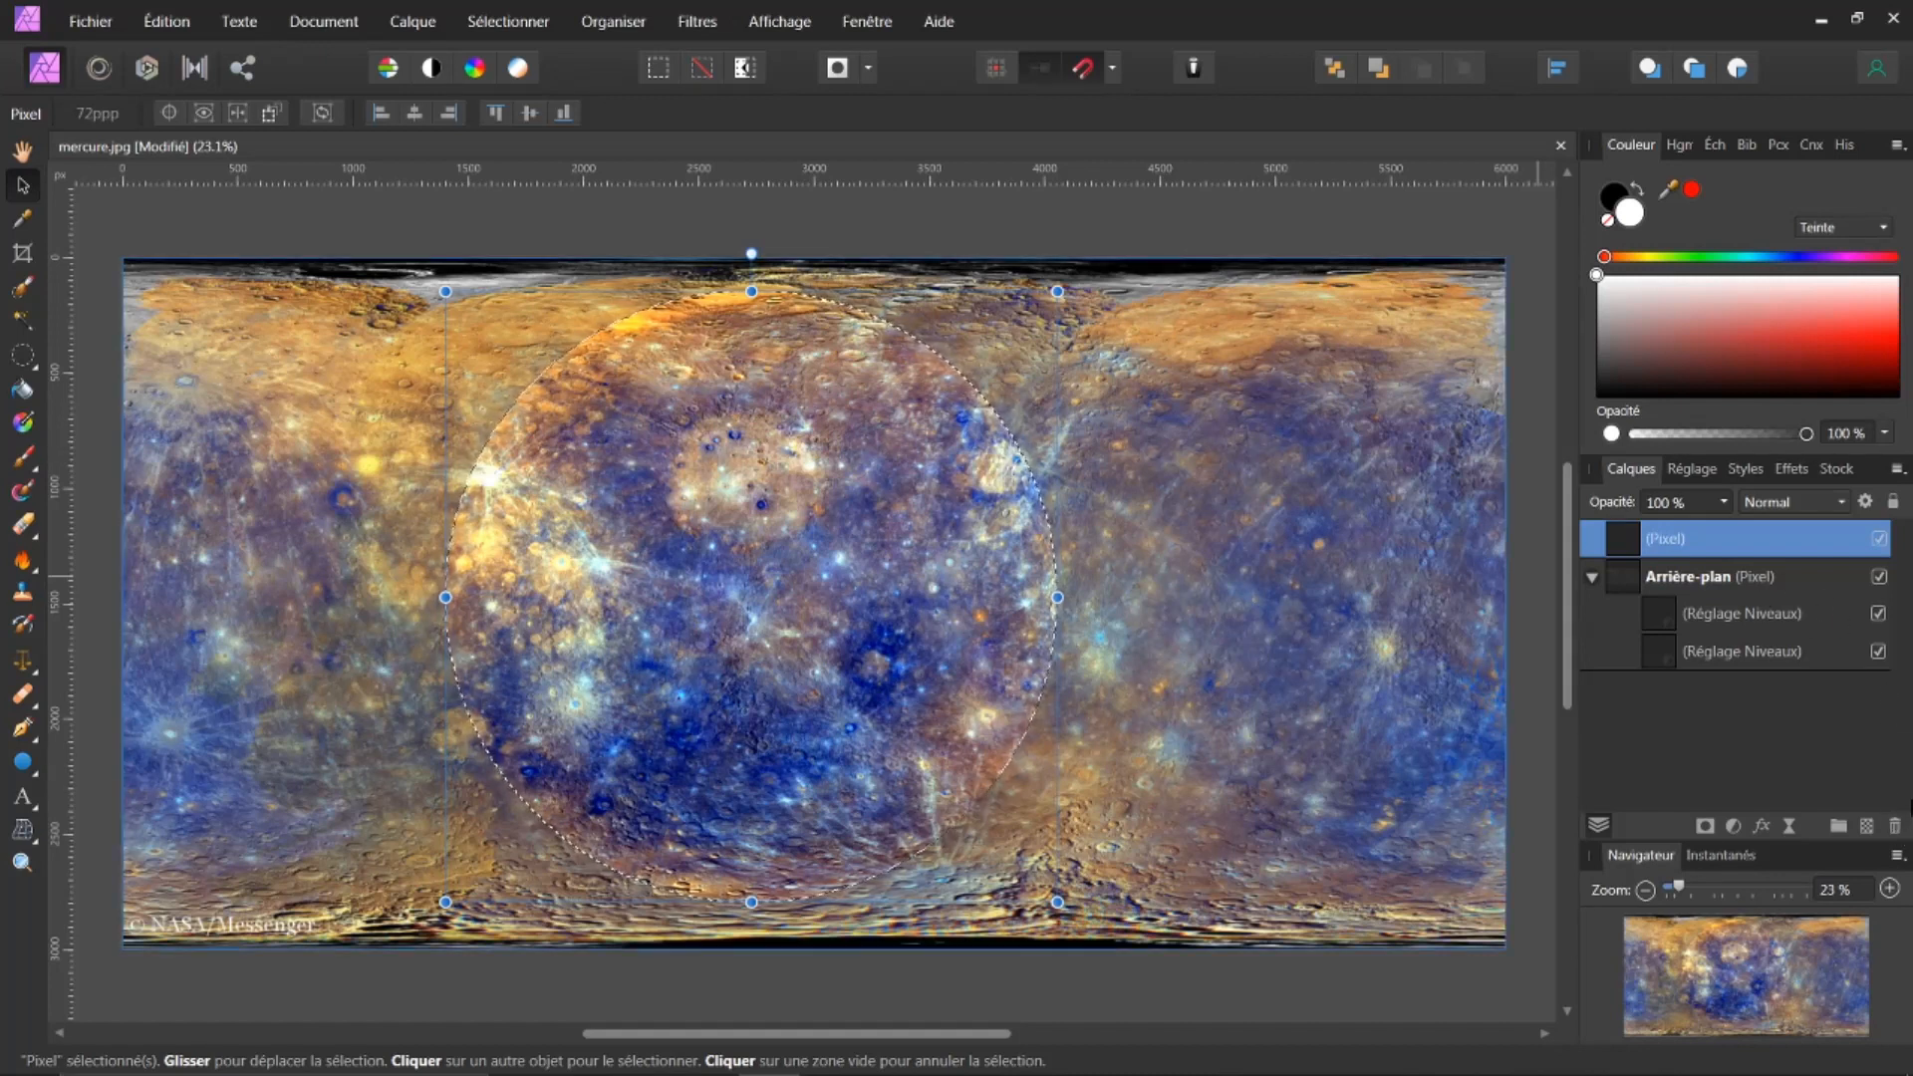
left_click(1671, 581)
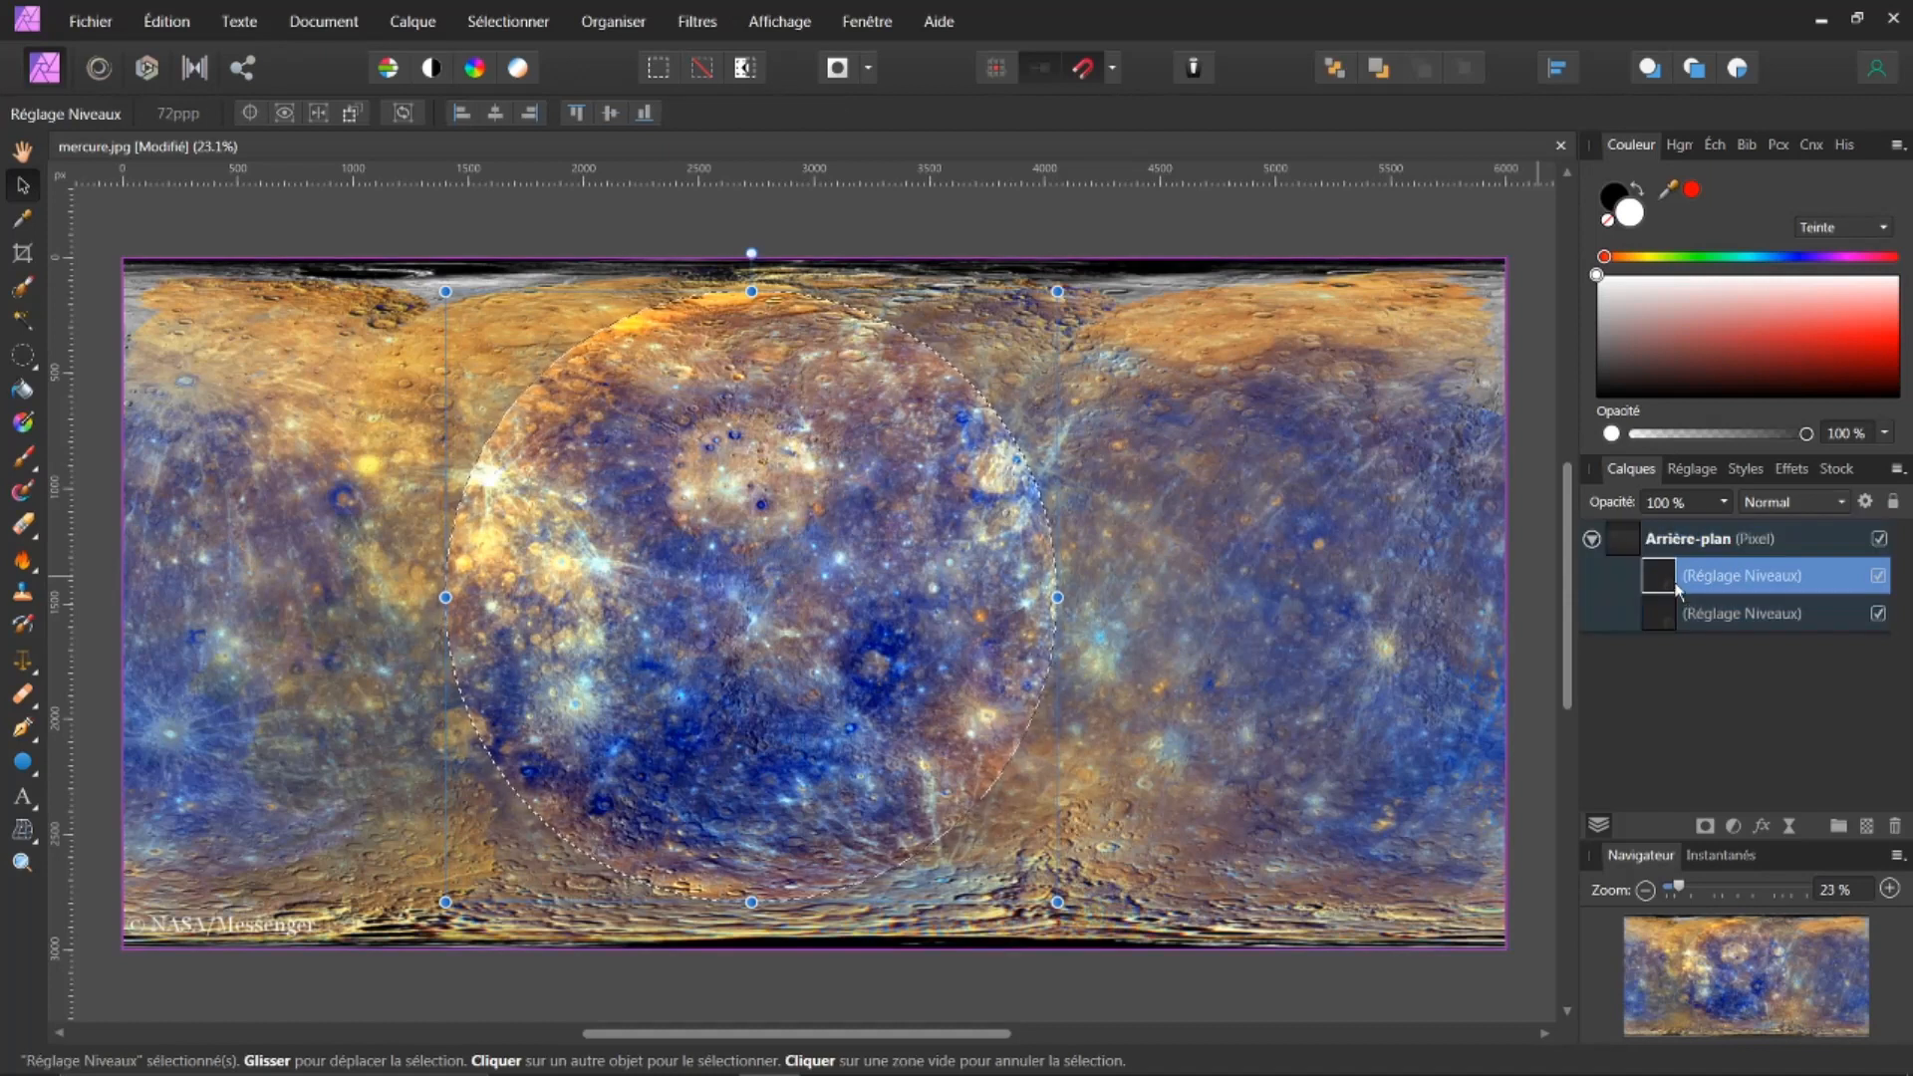
left_click(1895, 827)
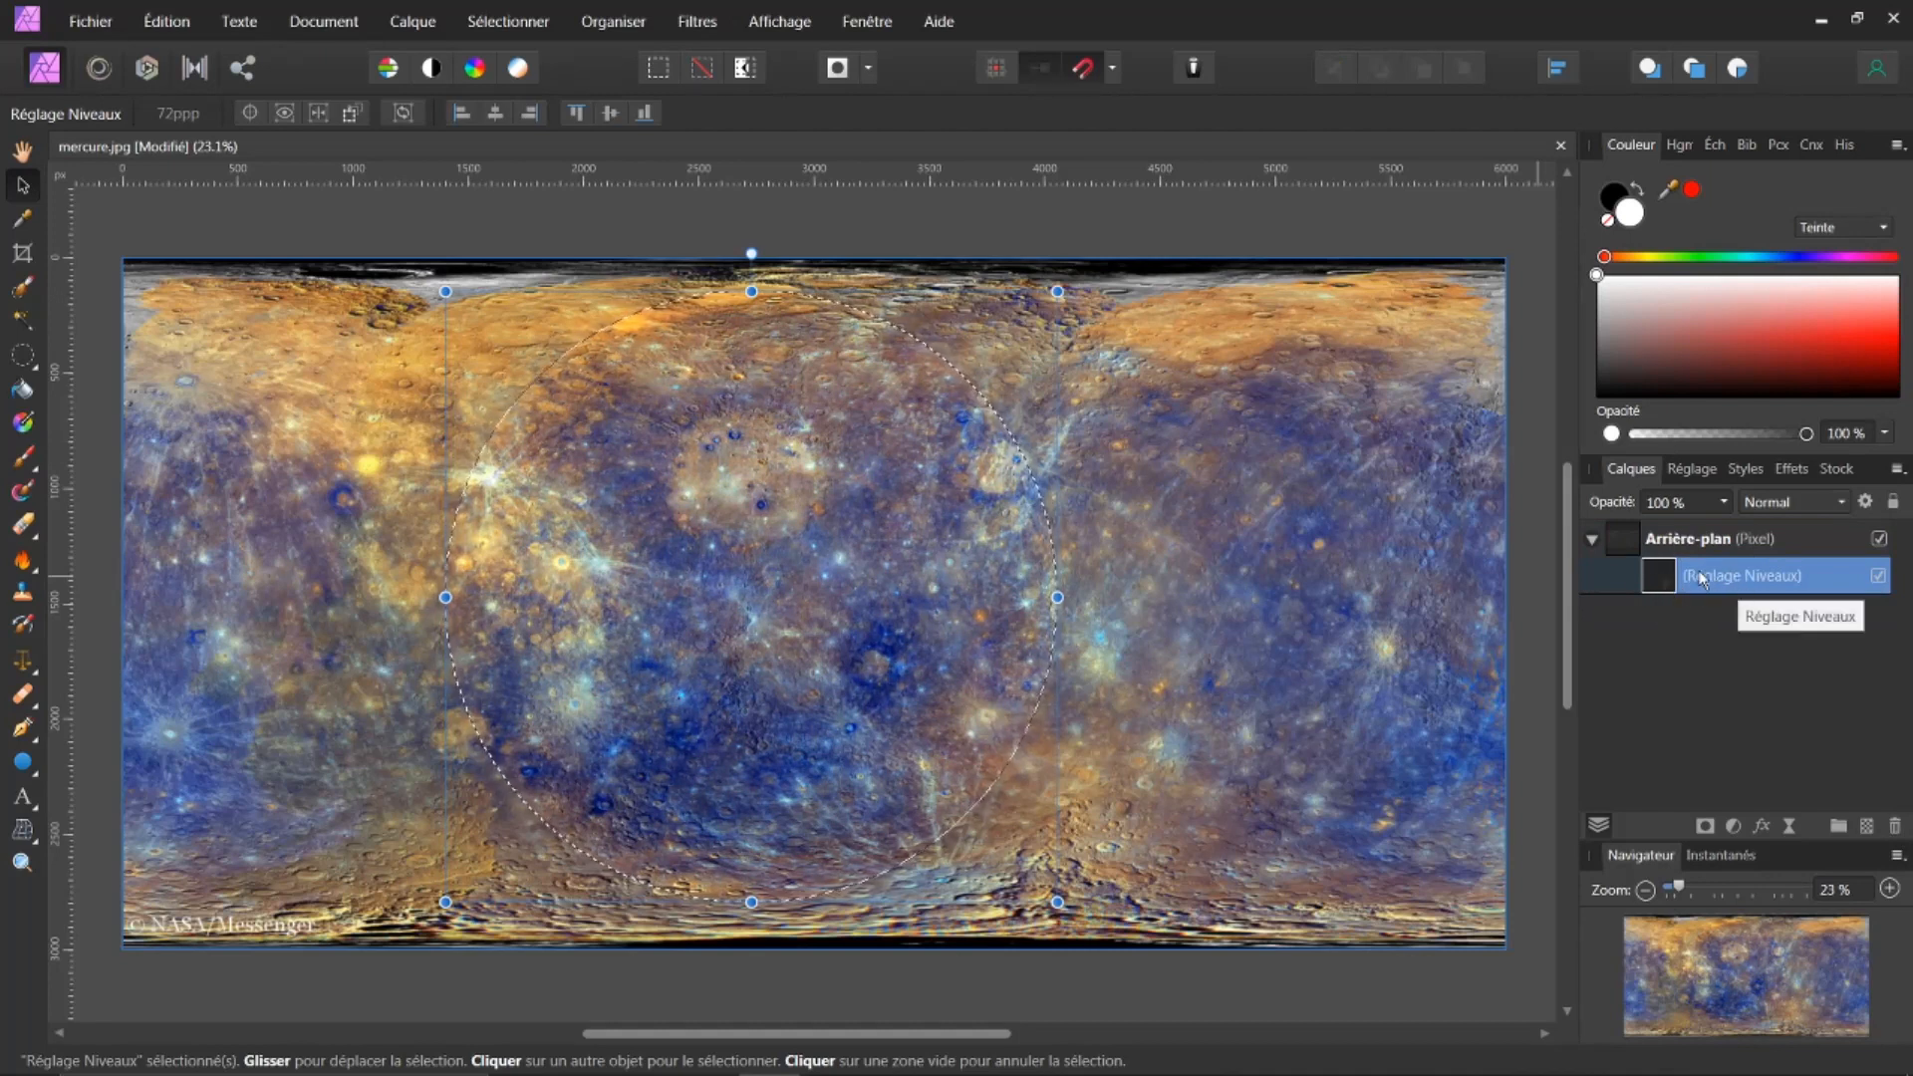
Duplicate the circular selection of the Arrière-plan layer onto a new layer and hide the original Arrière-plan layer
left_click(1629, 535)
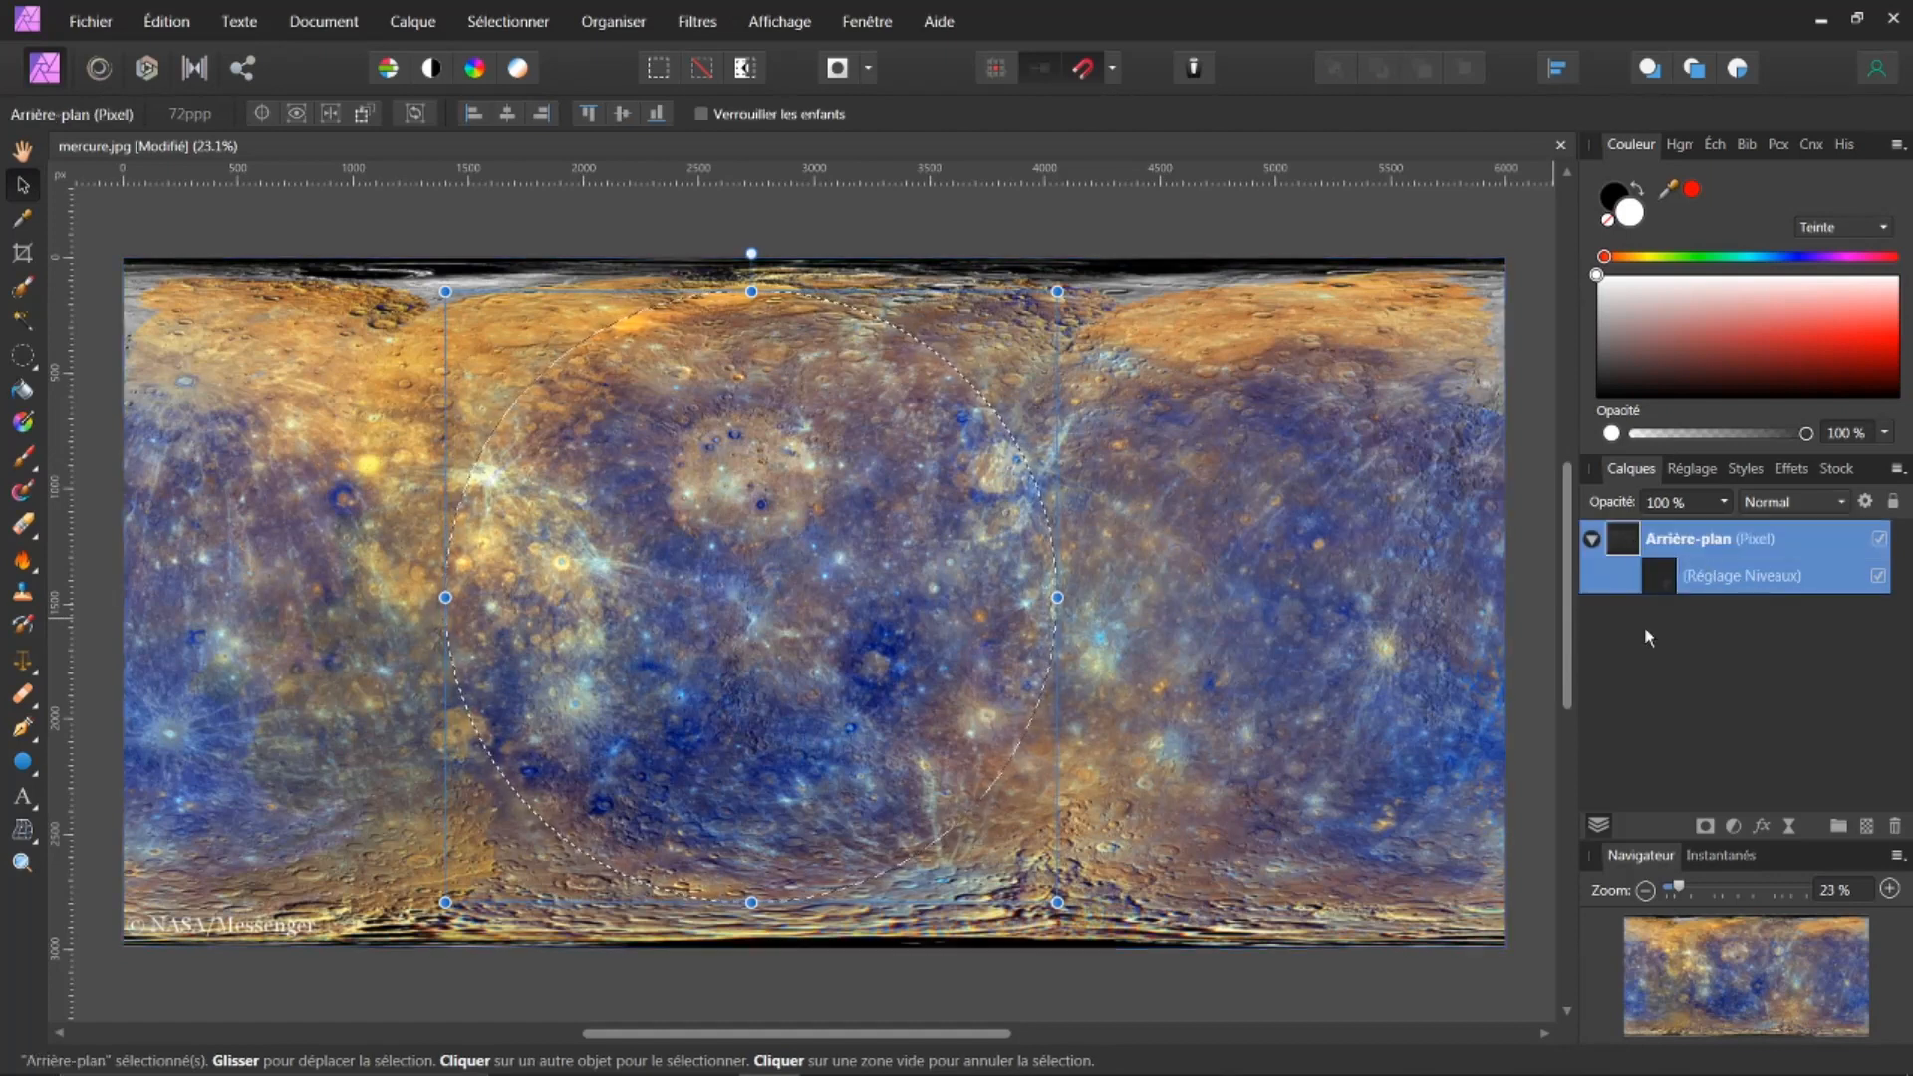
key("ctrl+j")
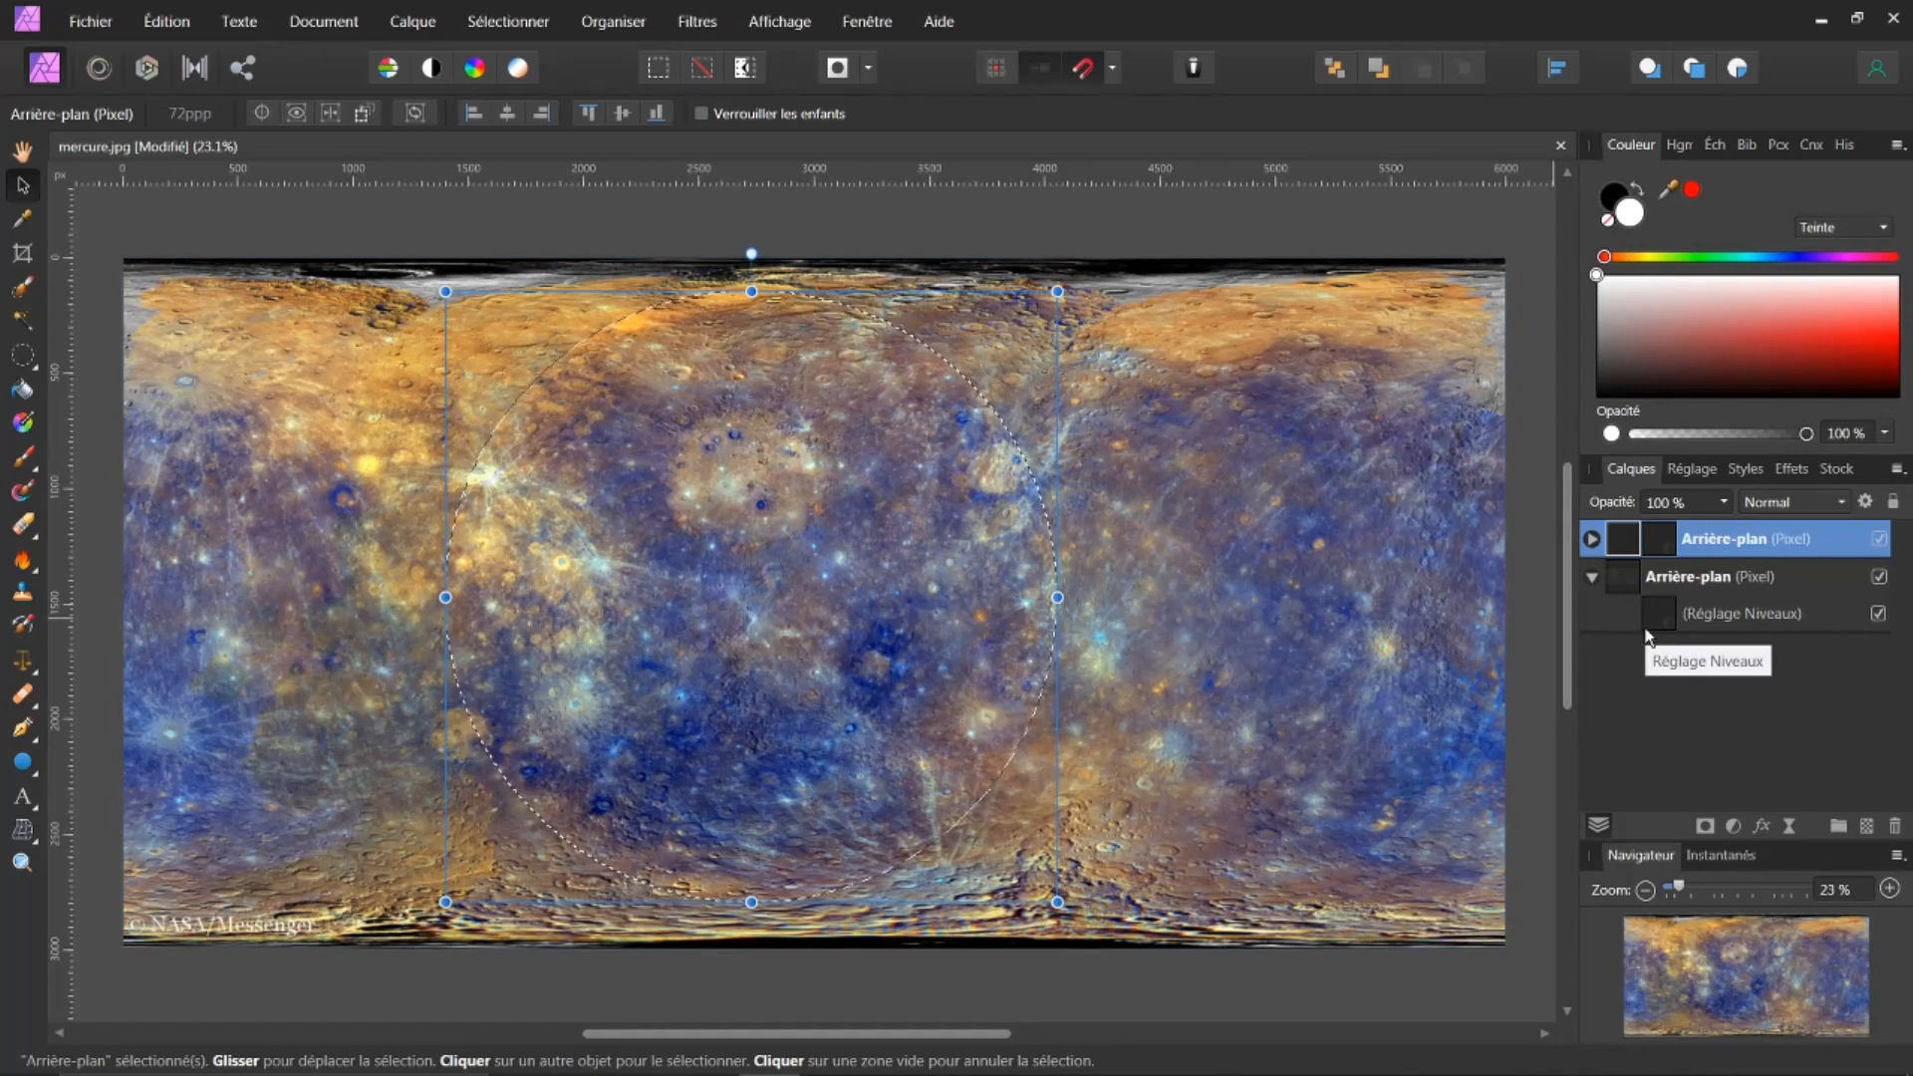
left_click(1589, 577)
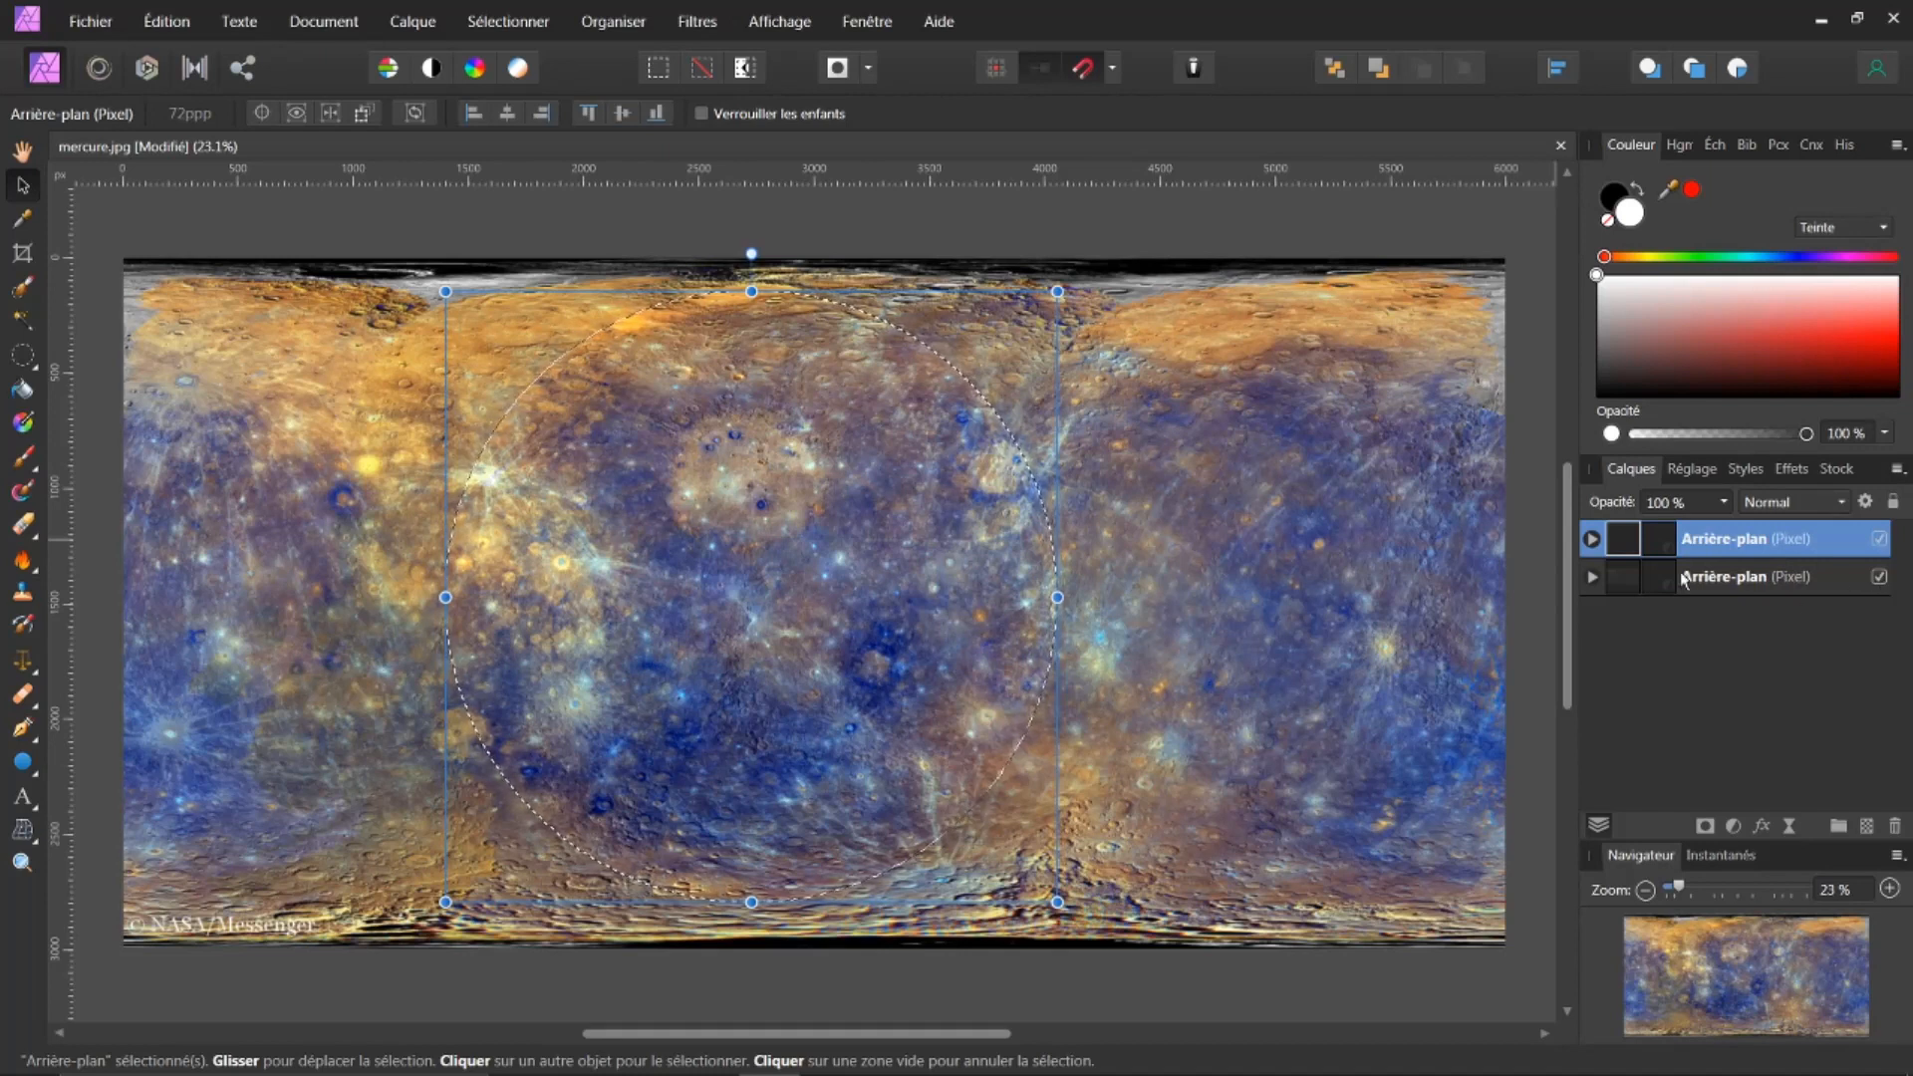
left_click(1879, 578)
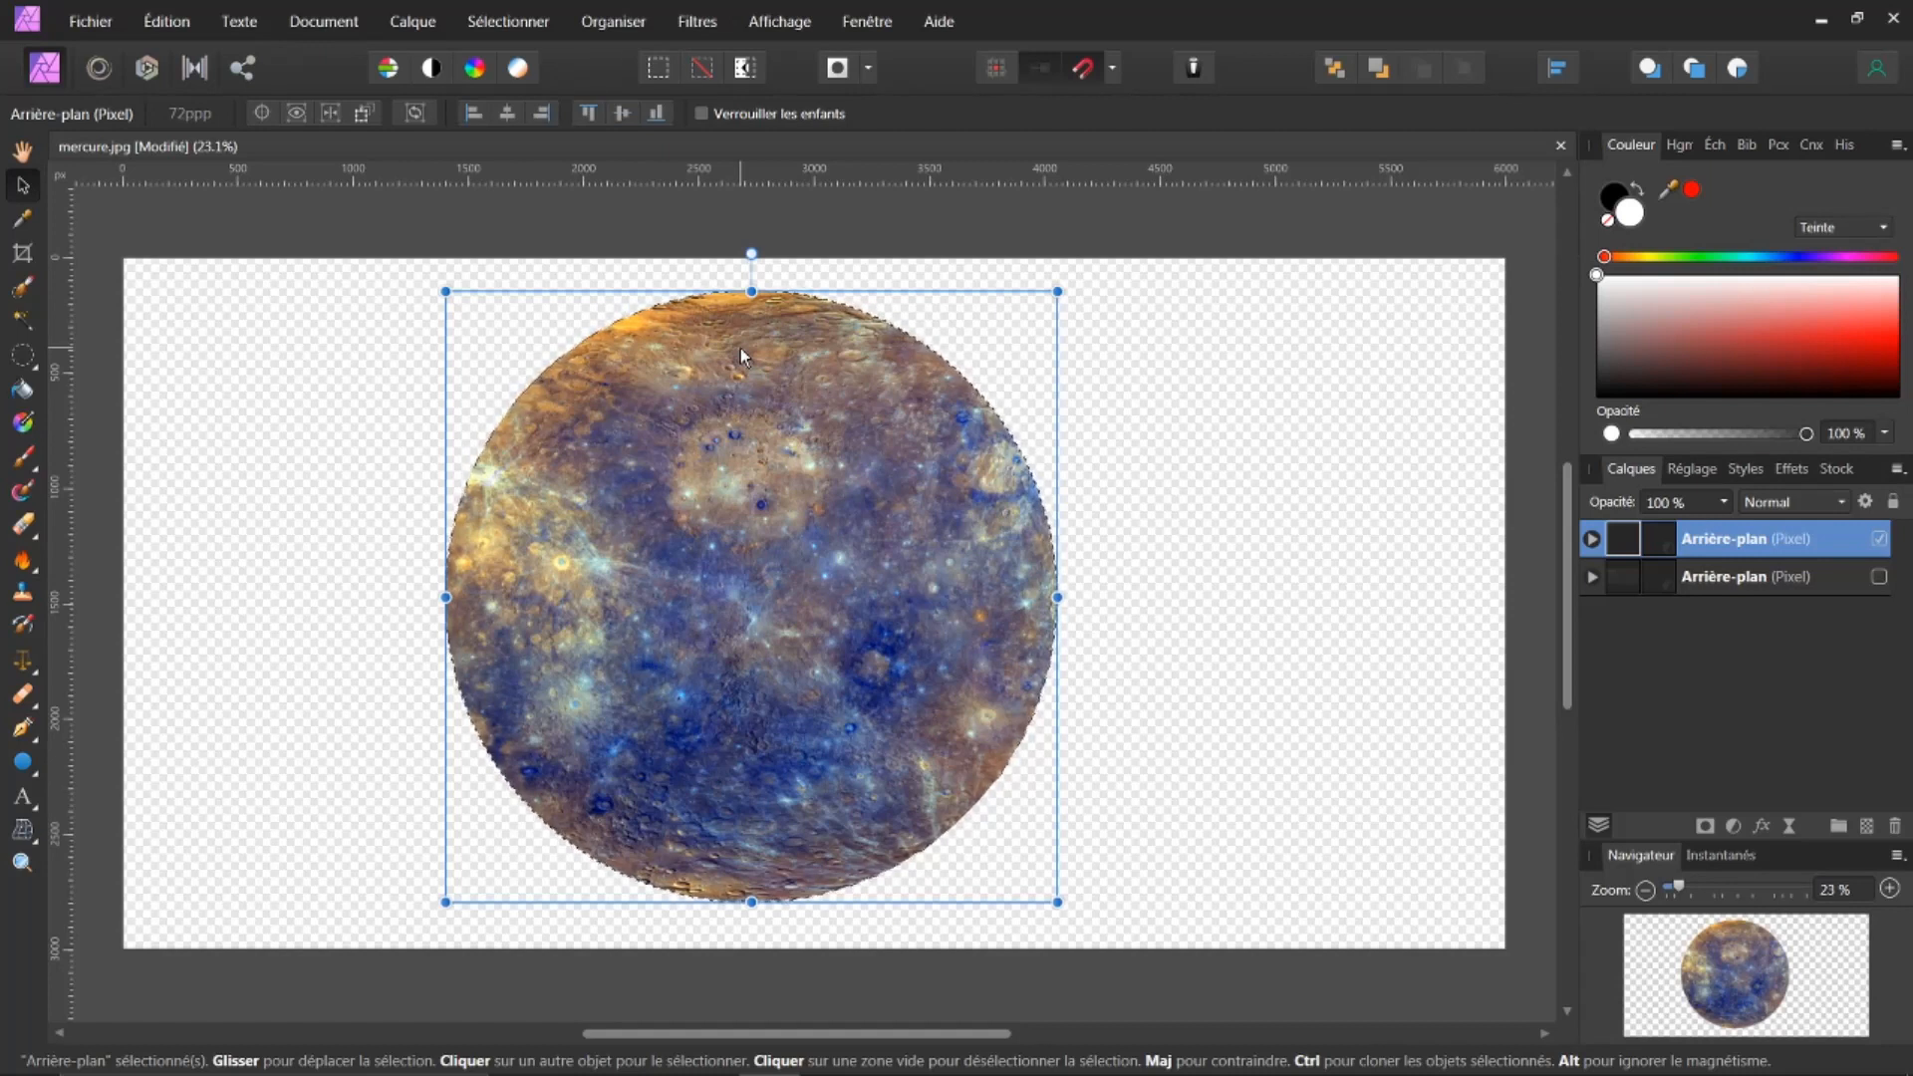
Create a new document from the QFHD web preset, 3840 × 2160 px at 72 dpi
left_click(89, 21)
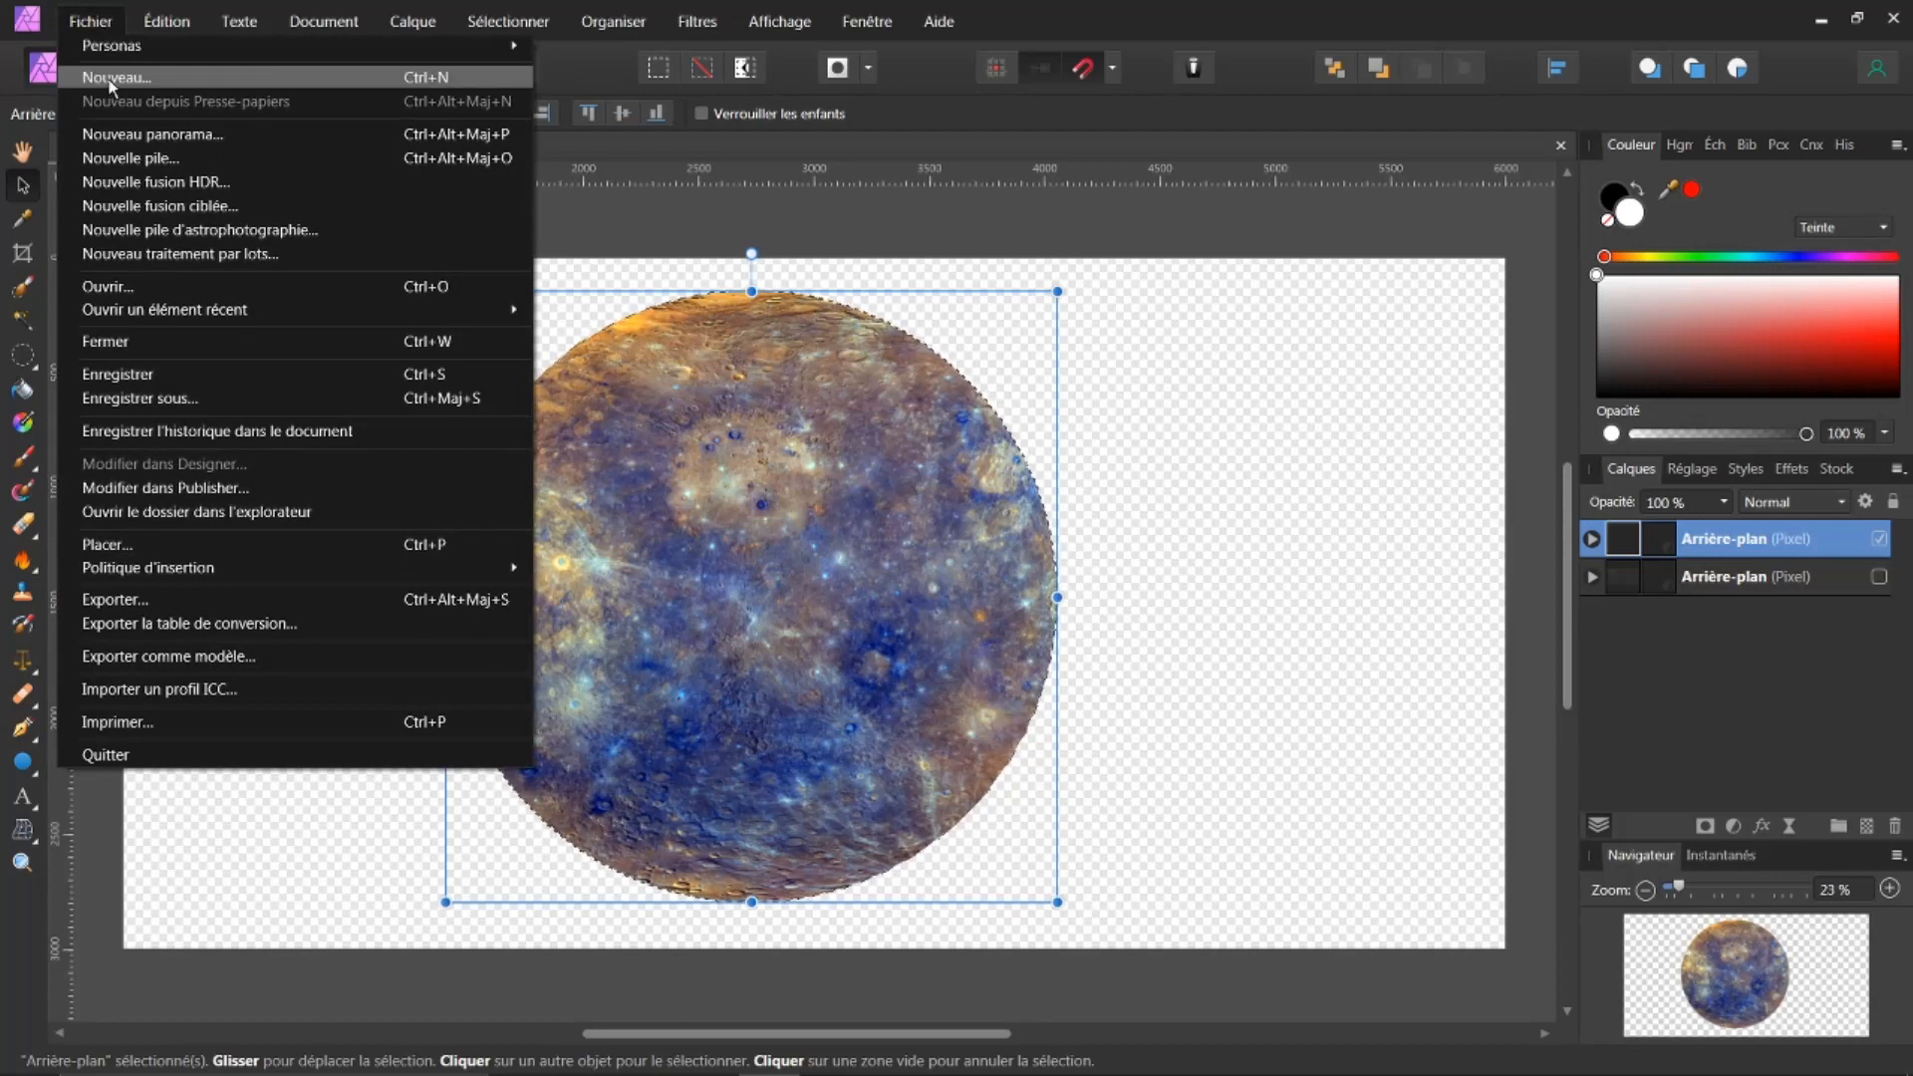
left_click(108, 77)
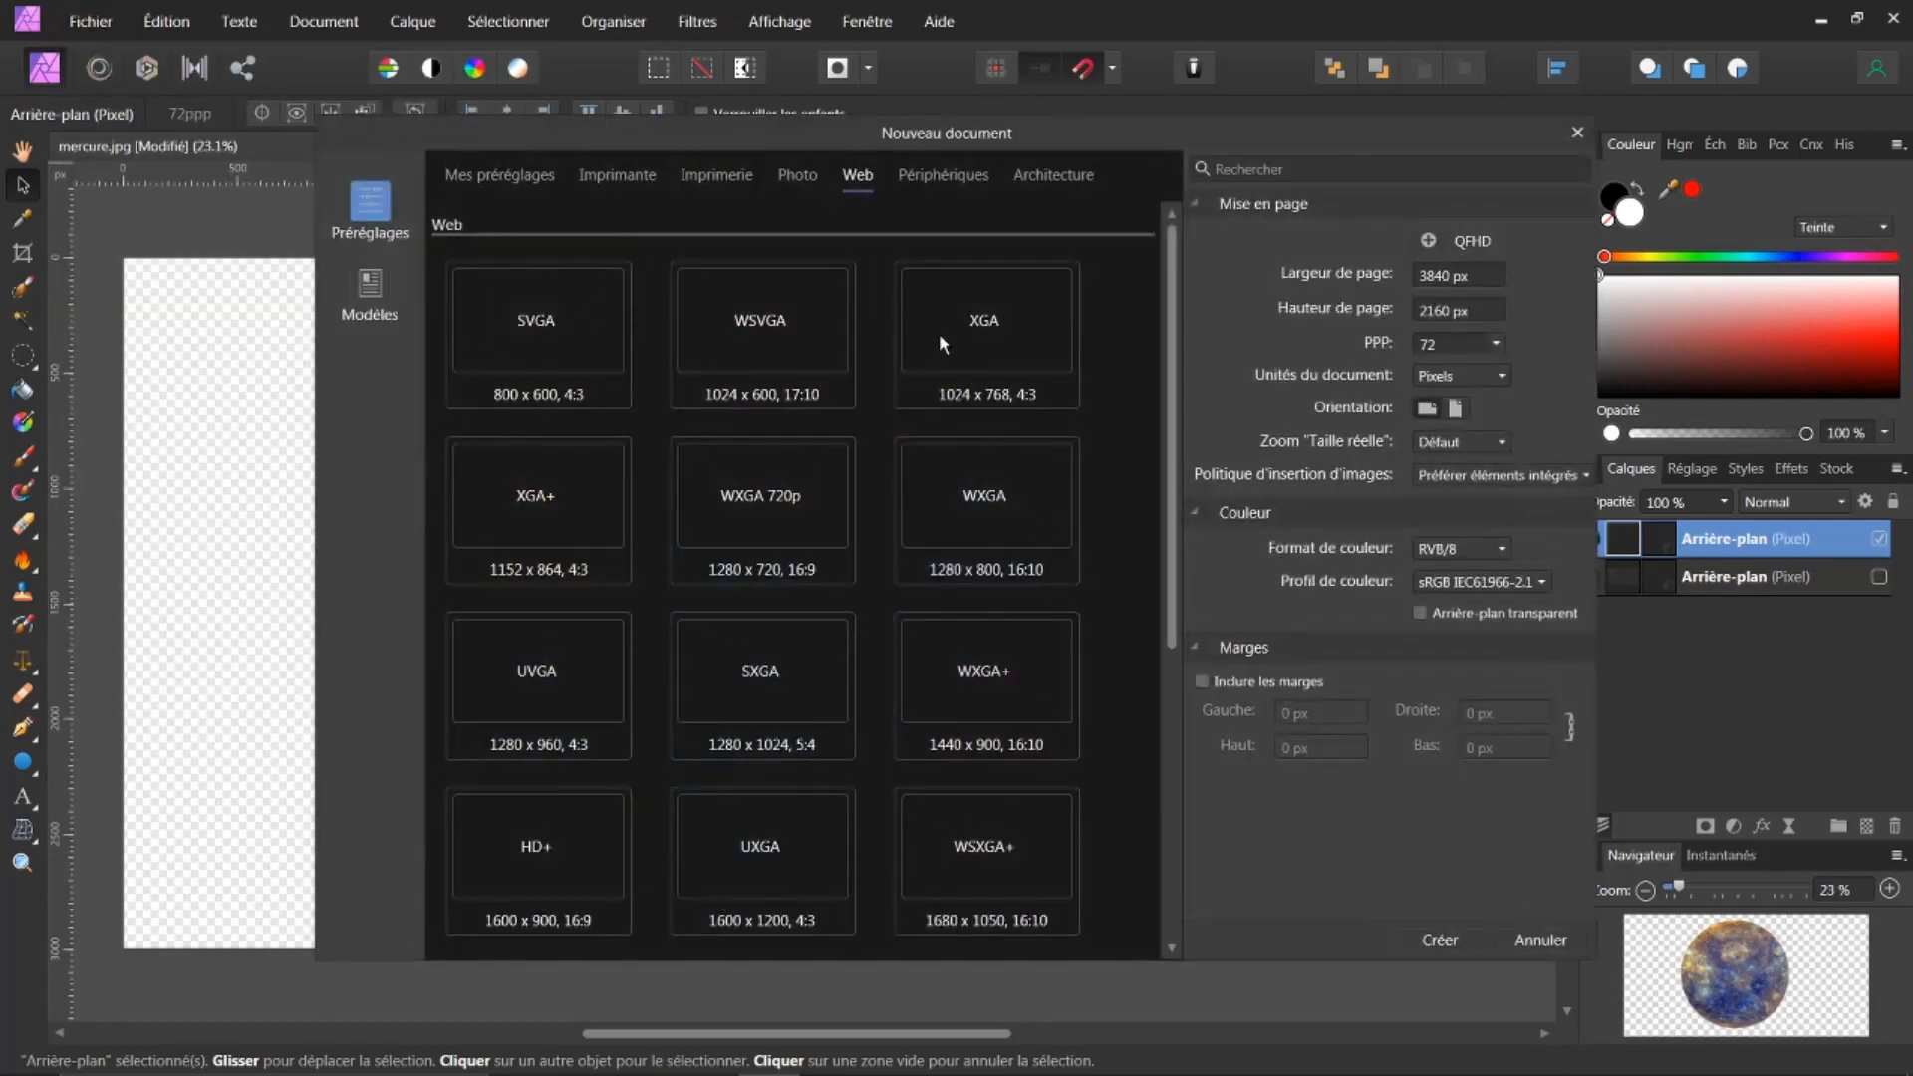
scroll(875, 504, "down", 5)
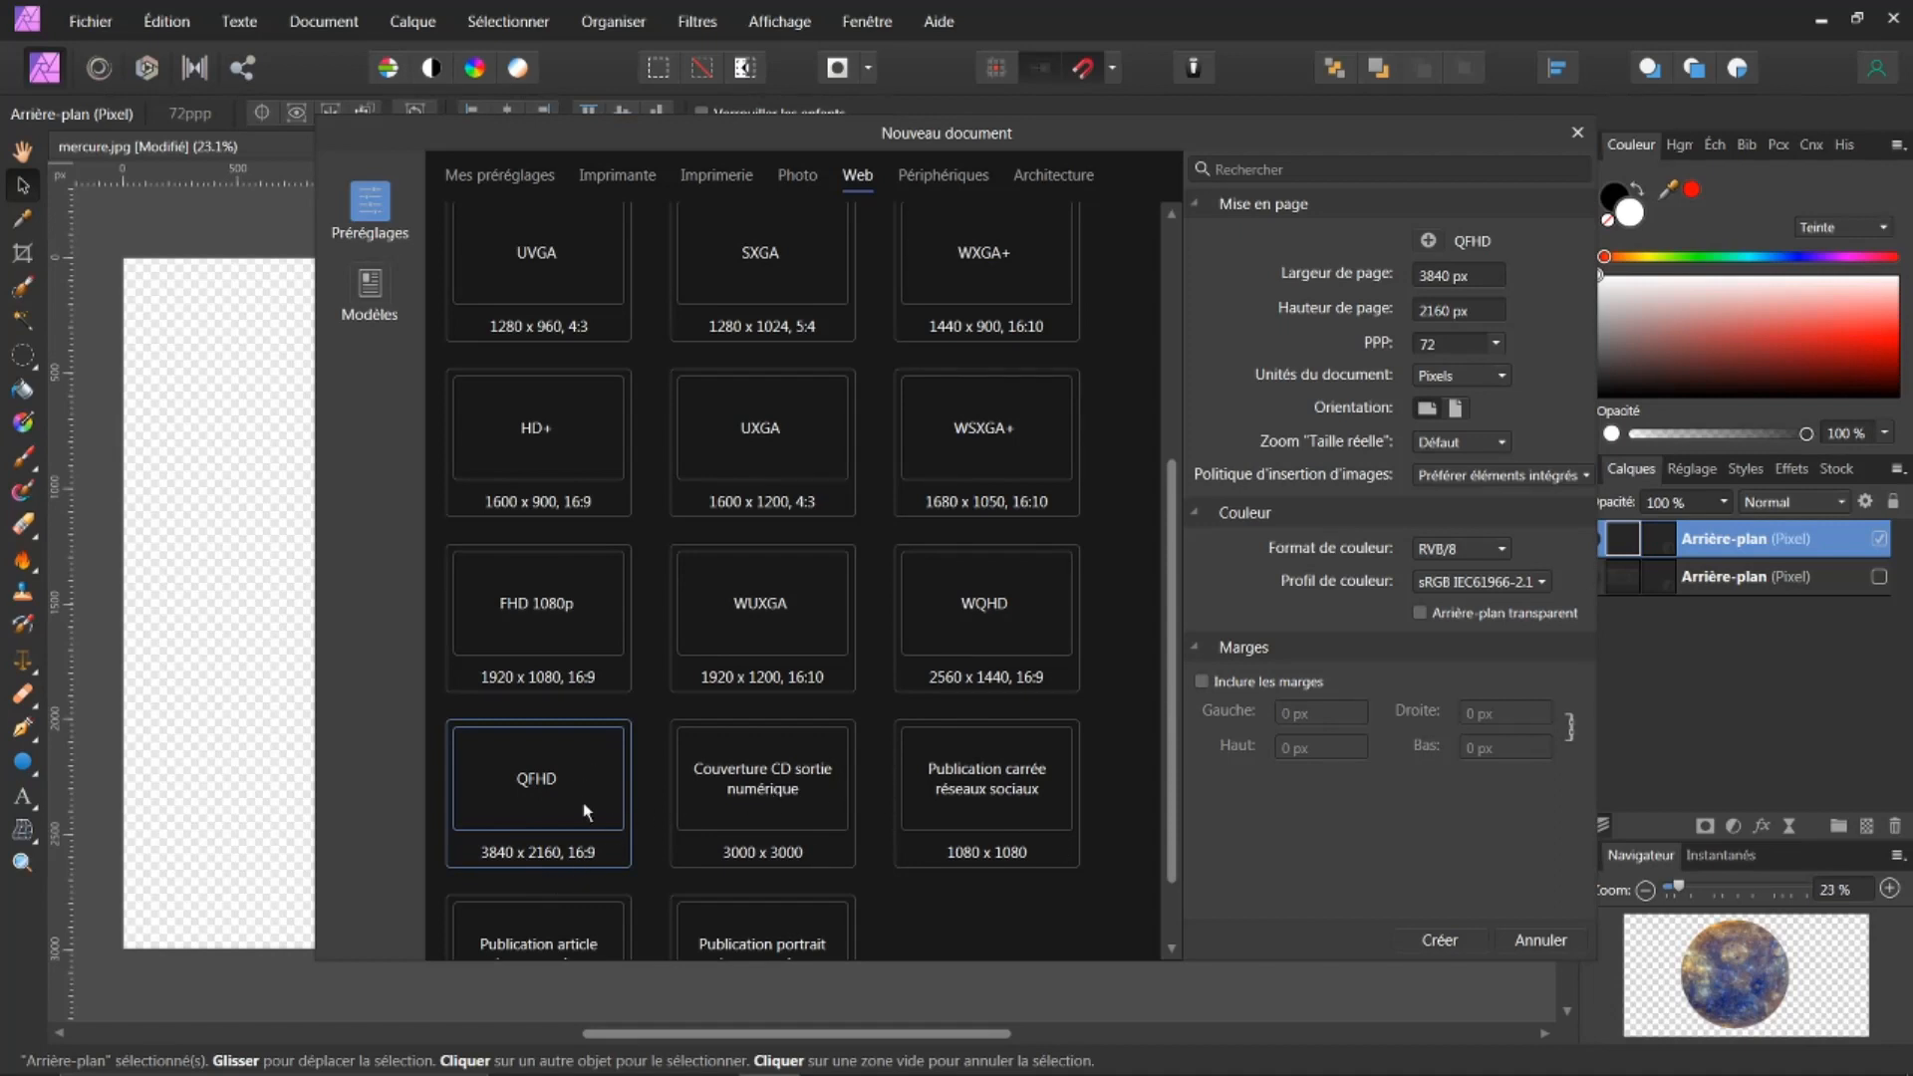
left_click(1437, 938)
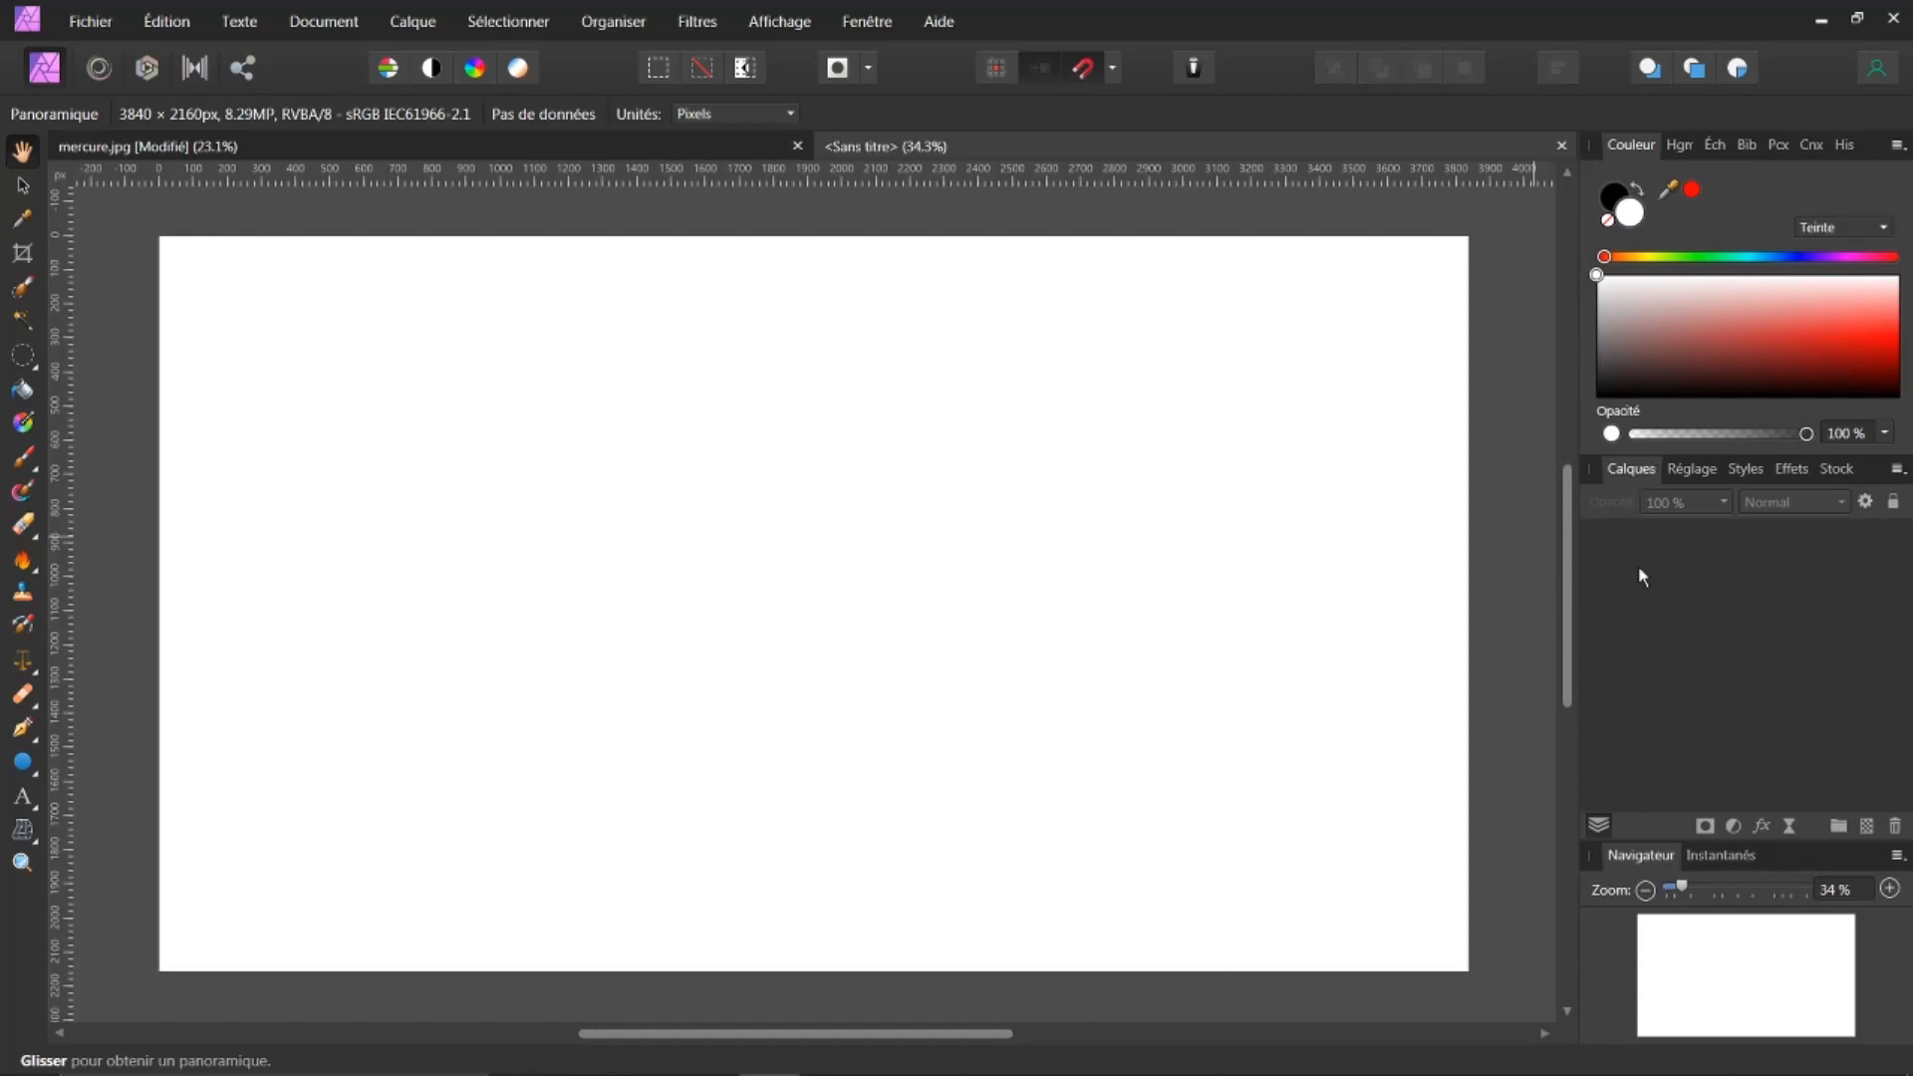
Fill the new document's whole canvas with black using the Flood Fill tool
left_click(22, 391)
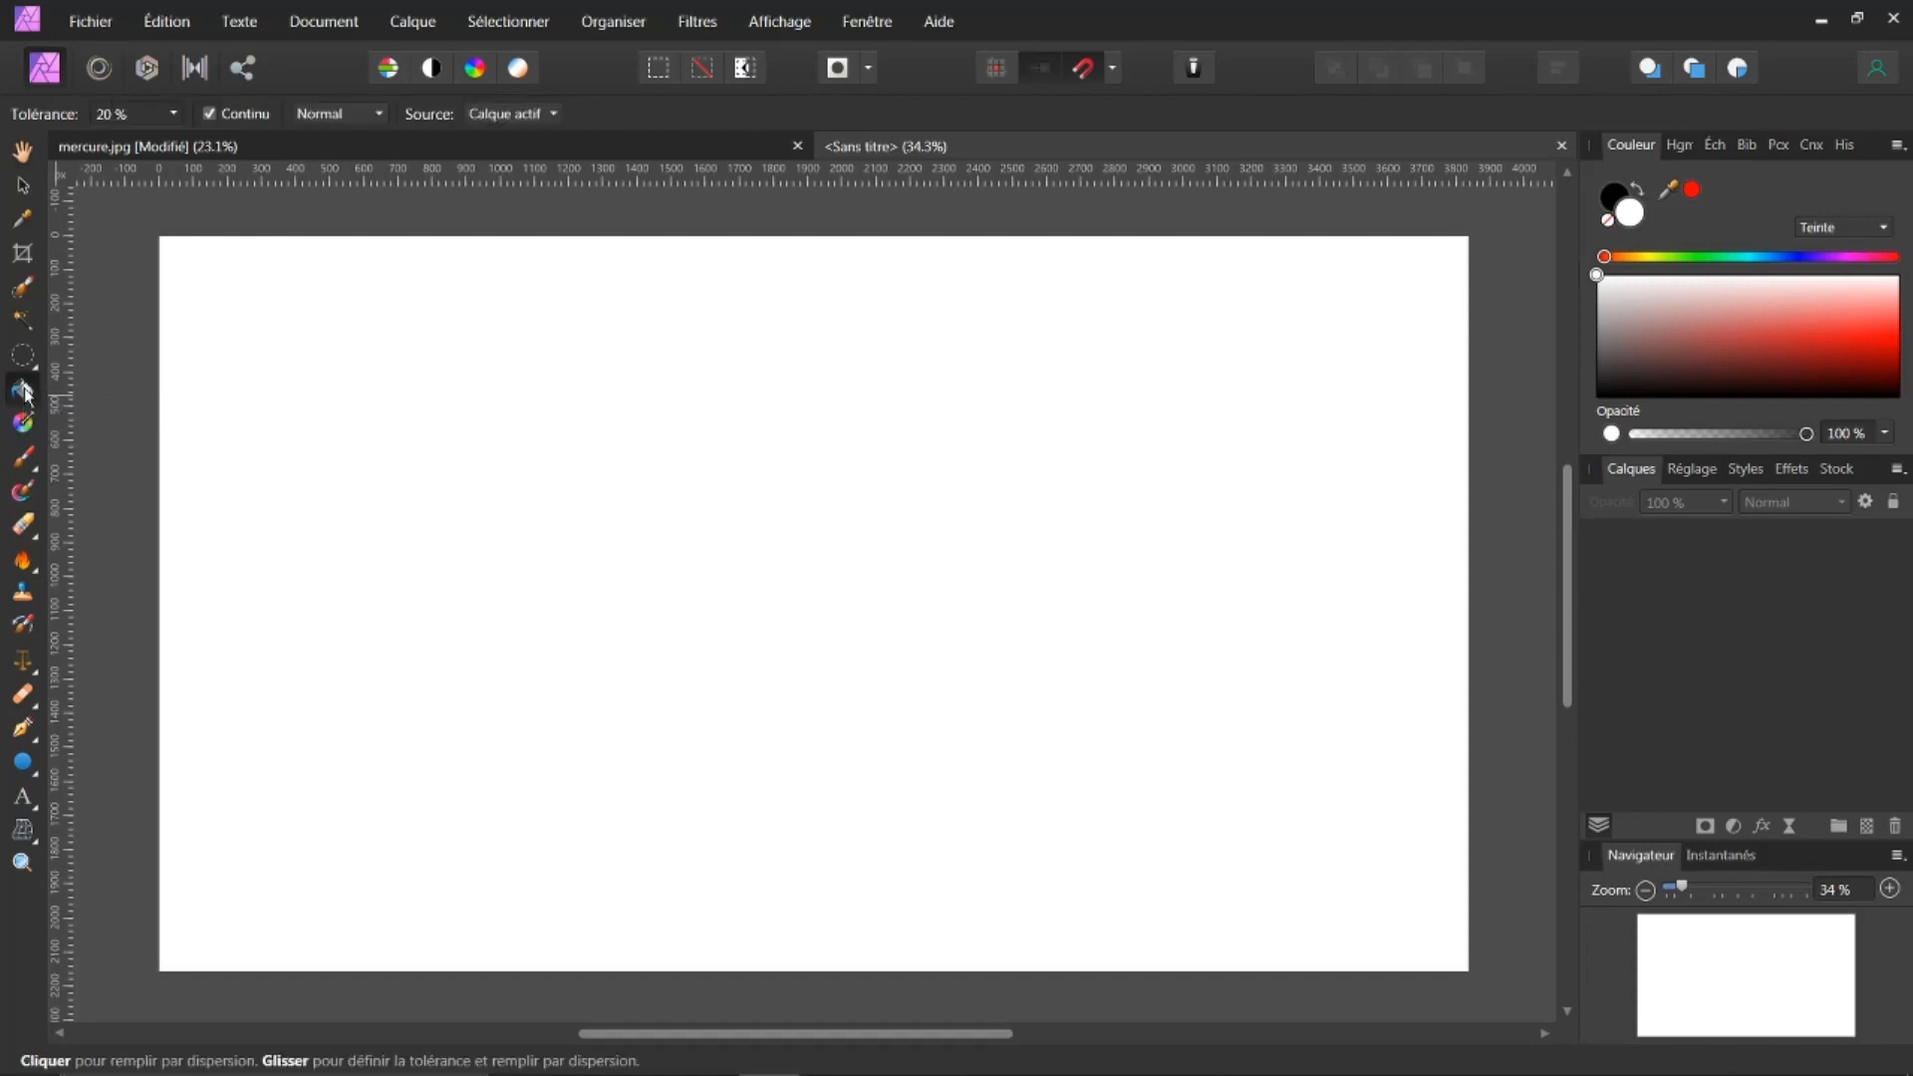
left_click(1637, 188)
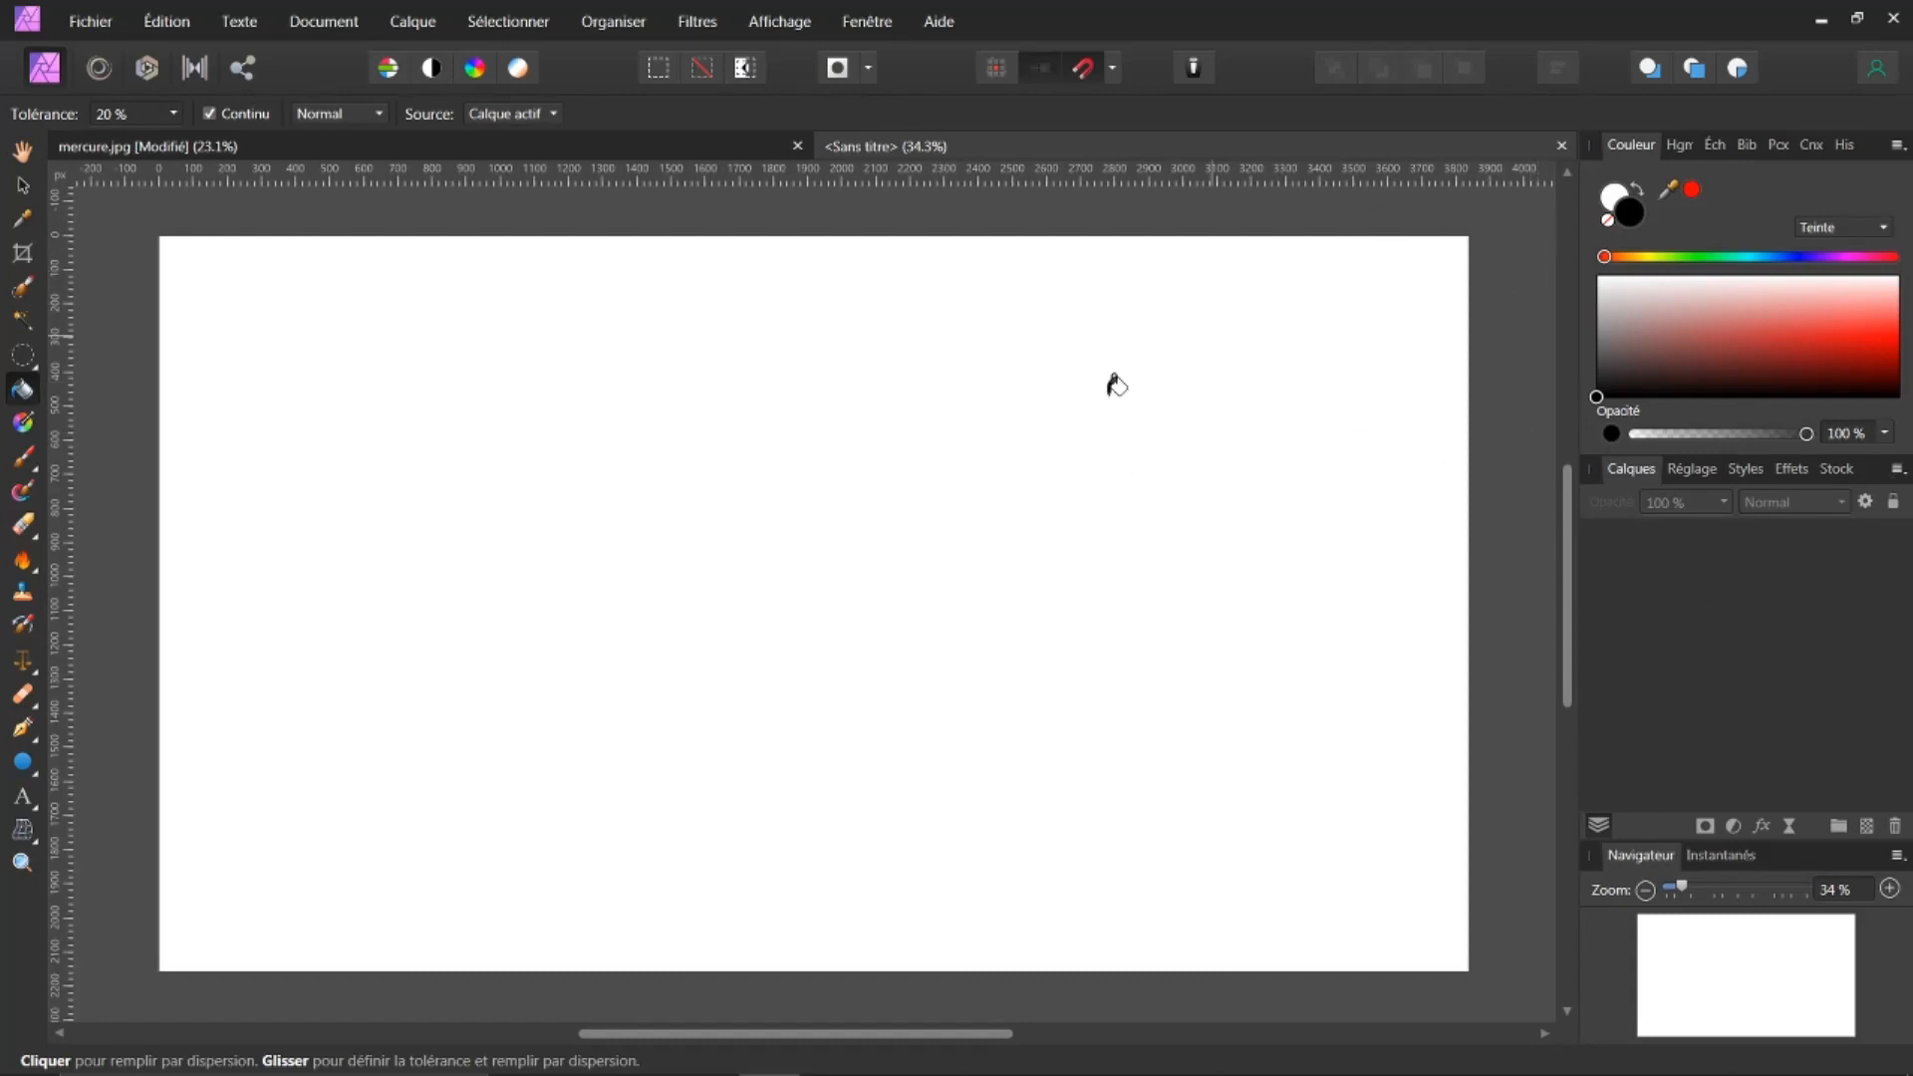
left_click(830, 548)
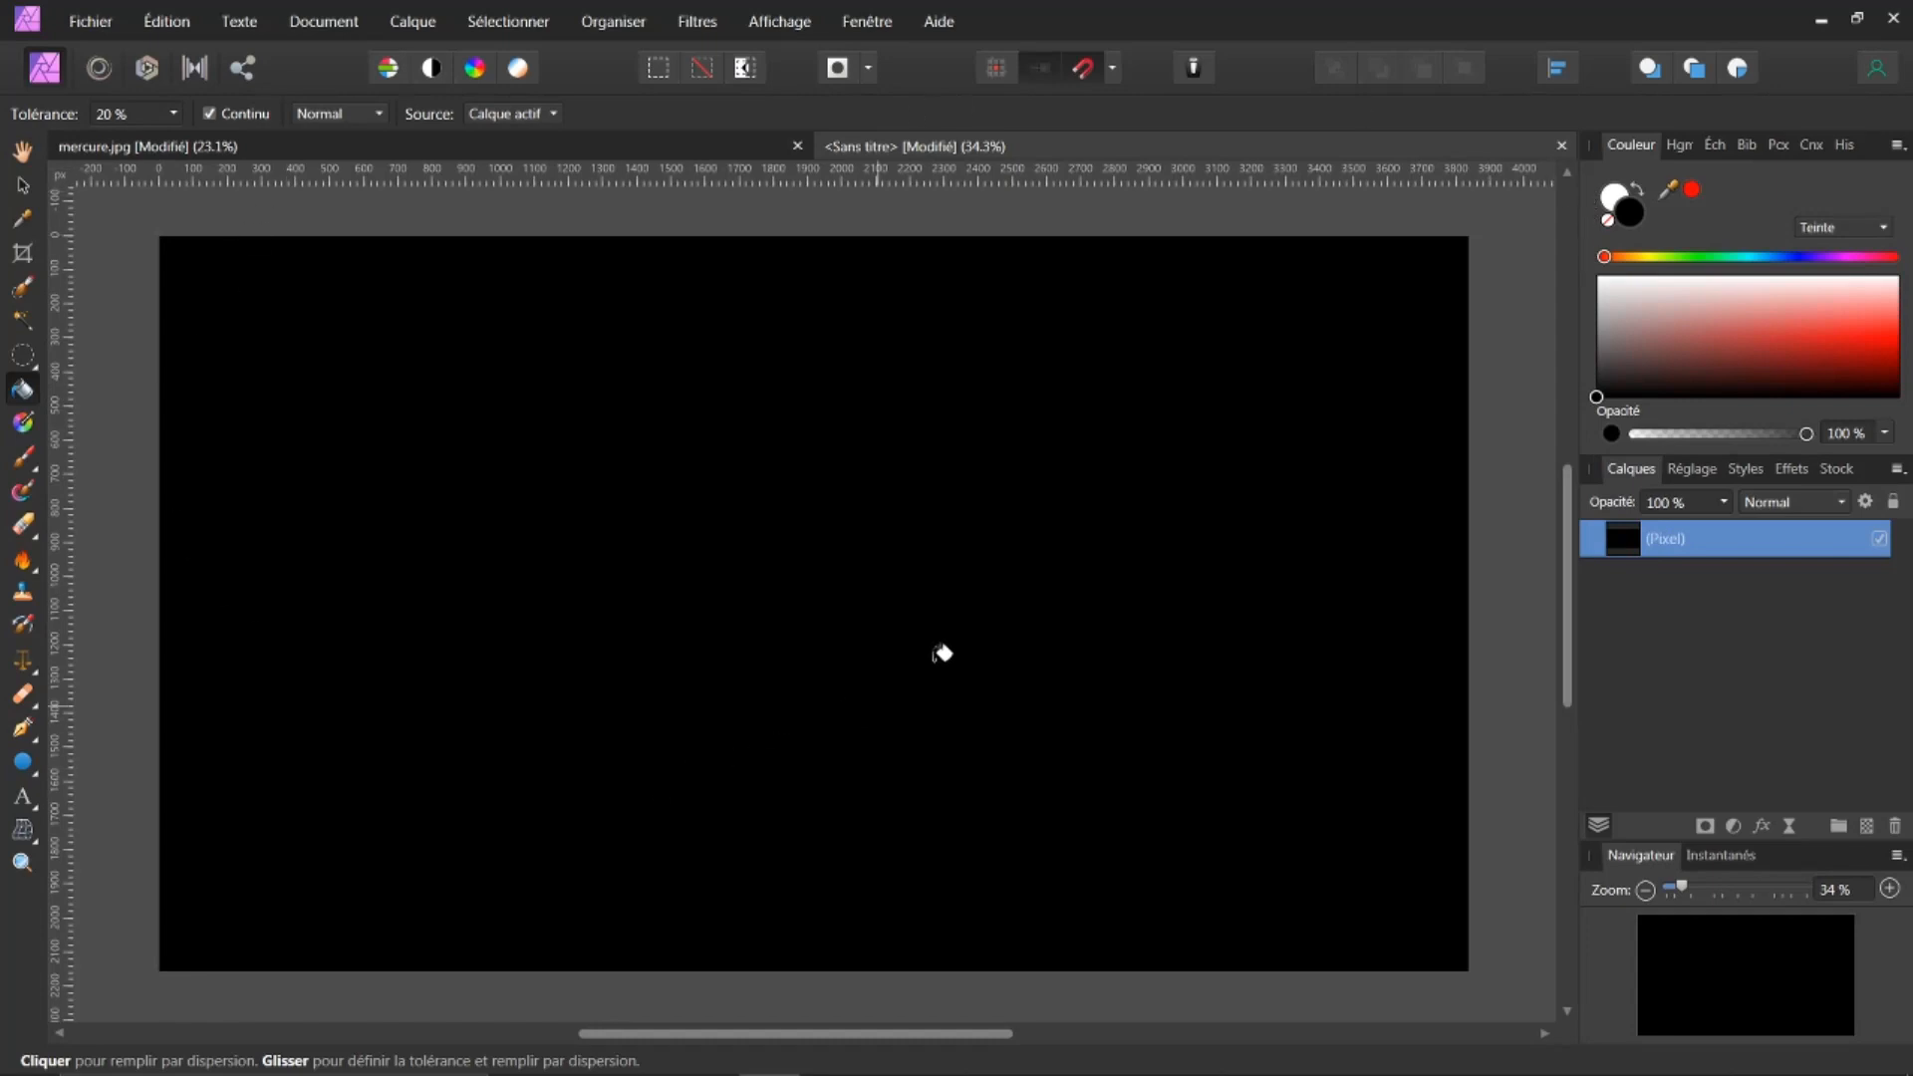
left_click(24, 187)
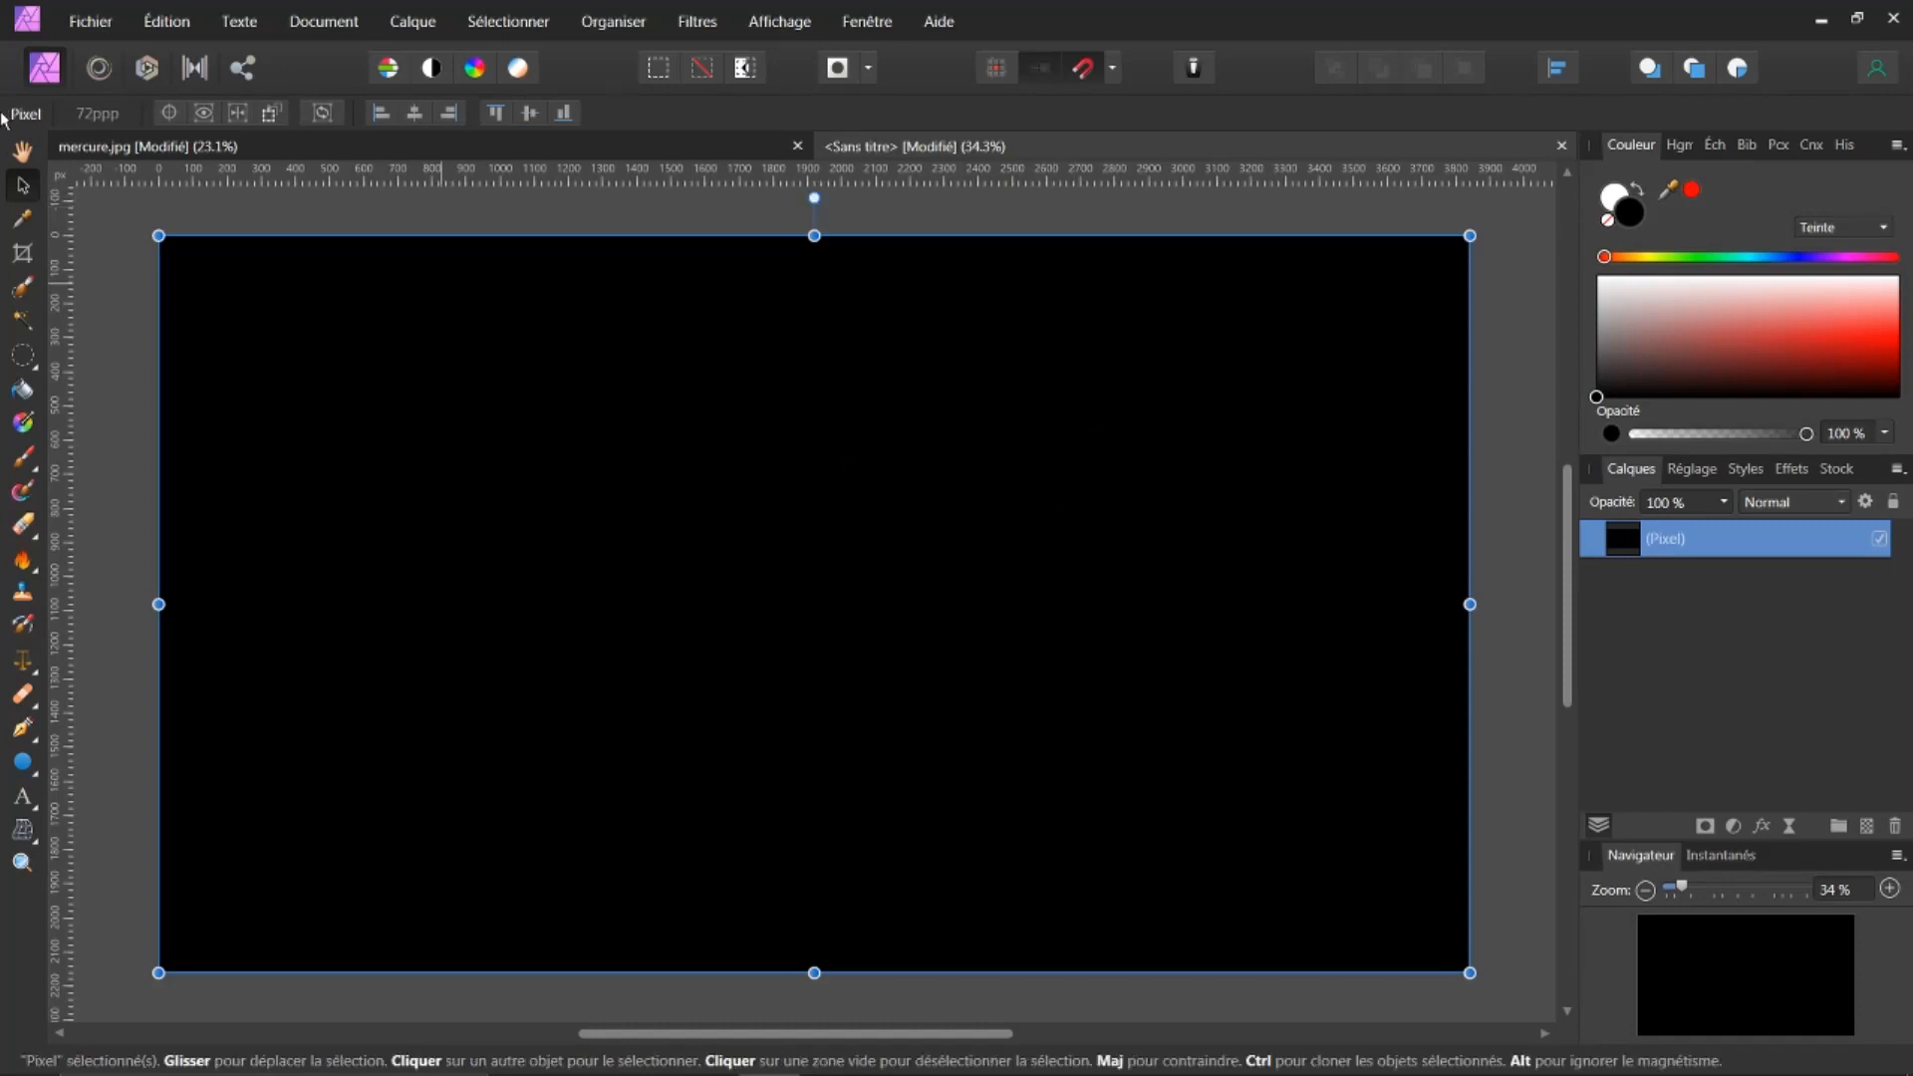
left_click(22, 150)
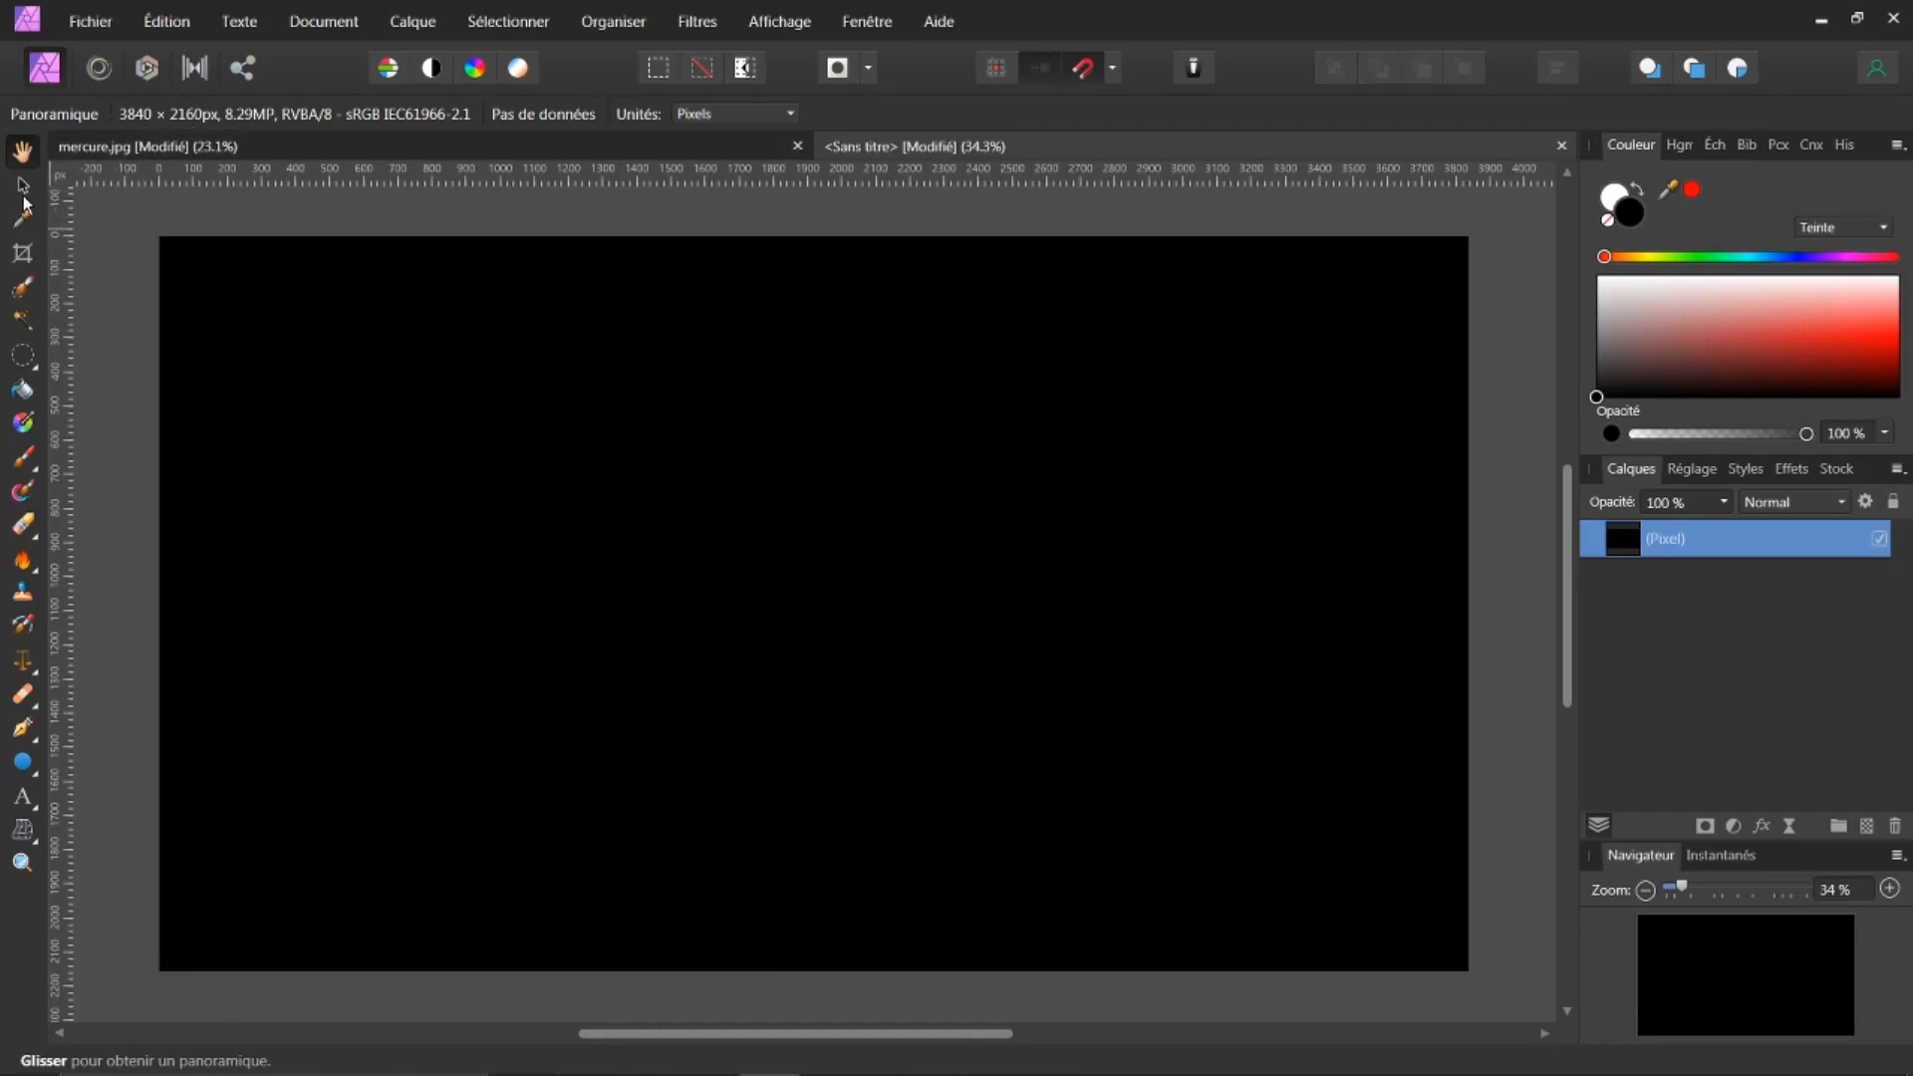
Return to mercure.jpg and start a Spherical distortion filter on the circular planet layer with an intensity of 100%
left_click(443, 145)
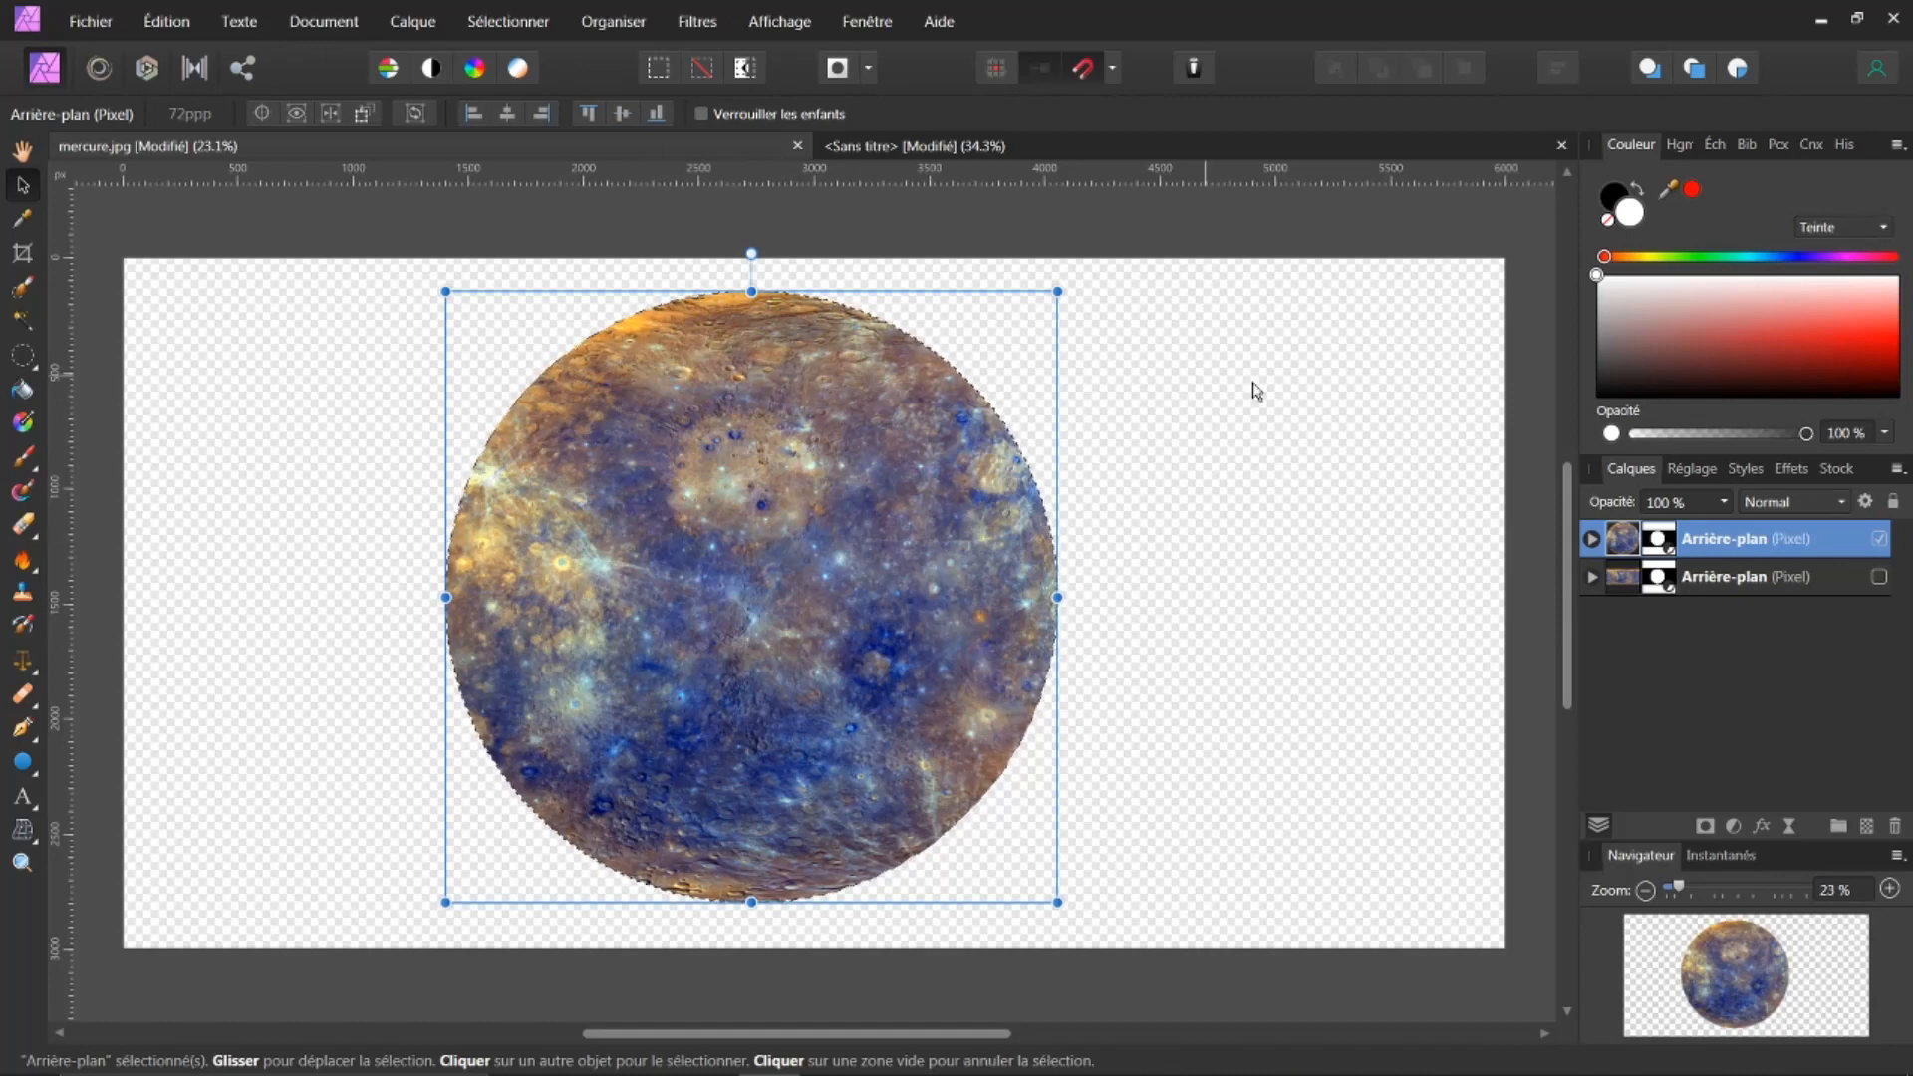
left_click(697, 22)
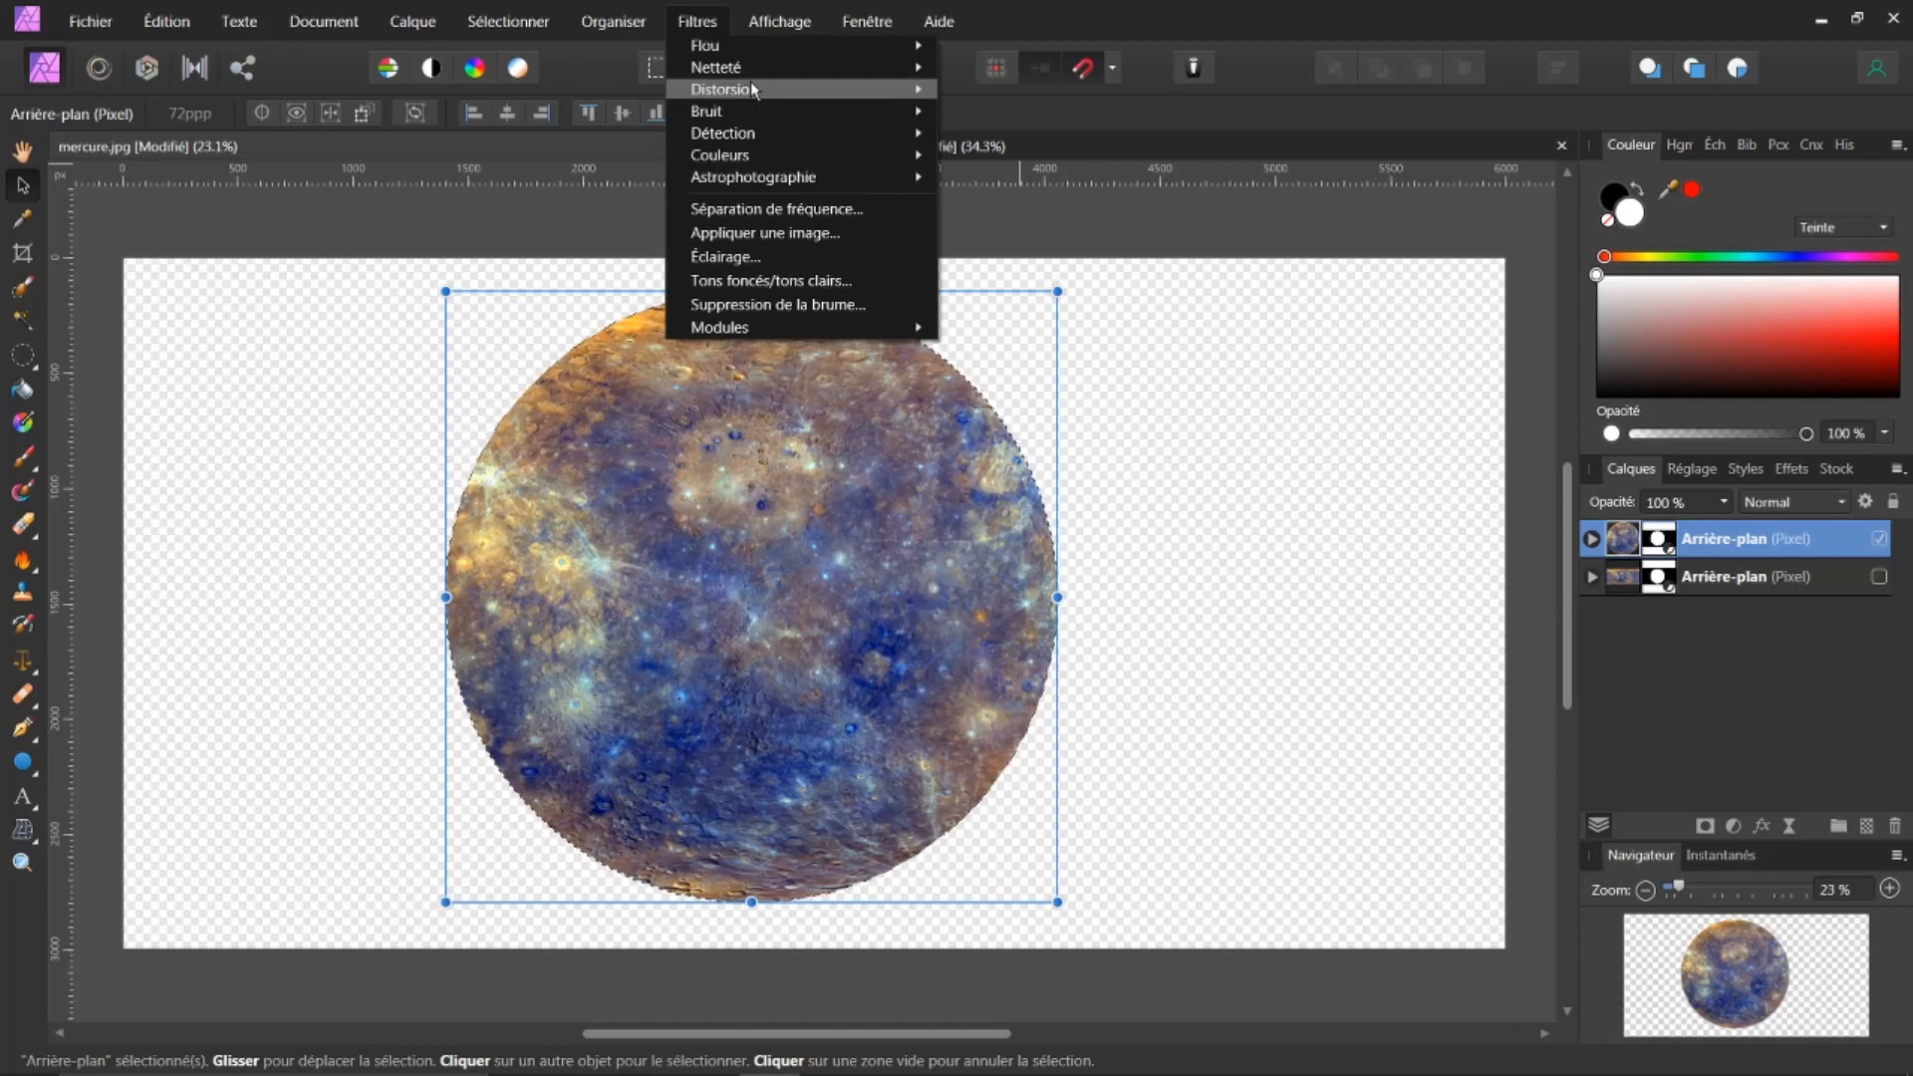
mouse_move(812, 90)
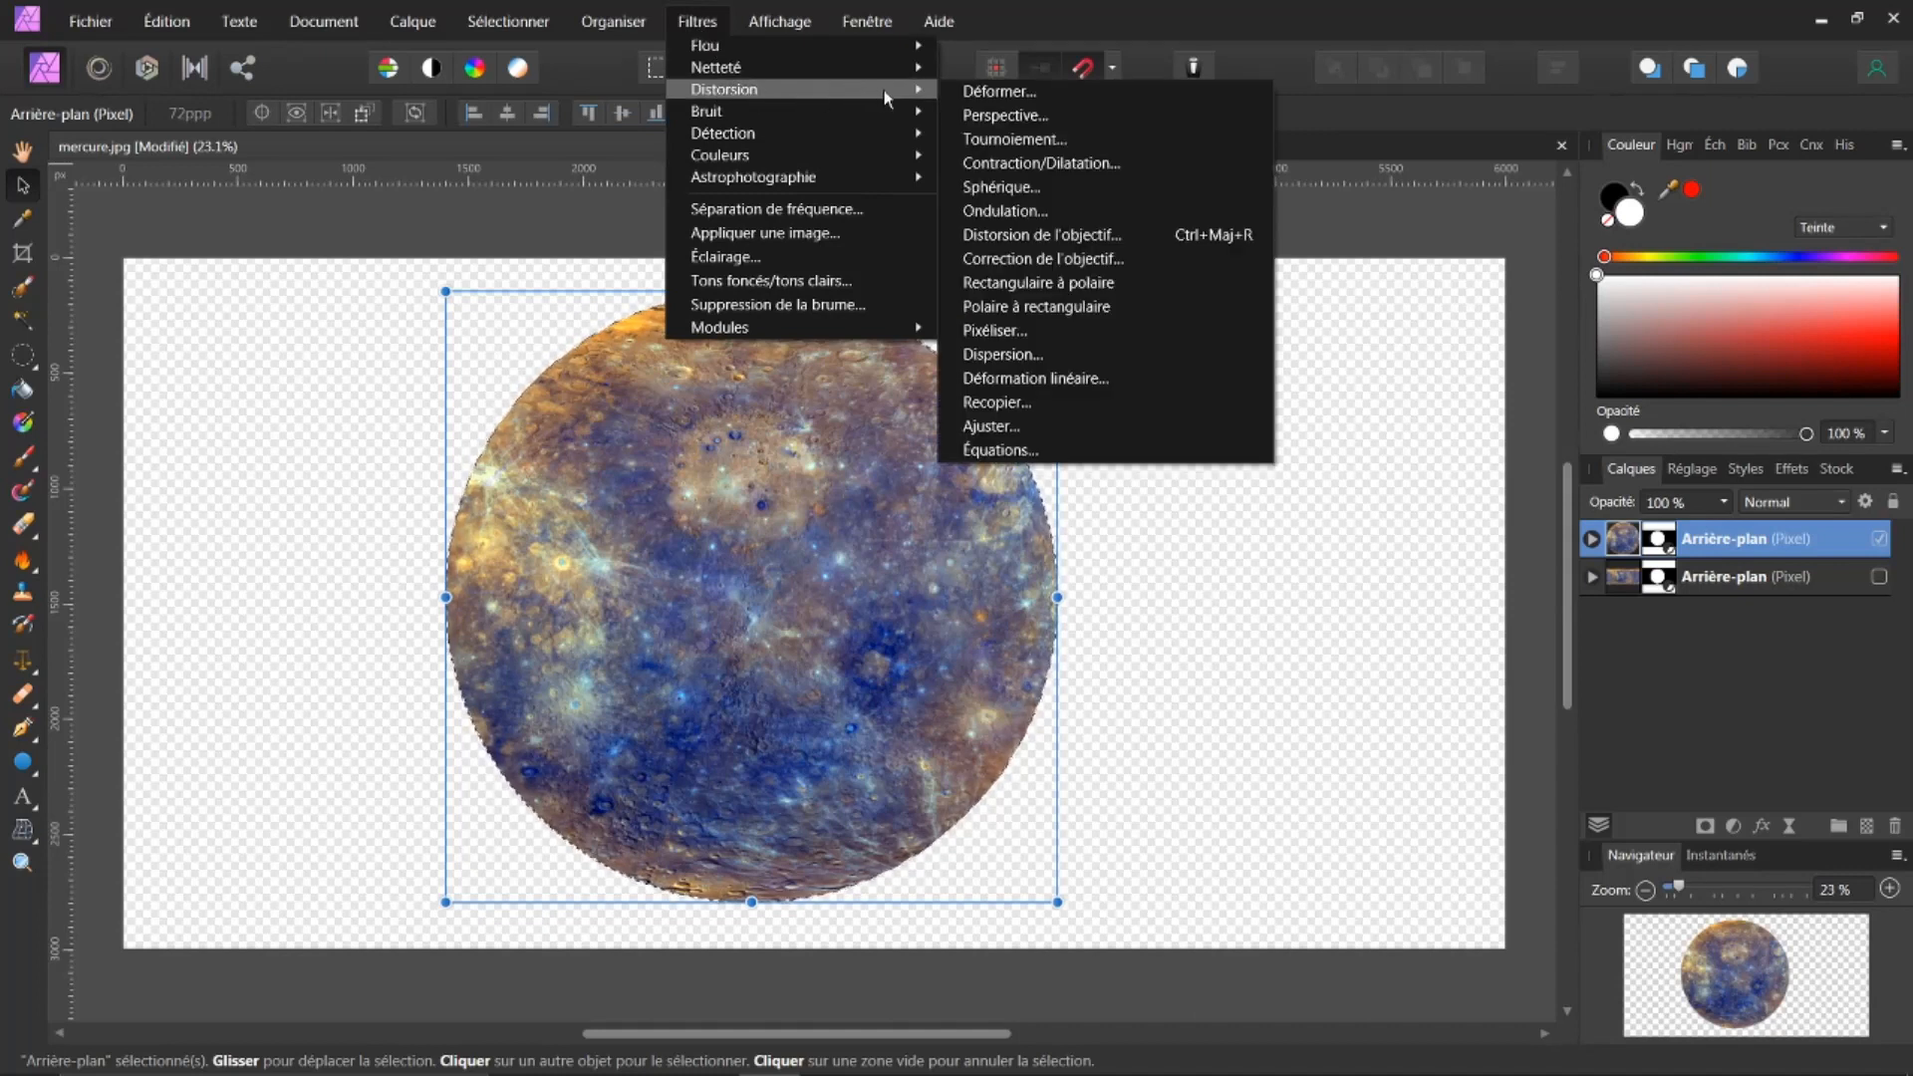
left_click(991, 188)
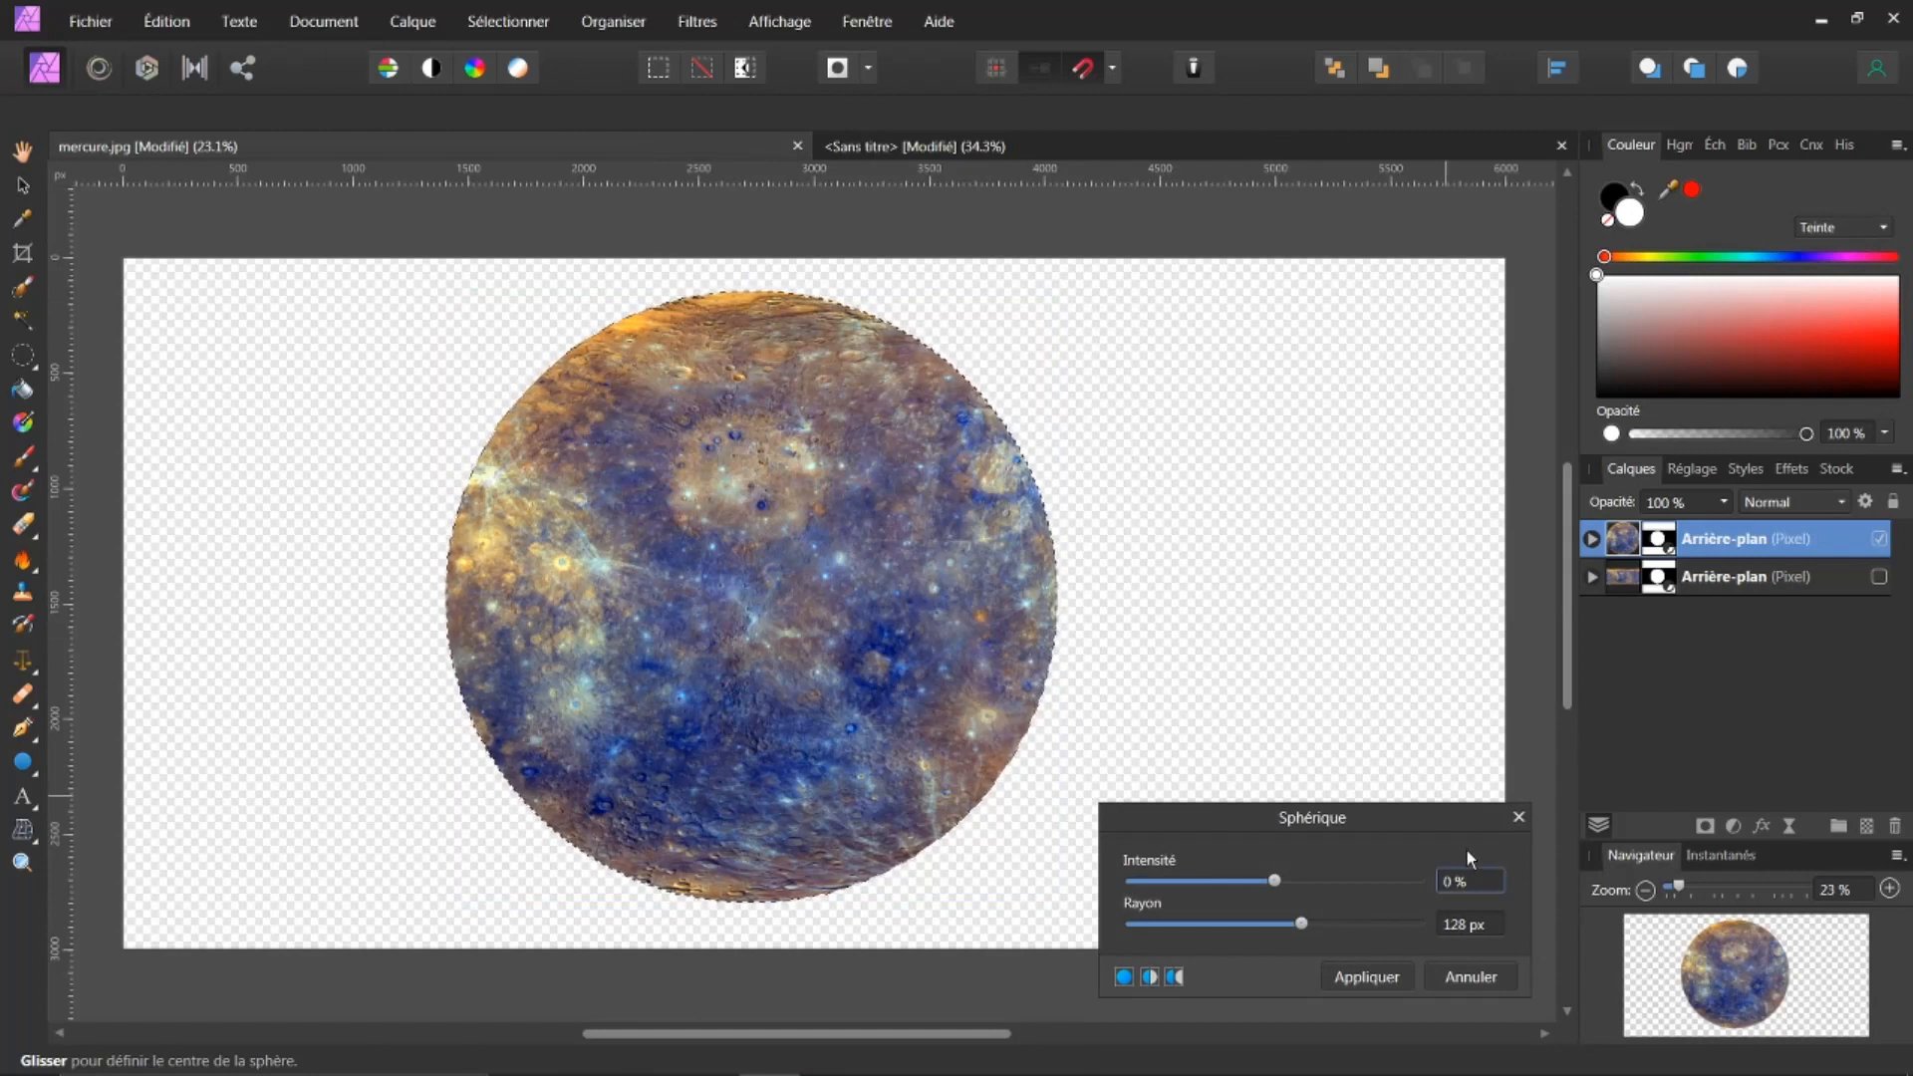
left_click_drag(1443, 822, 1436, 573)
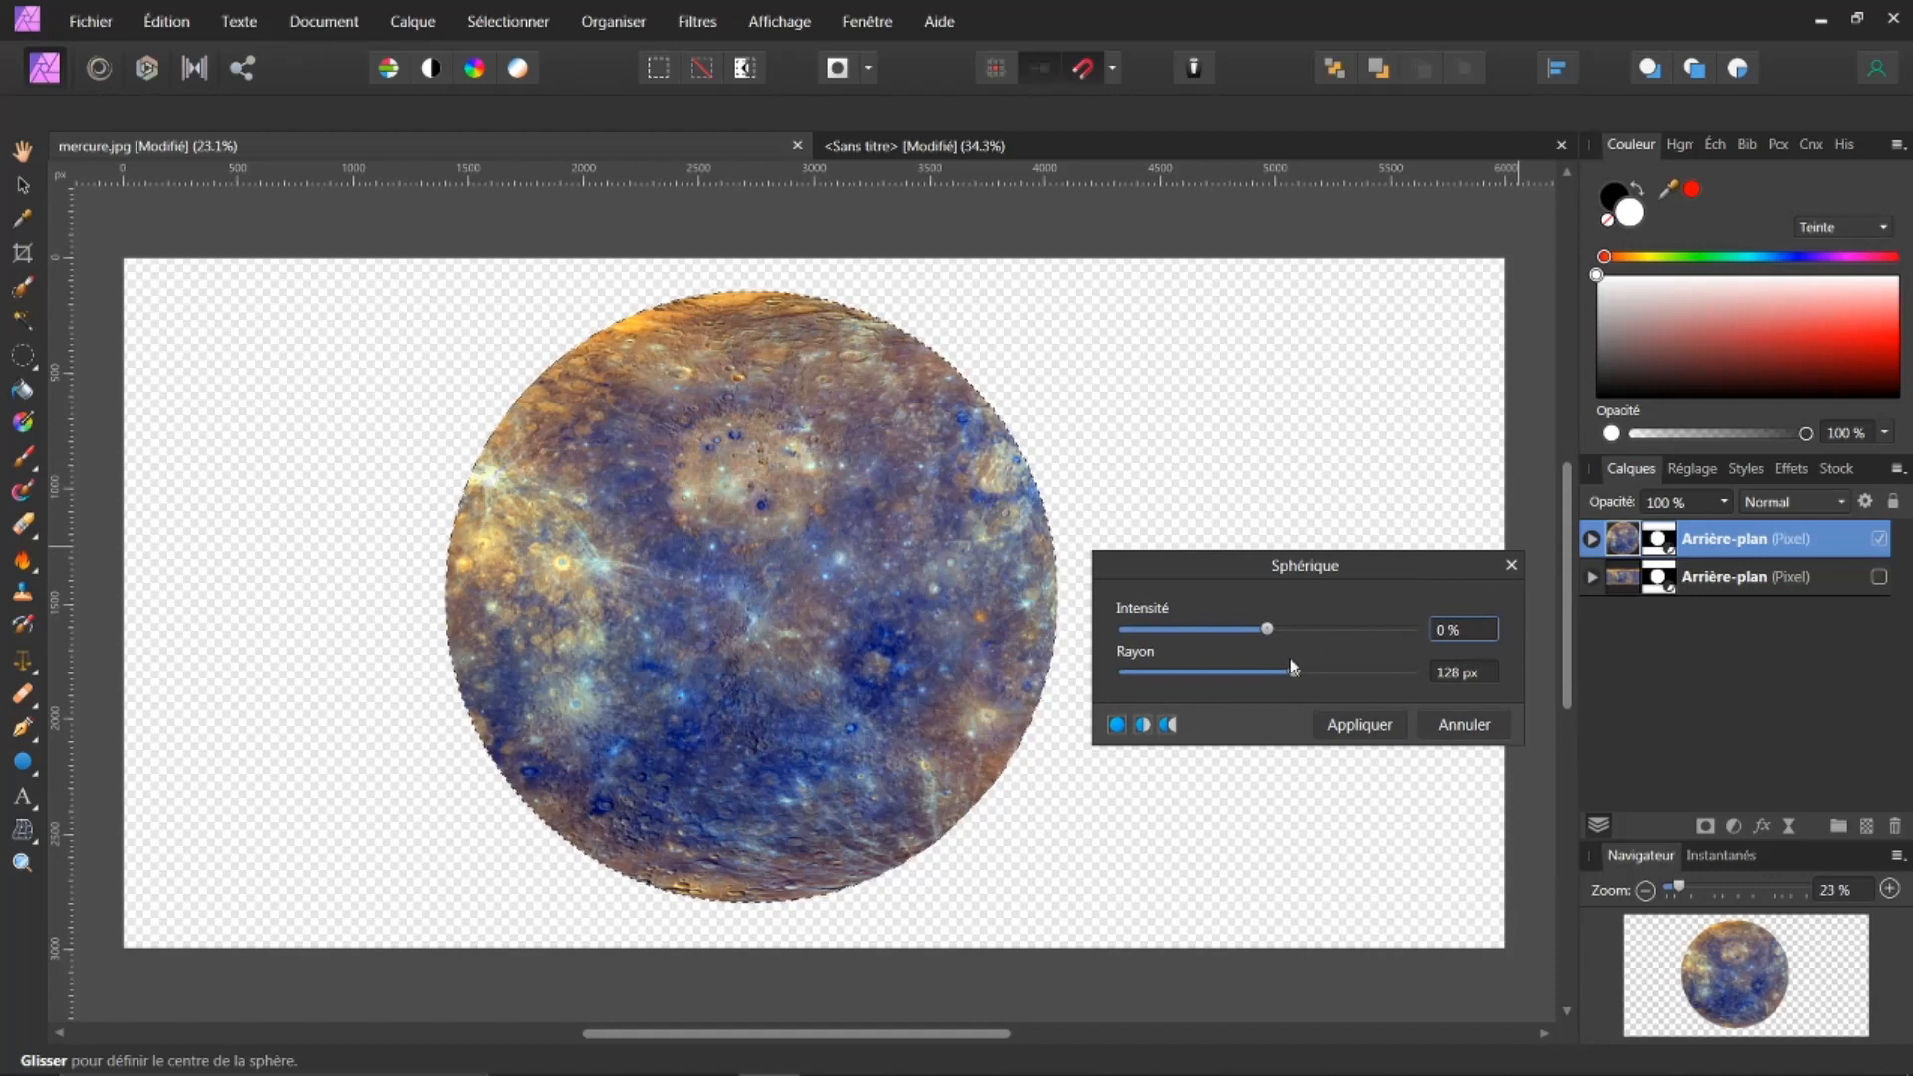
left_click_drag(1269, 634, 1417, 656)
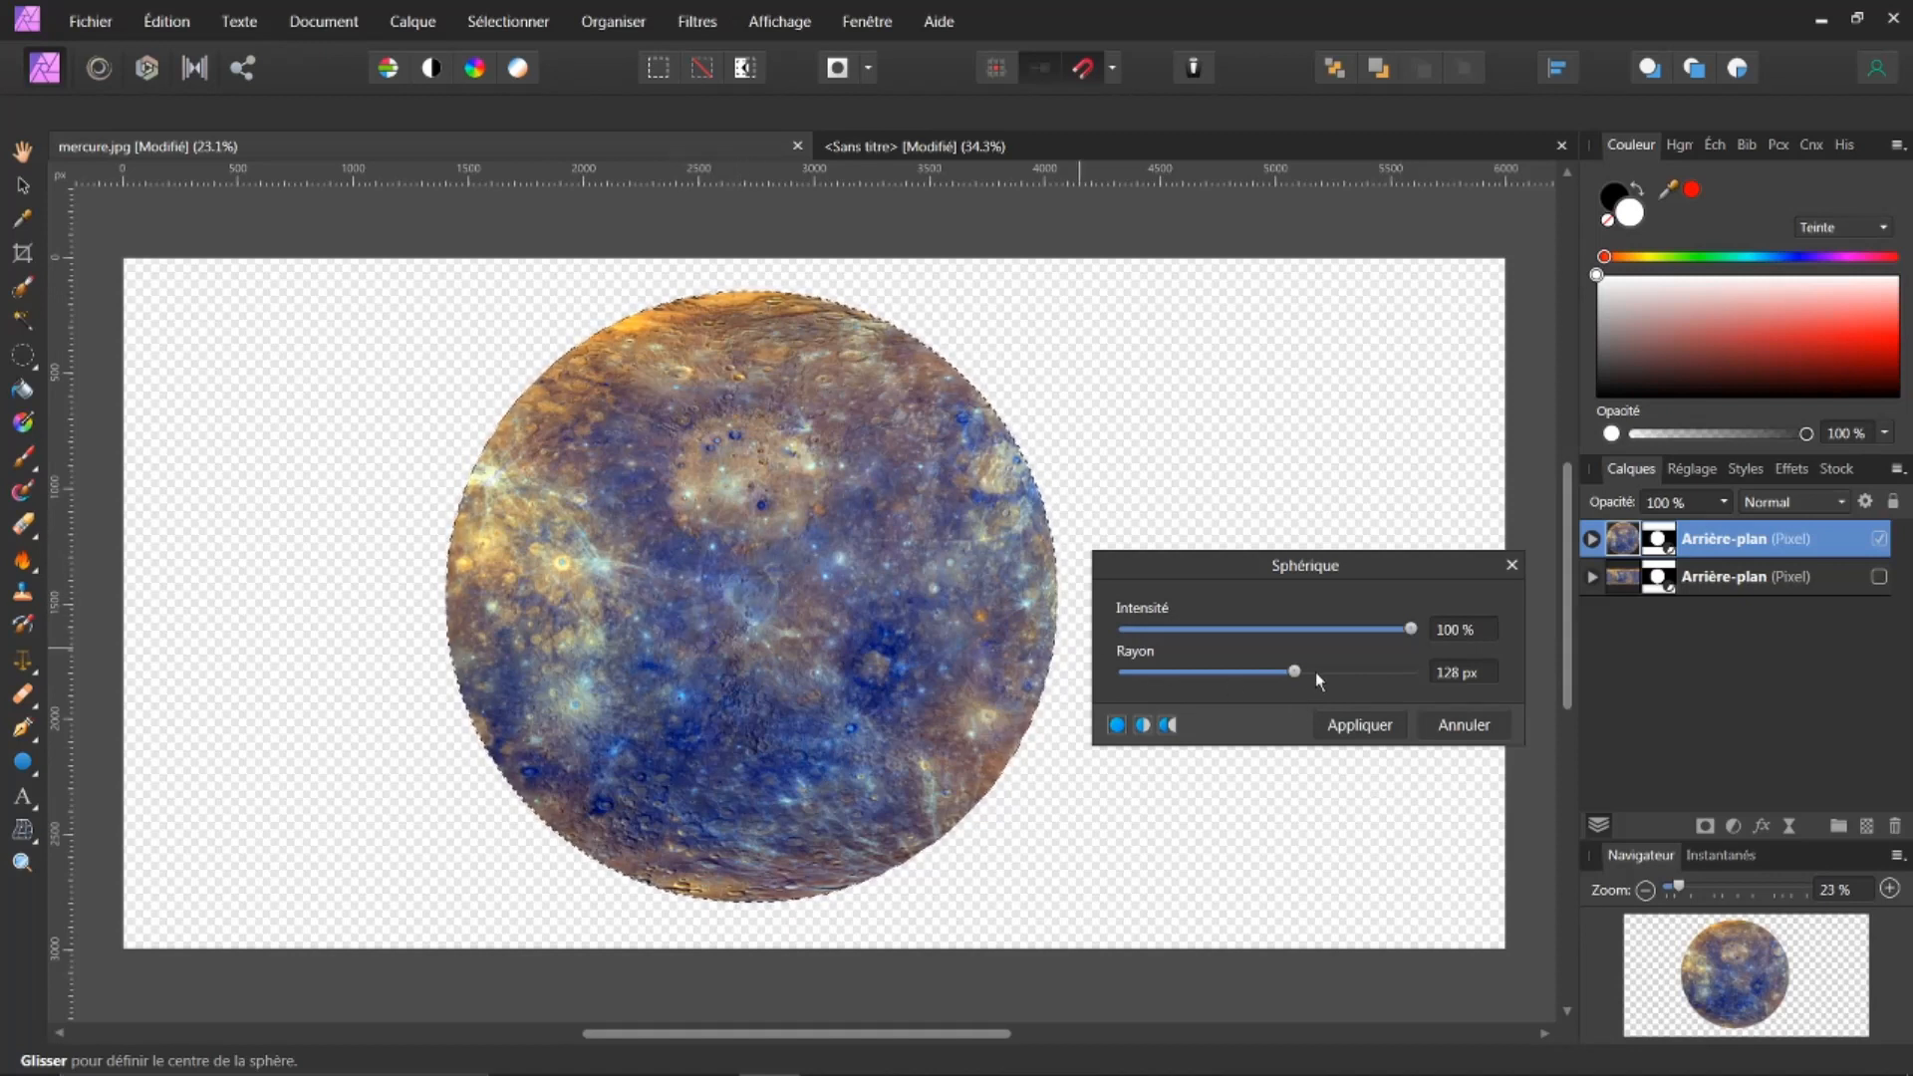
Set the Spherical filter's radius to 300 px and apply it to the planet
left_click_drag(1295, 674, 1443, 690)
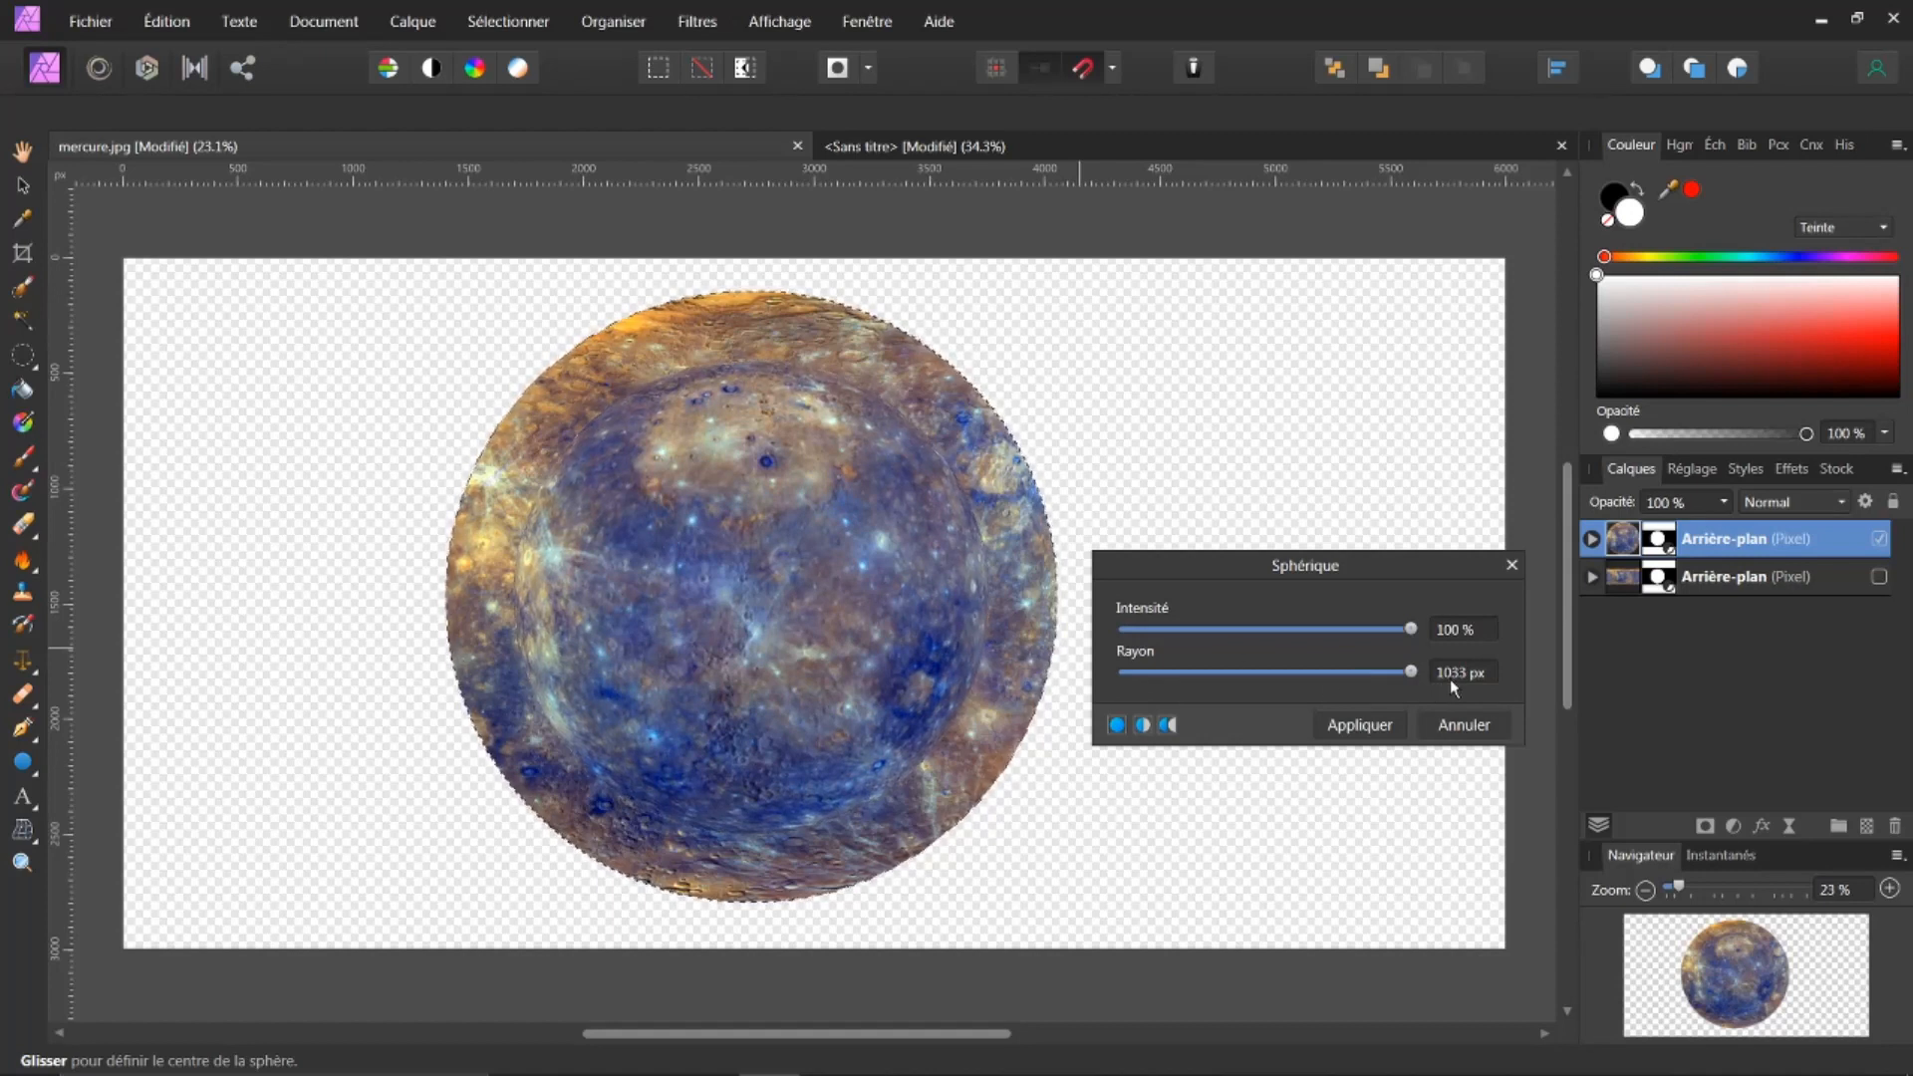
scroll(1450, 686, "up", 7)
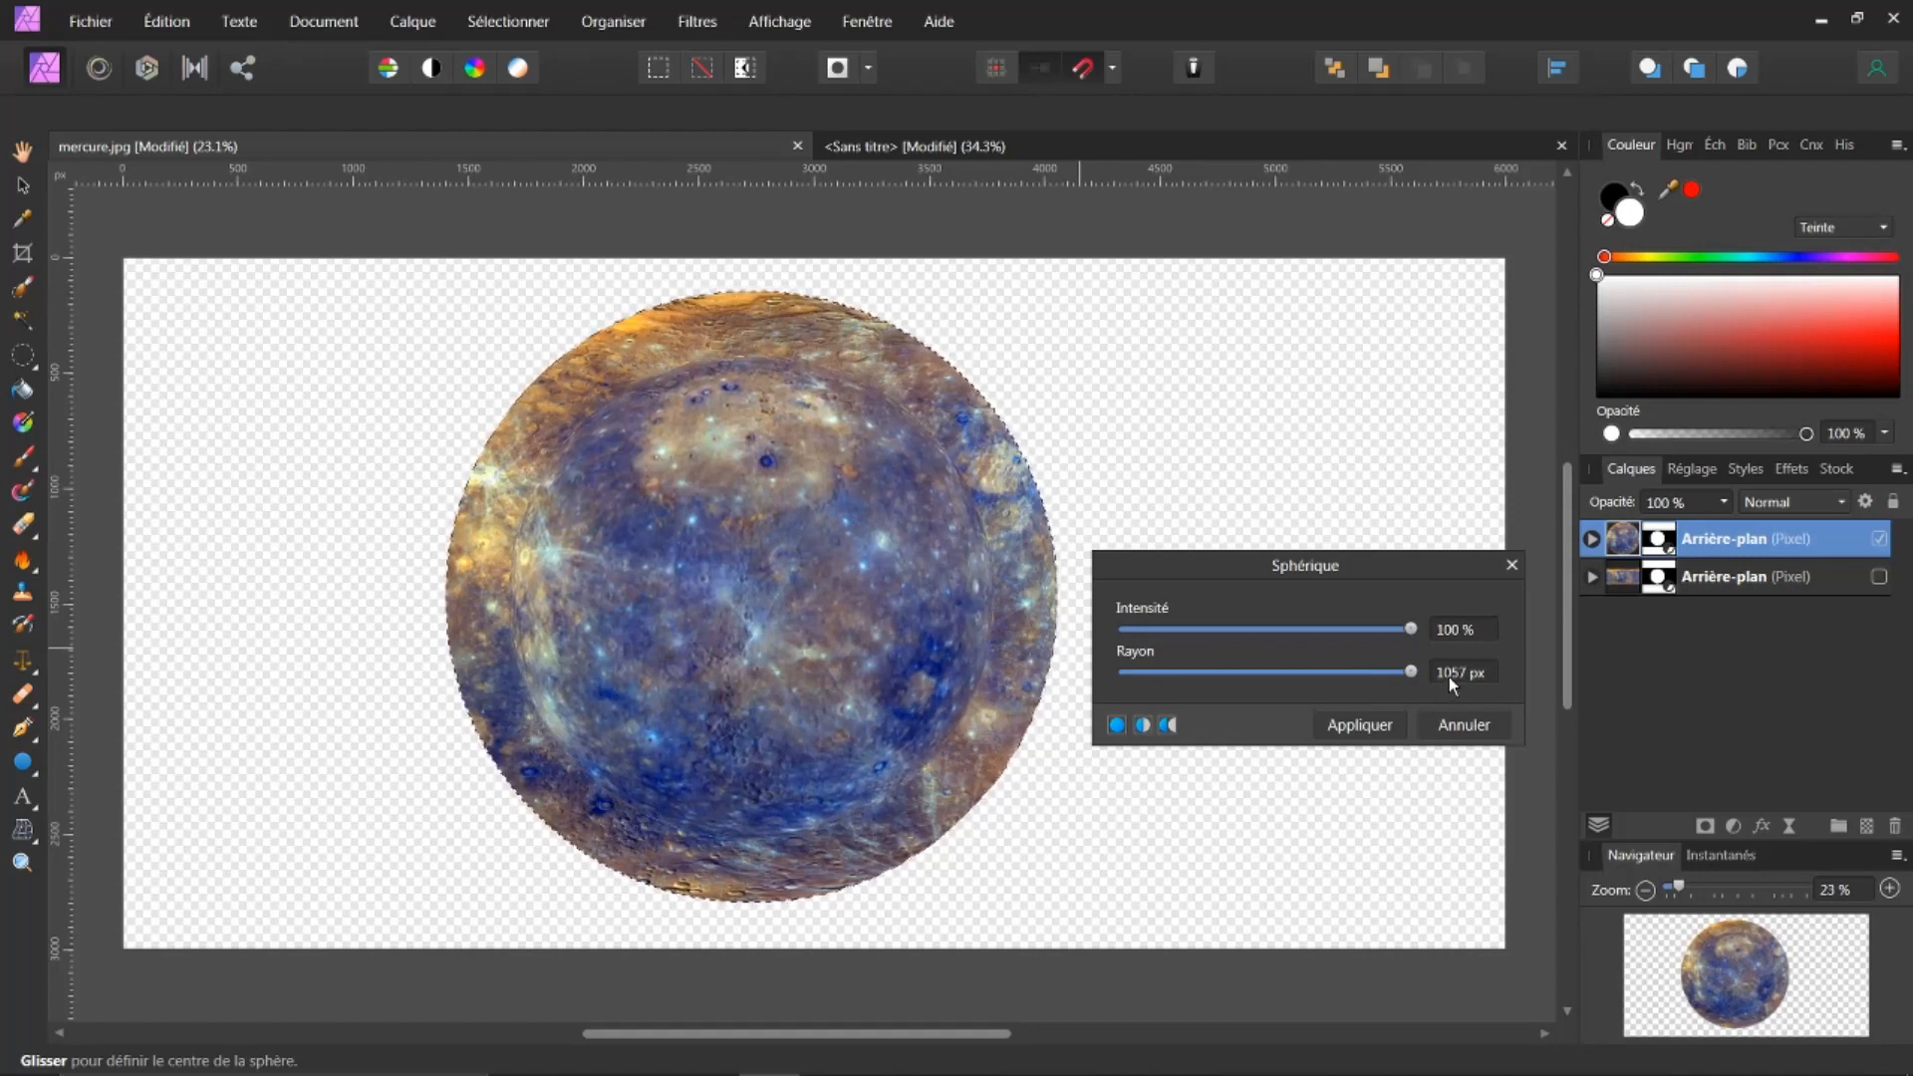
left_click(1450, 675)
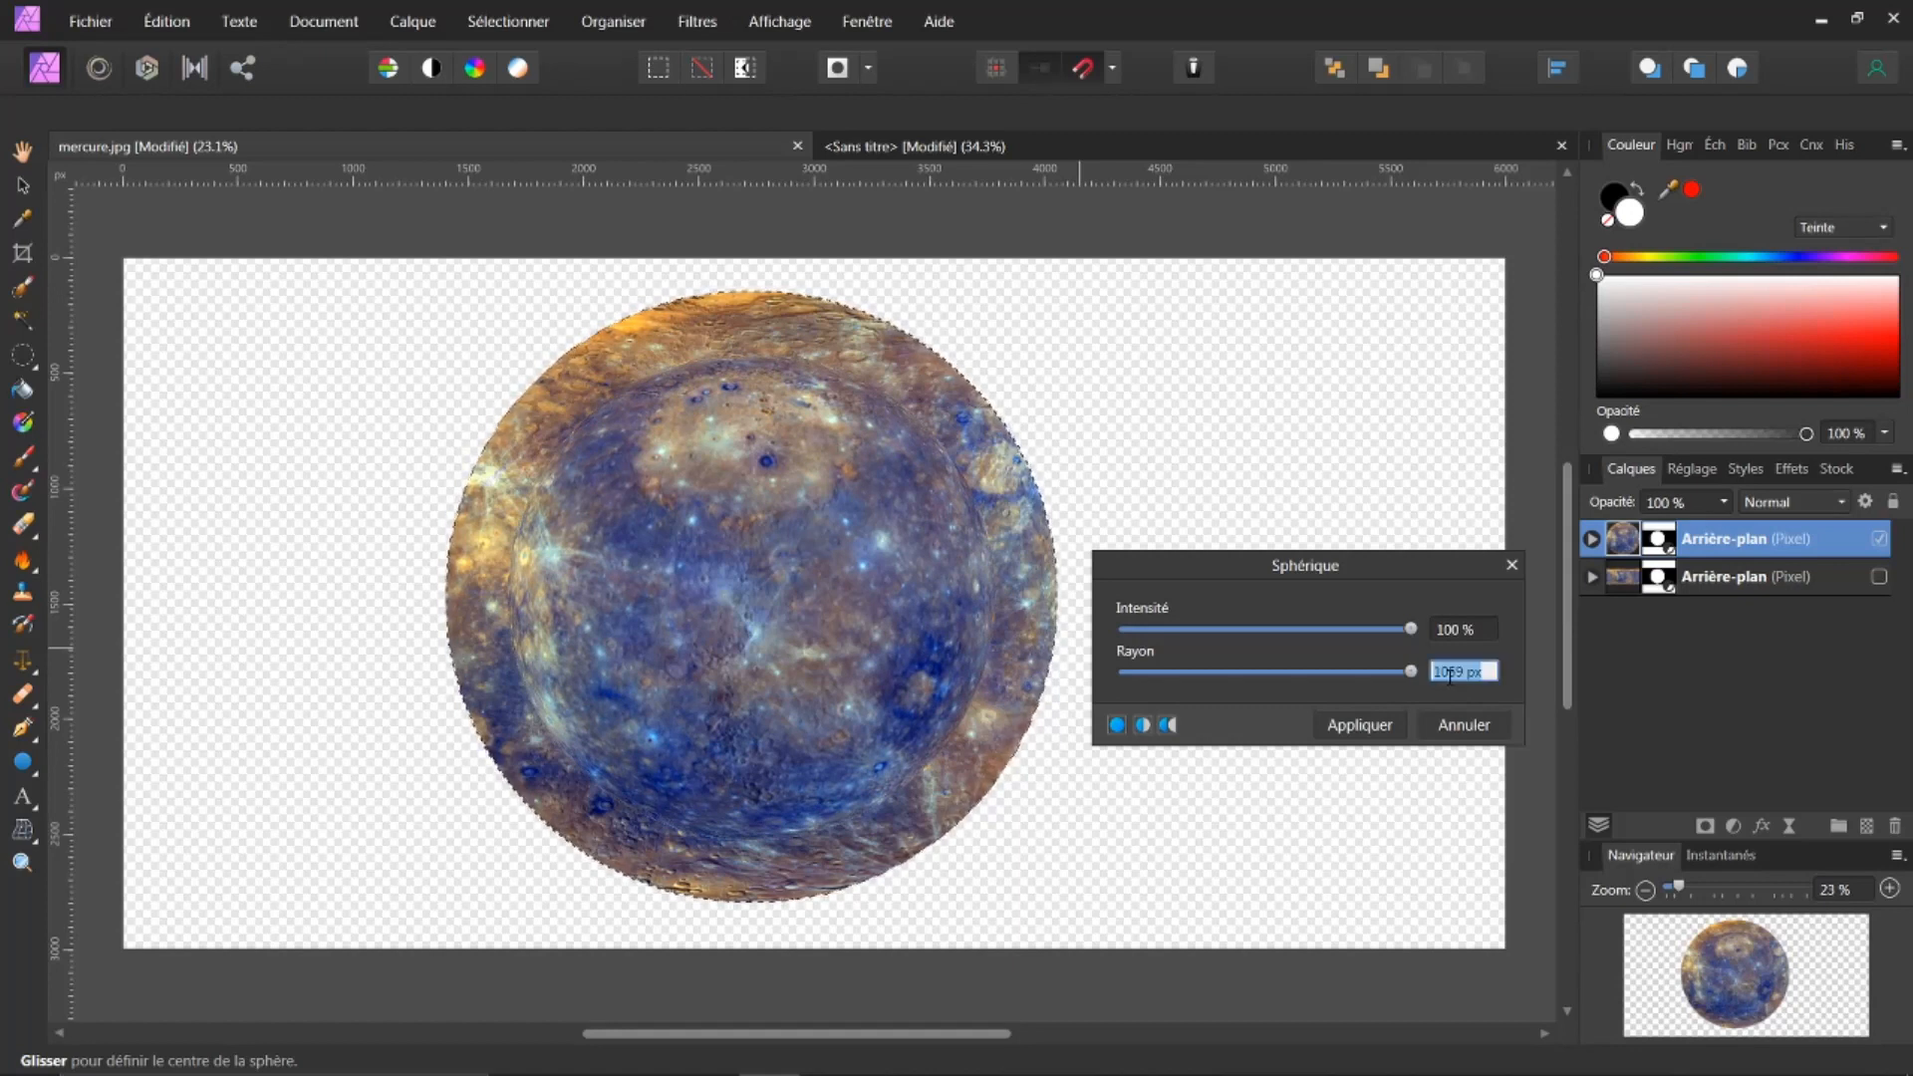
type("300")
key("Return")
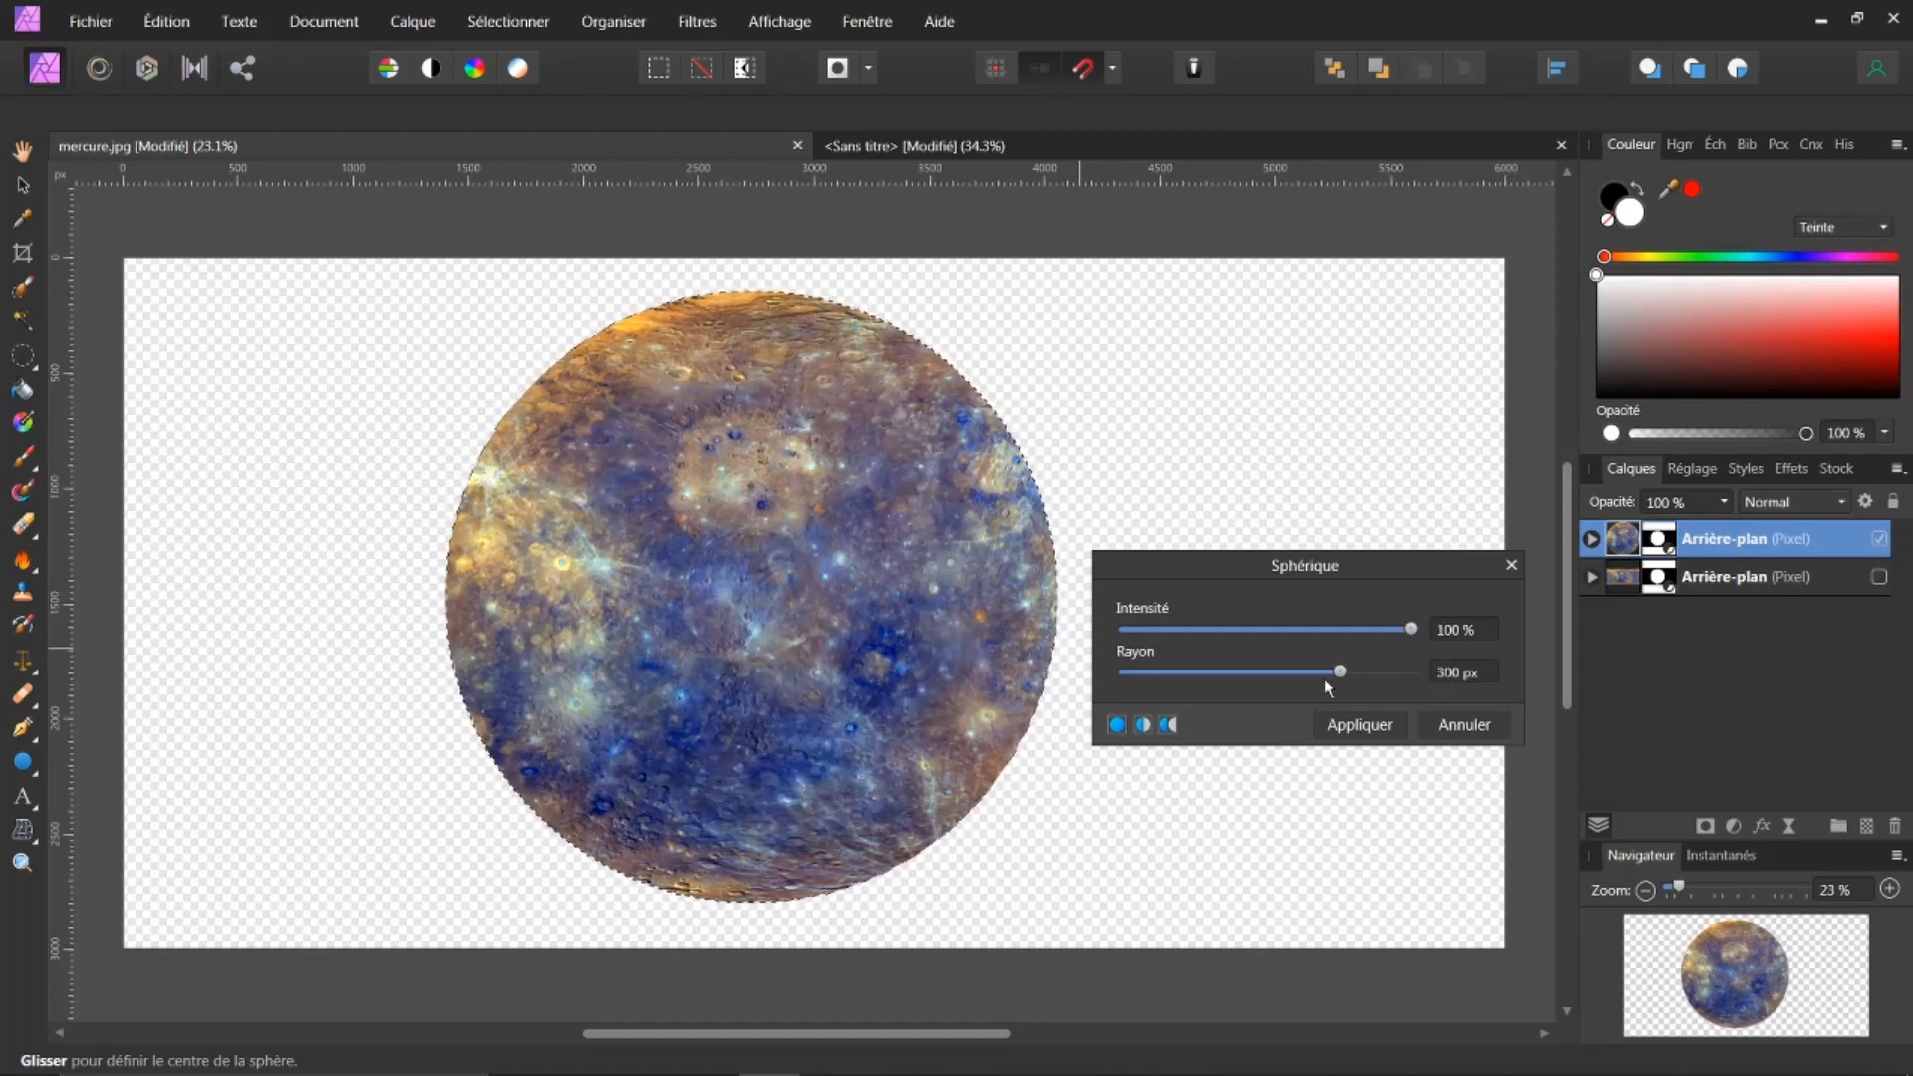
left_click(1353, 726)
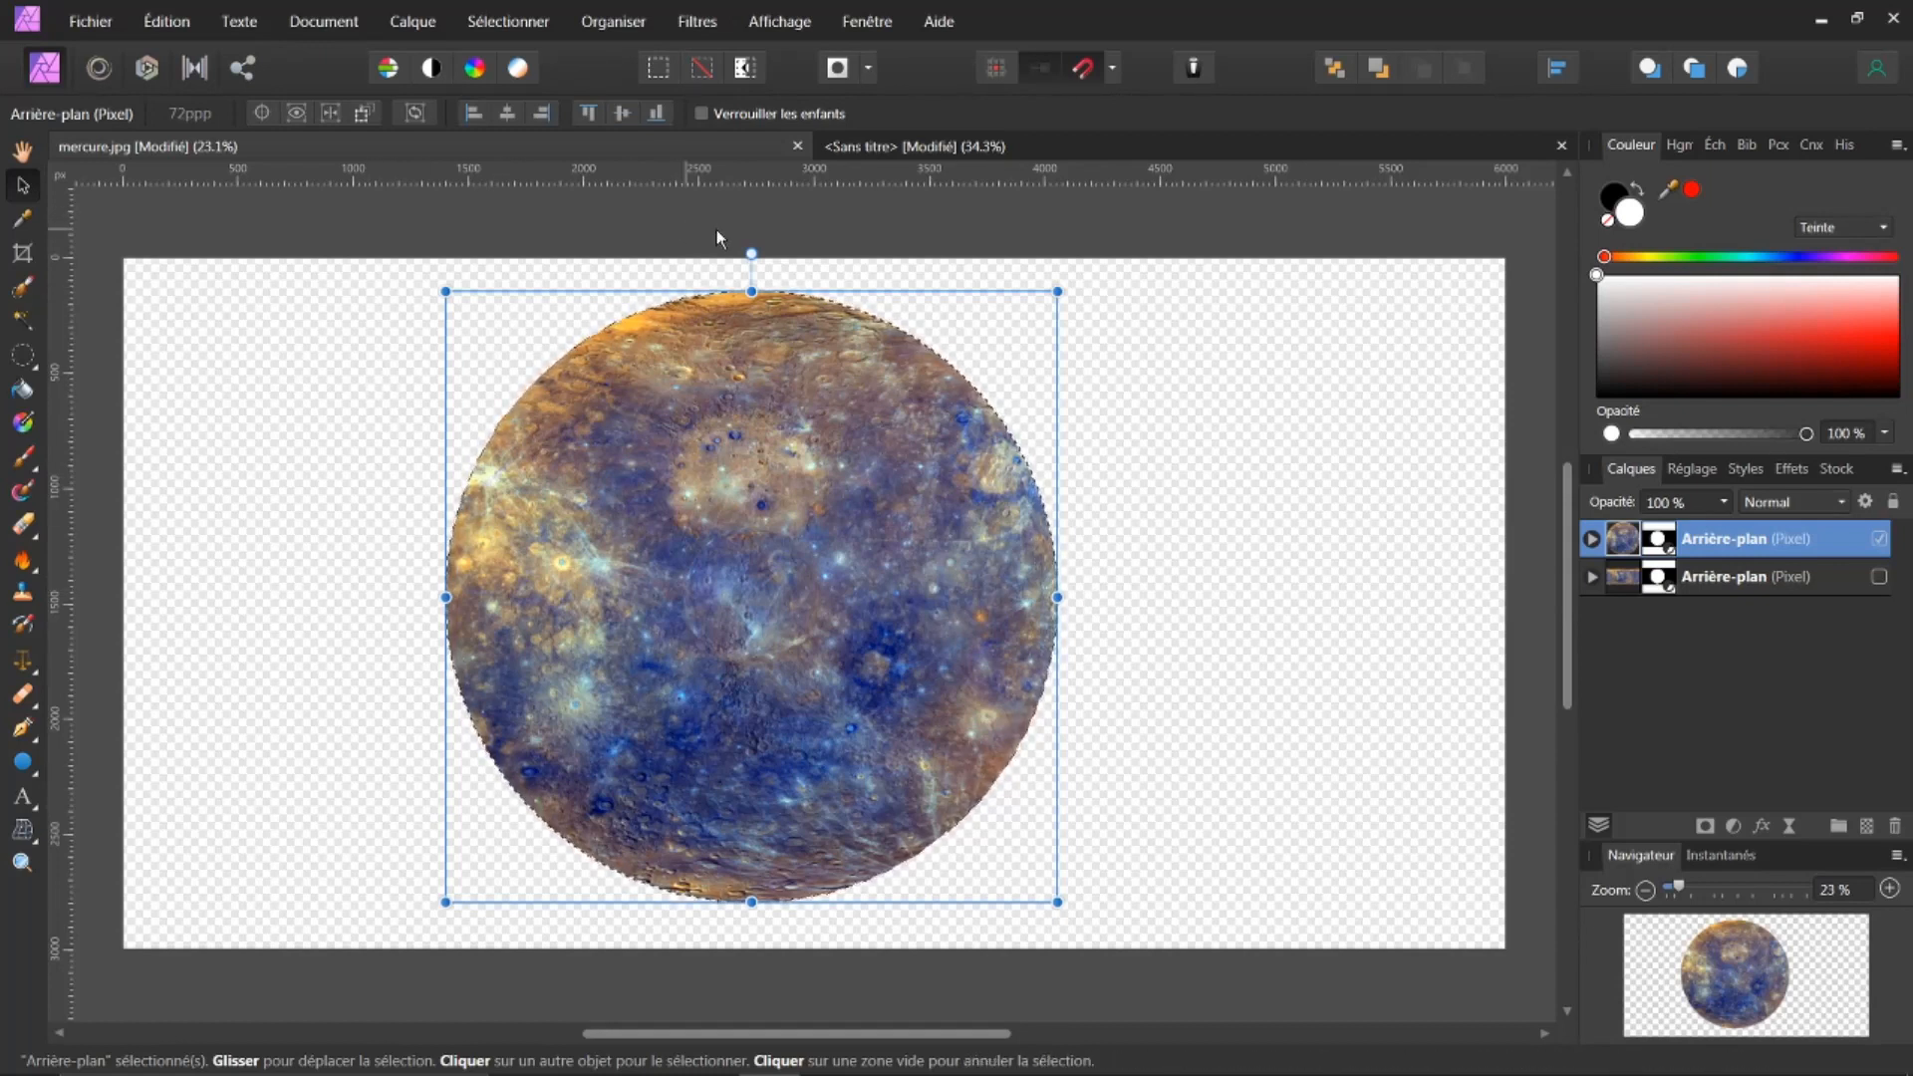
Paste the planet layer into the black untitled document and scale it down proportionally to about 2330 px in diameter
left_click(875, 145)
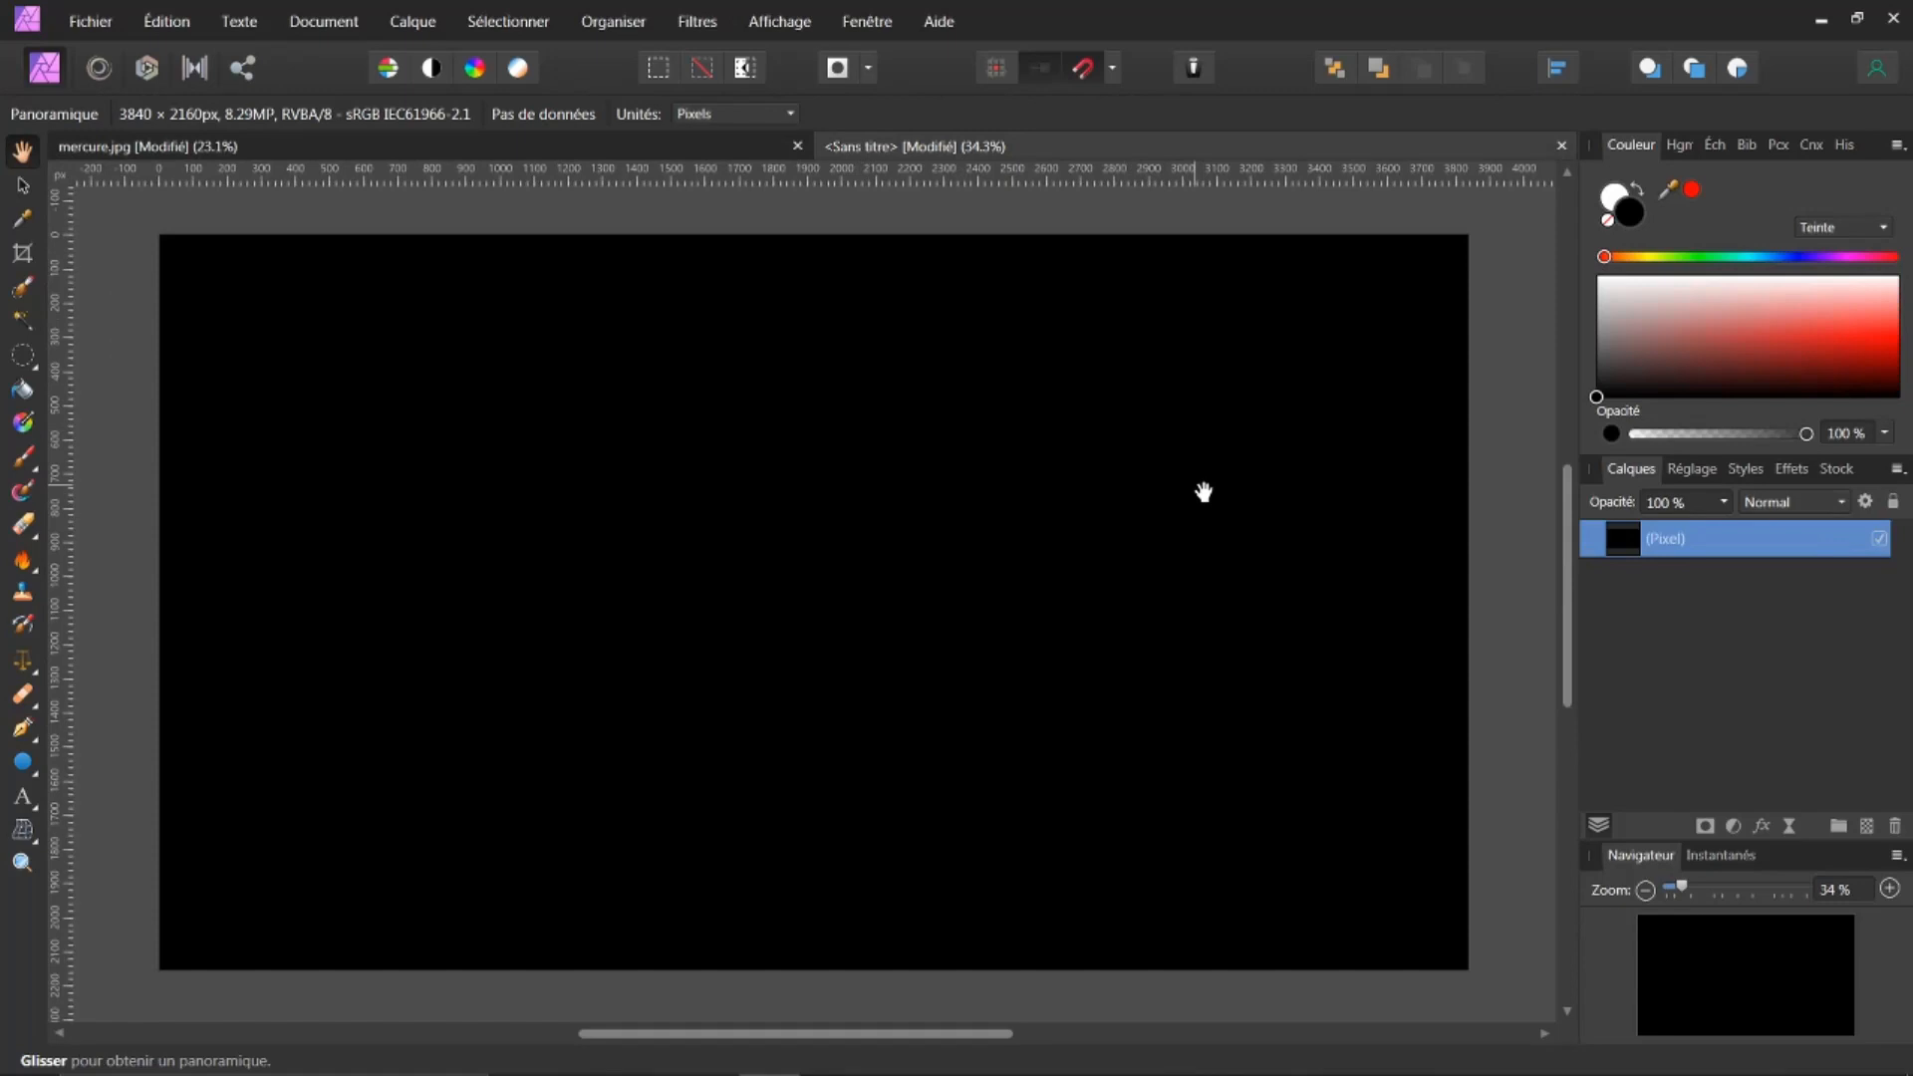
key("ctrl+v")
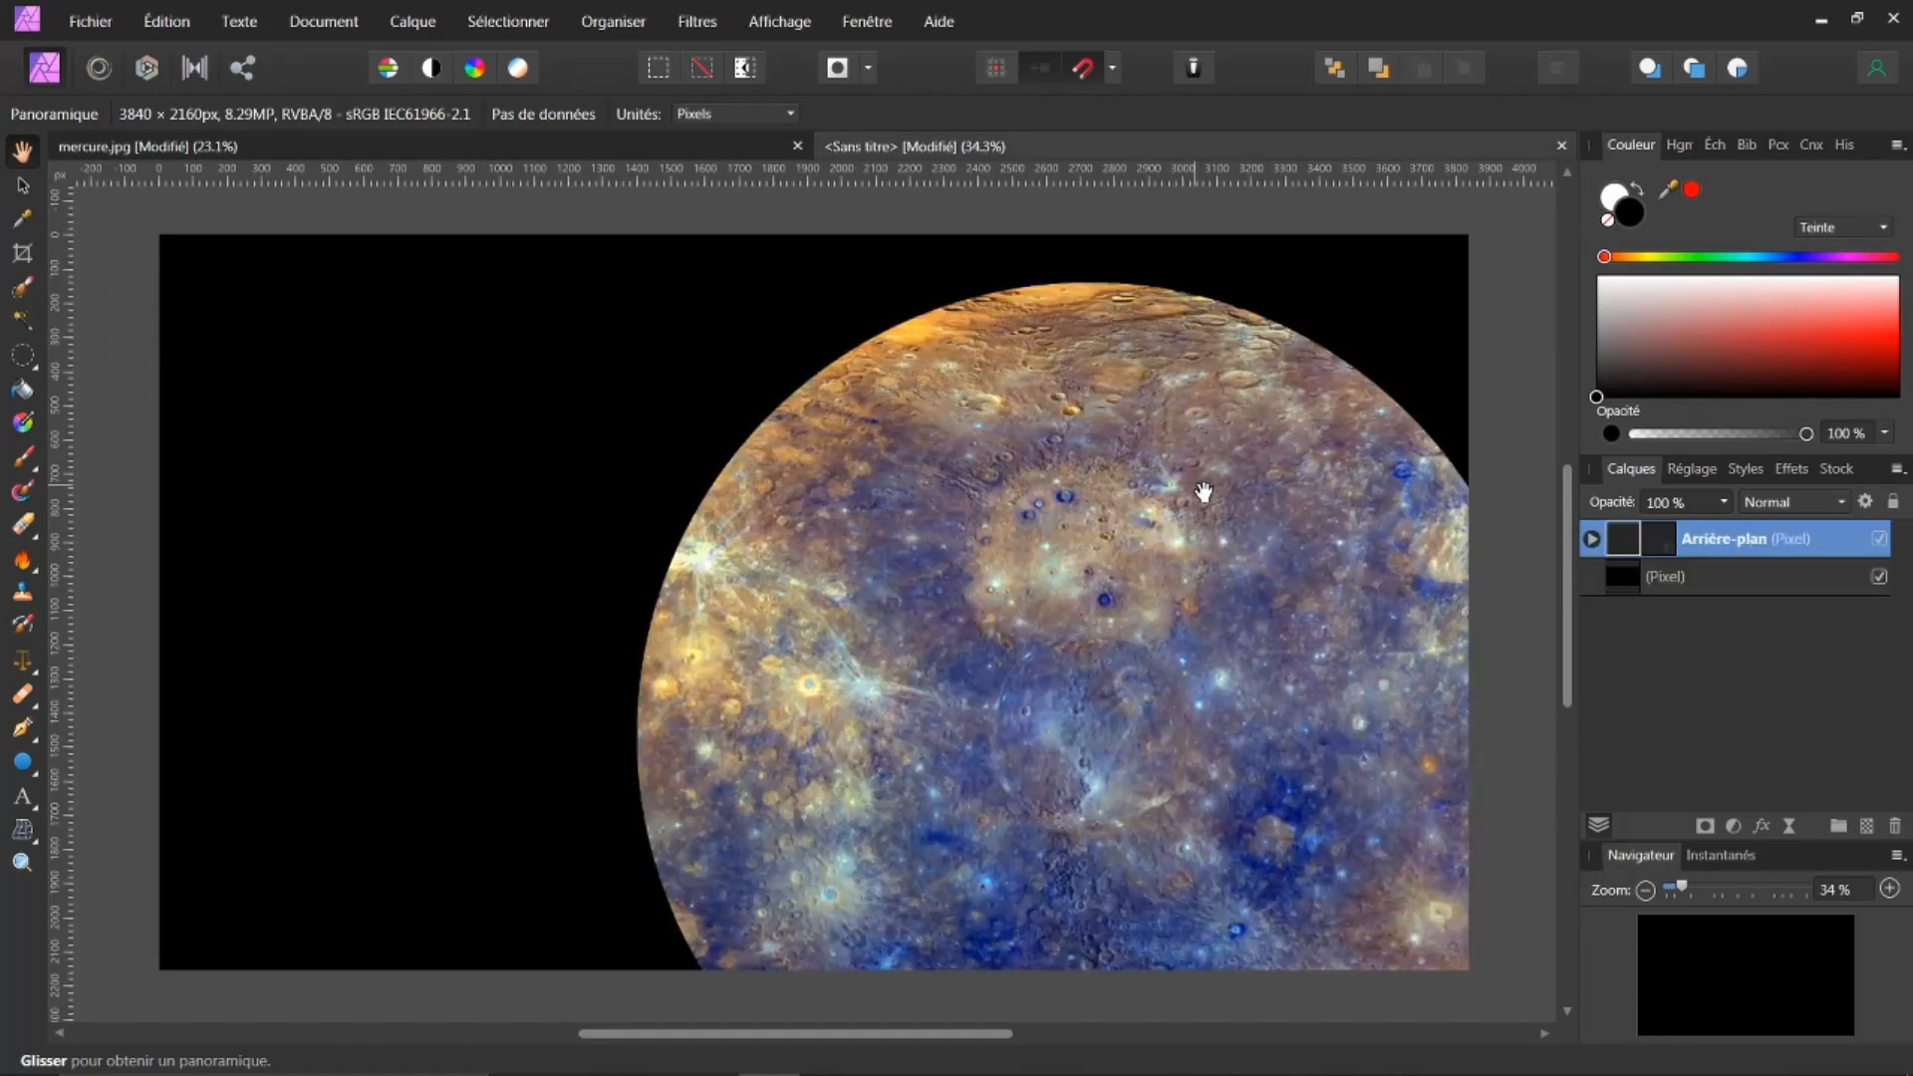
scroll(1099, 539, "down", 5)
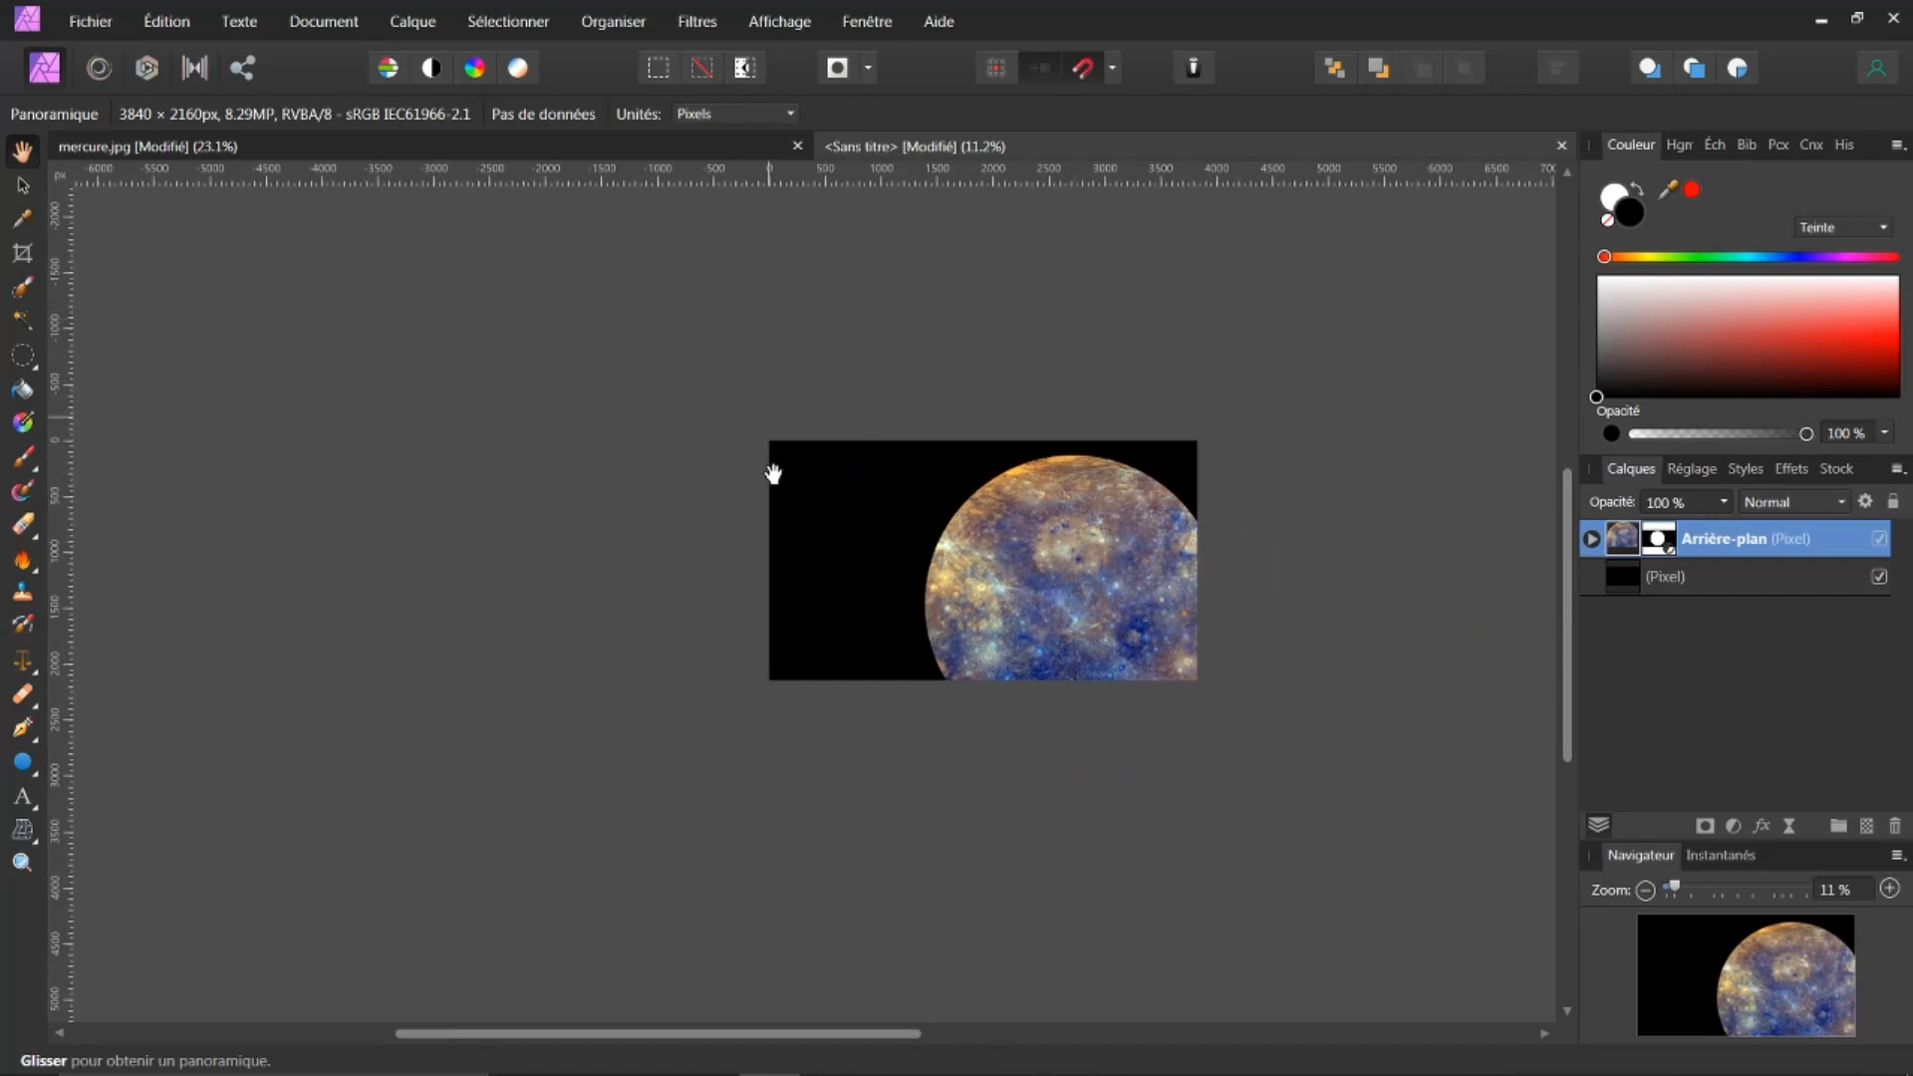
left_click(22, 185)
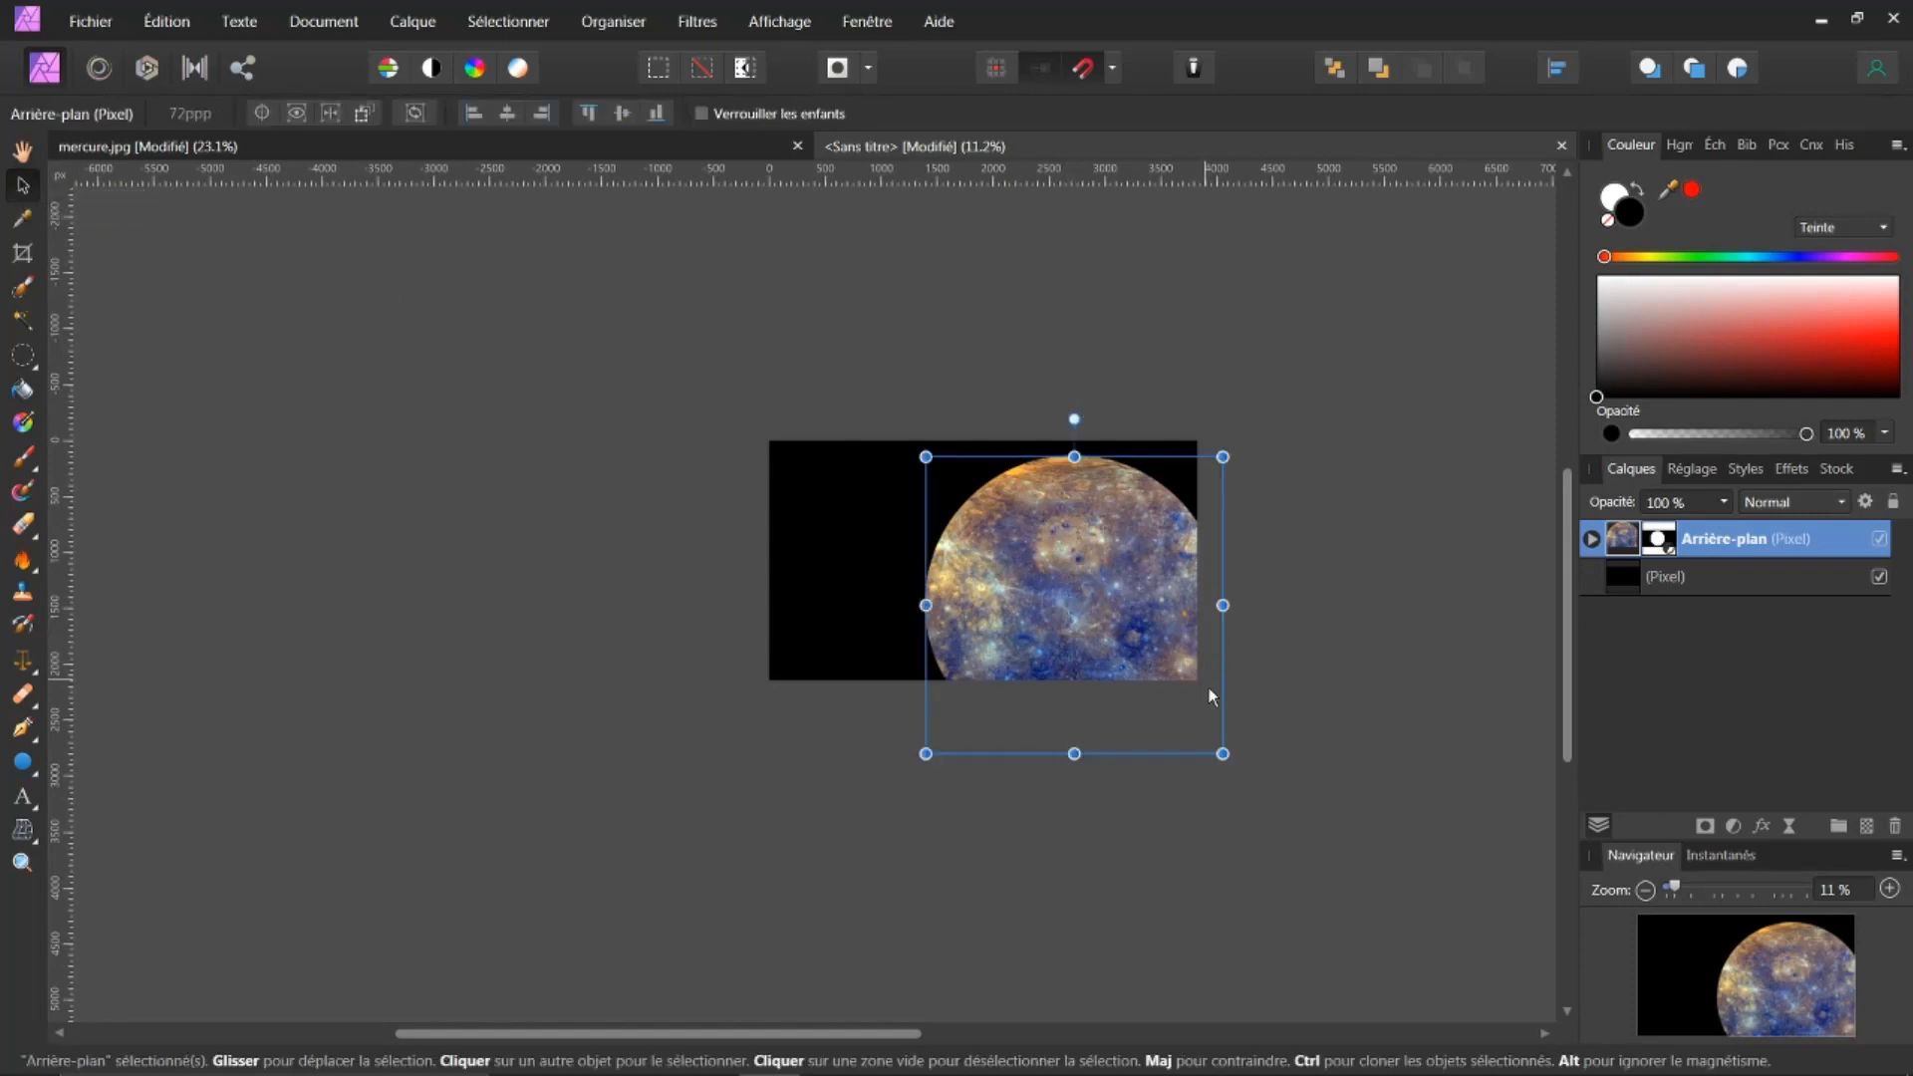
left_click_drag(1205, 742, 1169, 705)
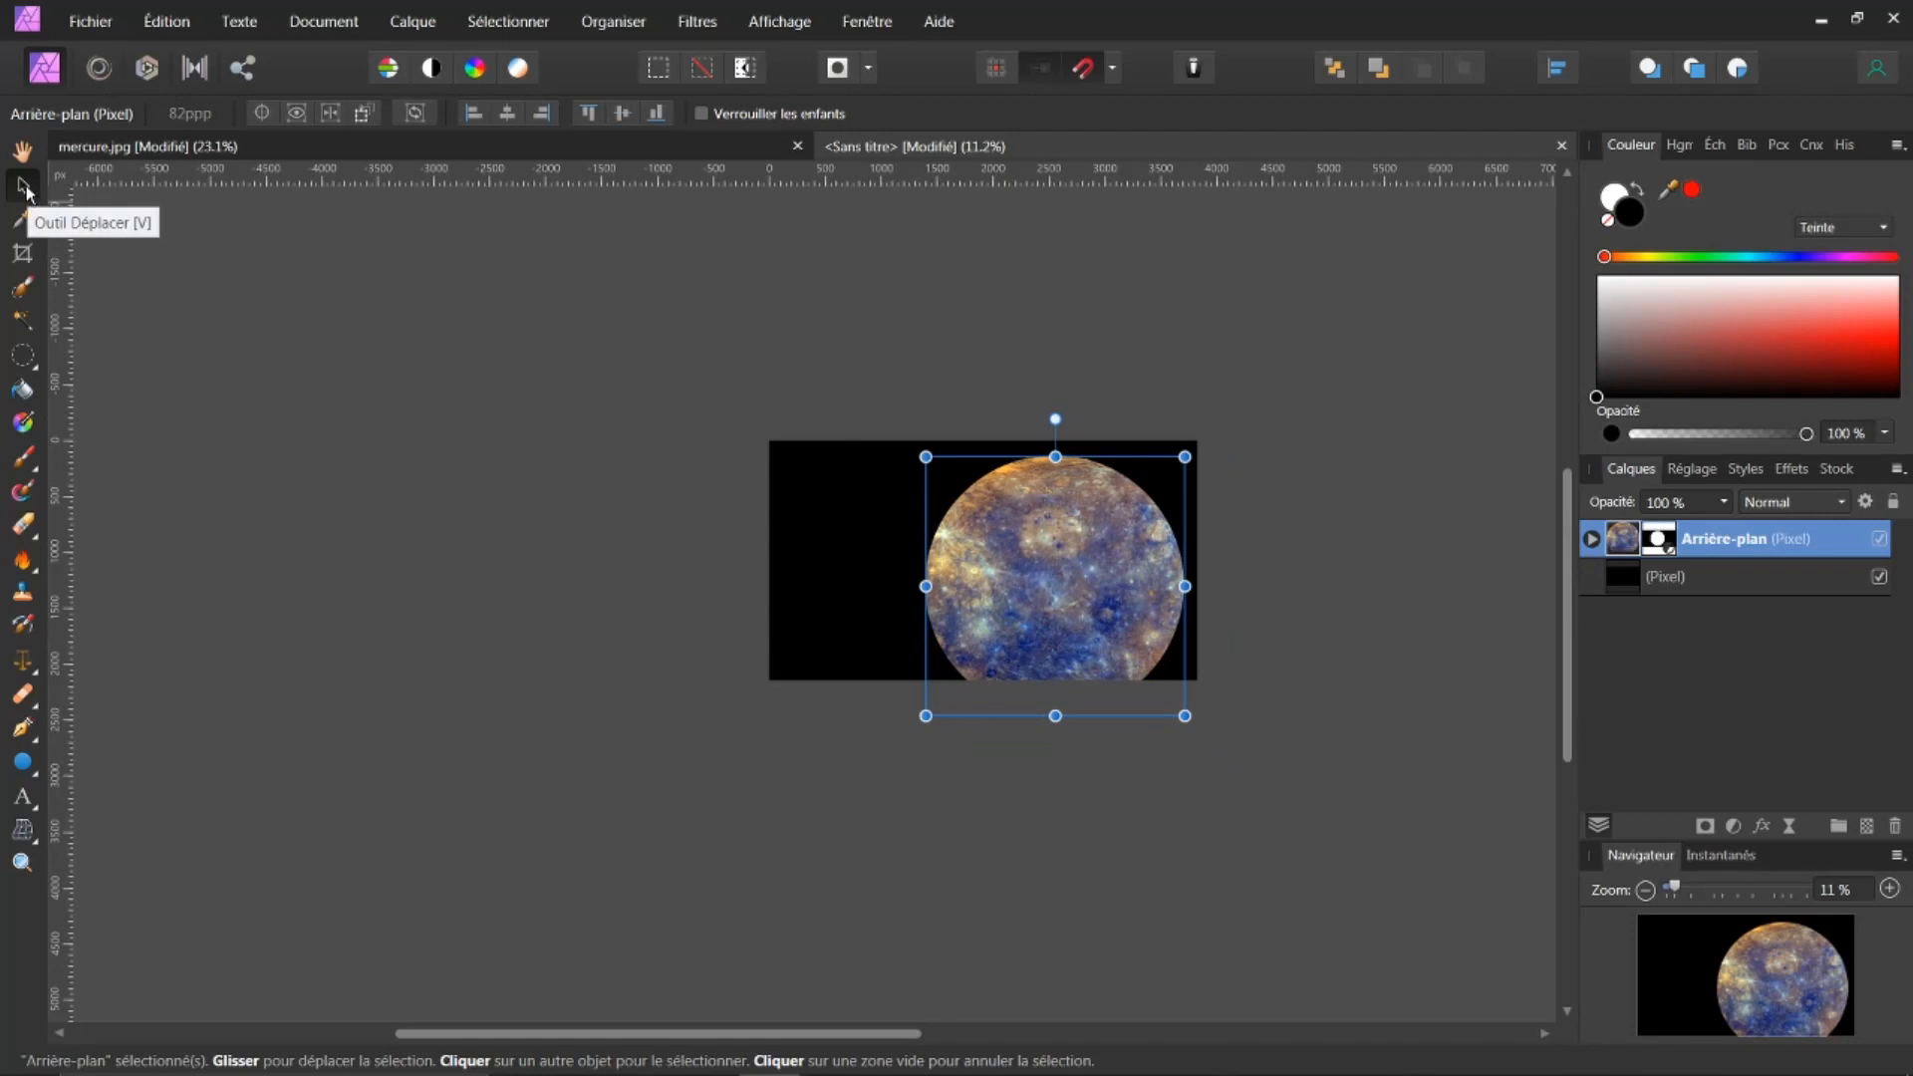
Scale the planet proportionally to about 1720 px in diameter and centre it vertically in the right half of the black canvas
left_click_drag(1182, 717, 1093, 649)
left_click_drag(1026, 542, 1056, 554)
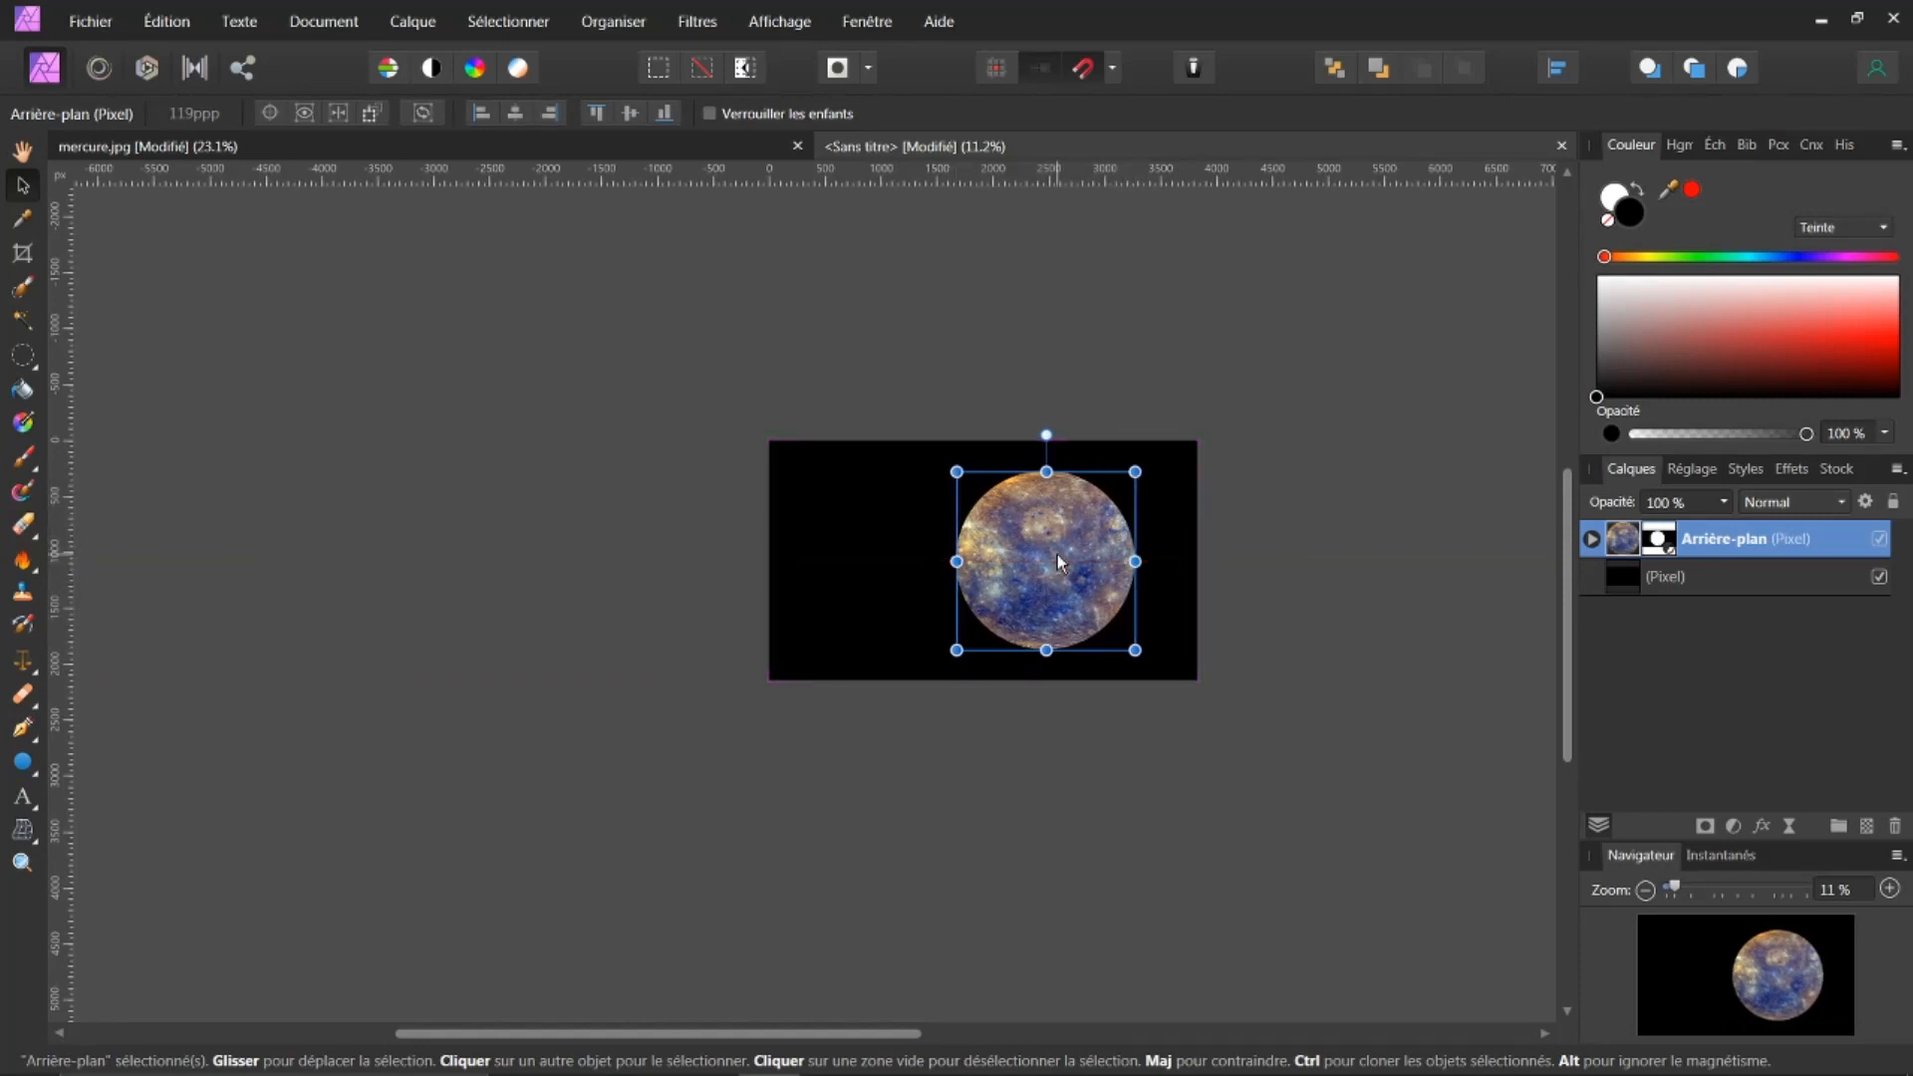
key("ctrl+0")
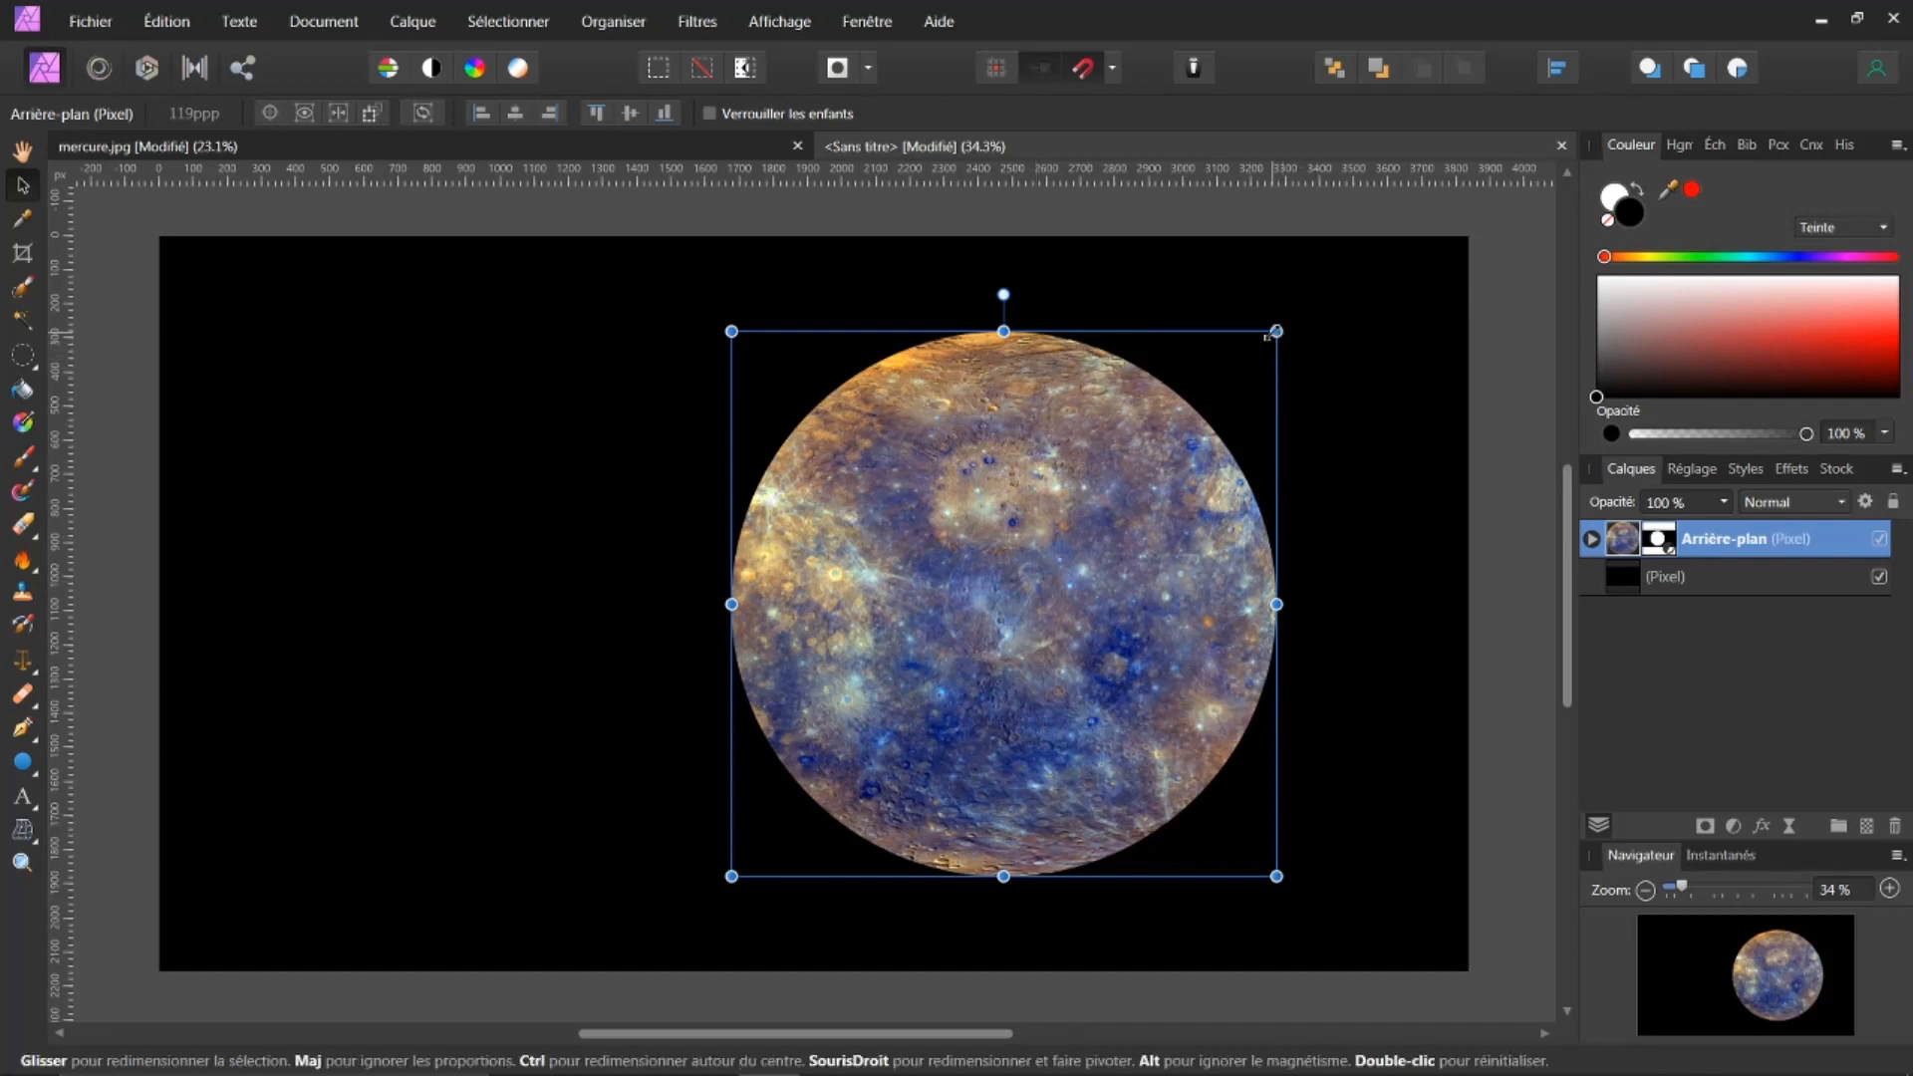
left_click_drag(1276, 330, 1302, 305)
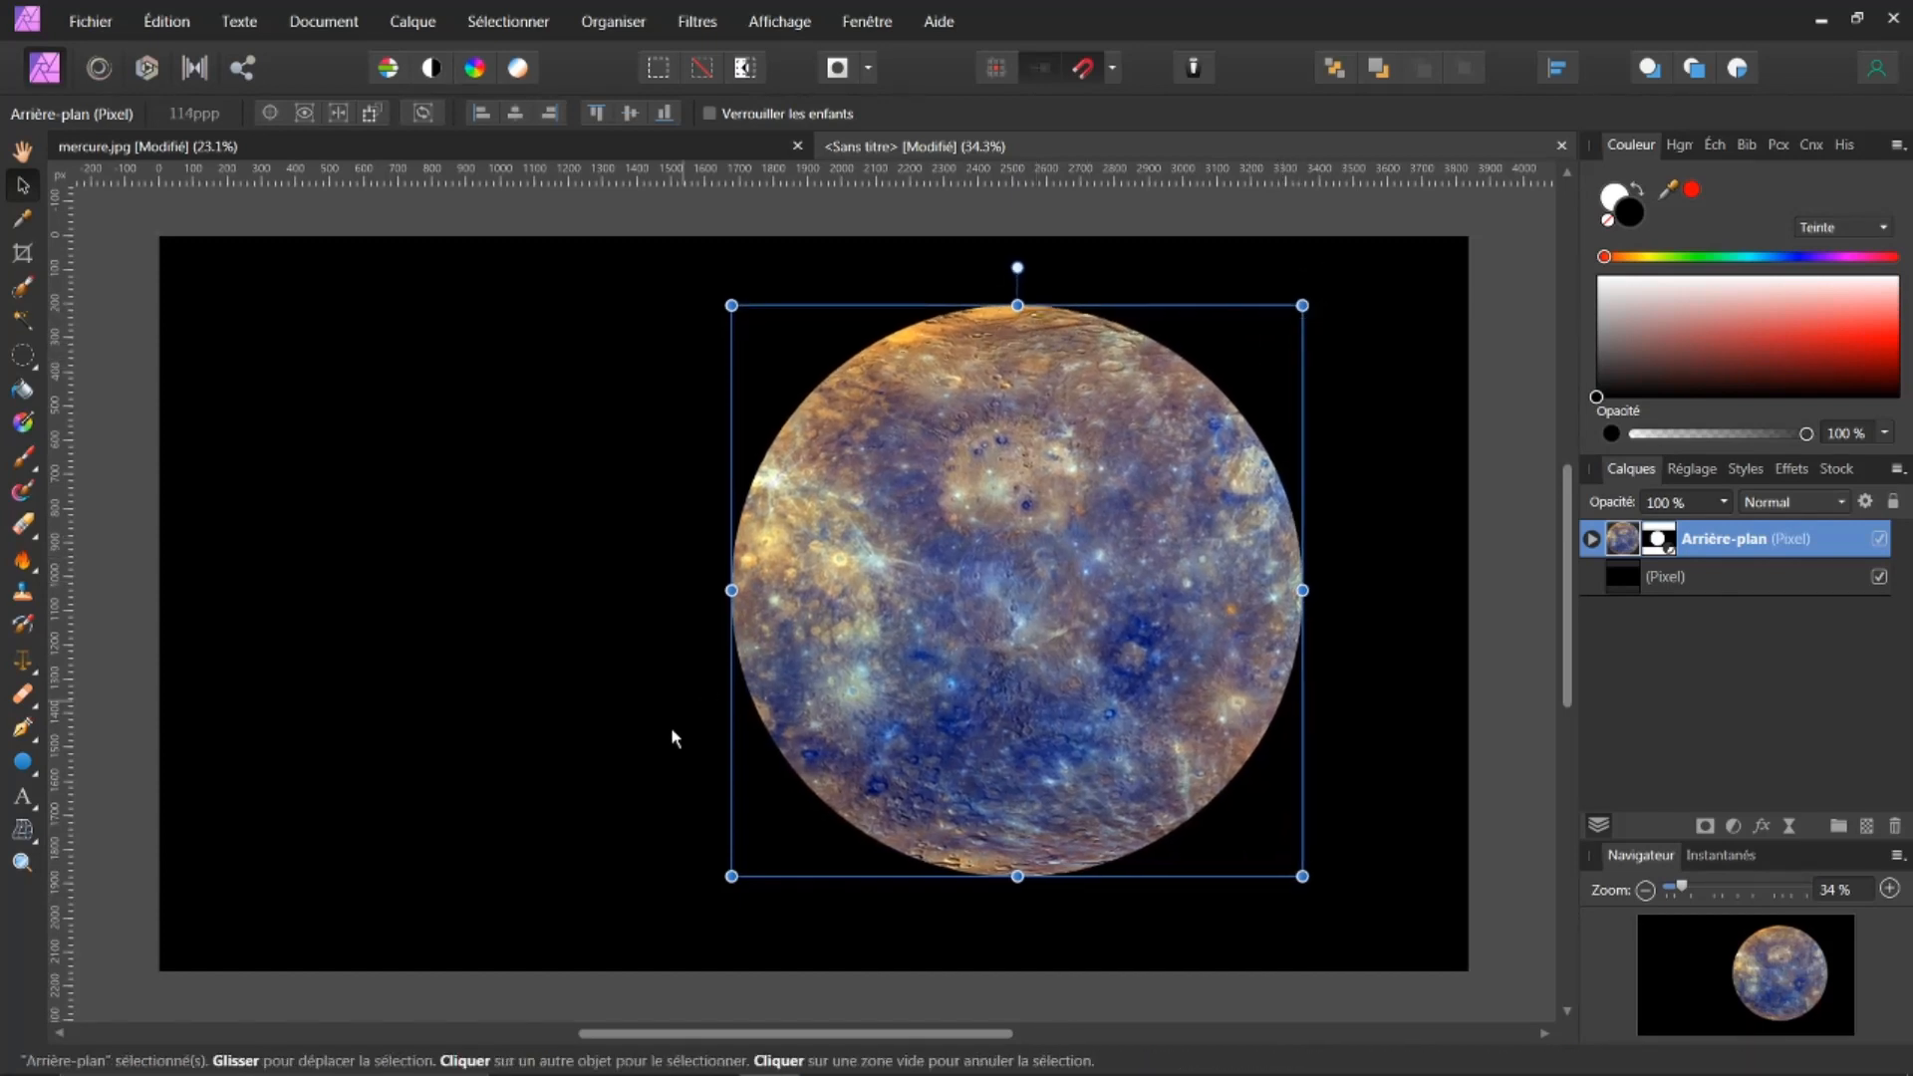
left_click_drag(731, 876, 715, 891)
left_click_drag(961, 618, 1062, 648)
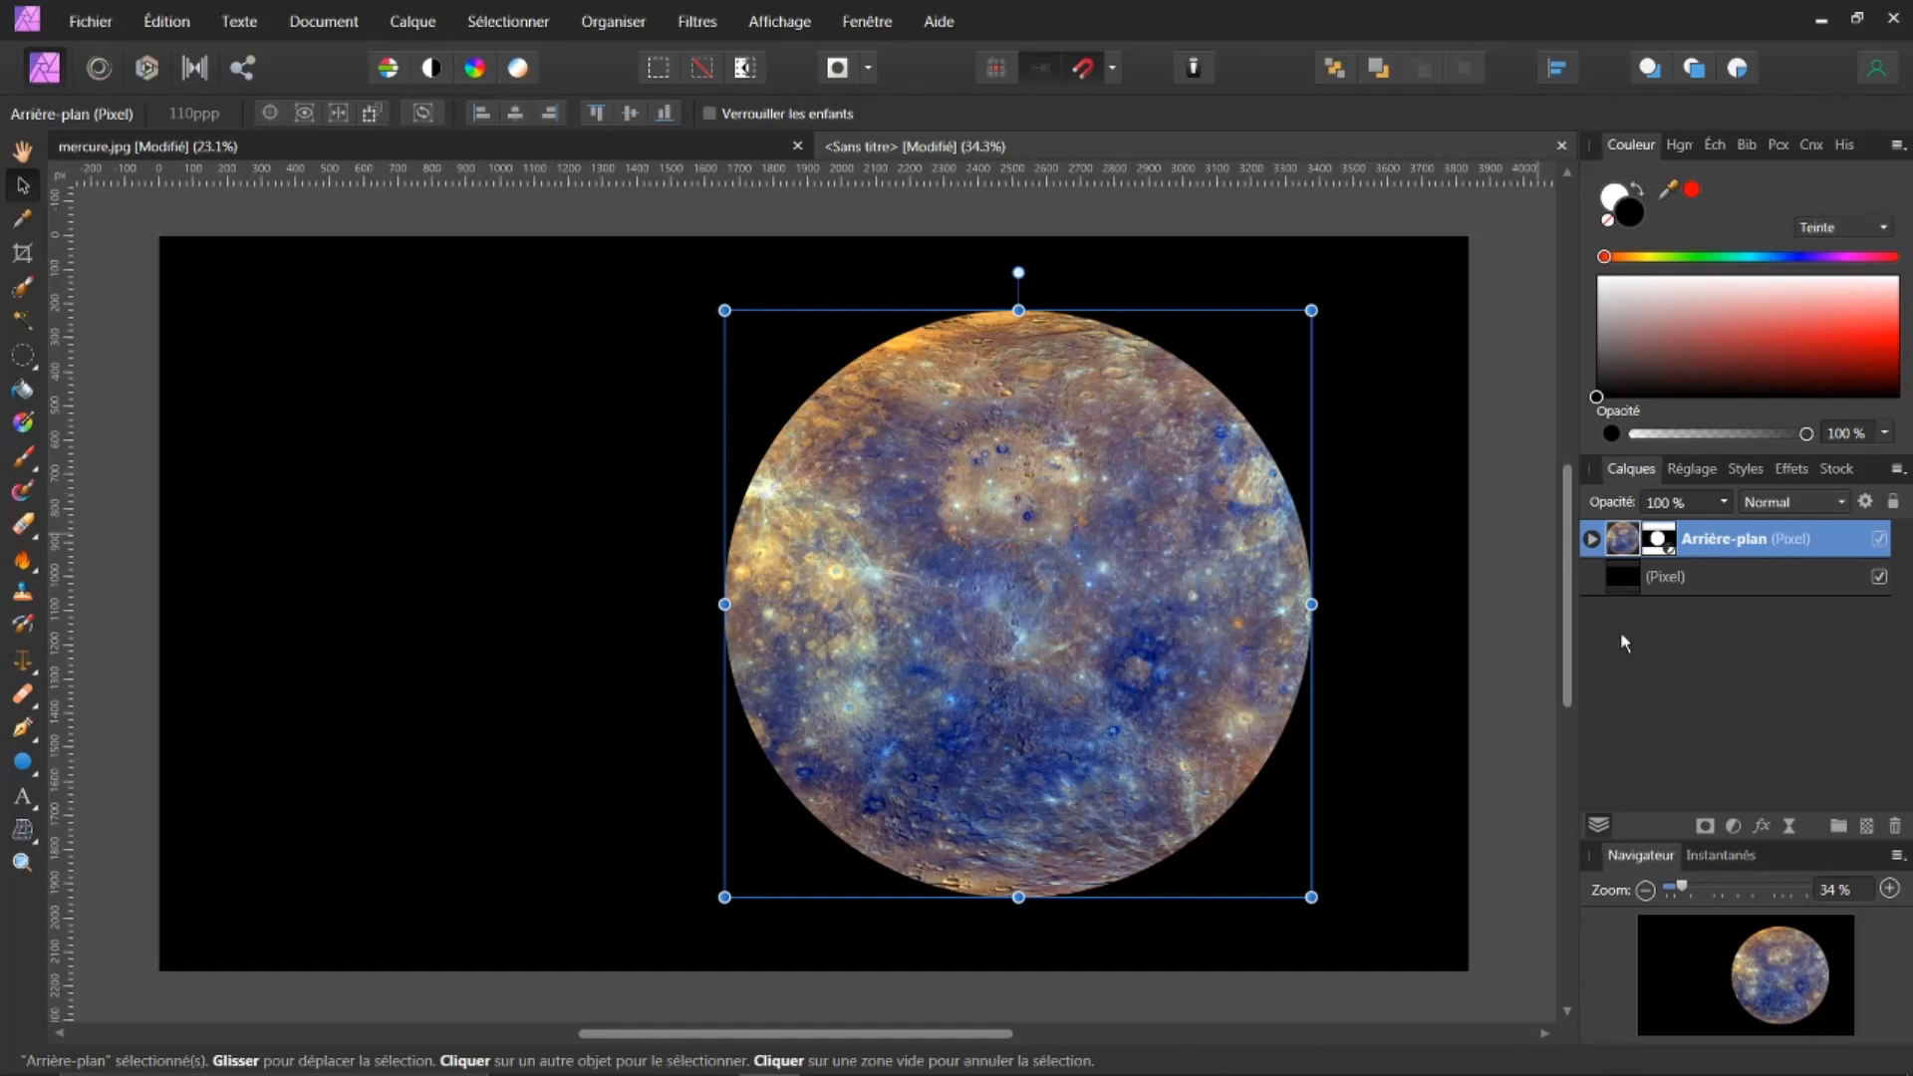
Select the planet layer's outline, duplicate the layer and flood-fill the copy with black at 20% tolerance
left_click(1622, 539, "ctrl")
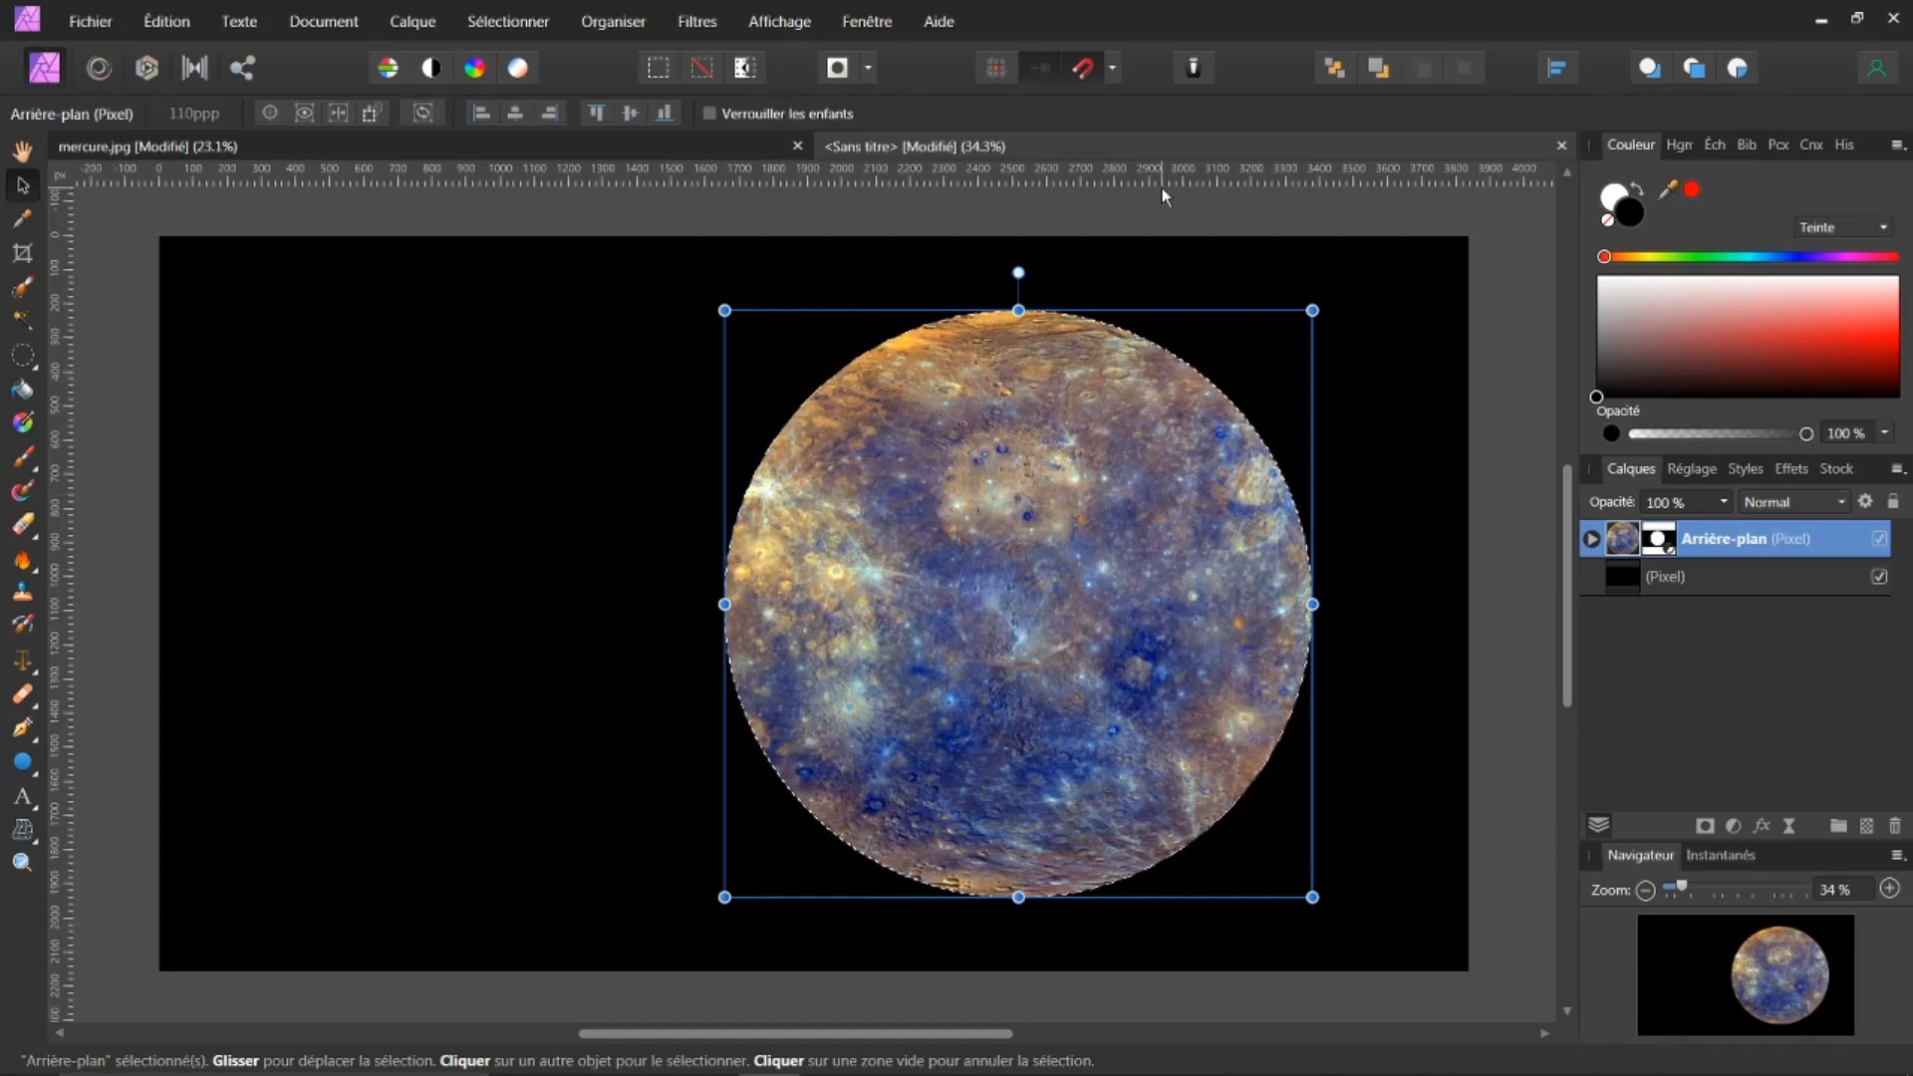
key("ctrl+j")
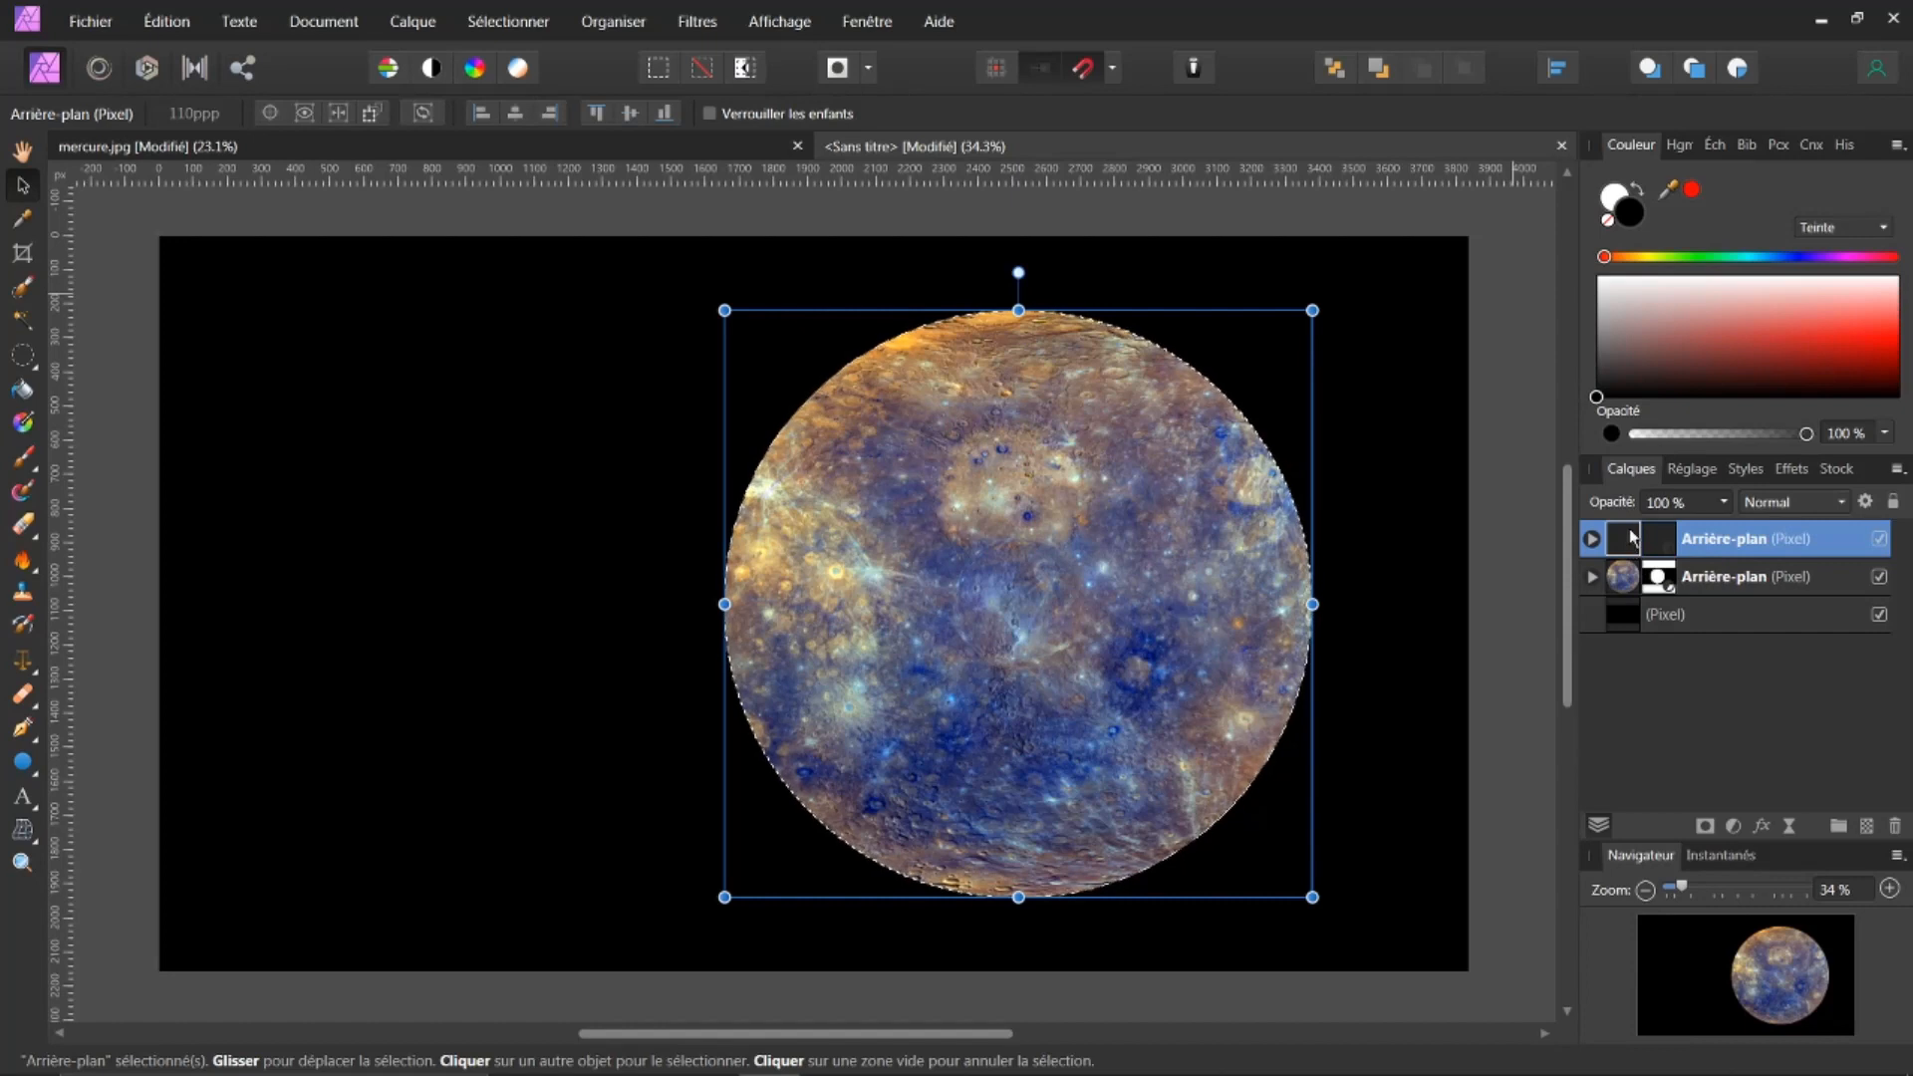
left_click(22, 390)
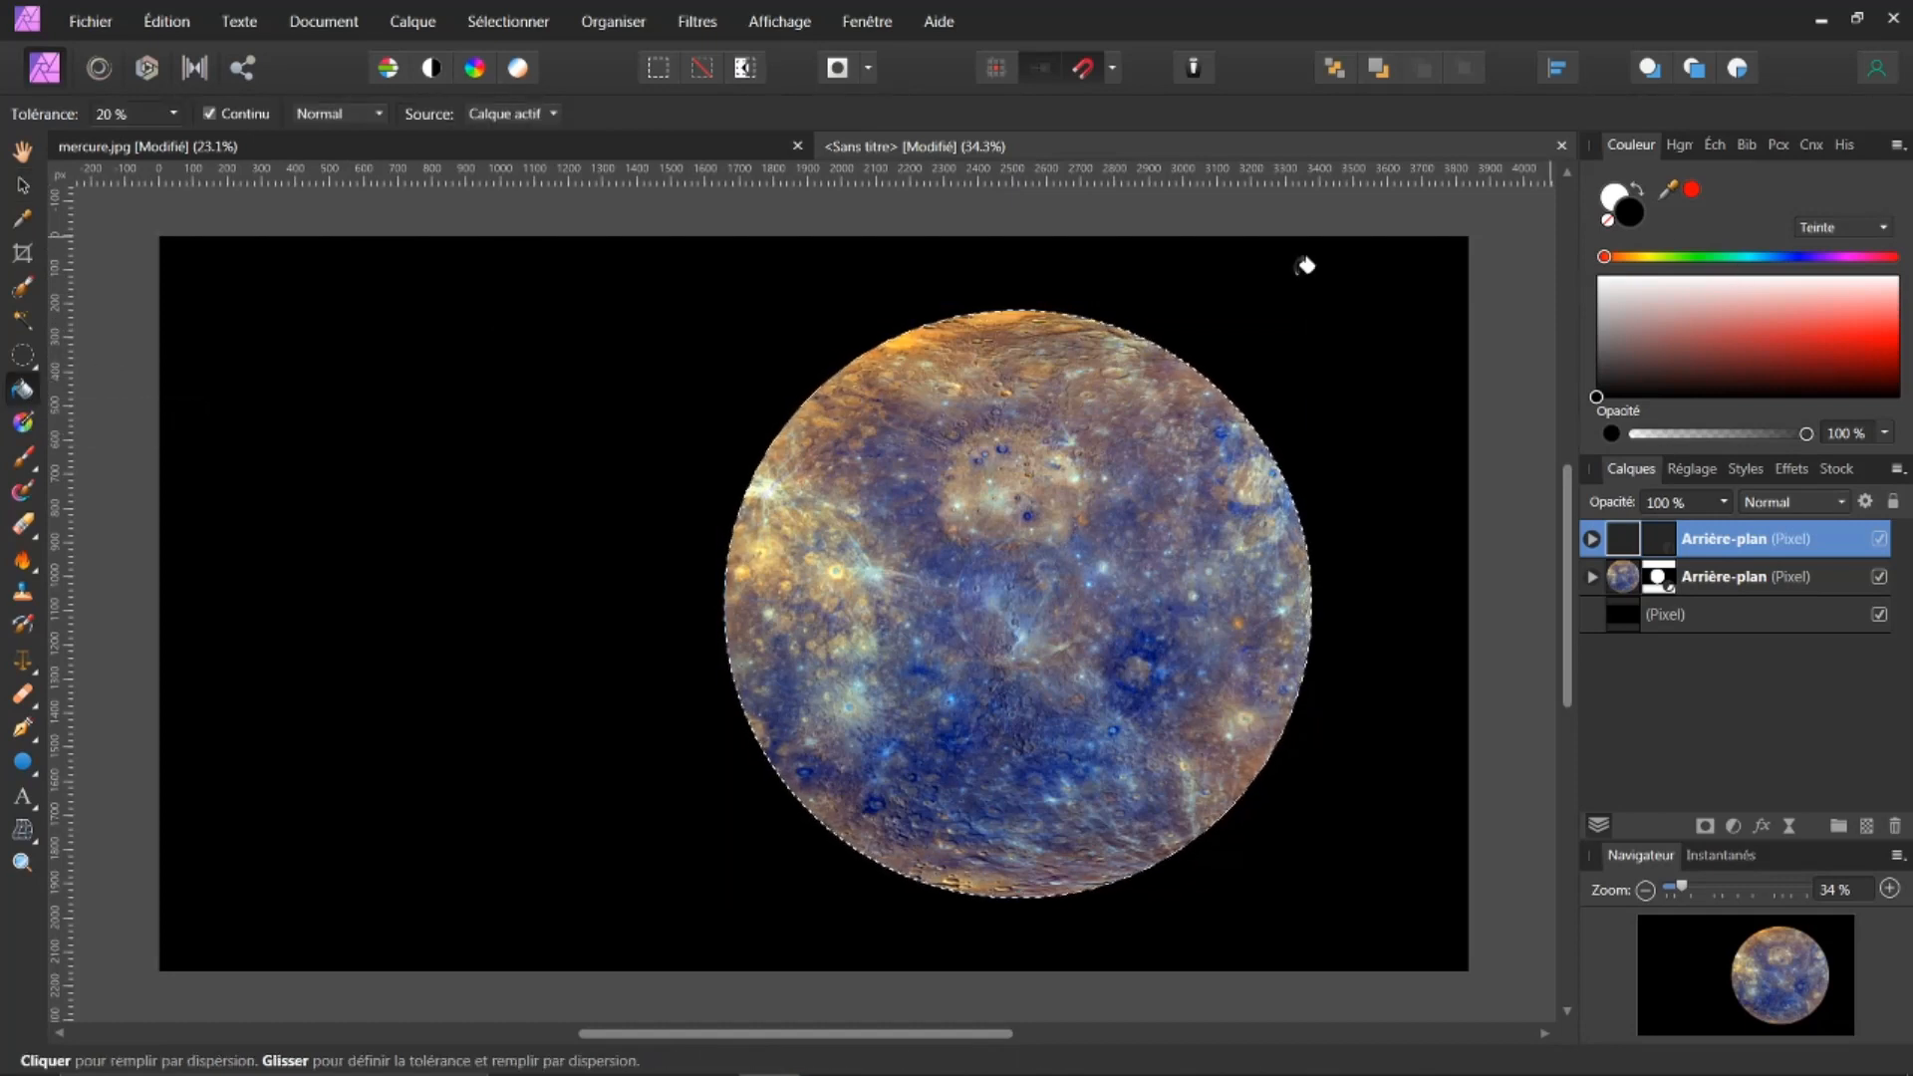
left_click(1036, 431)
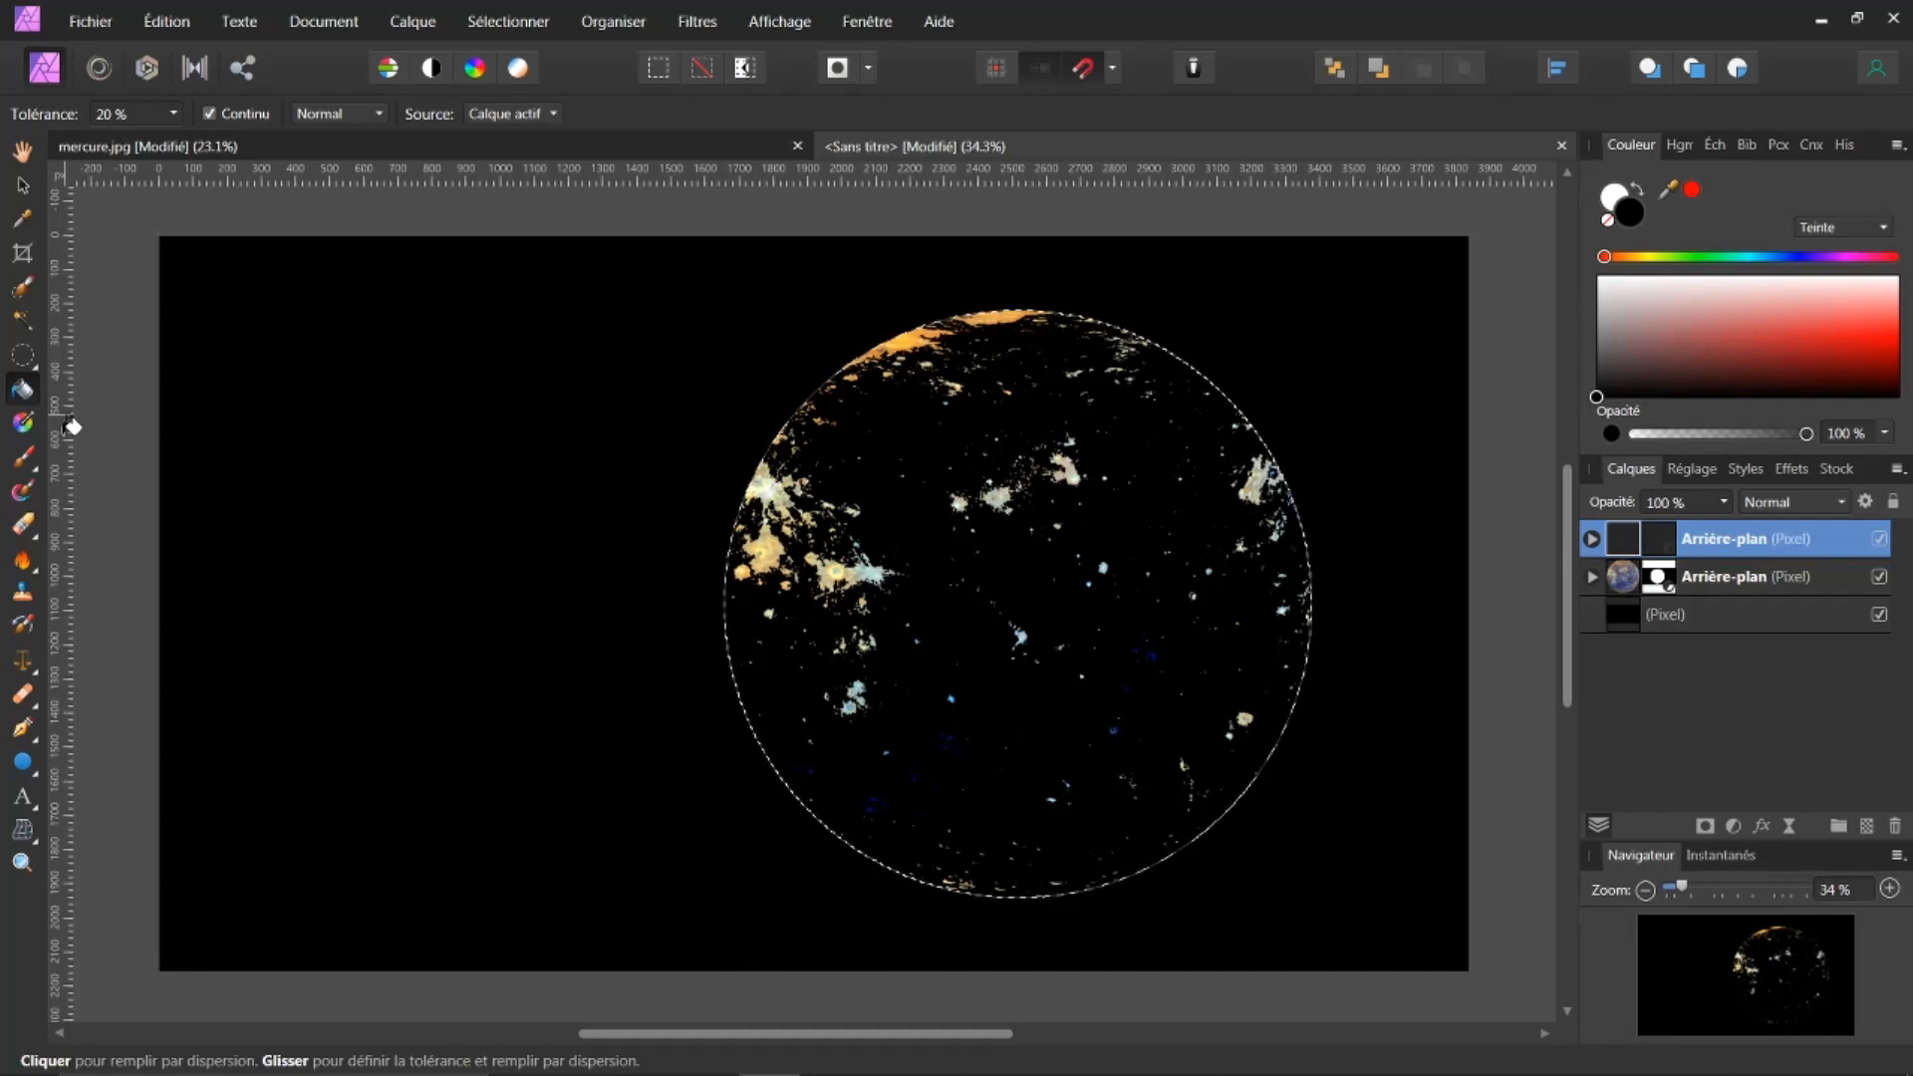
Paint the remaining coloured patches of the duplicate black with a 908.5 px brush at 100% hardness, and deselect
left_click(22, 457)
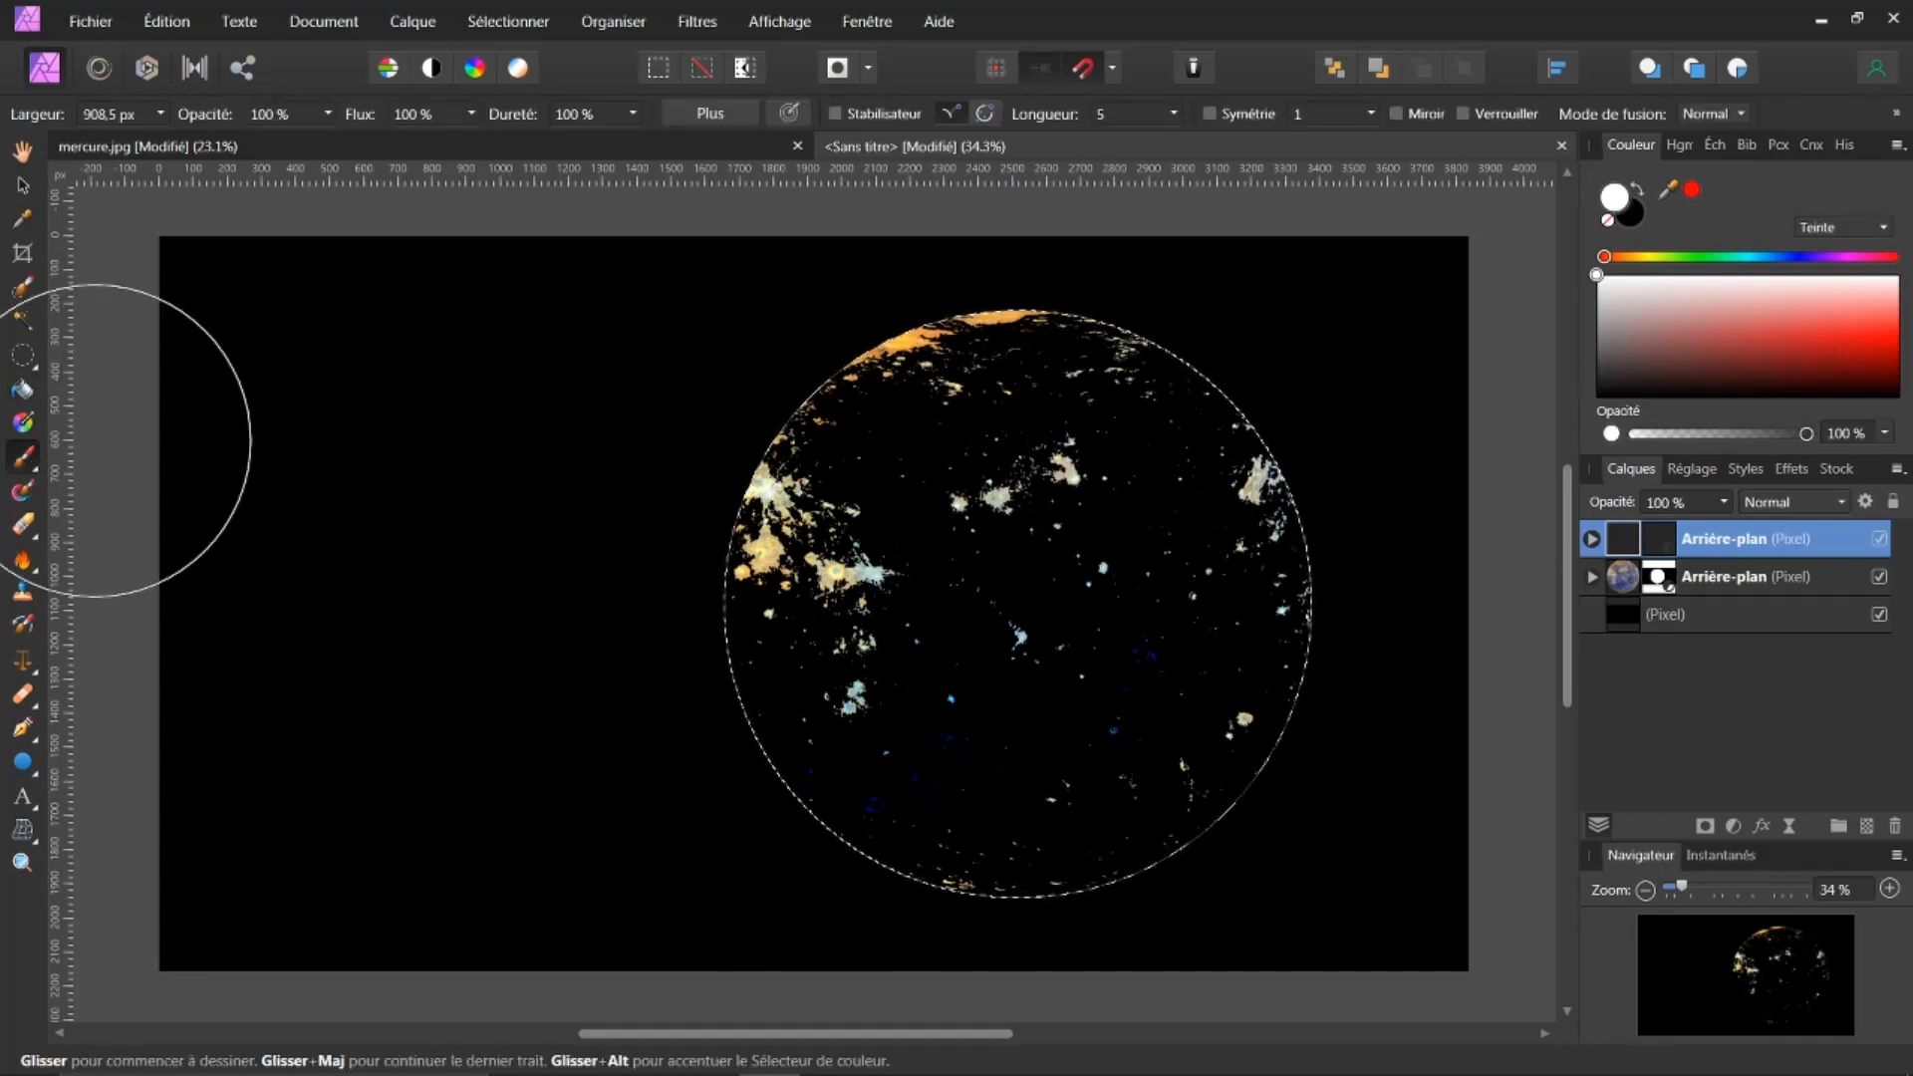
left_click(857, 492)
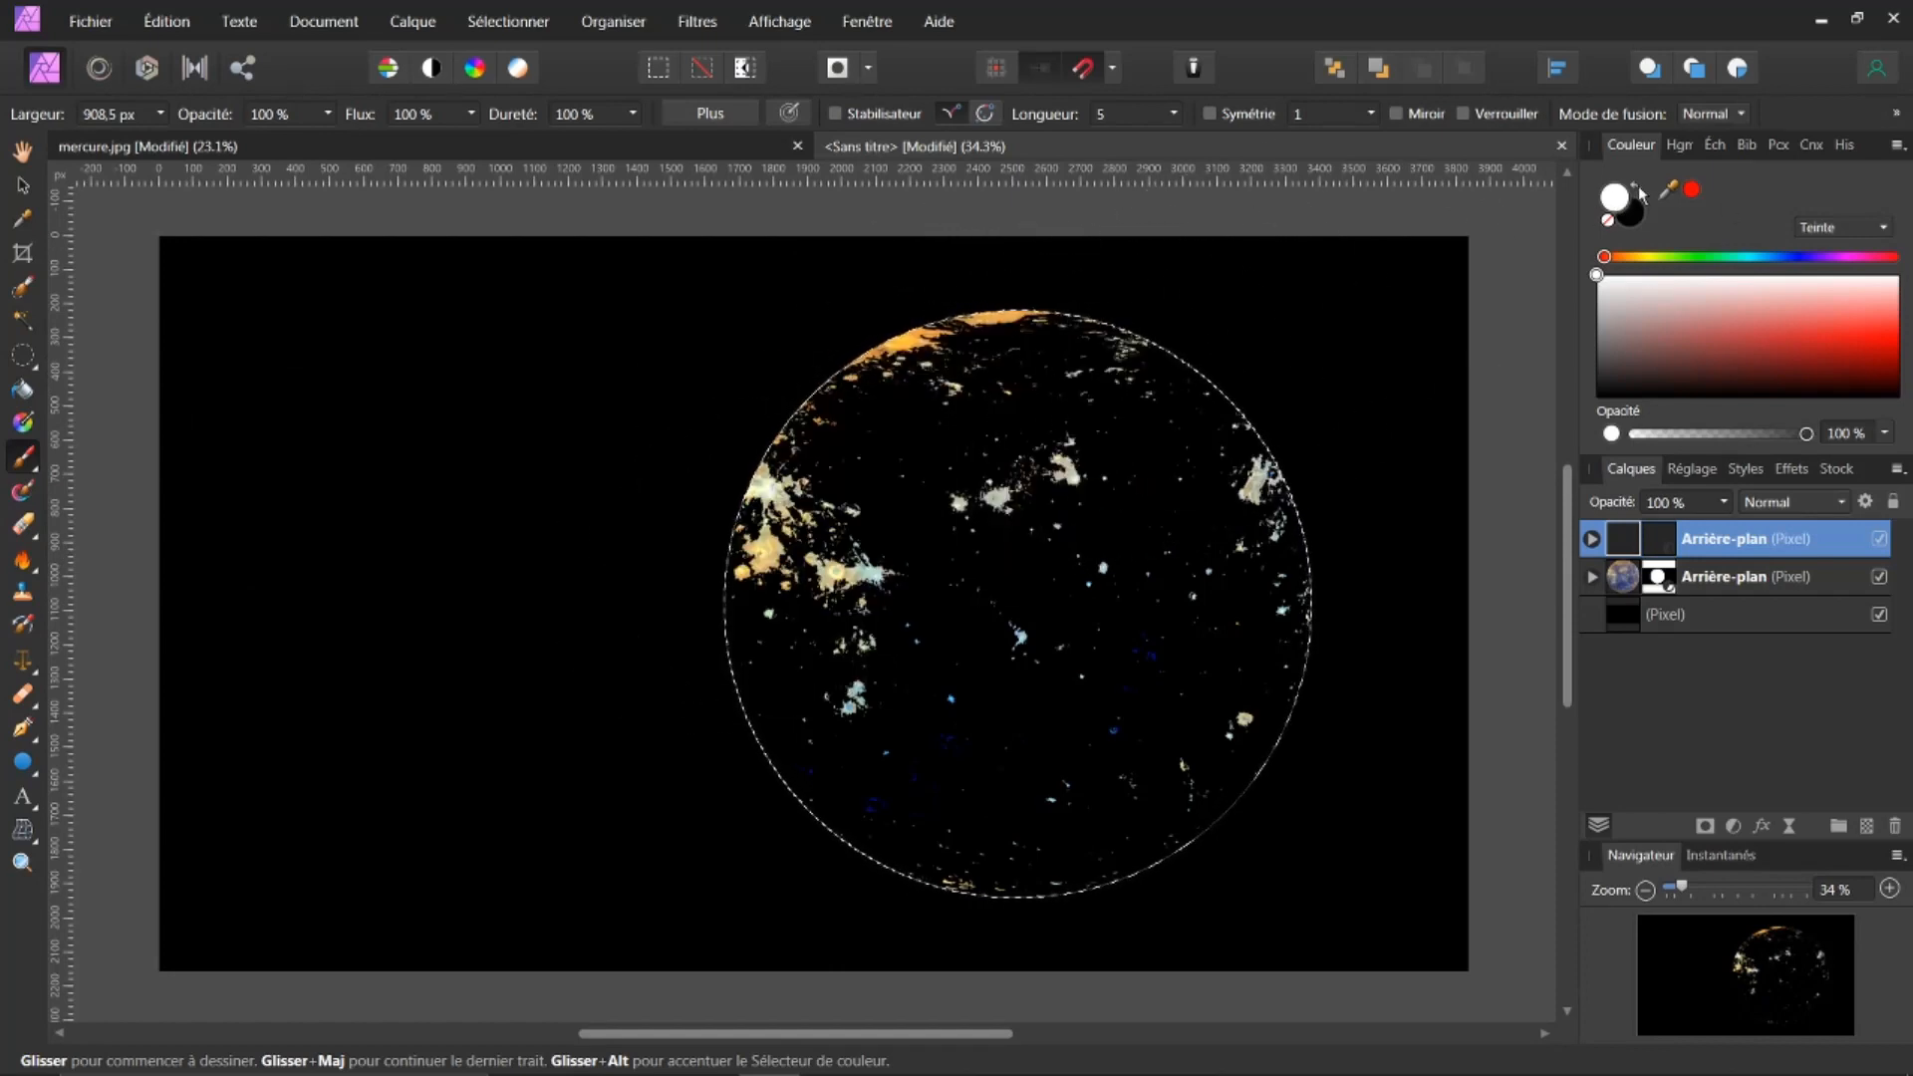
left_click(1646, 189)
mouse_move(1324, 333)
left_mouse_down()
mouse_move(1145, 406)
mouse_move(876, 342)
mouse_move(853, 669)
mouse_move(1067, 854)
mouse_move(1251, 470)
mouse_move(1037, 833)
mouse_move(931, 392)
left_mouse_up()
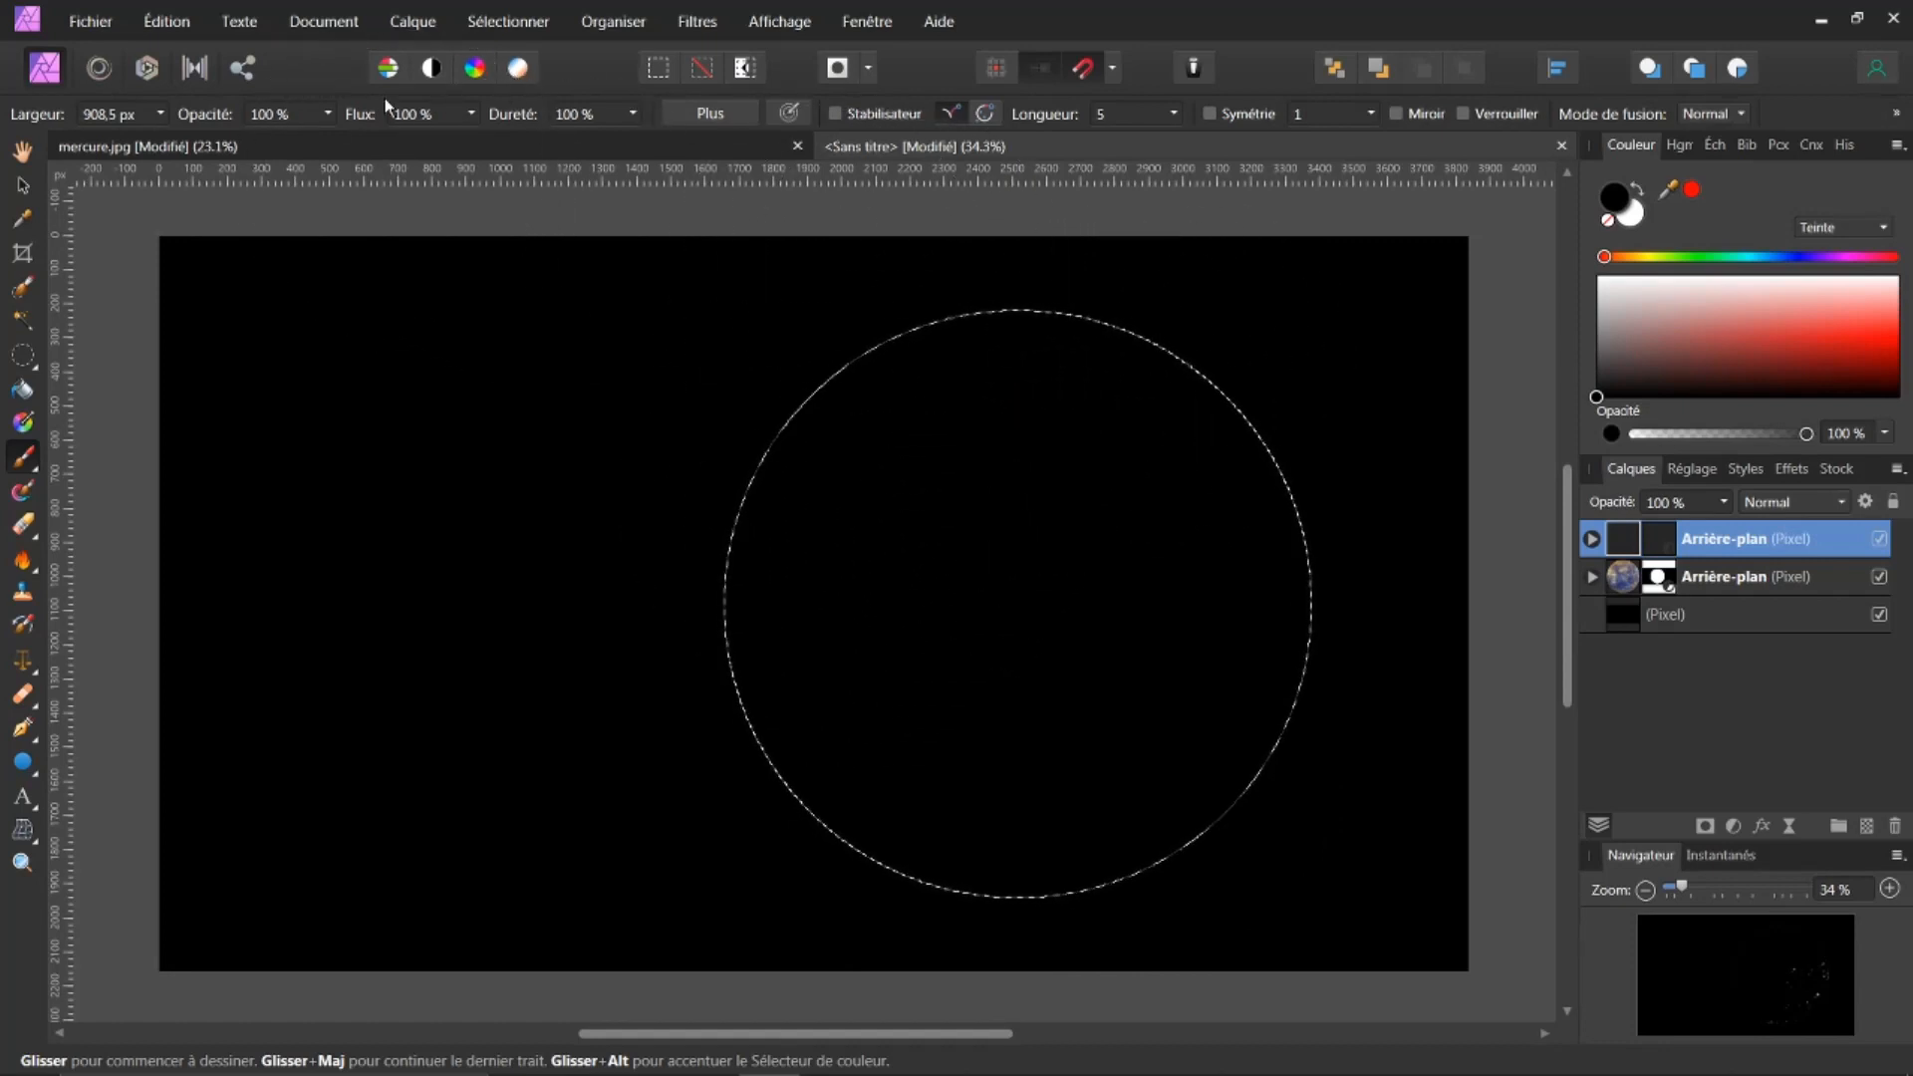
left_click(508, 21)
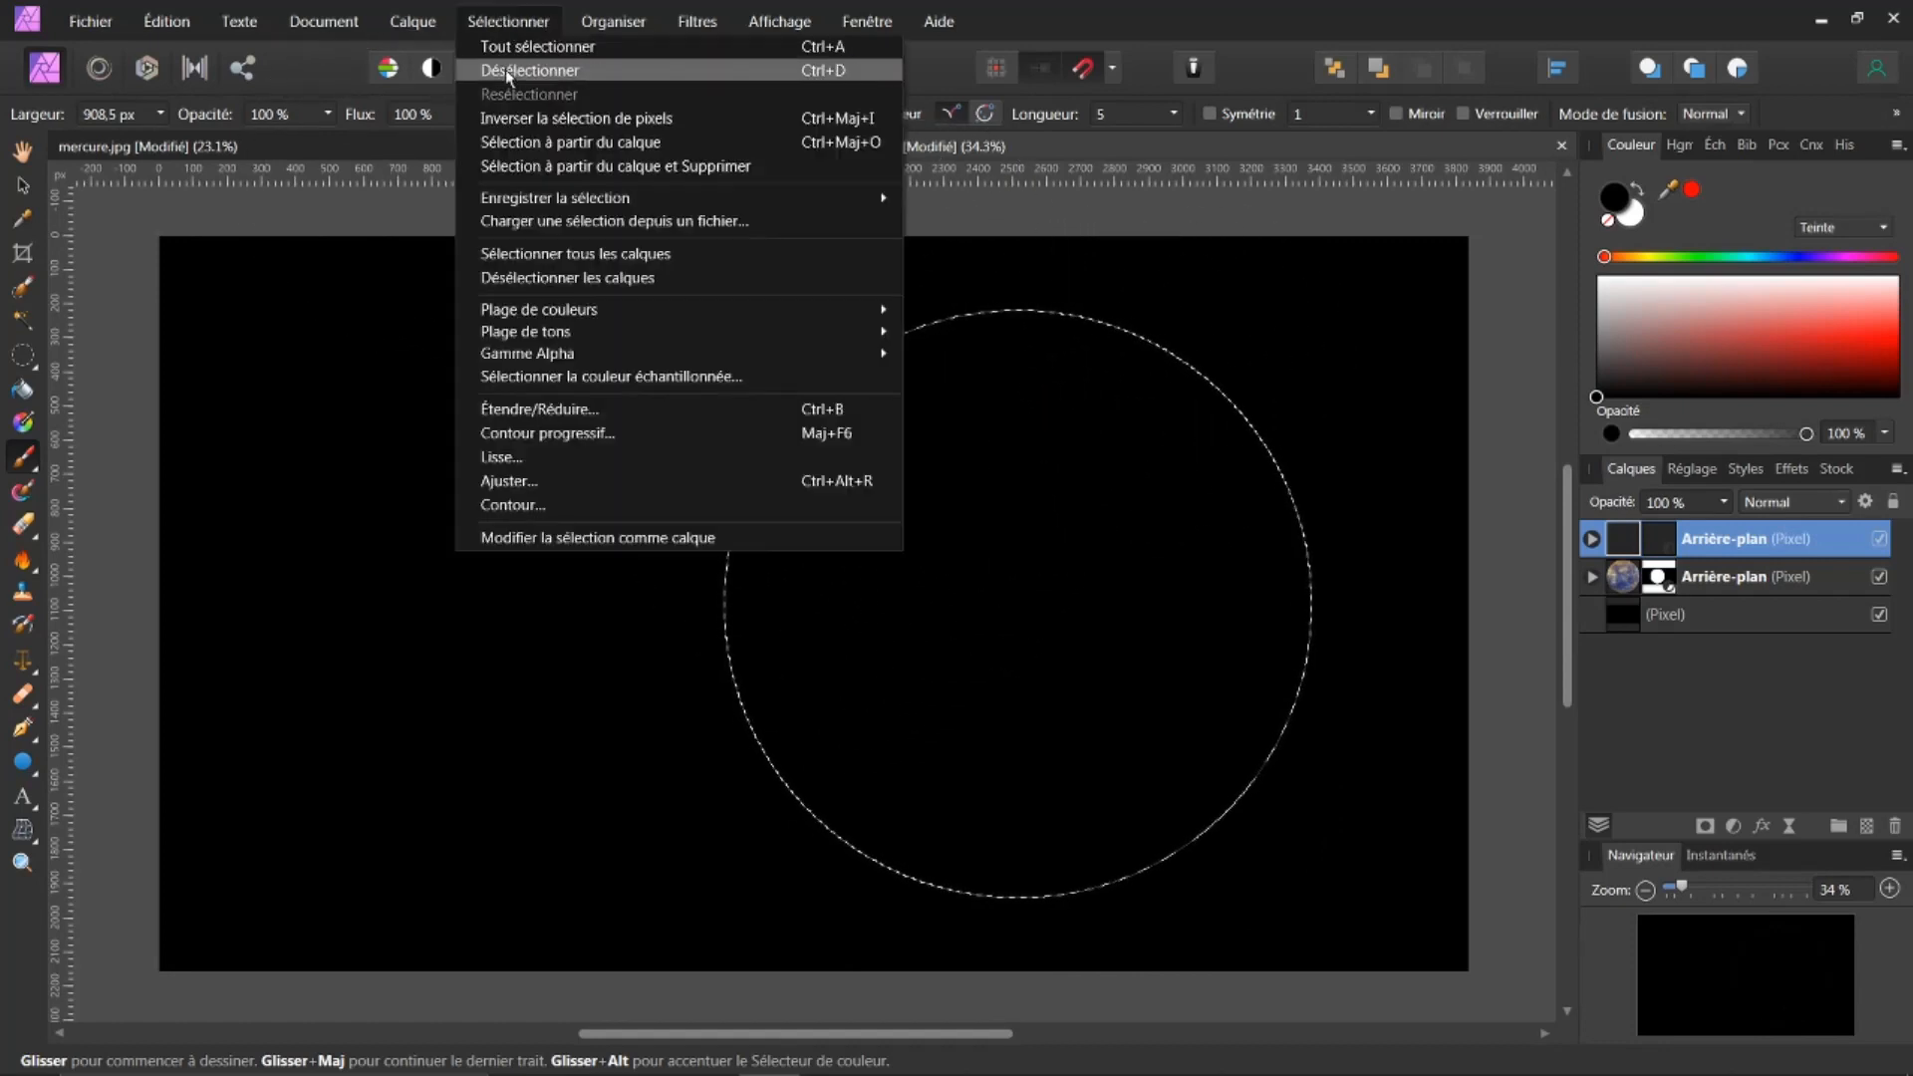
left_click(508, 69)
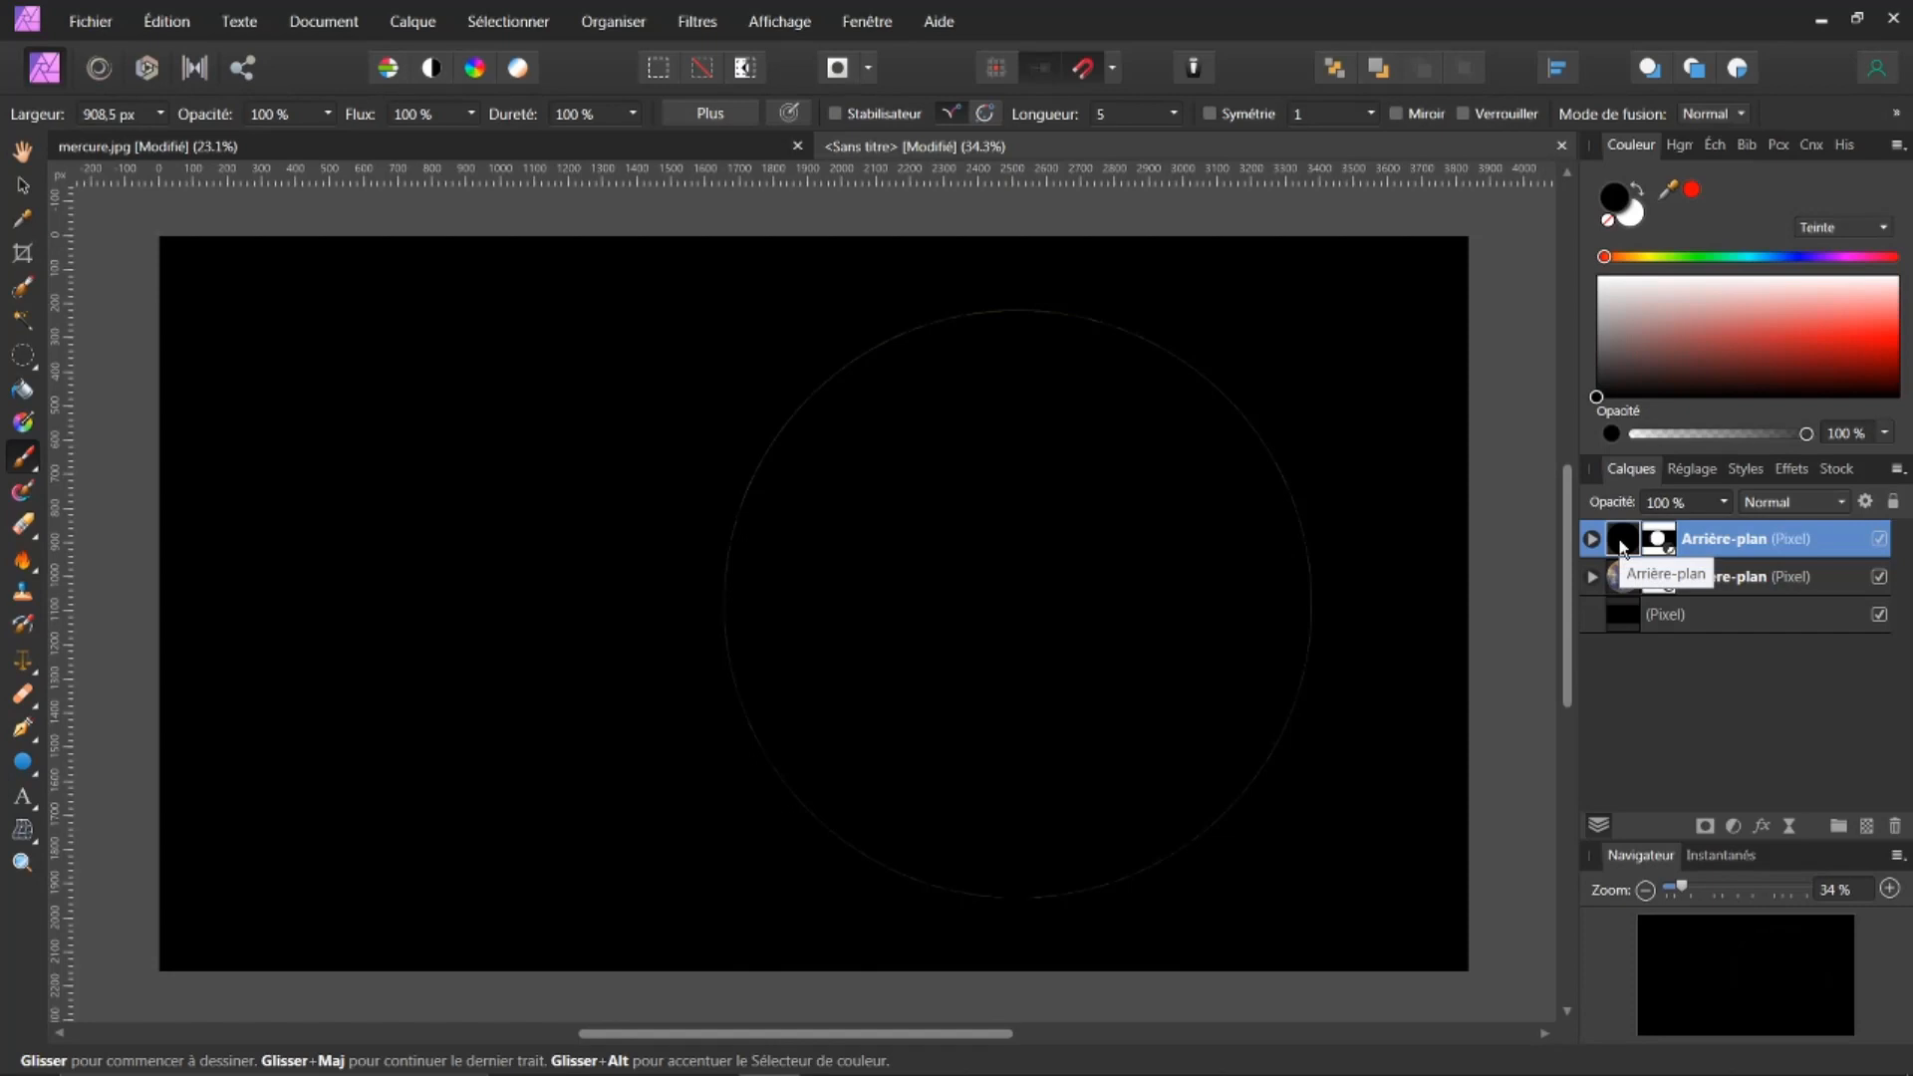
Set the black duplicate's blend mode to Addition and rename the layer effets
left_click(1841, 503)
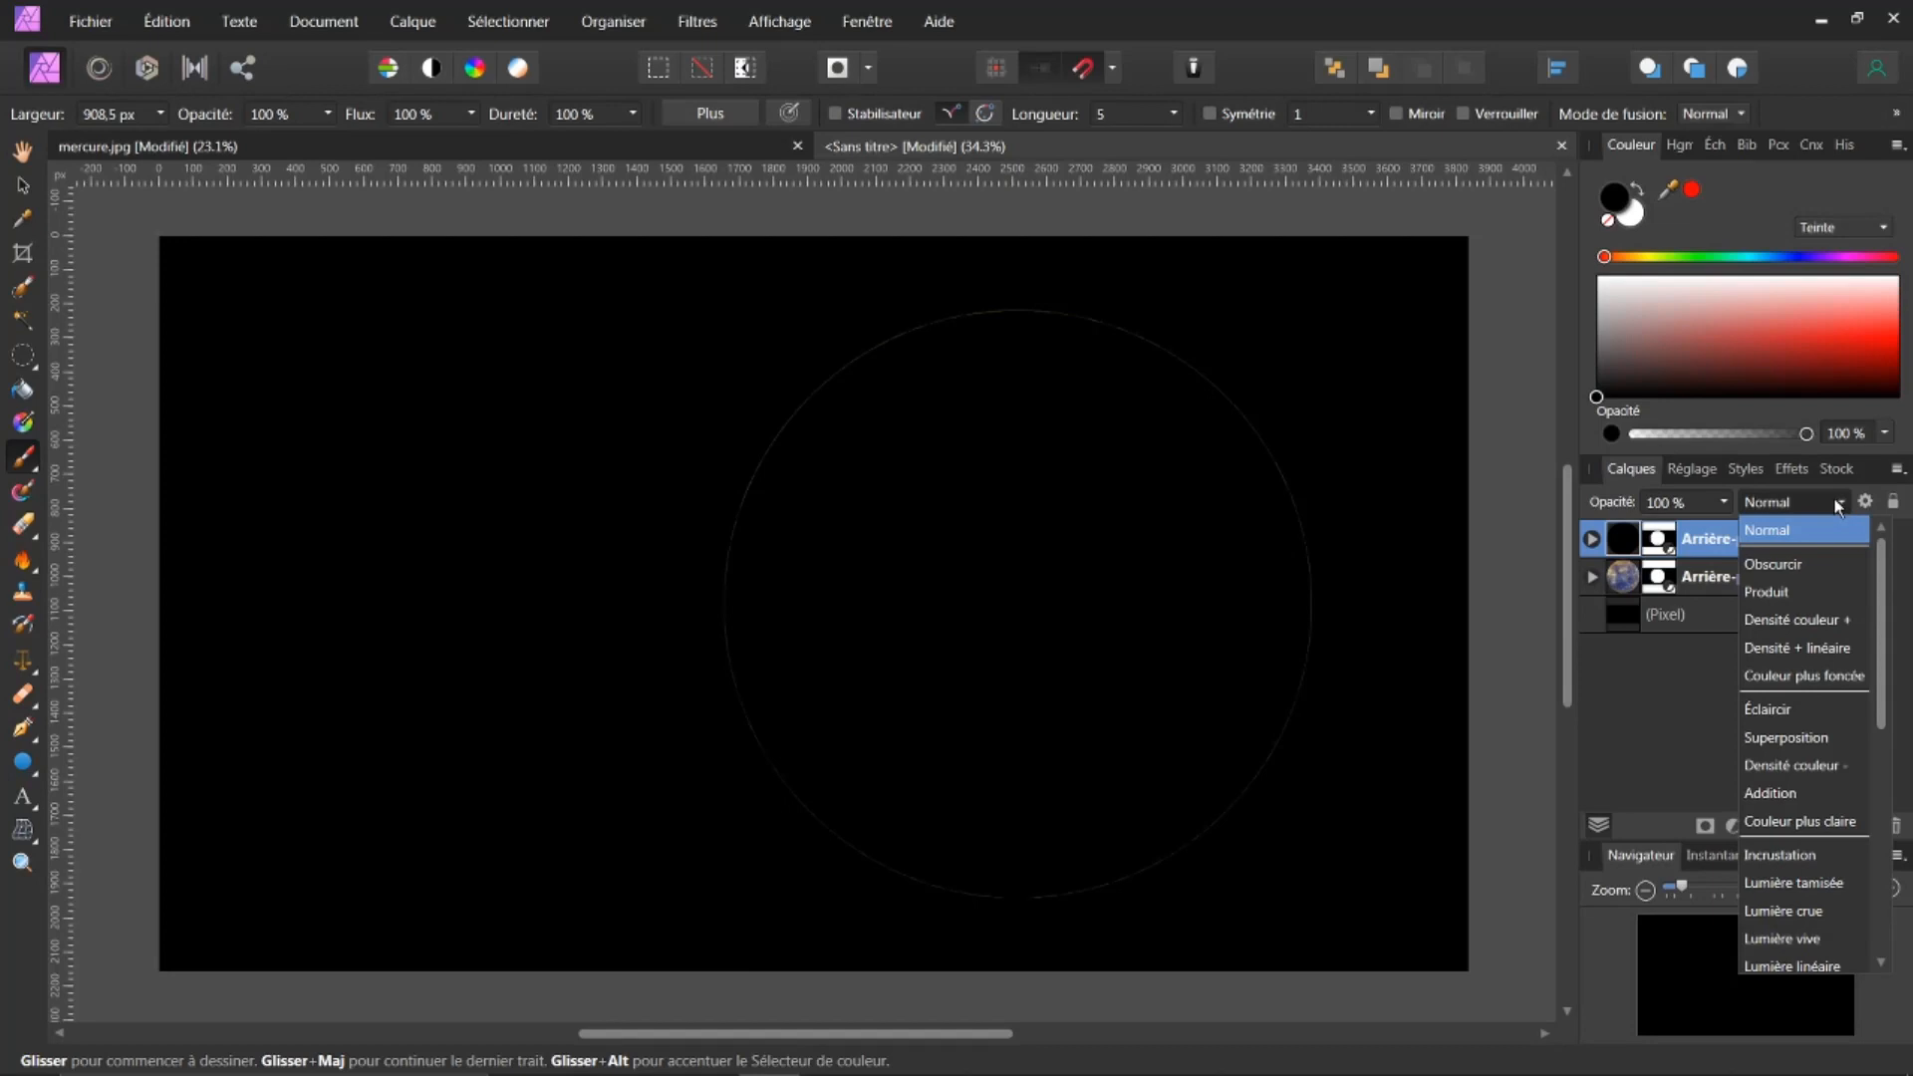
left_click(1751, 792)
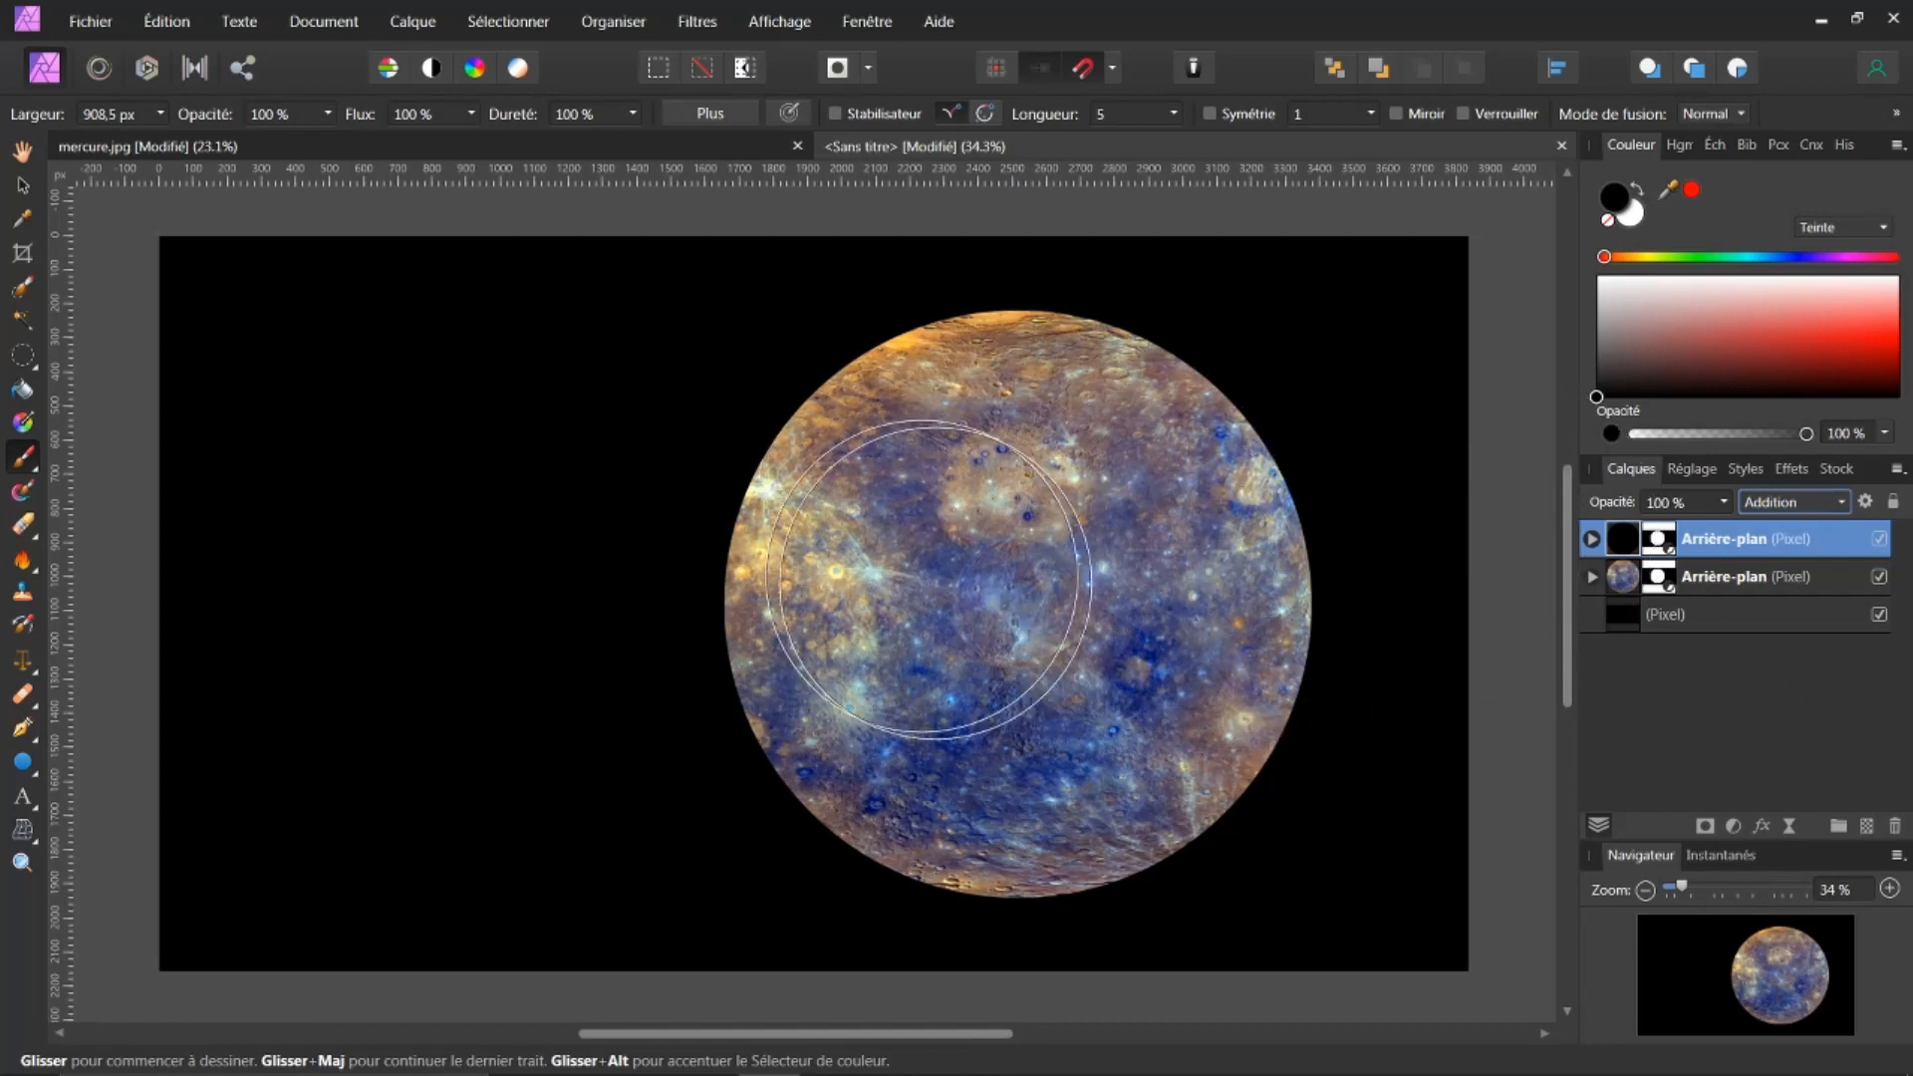
double_click(1722, 546)
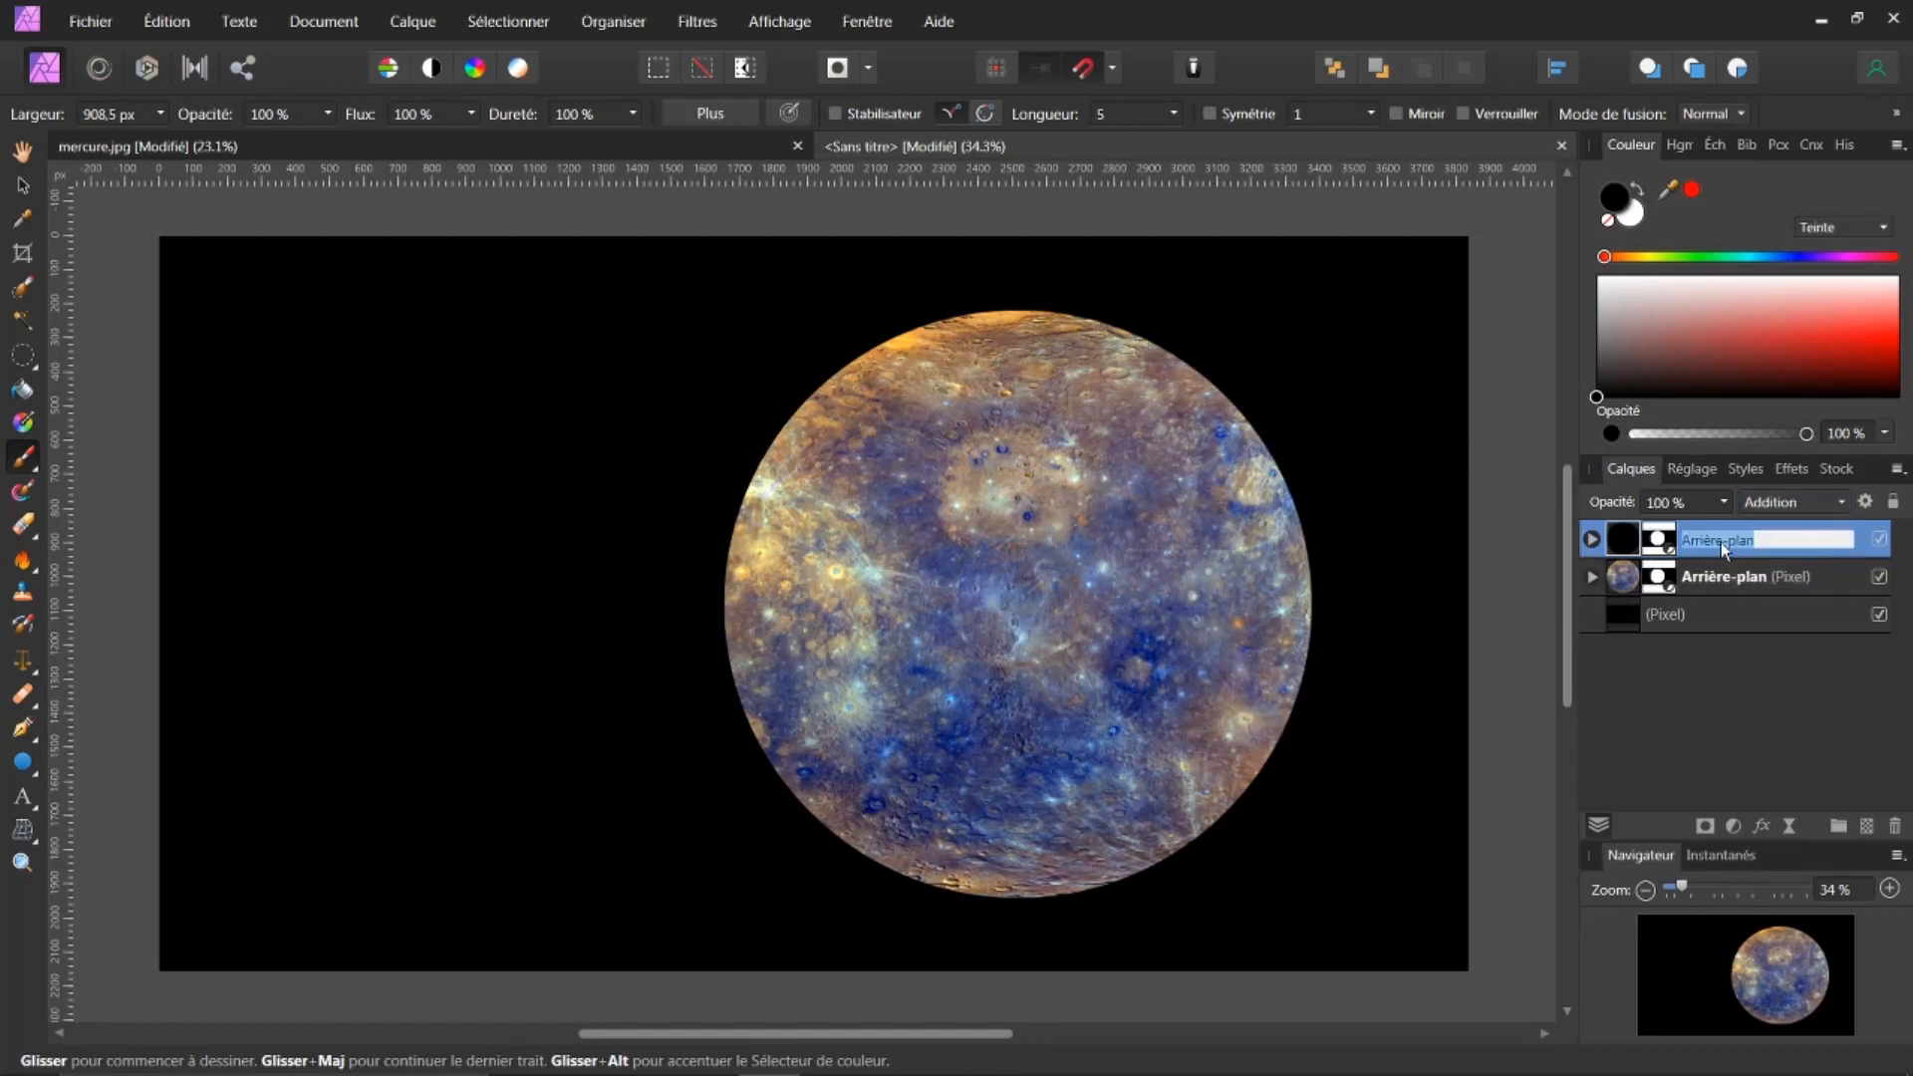
type("effets")
key("Return")
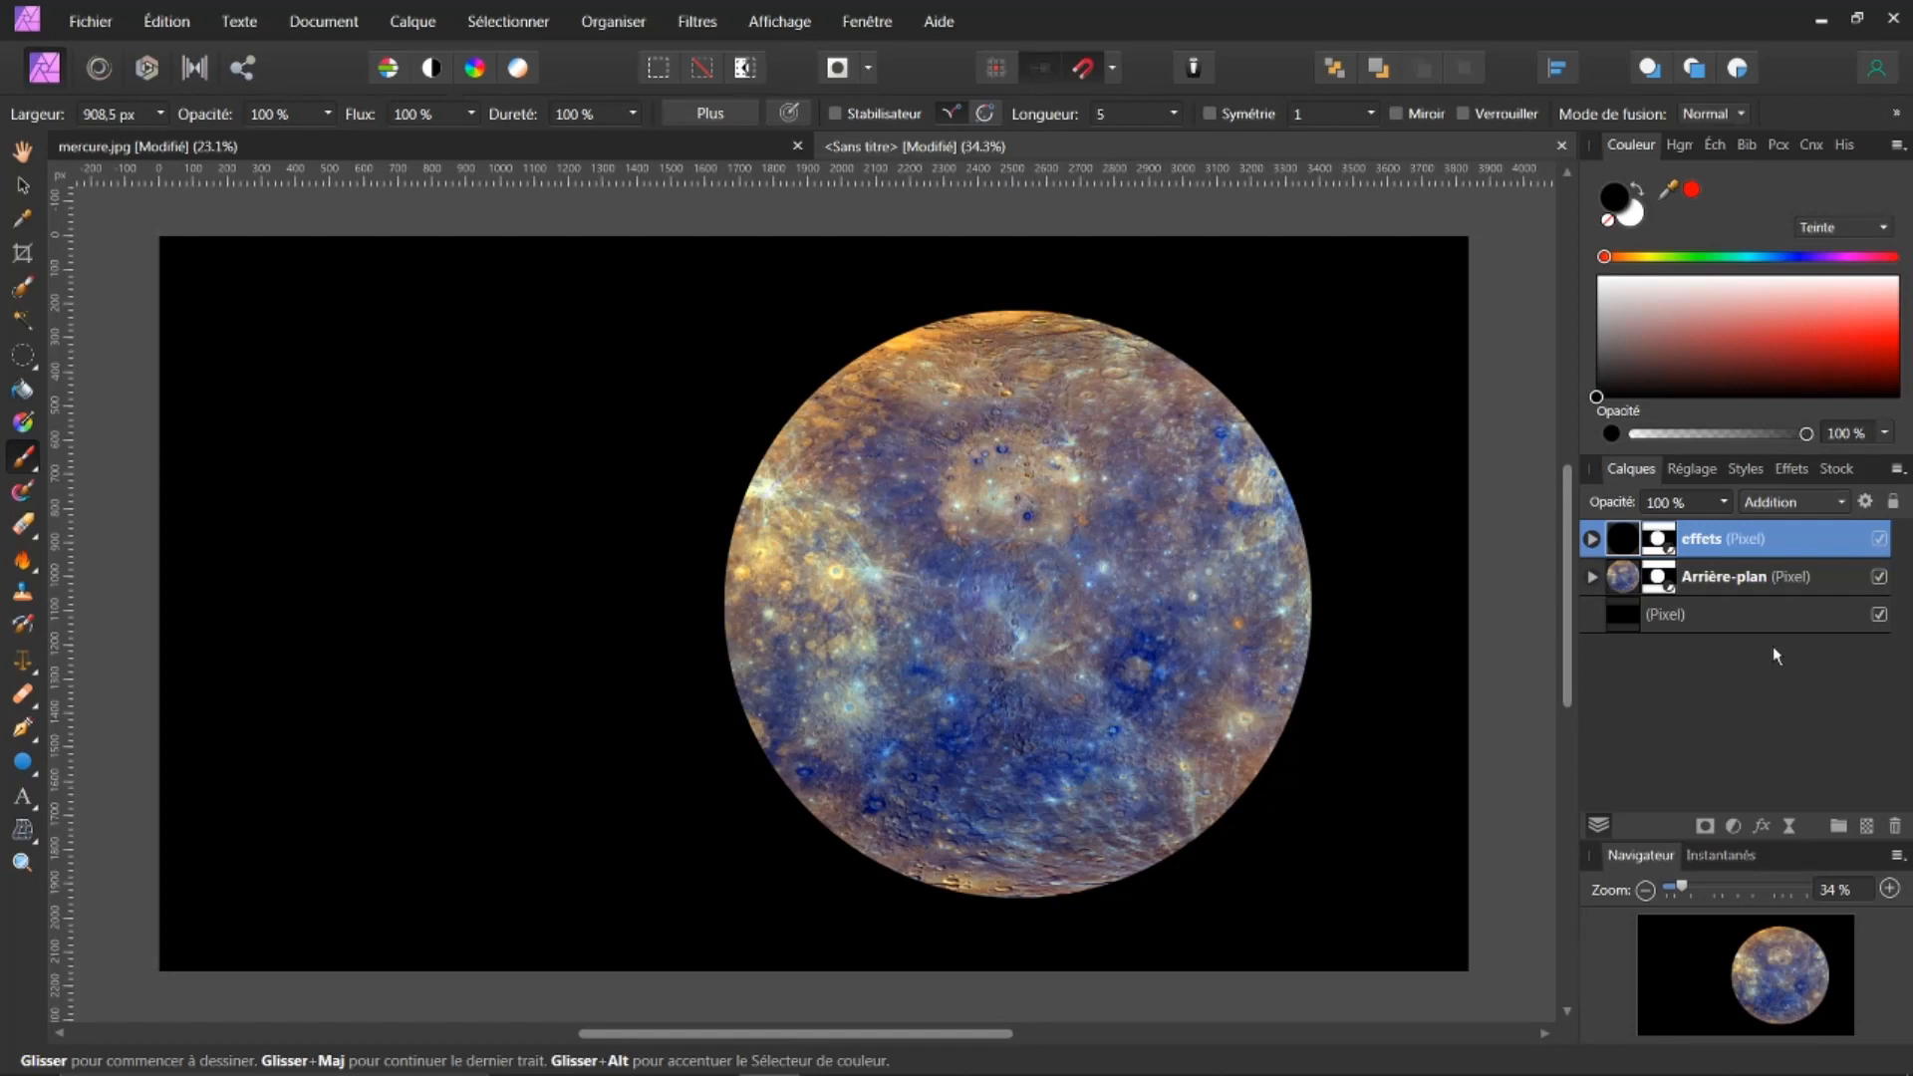
mouse_move(441, 1046)
left_click(1763, 833)
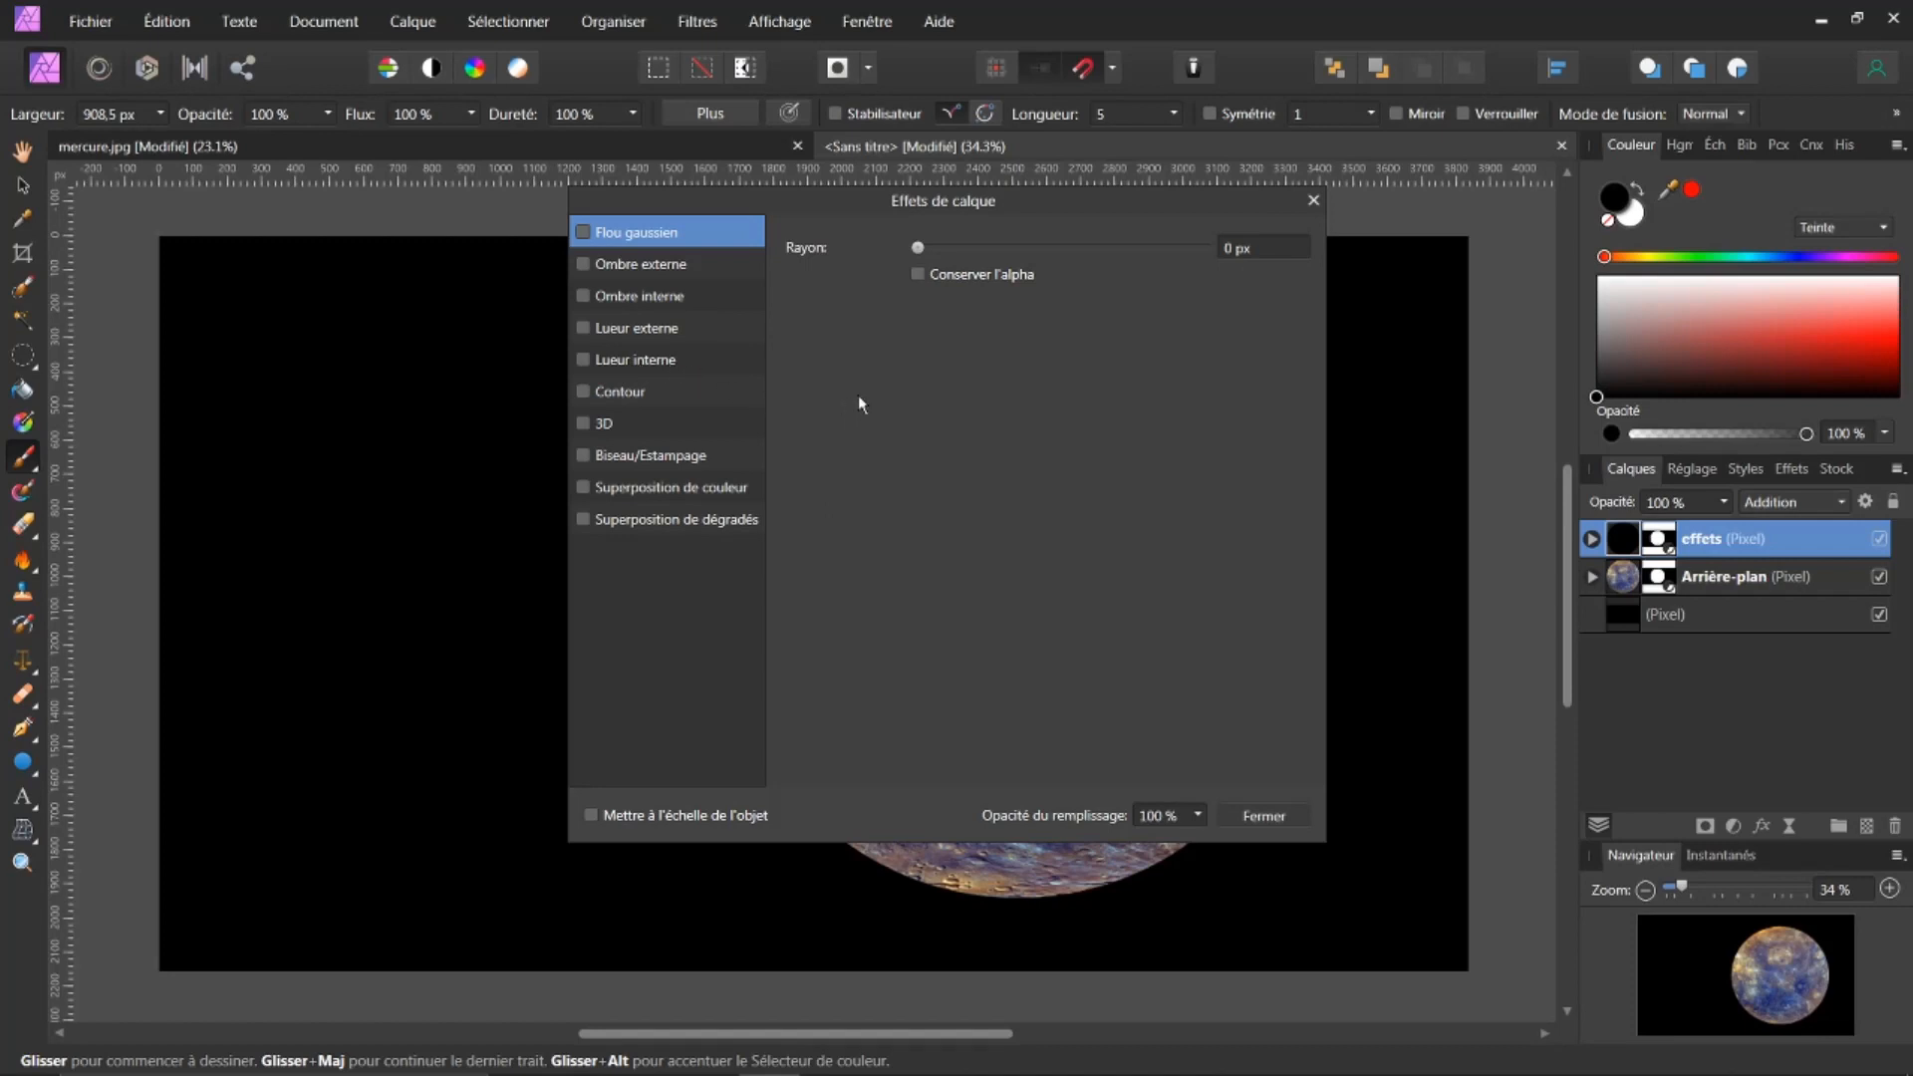
left_click(1313, 202)
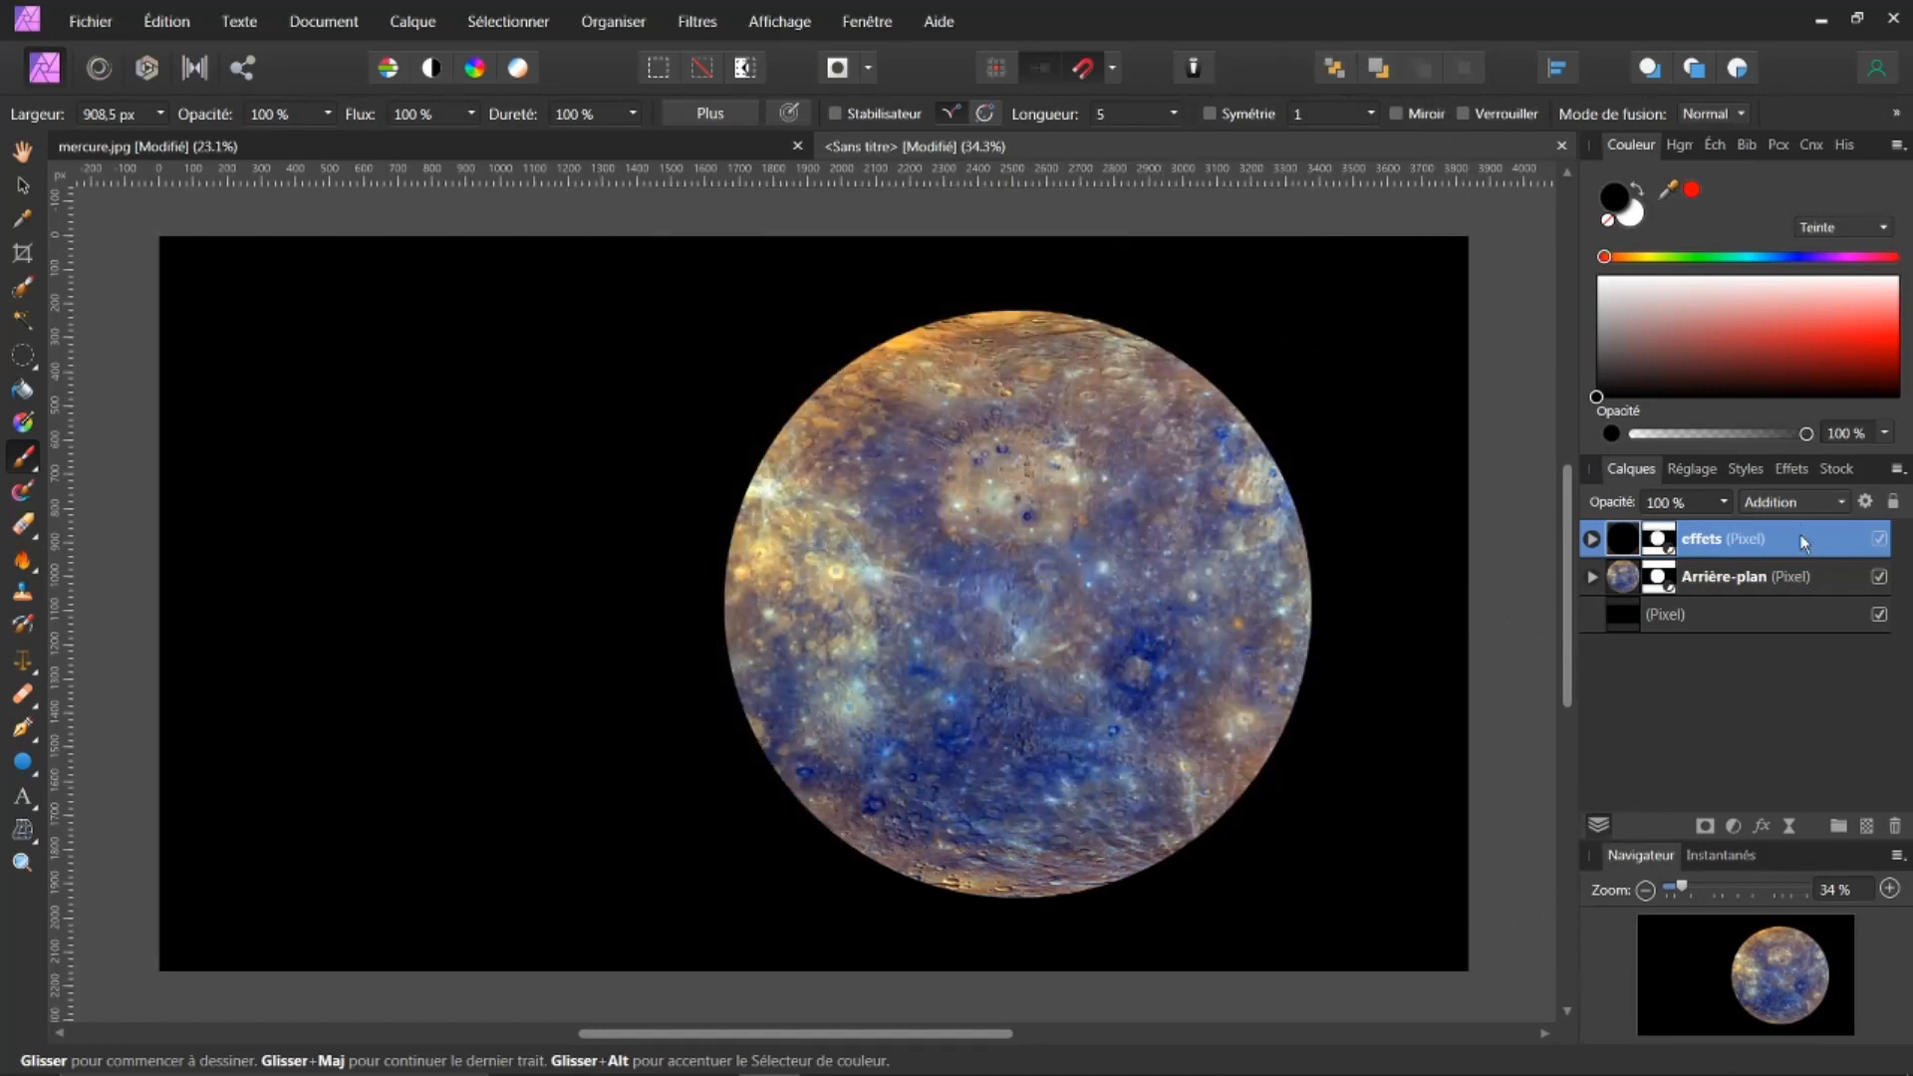
Add a white outer glow (Lueur externe) to the effets layer with 100% opacity and a radius of about 37.3 px
left_click(1795, 469)
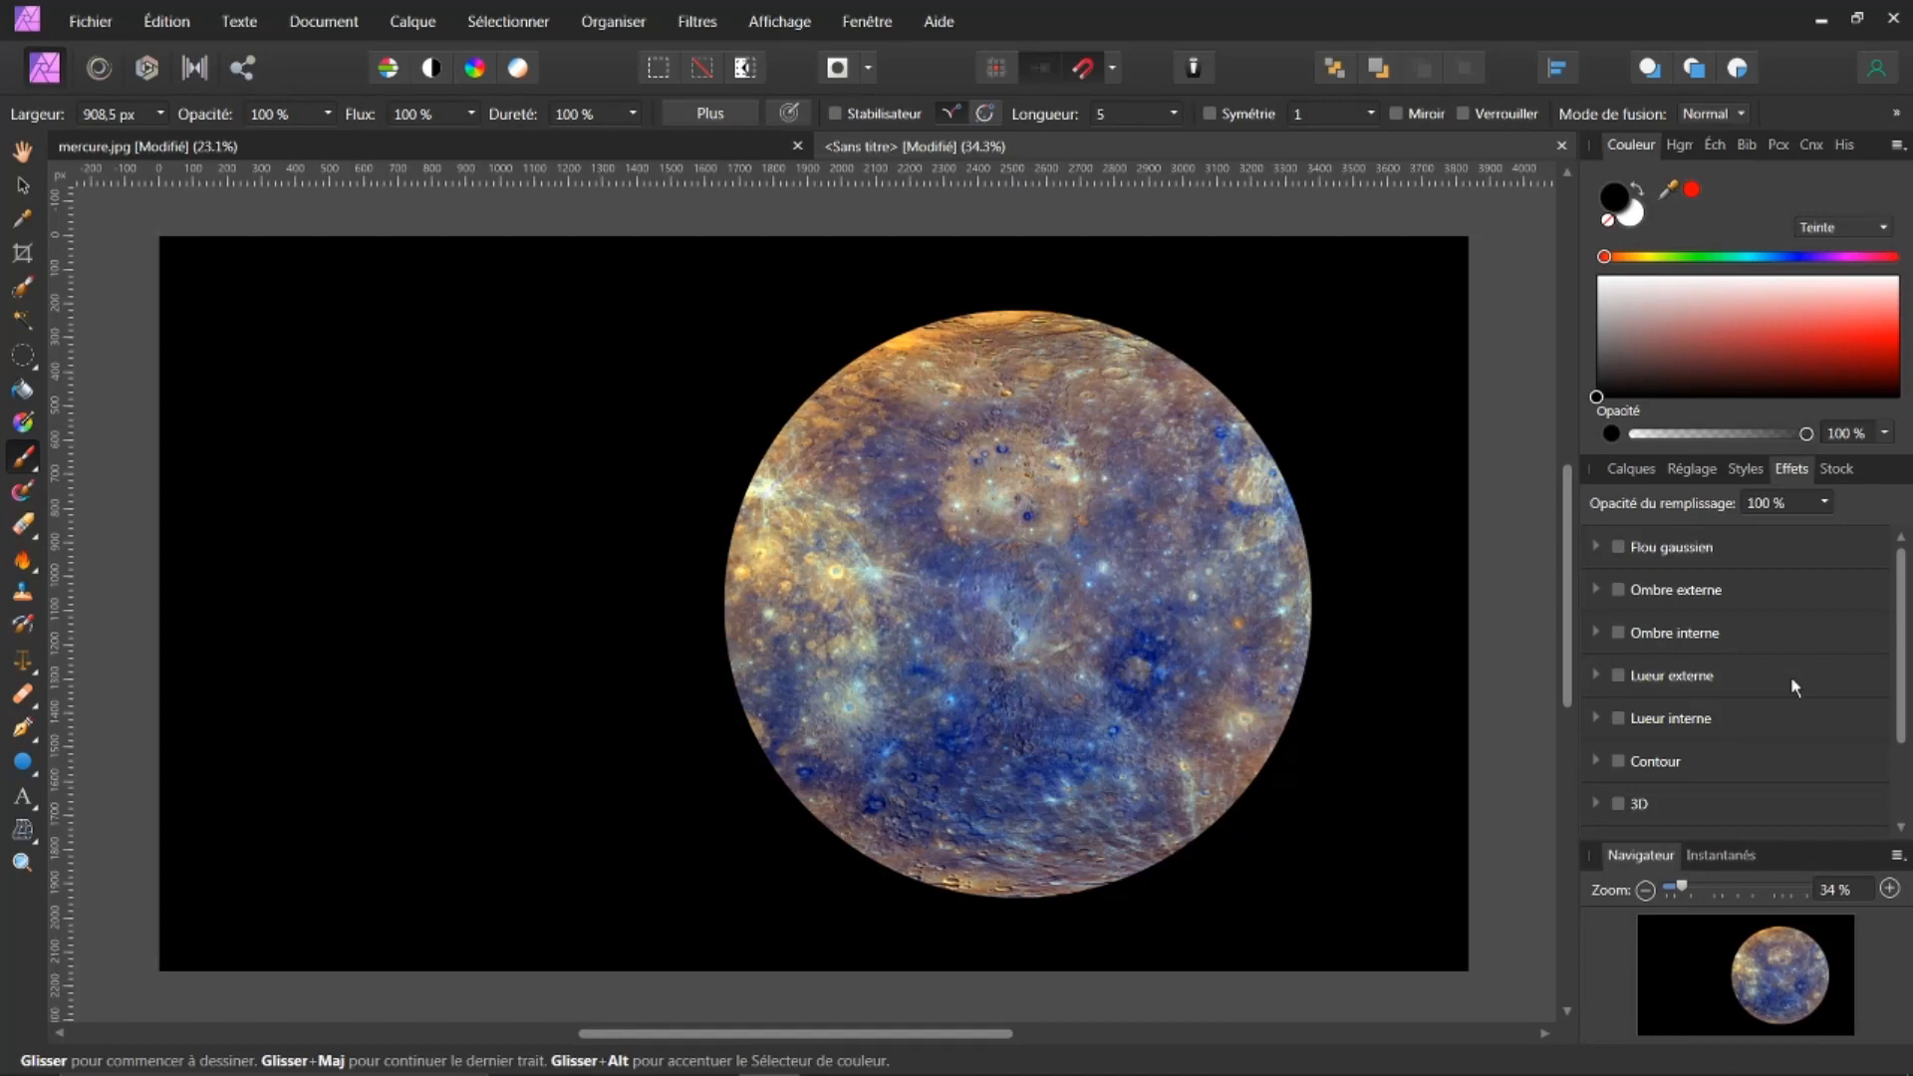
left_click(1594, 674)
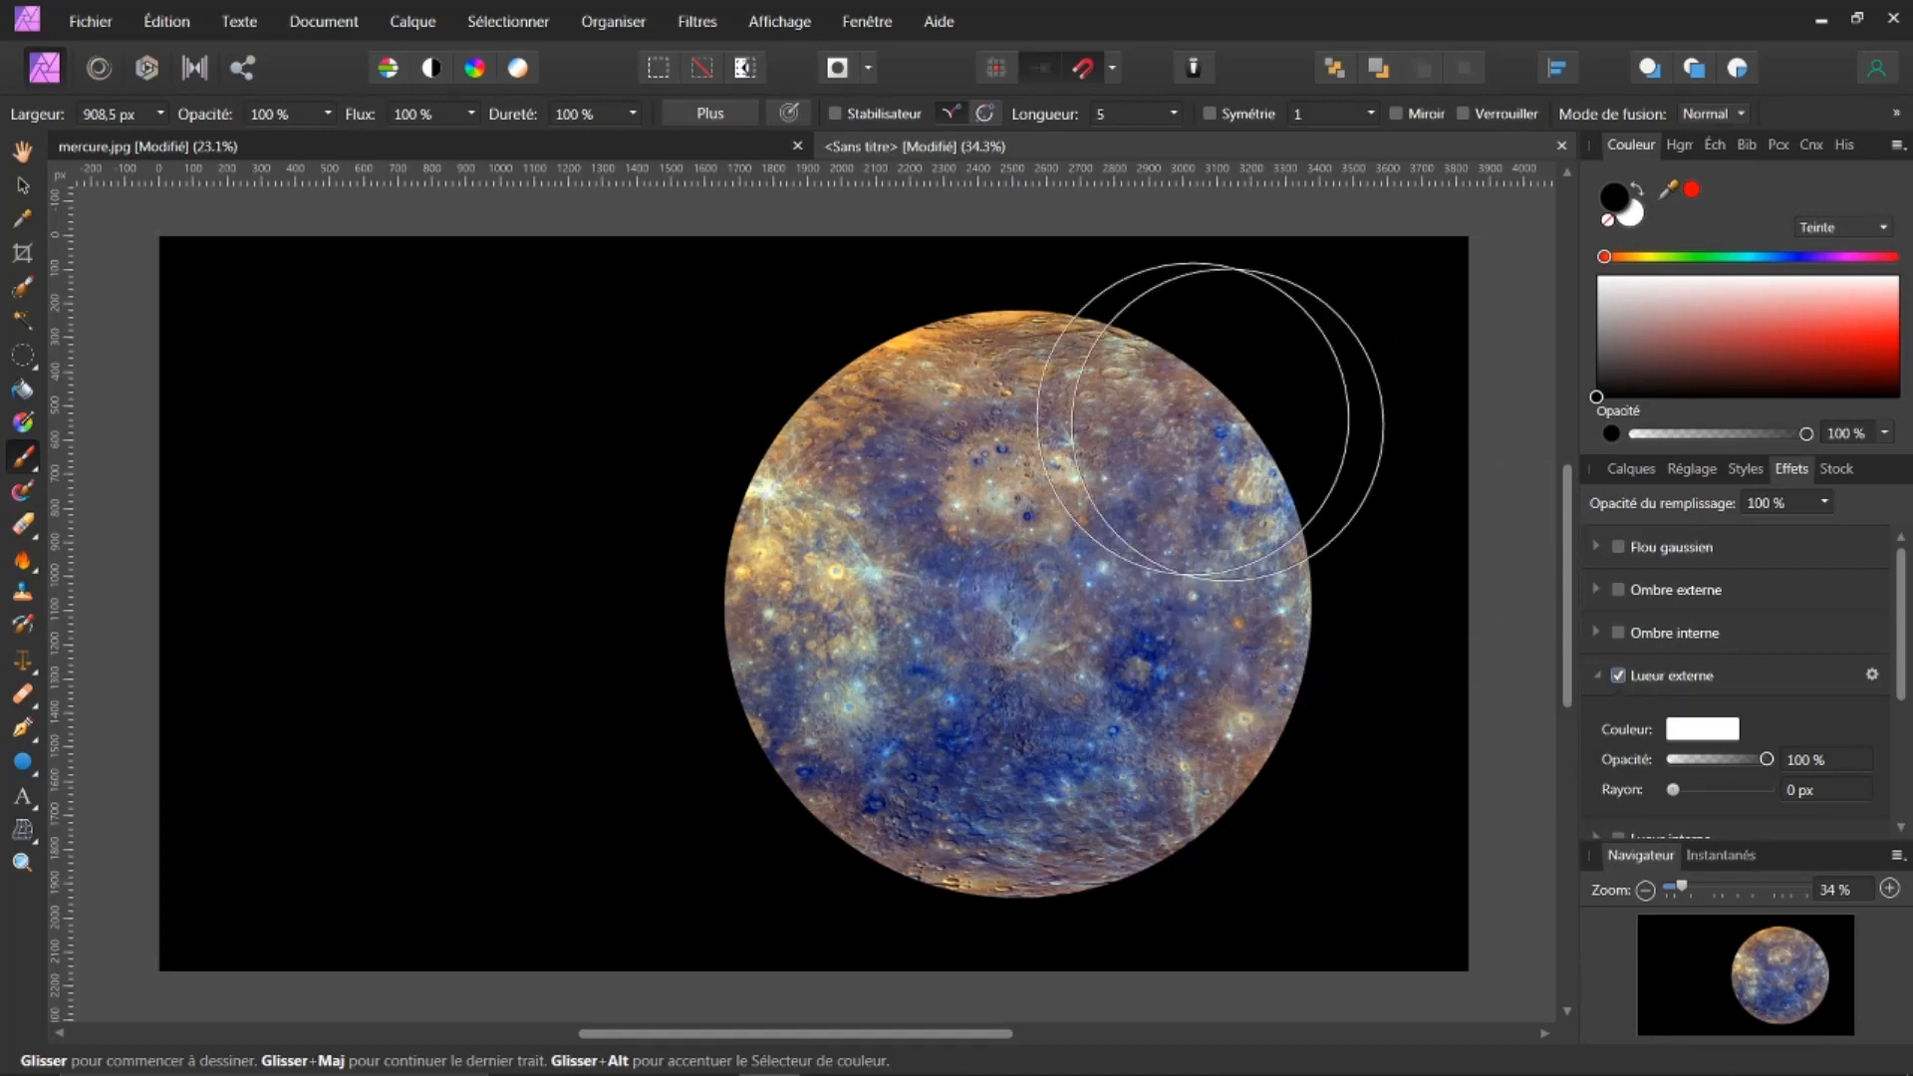
scroll(1707, 669, "down", 1)
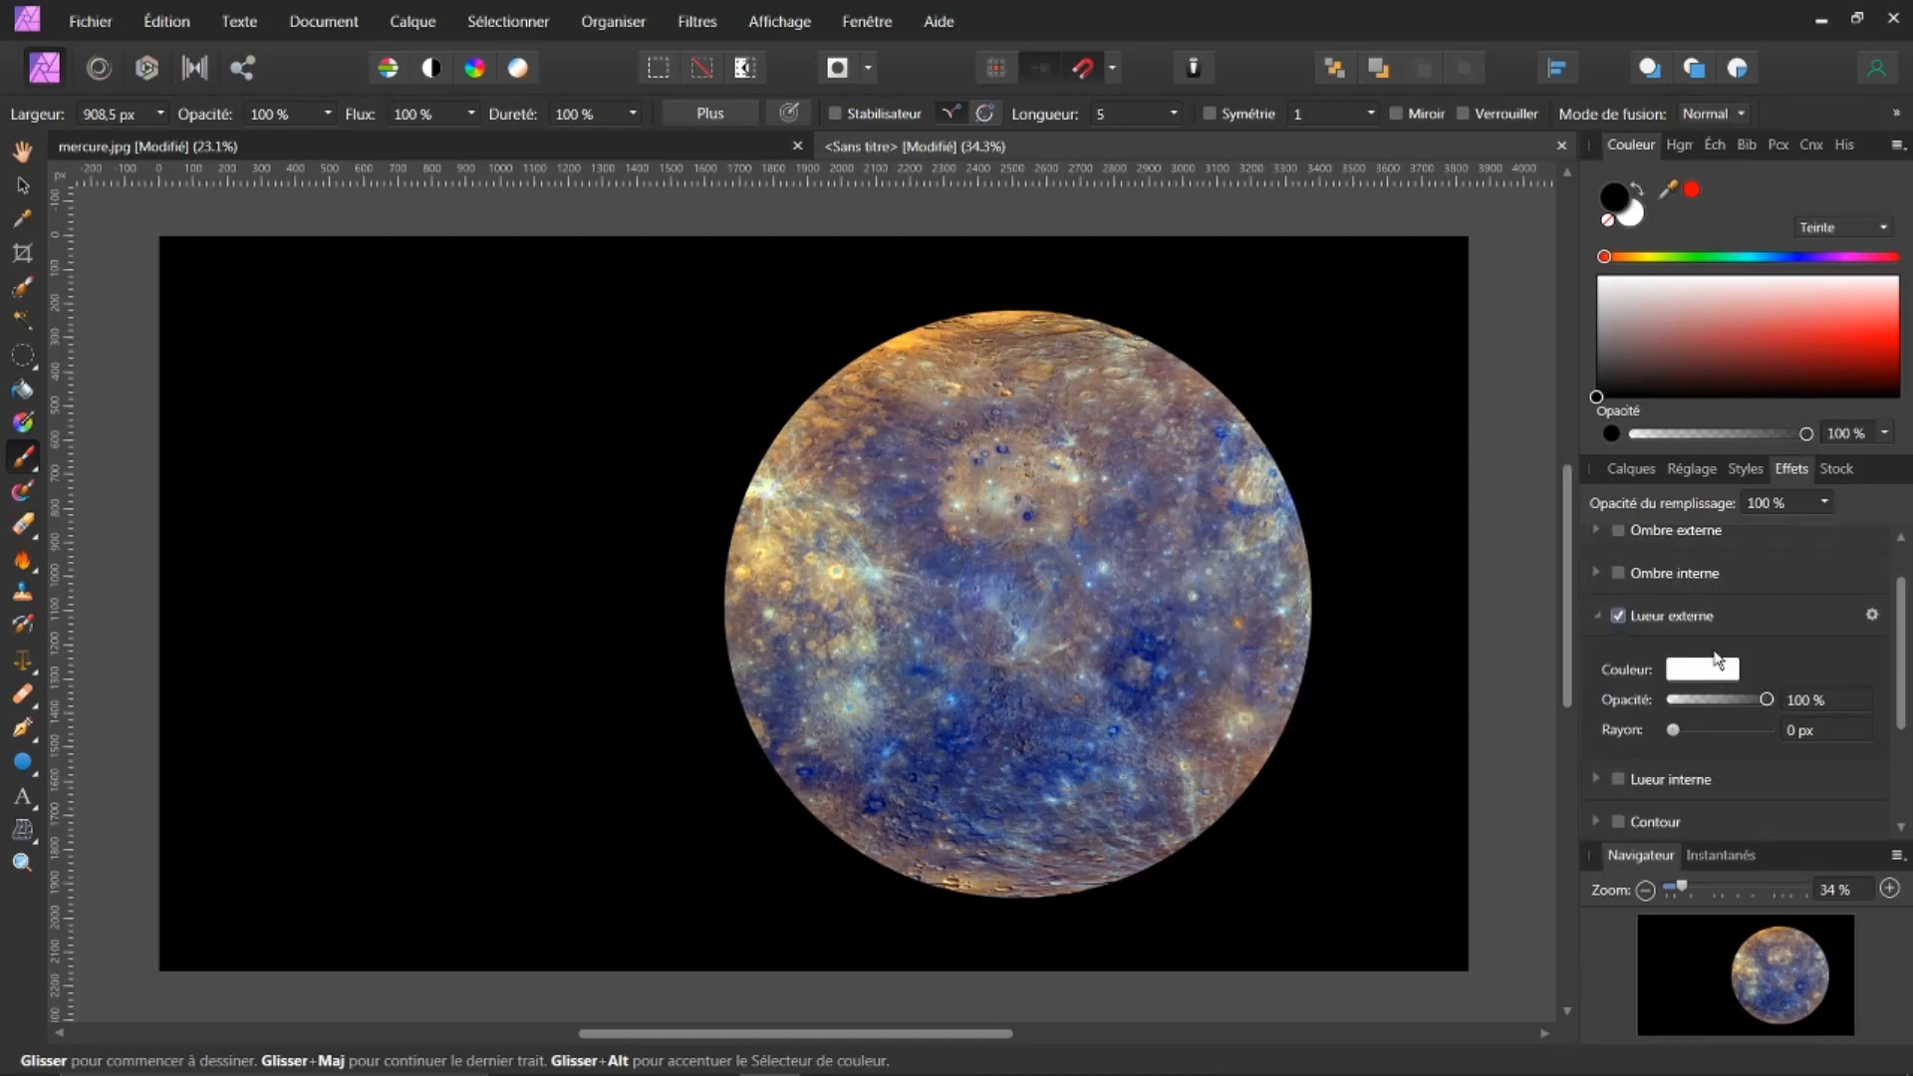
left_click_drag(1673, 734, 1753, 747)
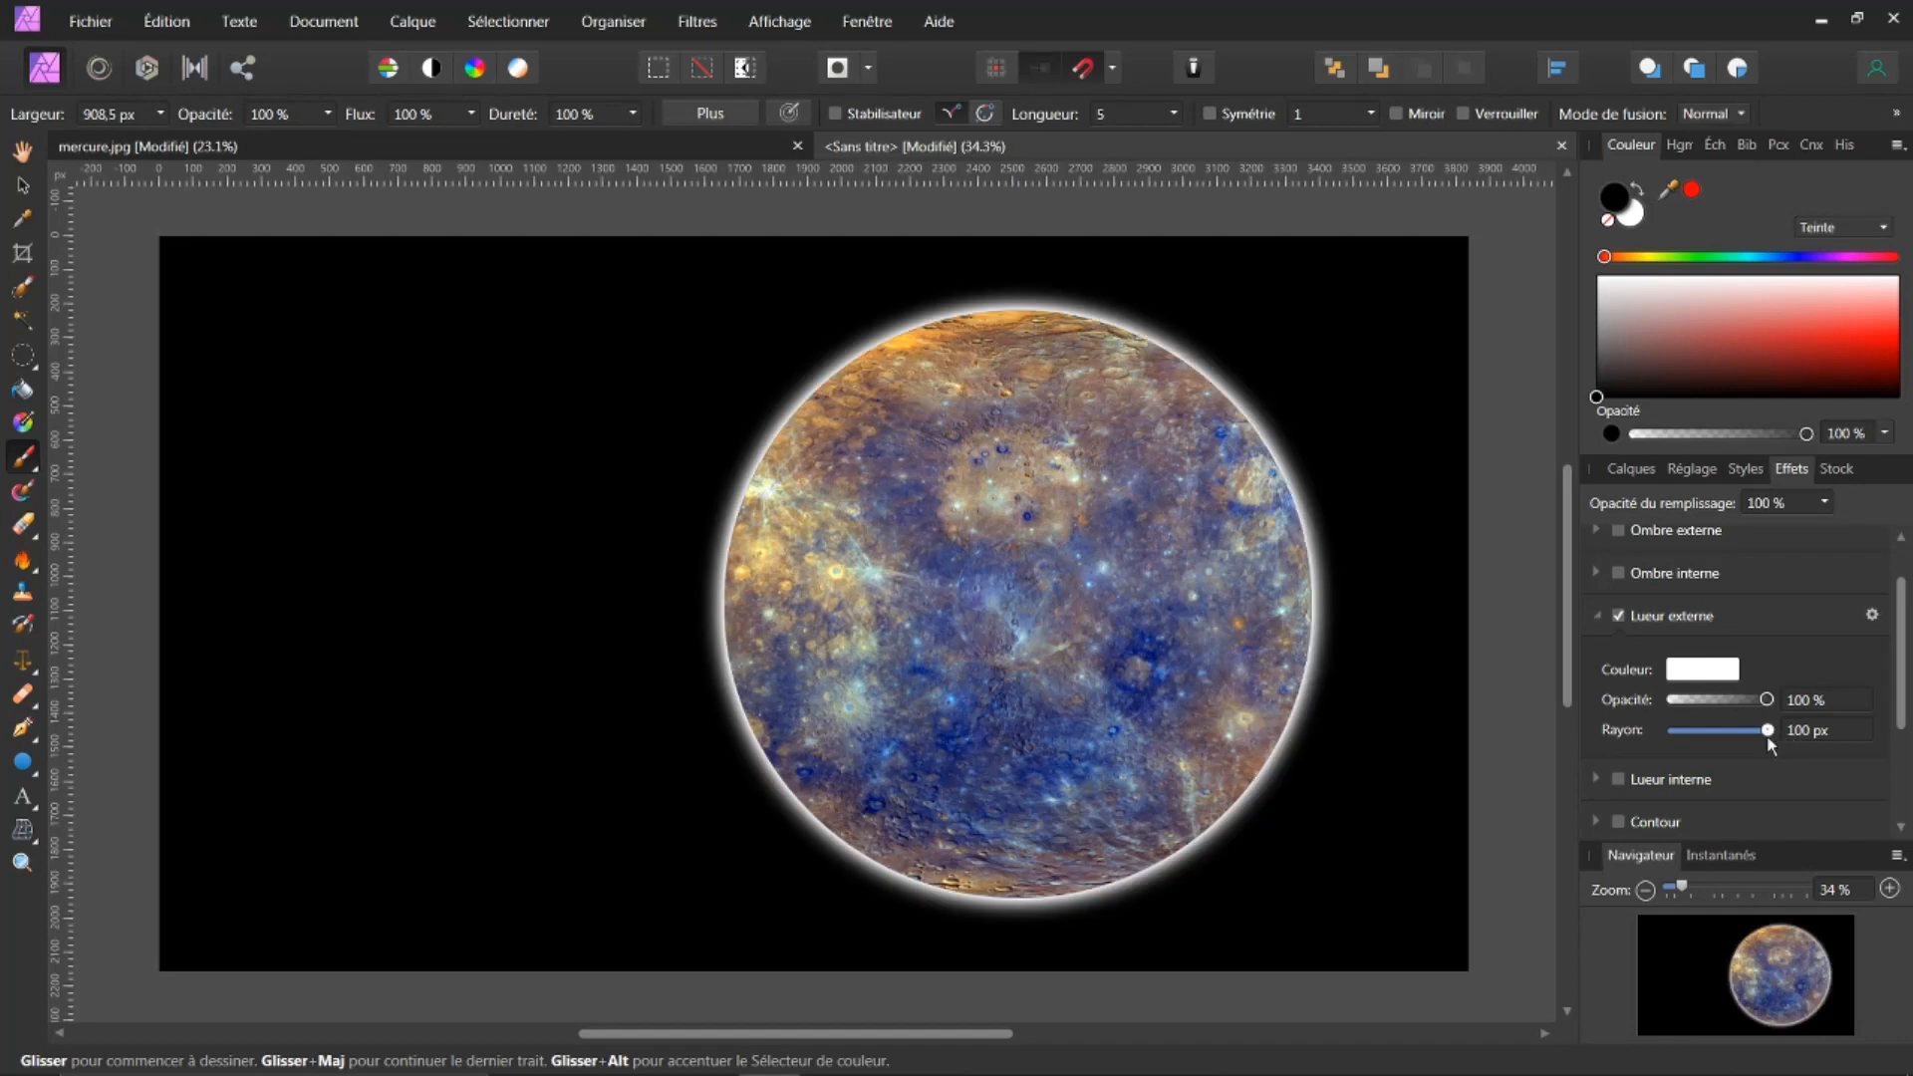
left_click_drag(1770, 742, 1746, 741)
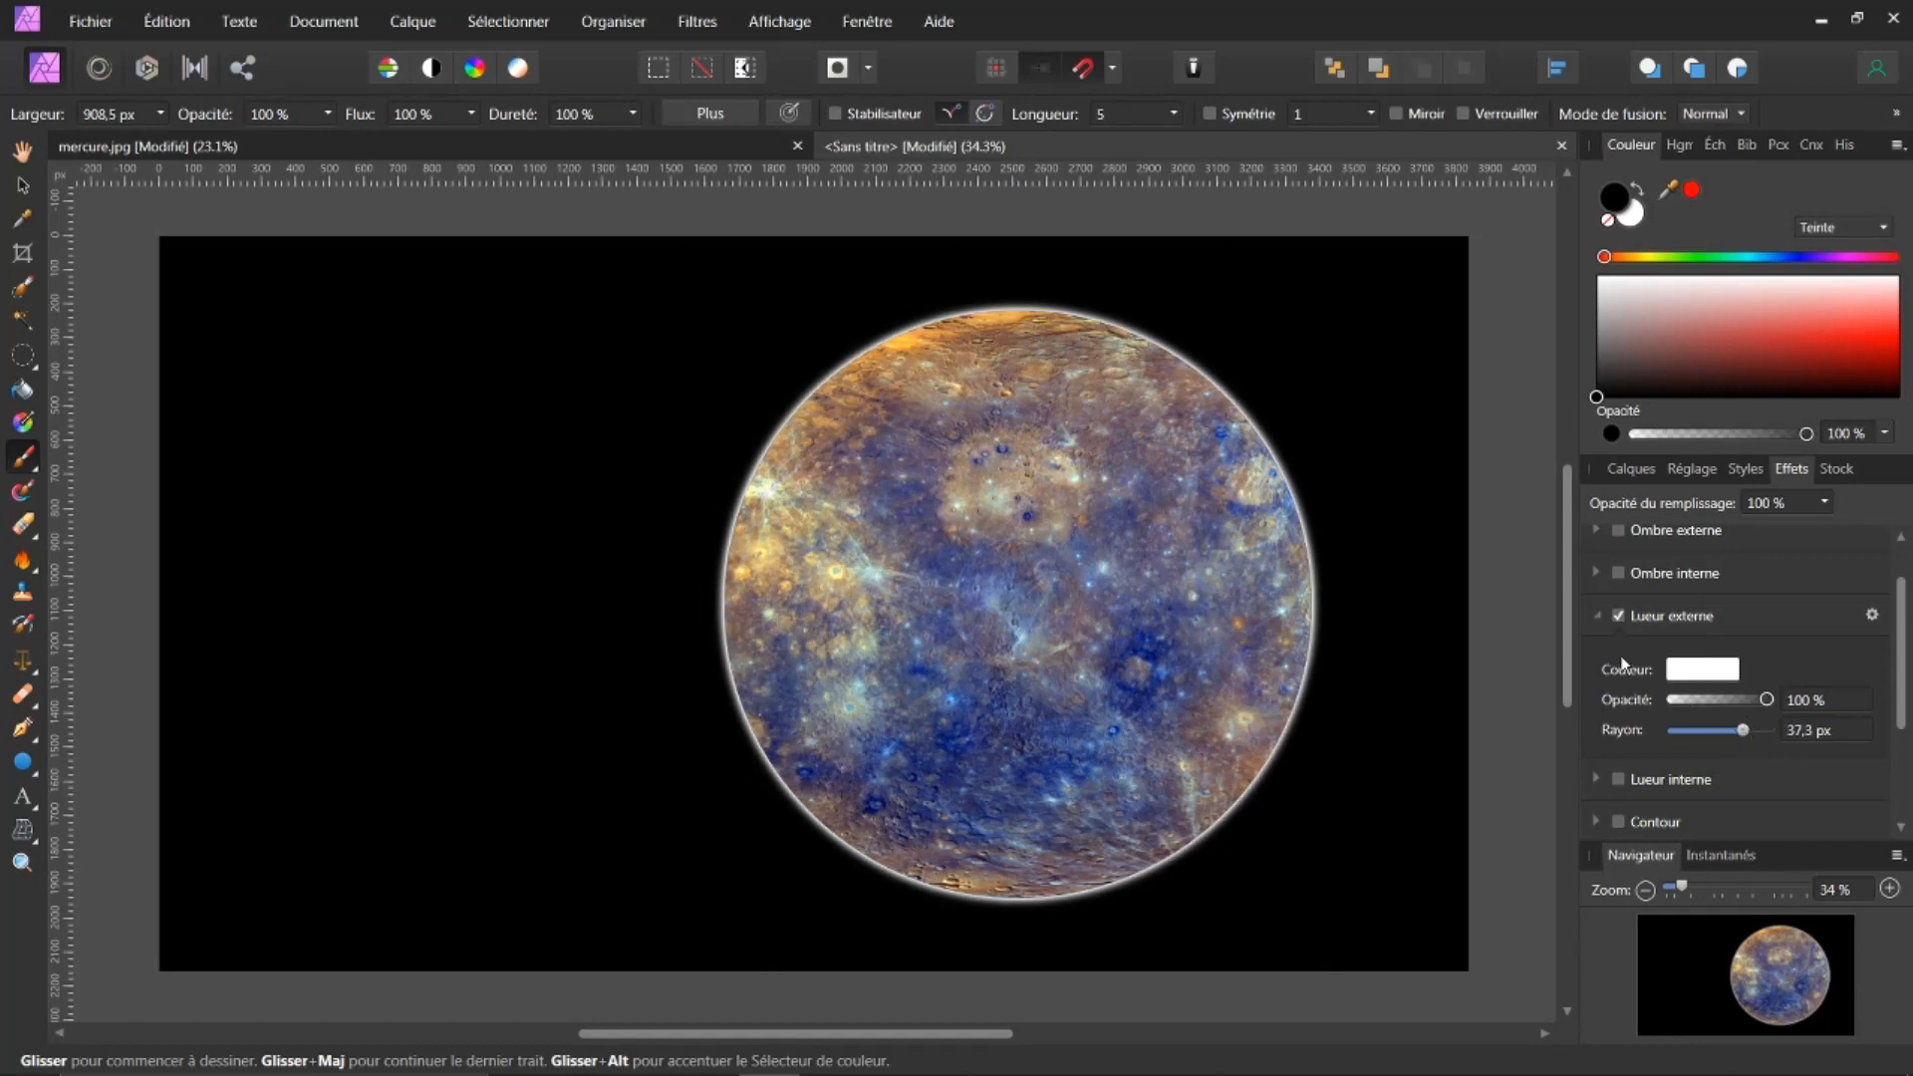
left_click(1598, 616)
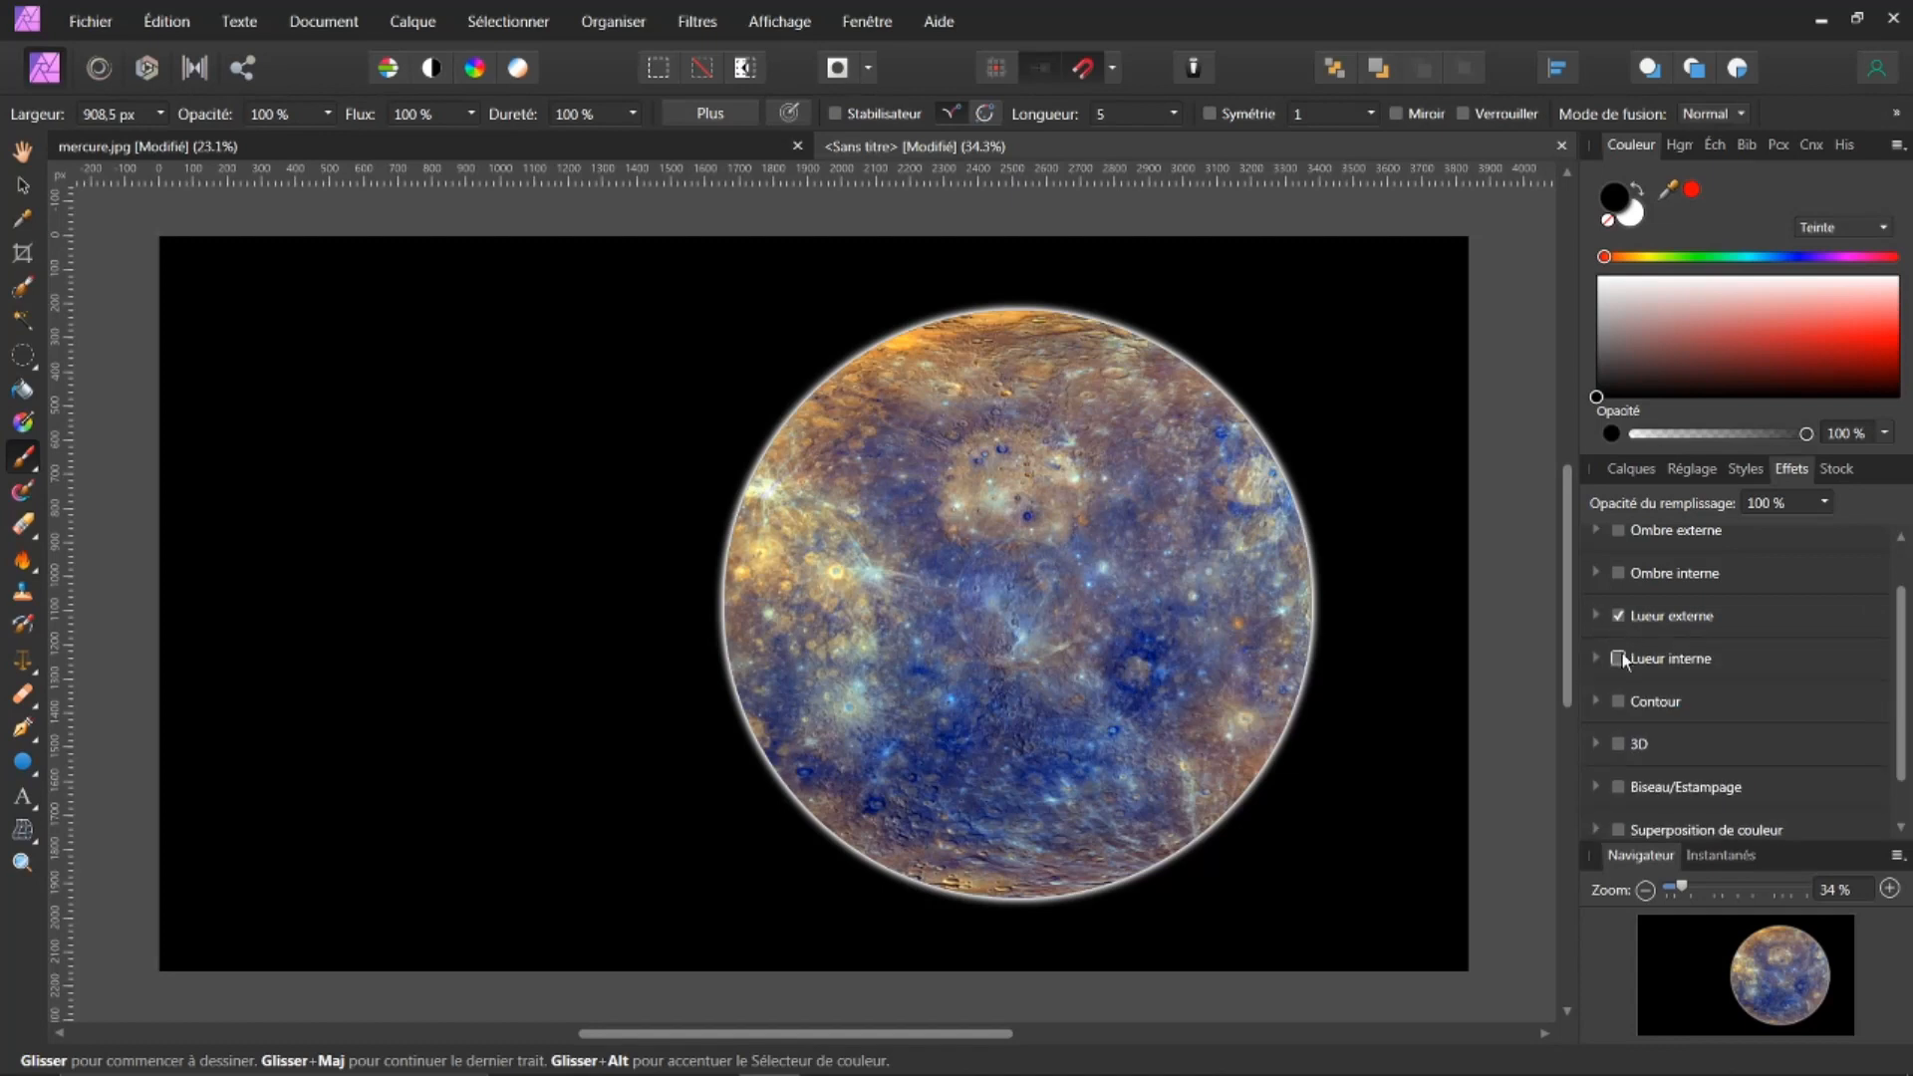
Add a white inner glow (Lueur interne) to the effets layer with 100% opacity and a radius of 500 px
left_click(1619, 659)
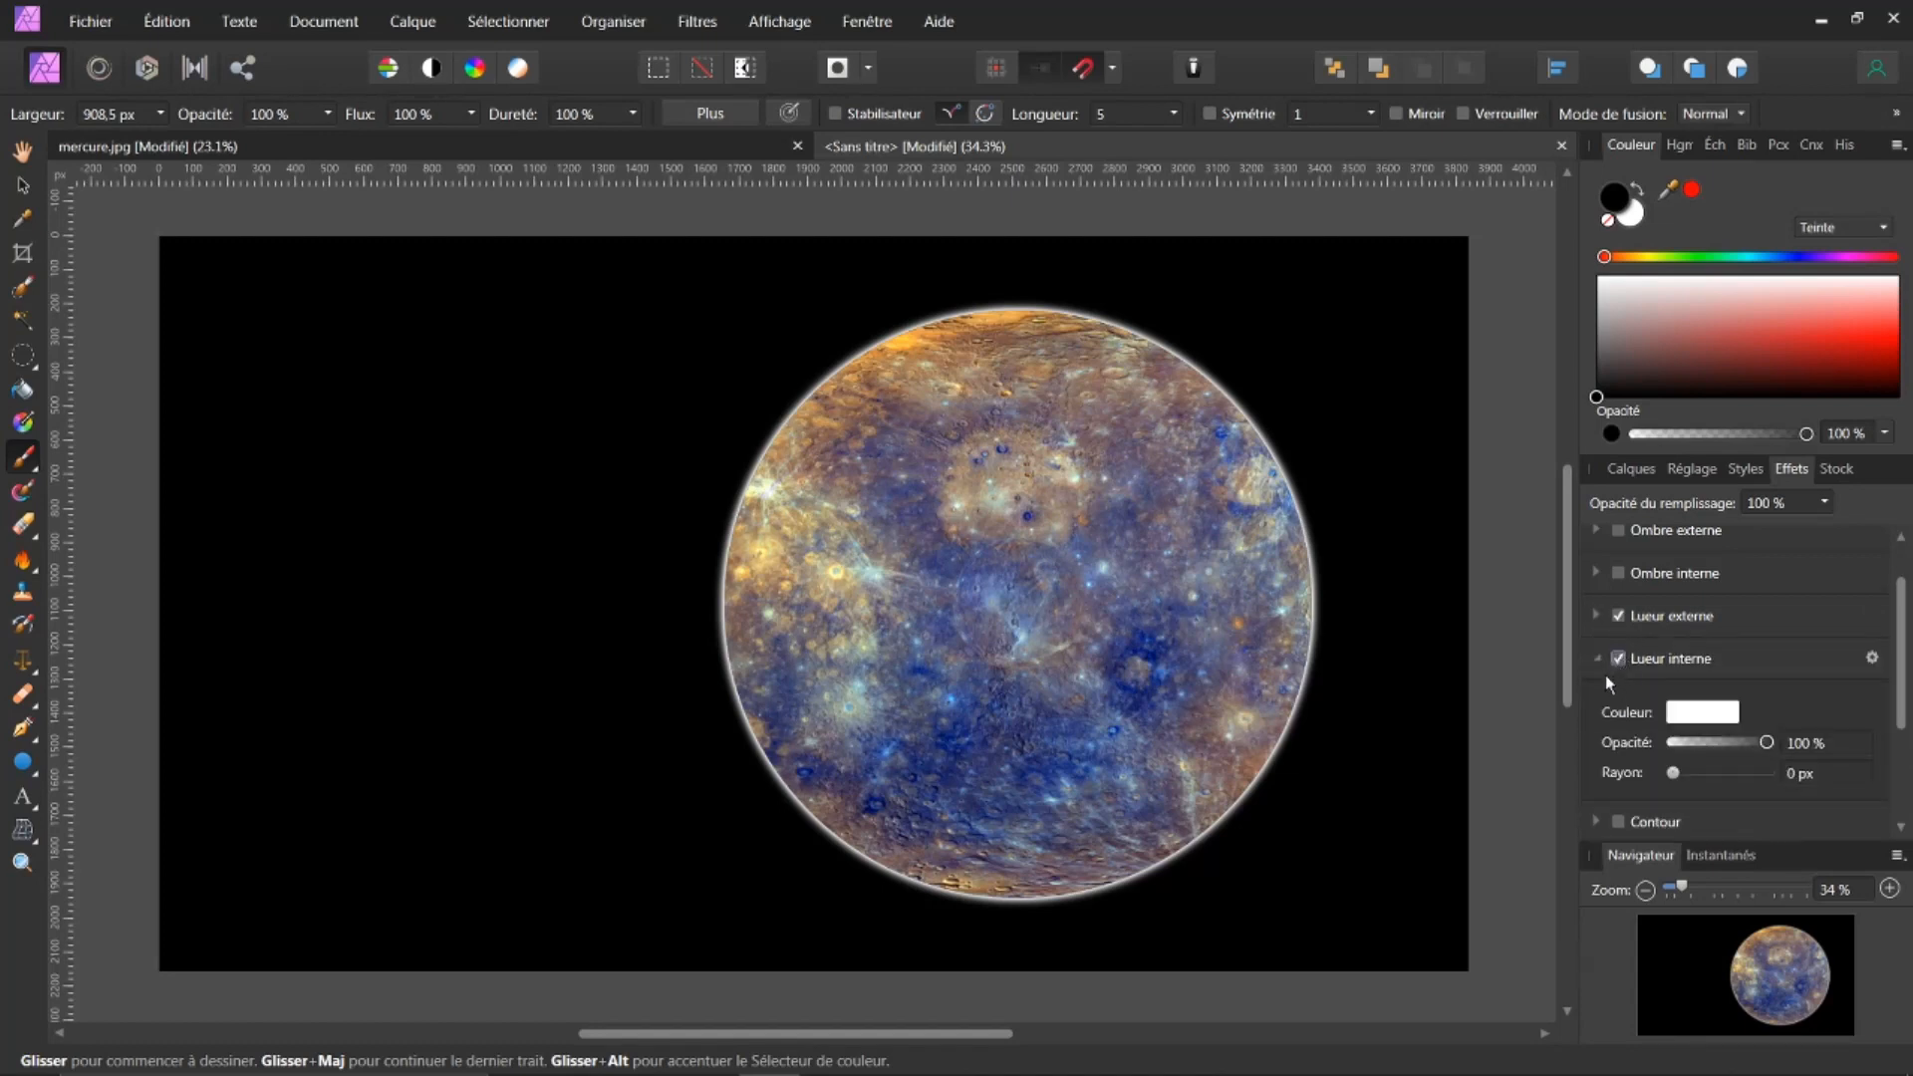
left_click(1687, 772)
left_click_drag(1683, 767, 1769, 774)
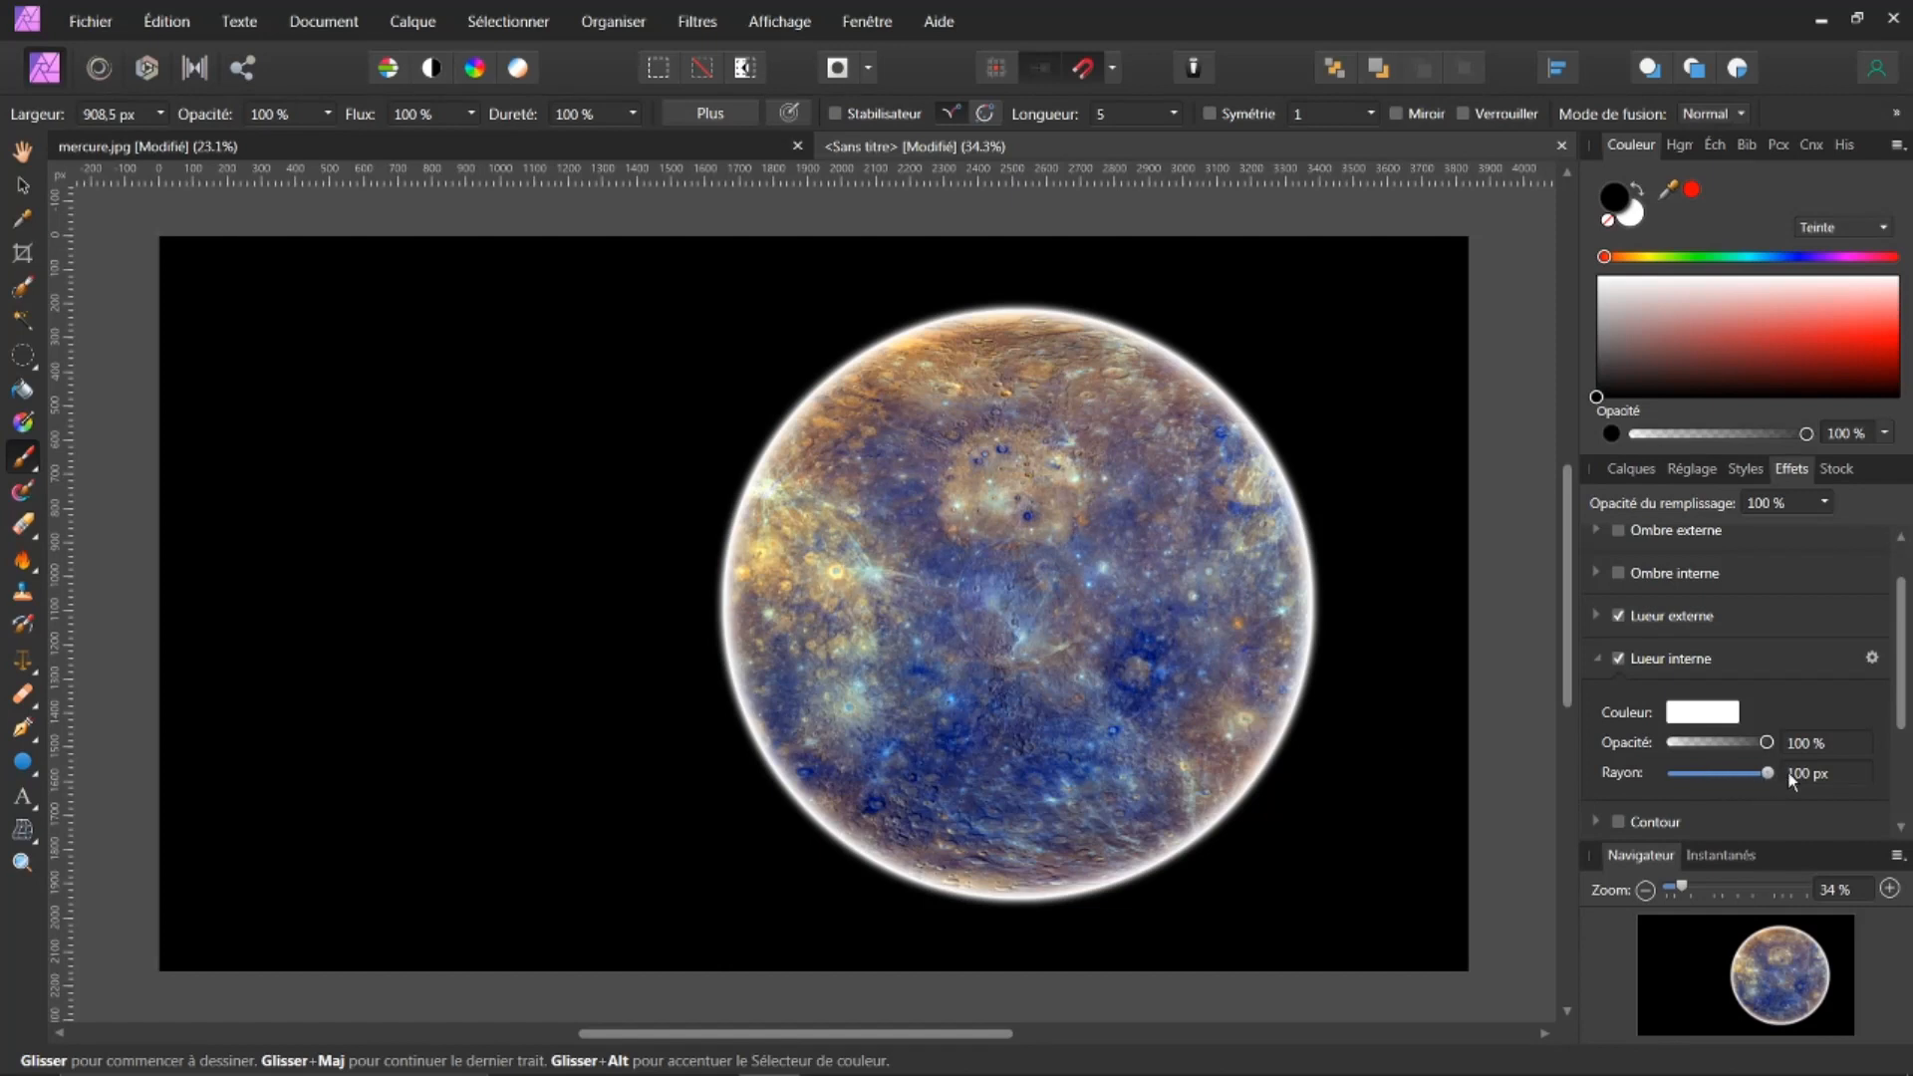
scroll(1796, 776, "up", 4)
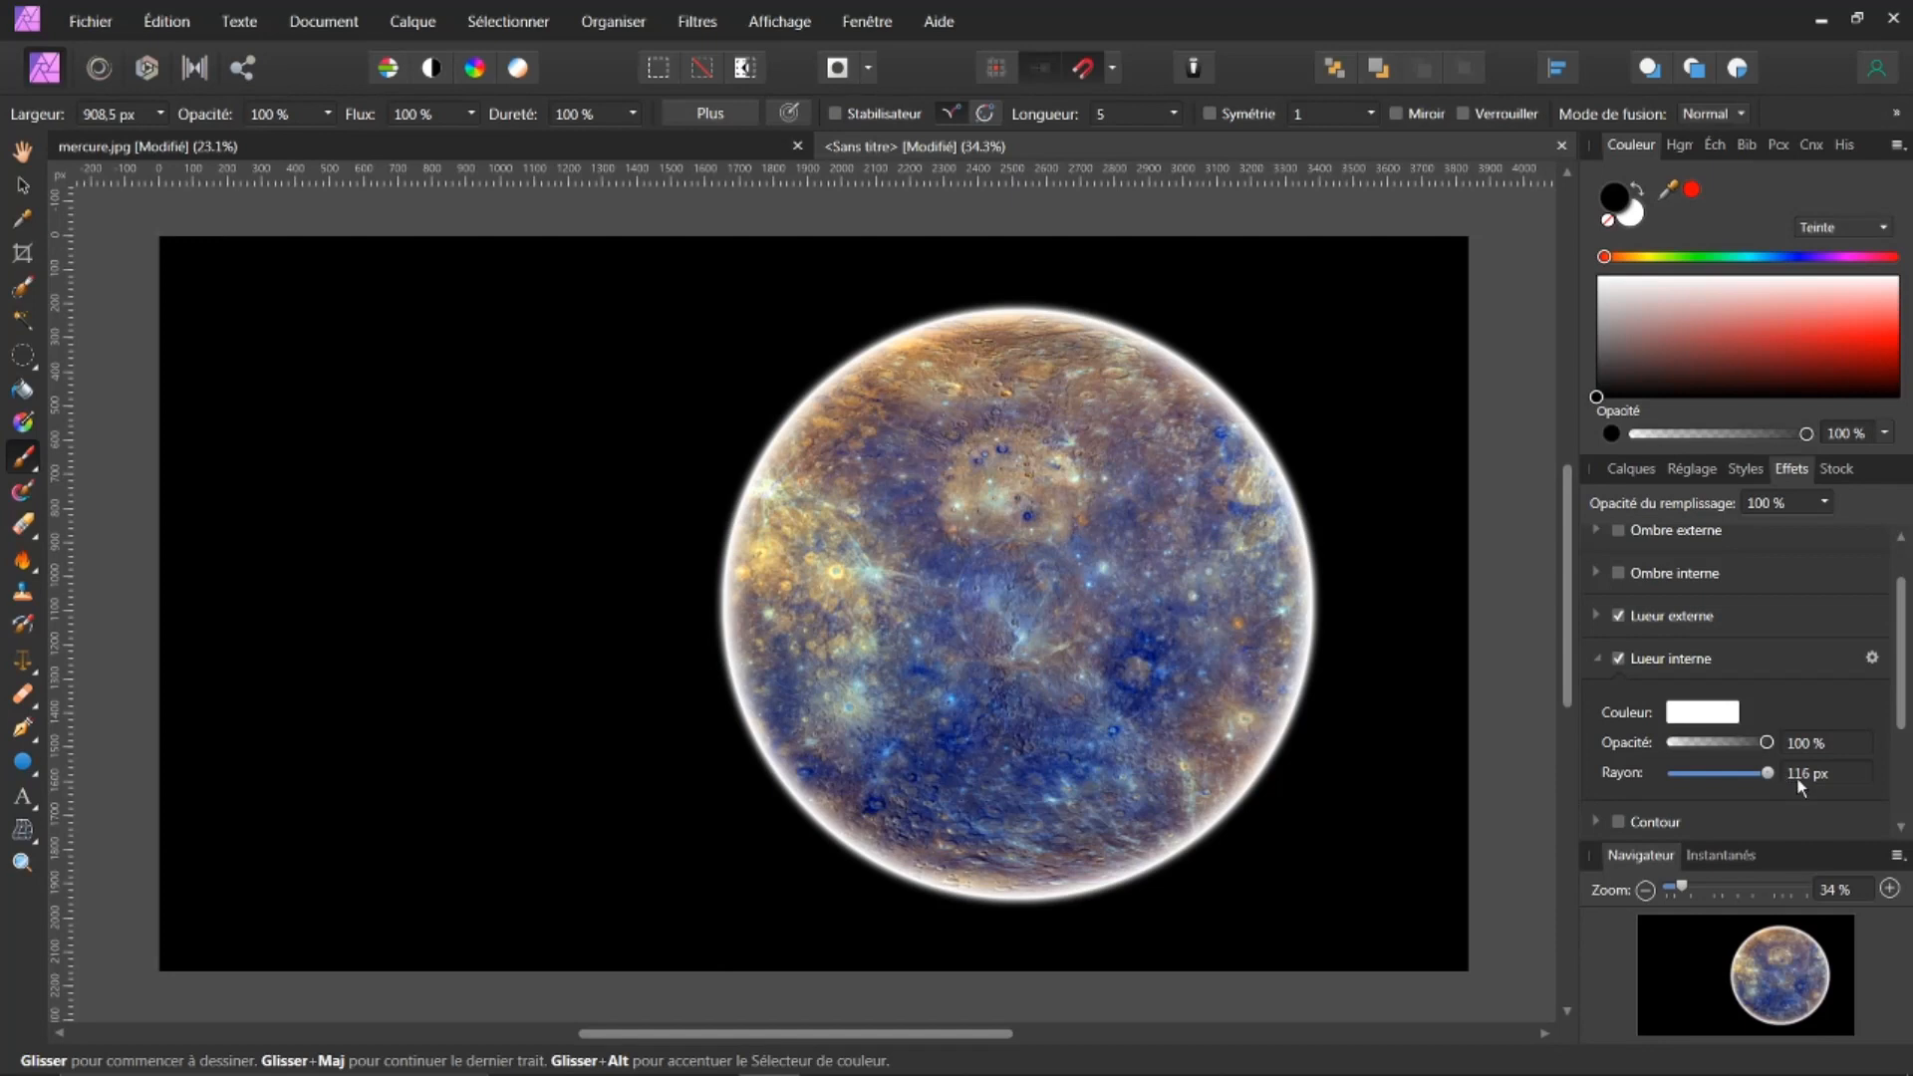
left_click(1799, 779)
type("300")
key("Return")
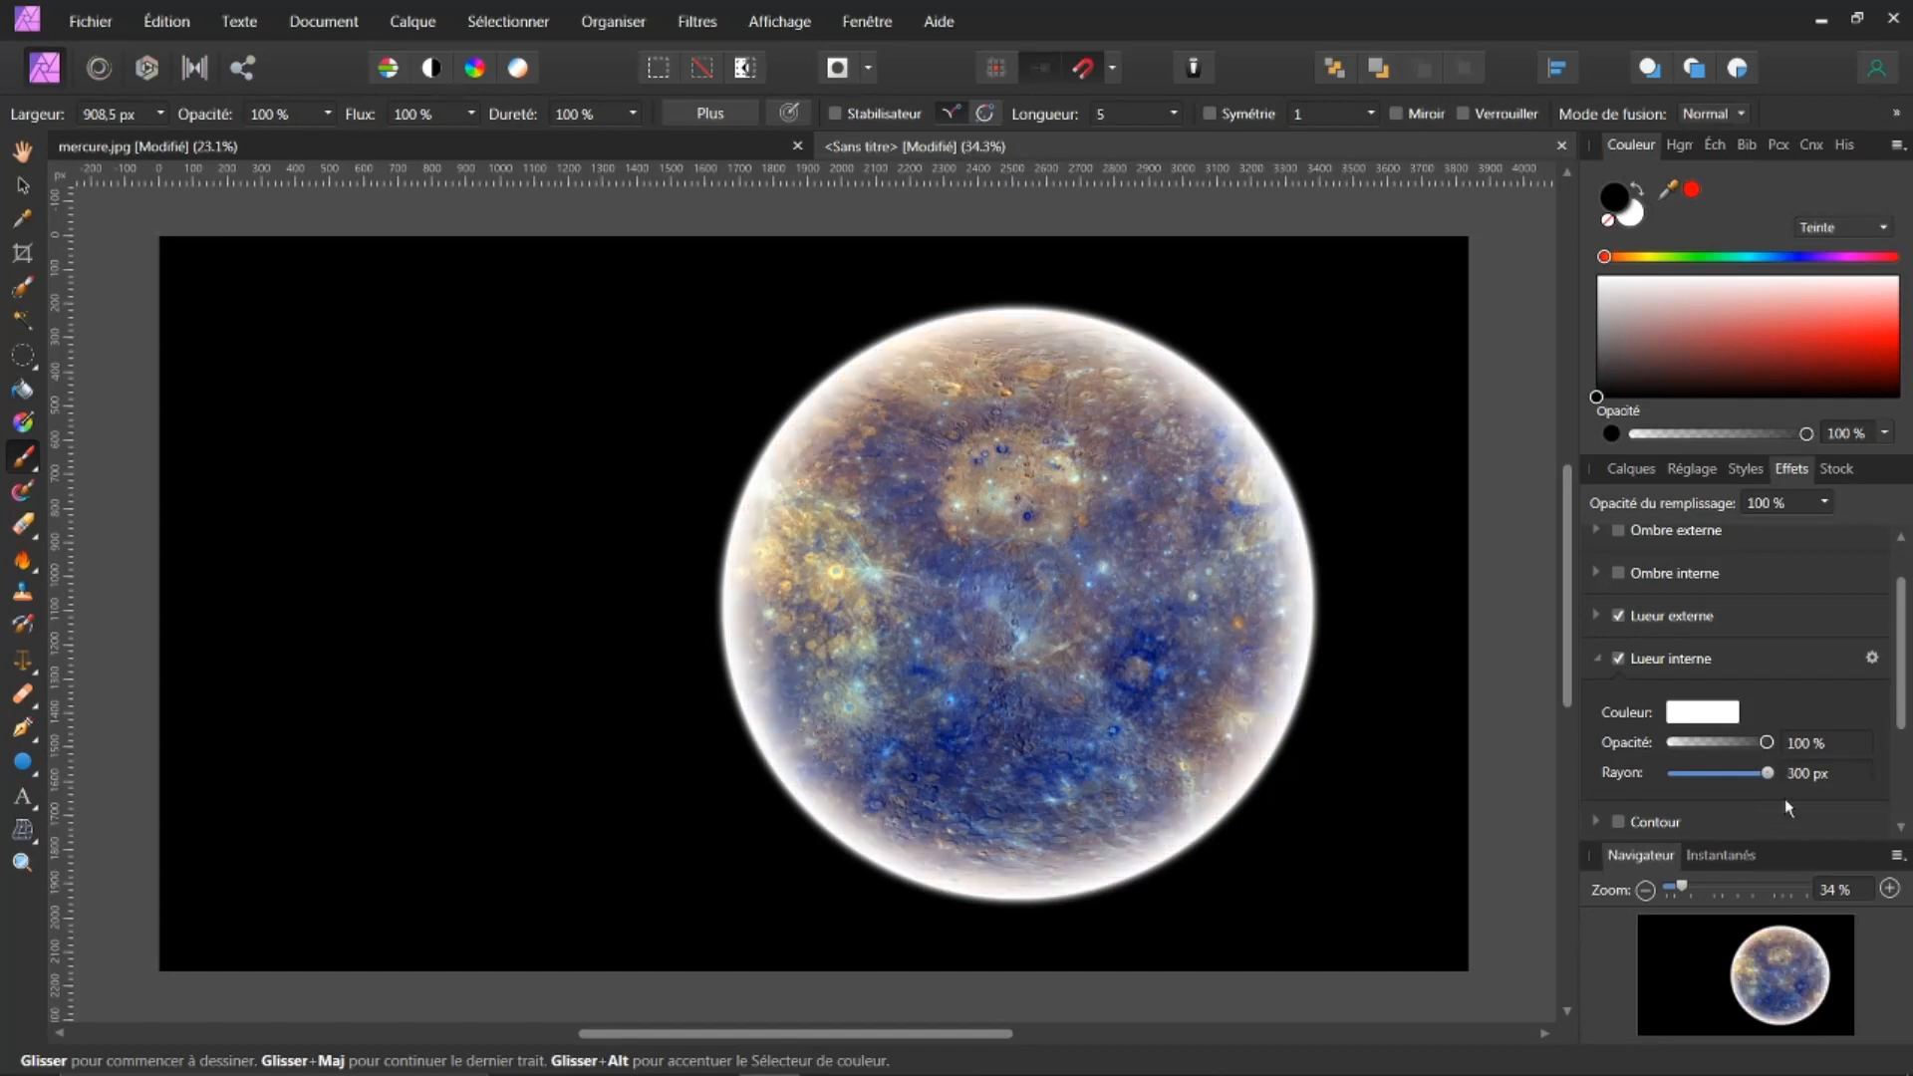
left_click(1799, 777)
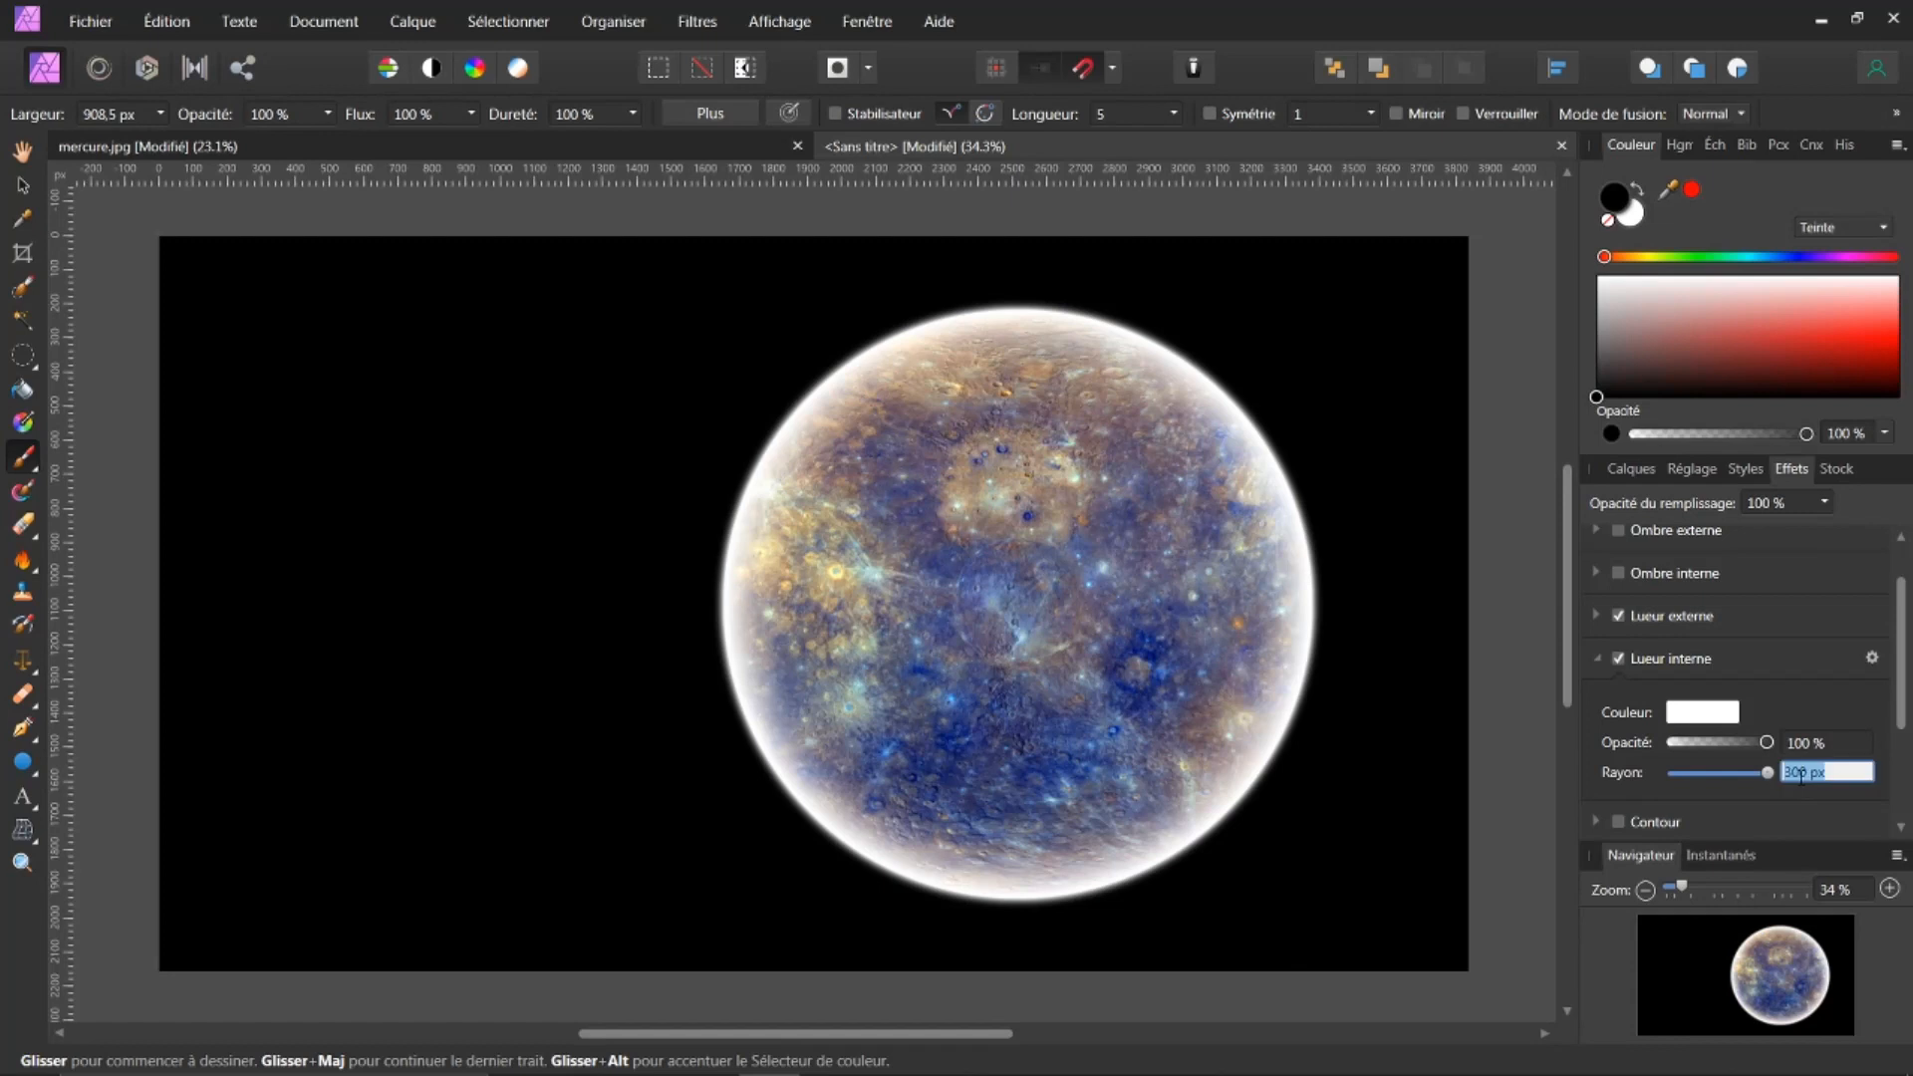
type("500")
key("Return")
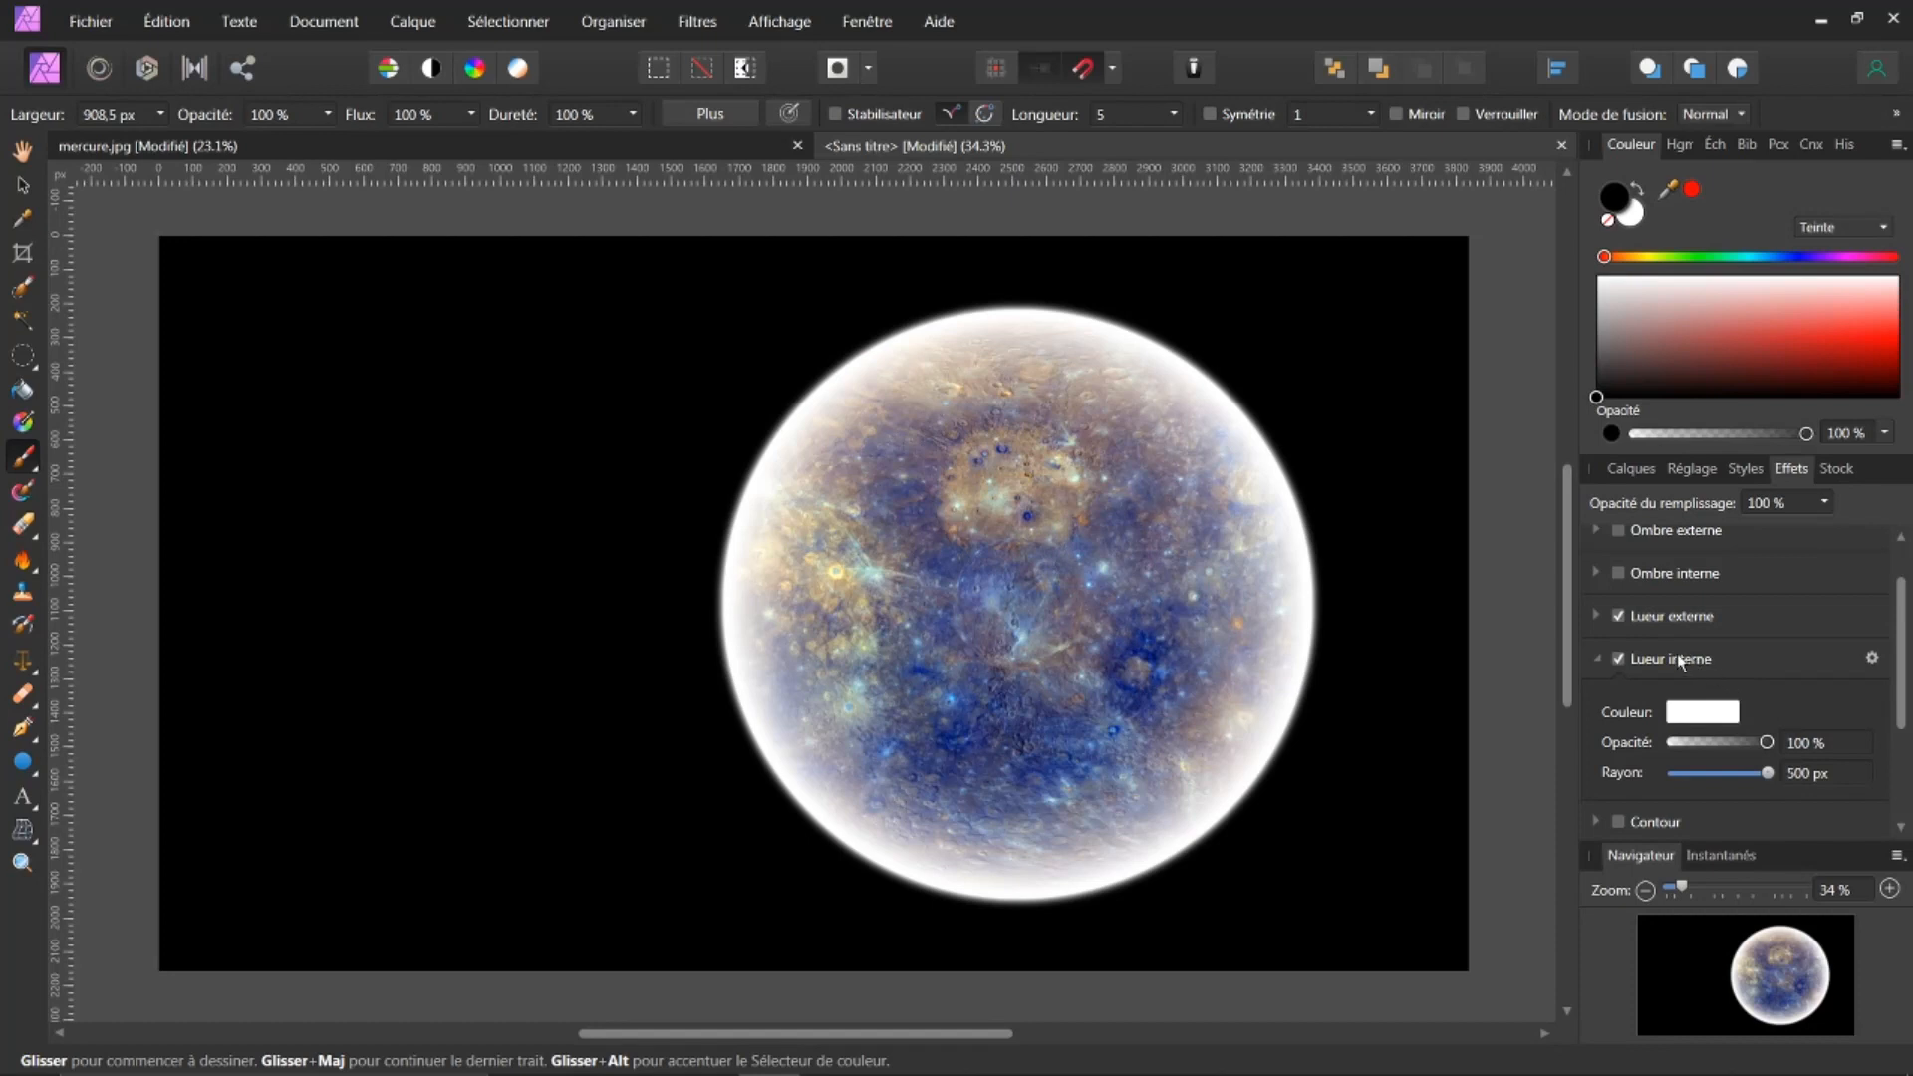
Change the colour of the effets layer's outer glow to a bright, saturated blue
left_click(1598, 614)
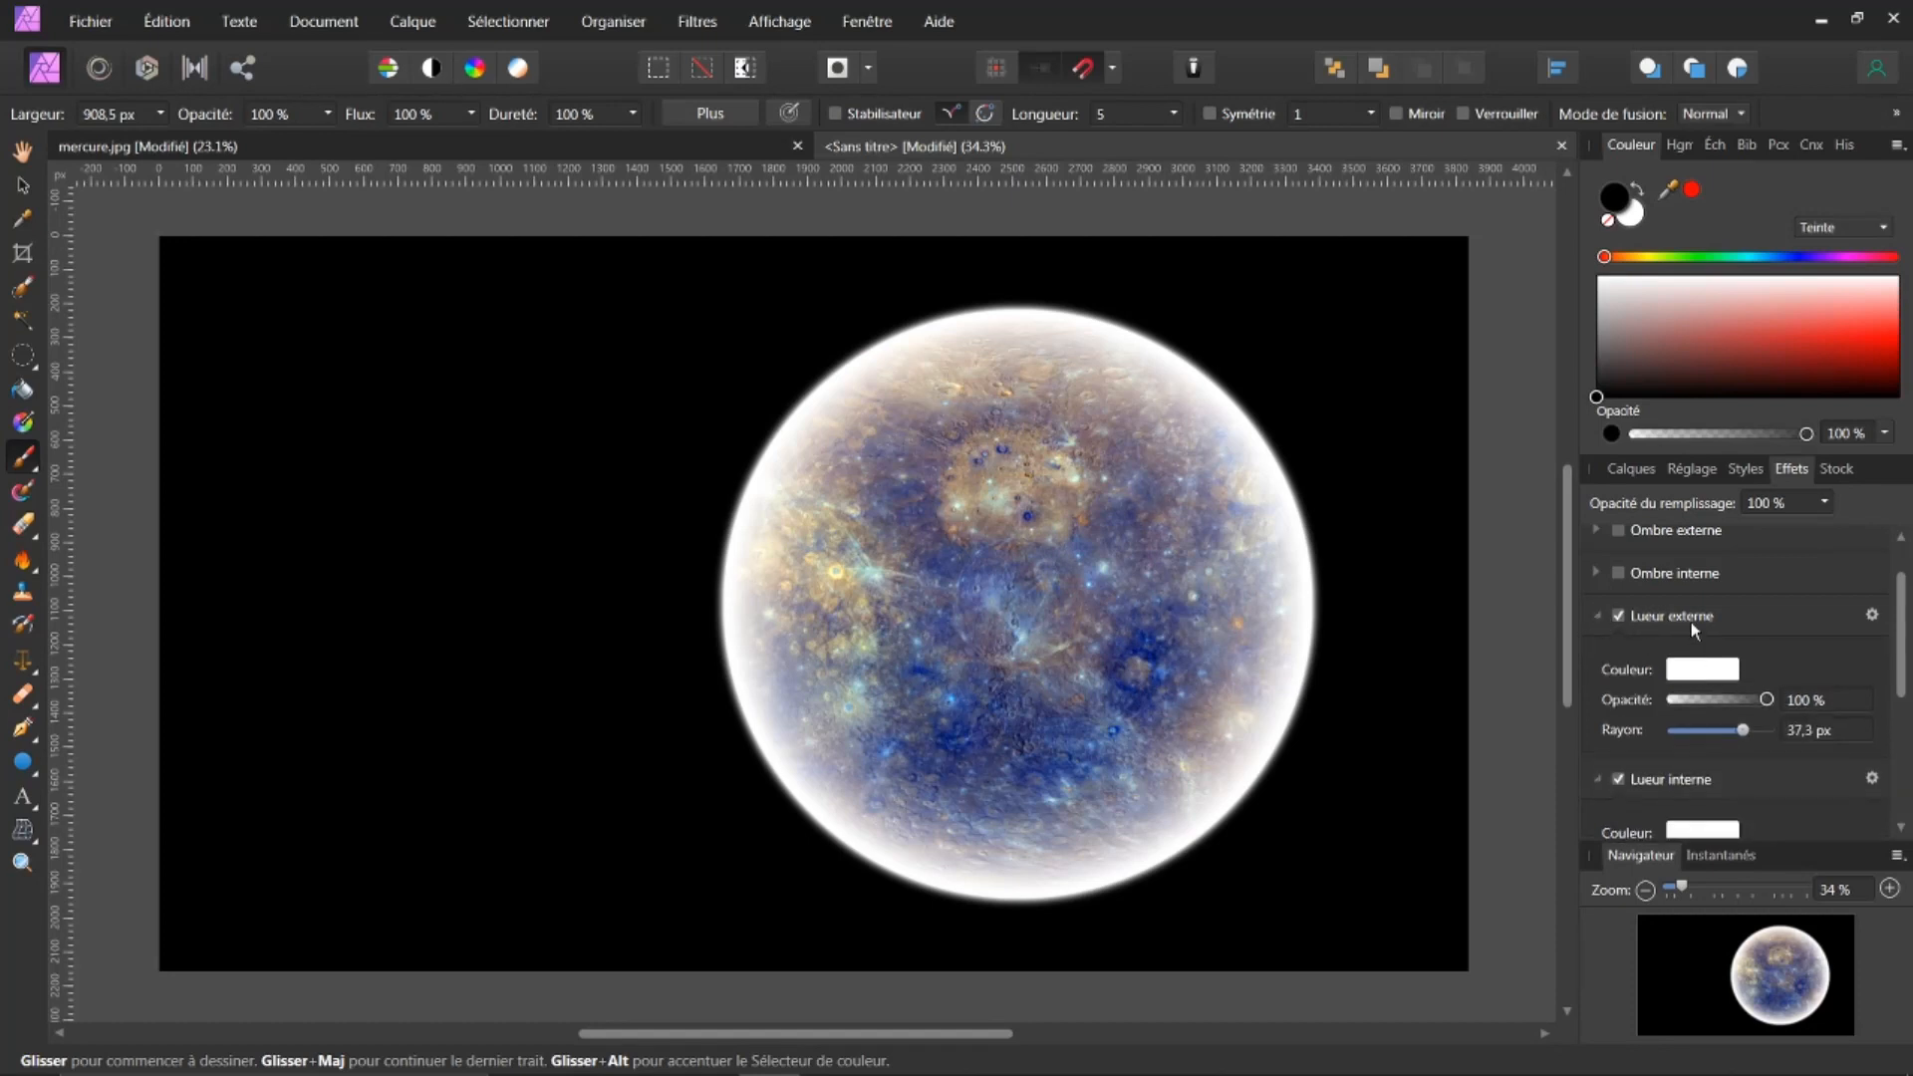
left_click(1690, 669)
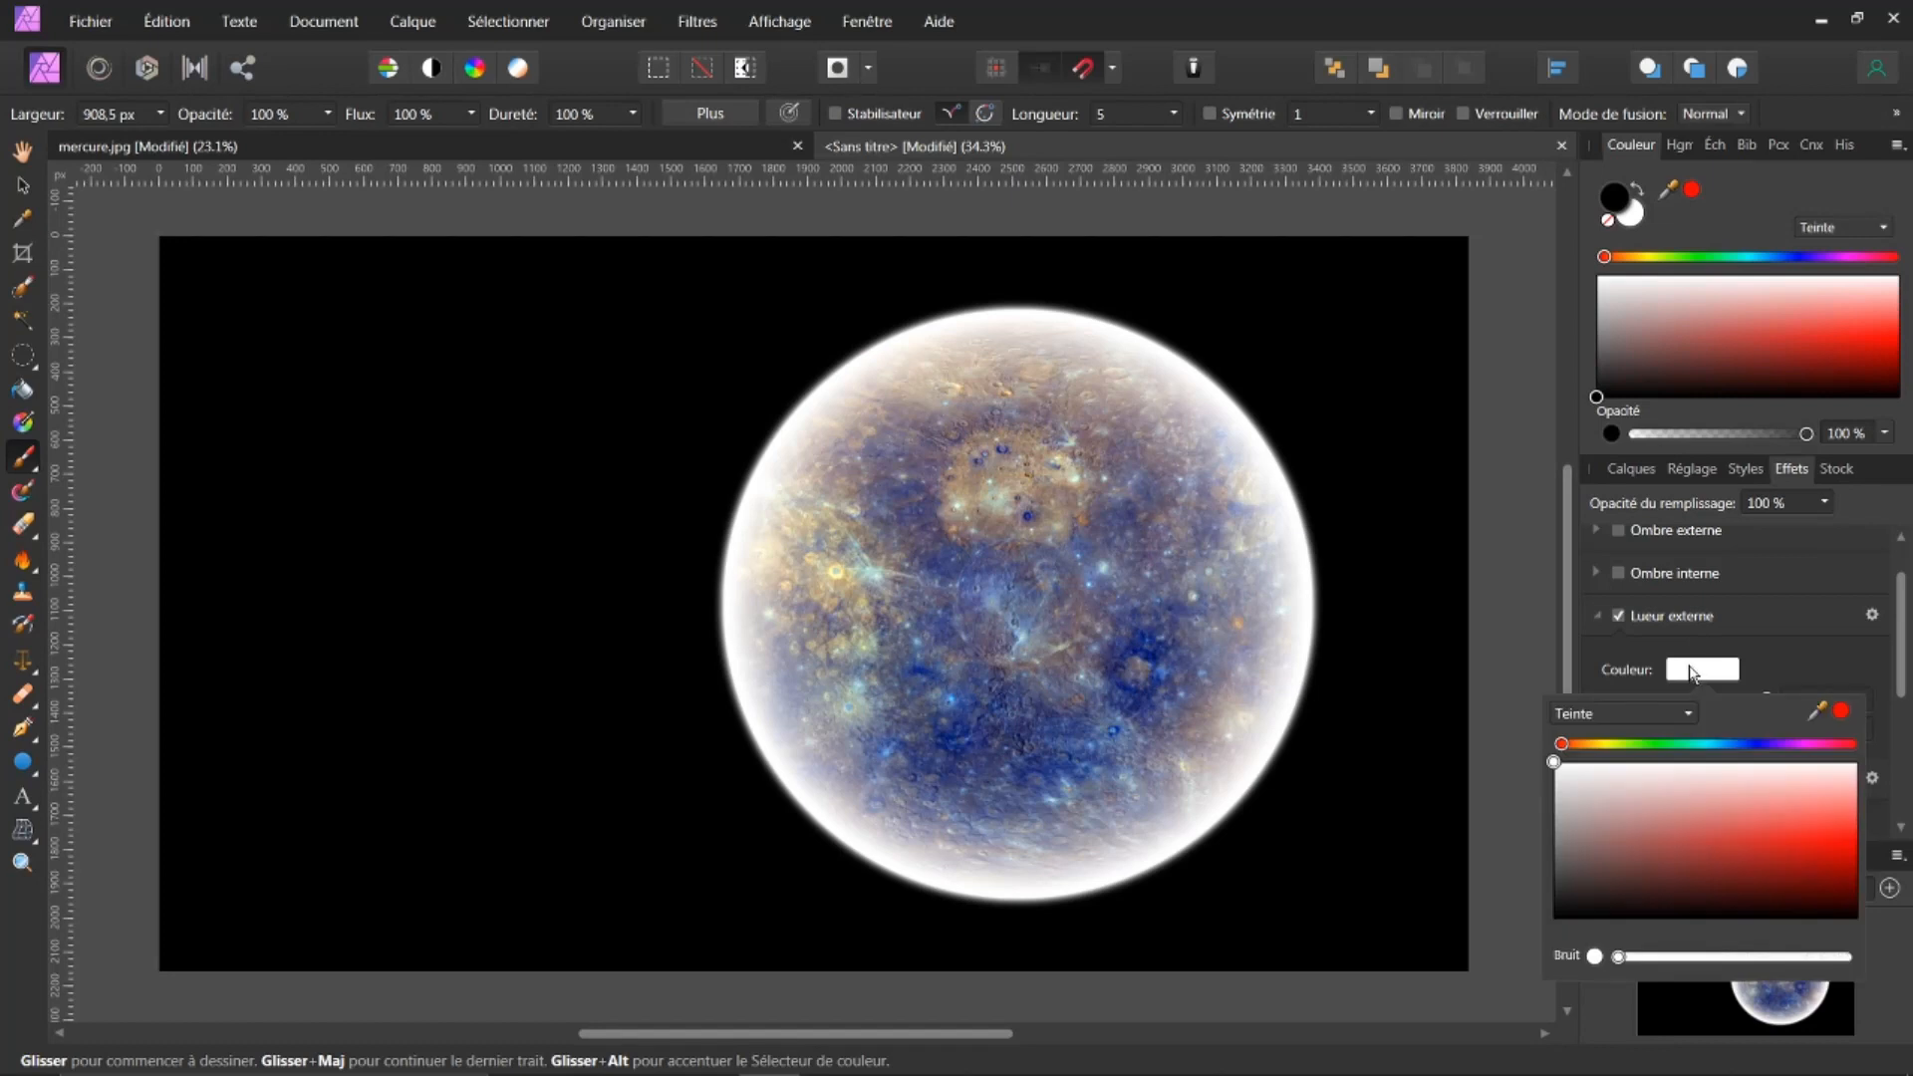
left_click(1737, 745)
left_click(1784, 830)
left_click_drag(1783, 829, 1846, 830)
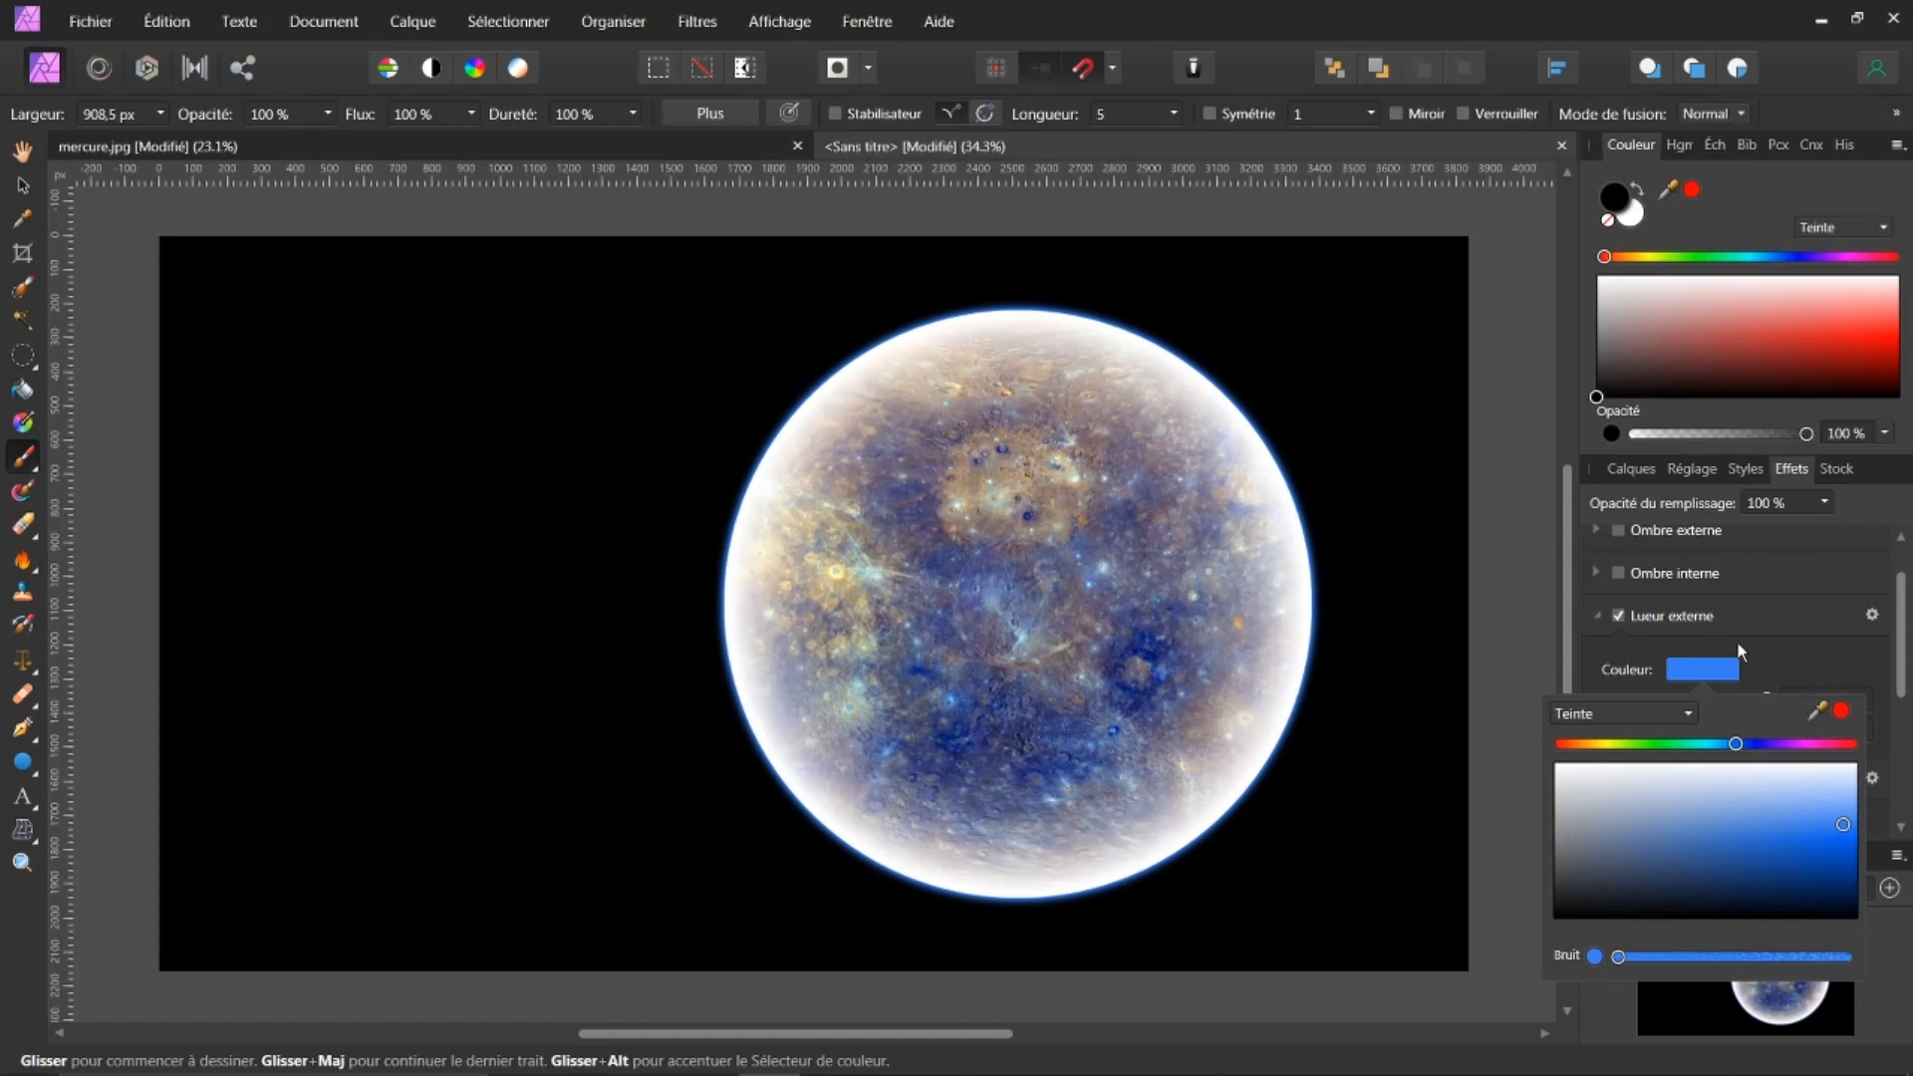
left_click(1594, 618)
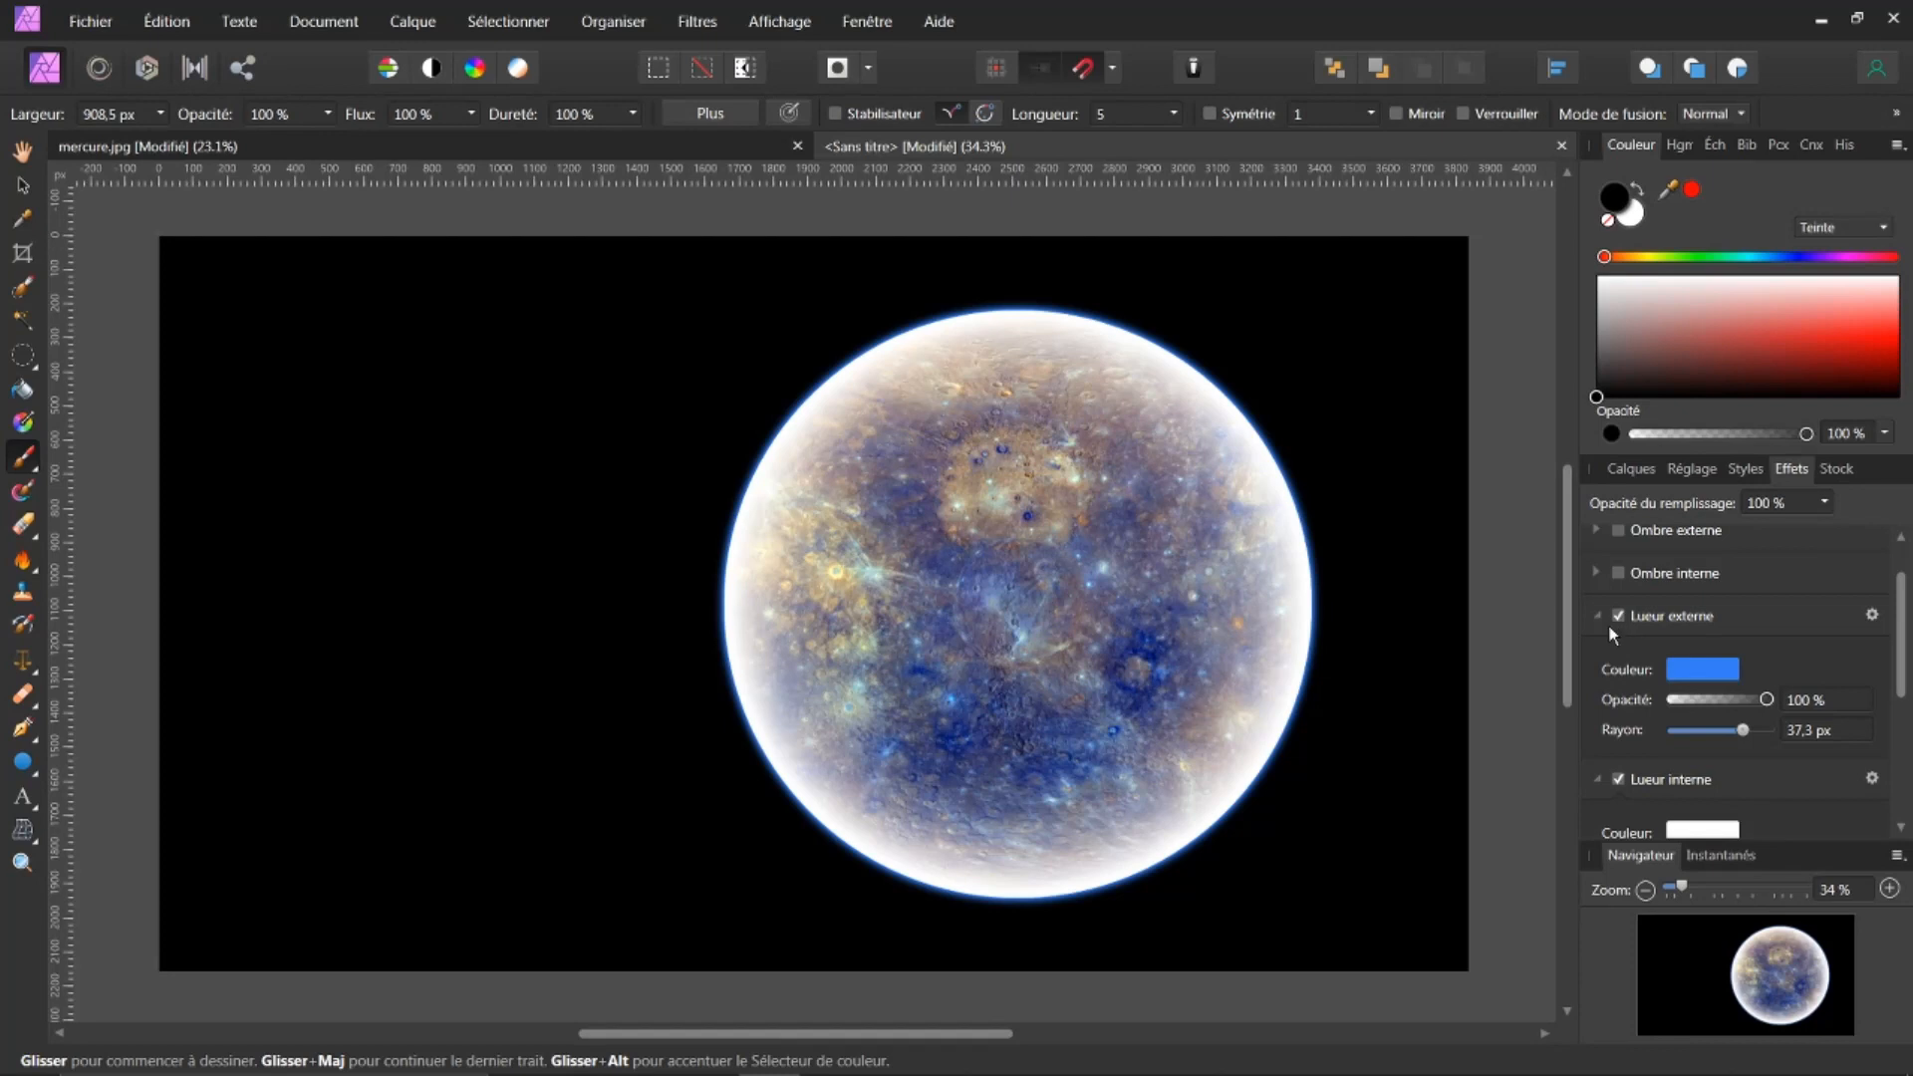
Change the colour of the effets layer's inner glow (Lueur interne) to a bright, saturated blue
left_click(1599, 616)
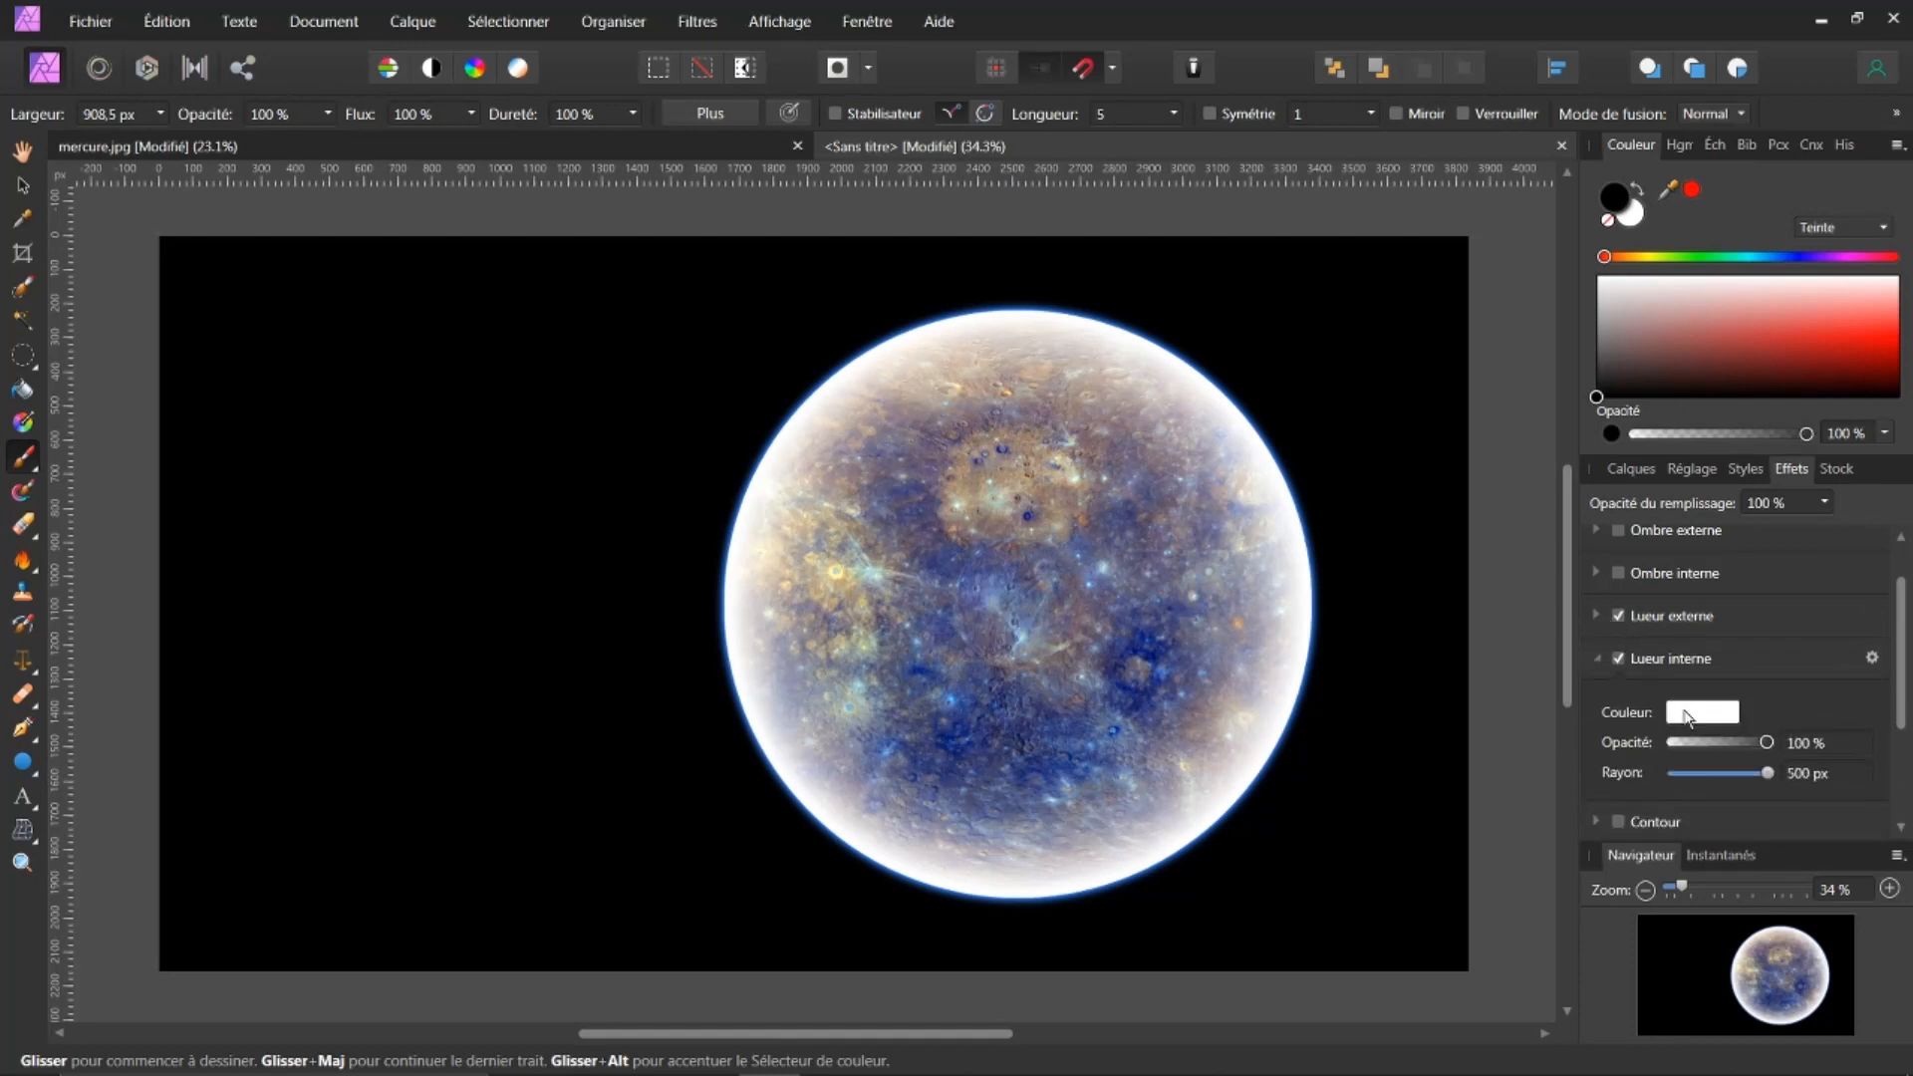
left_click(1694, 714)
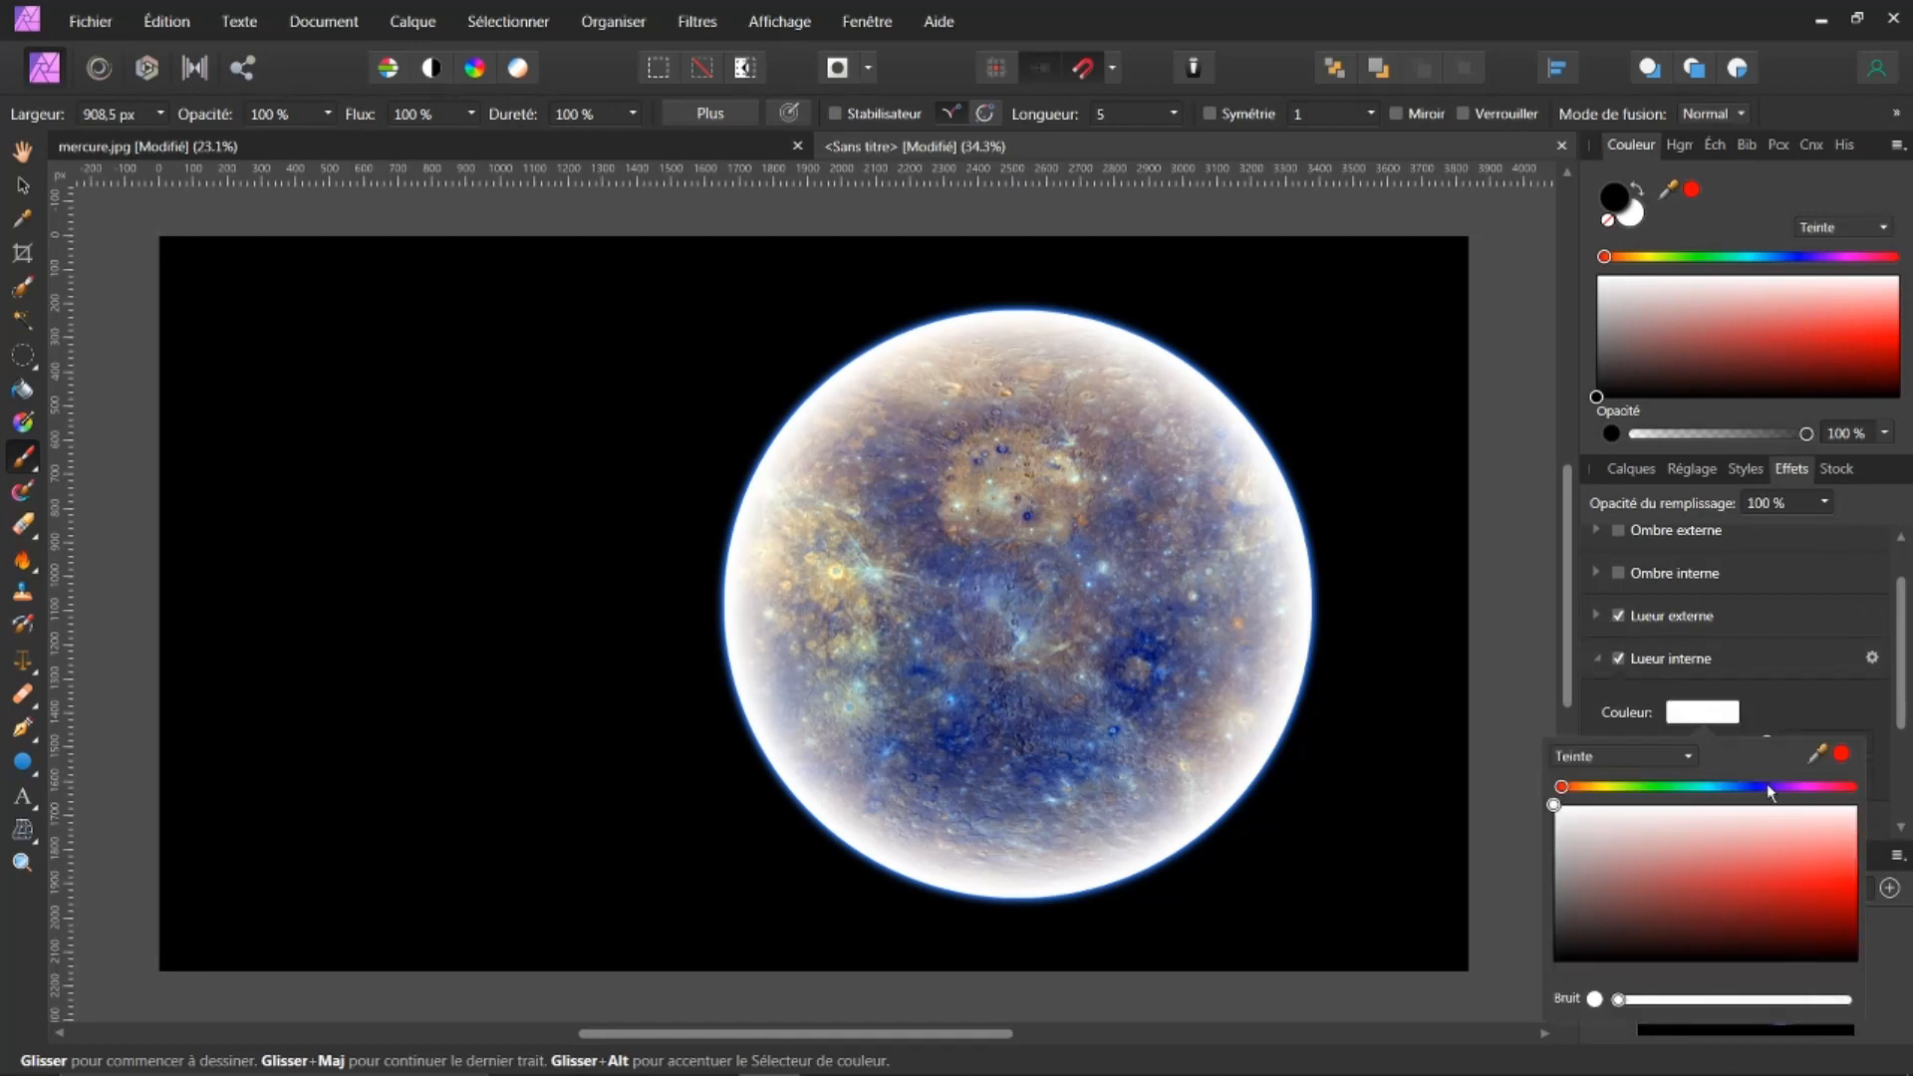
left_click(1734, 787)
left_click_drag(1779, 855, 1846, 879)
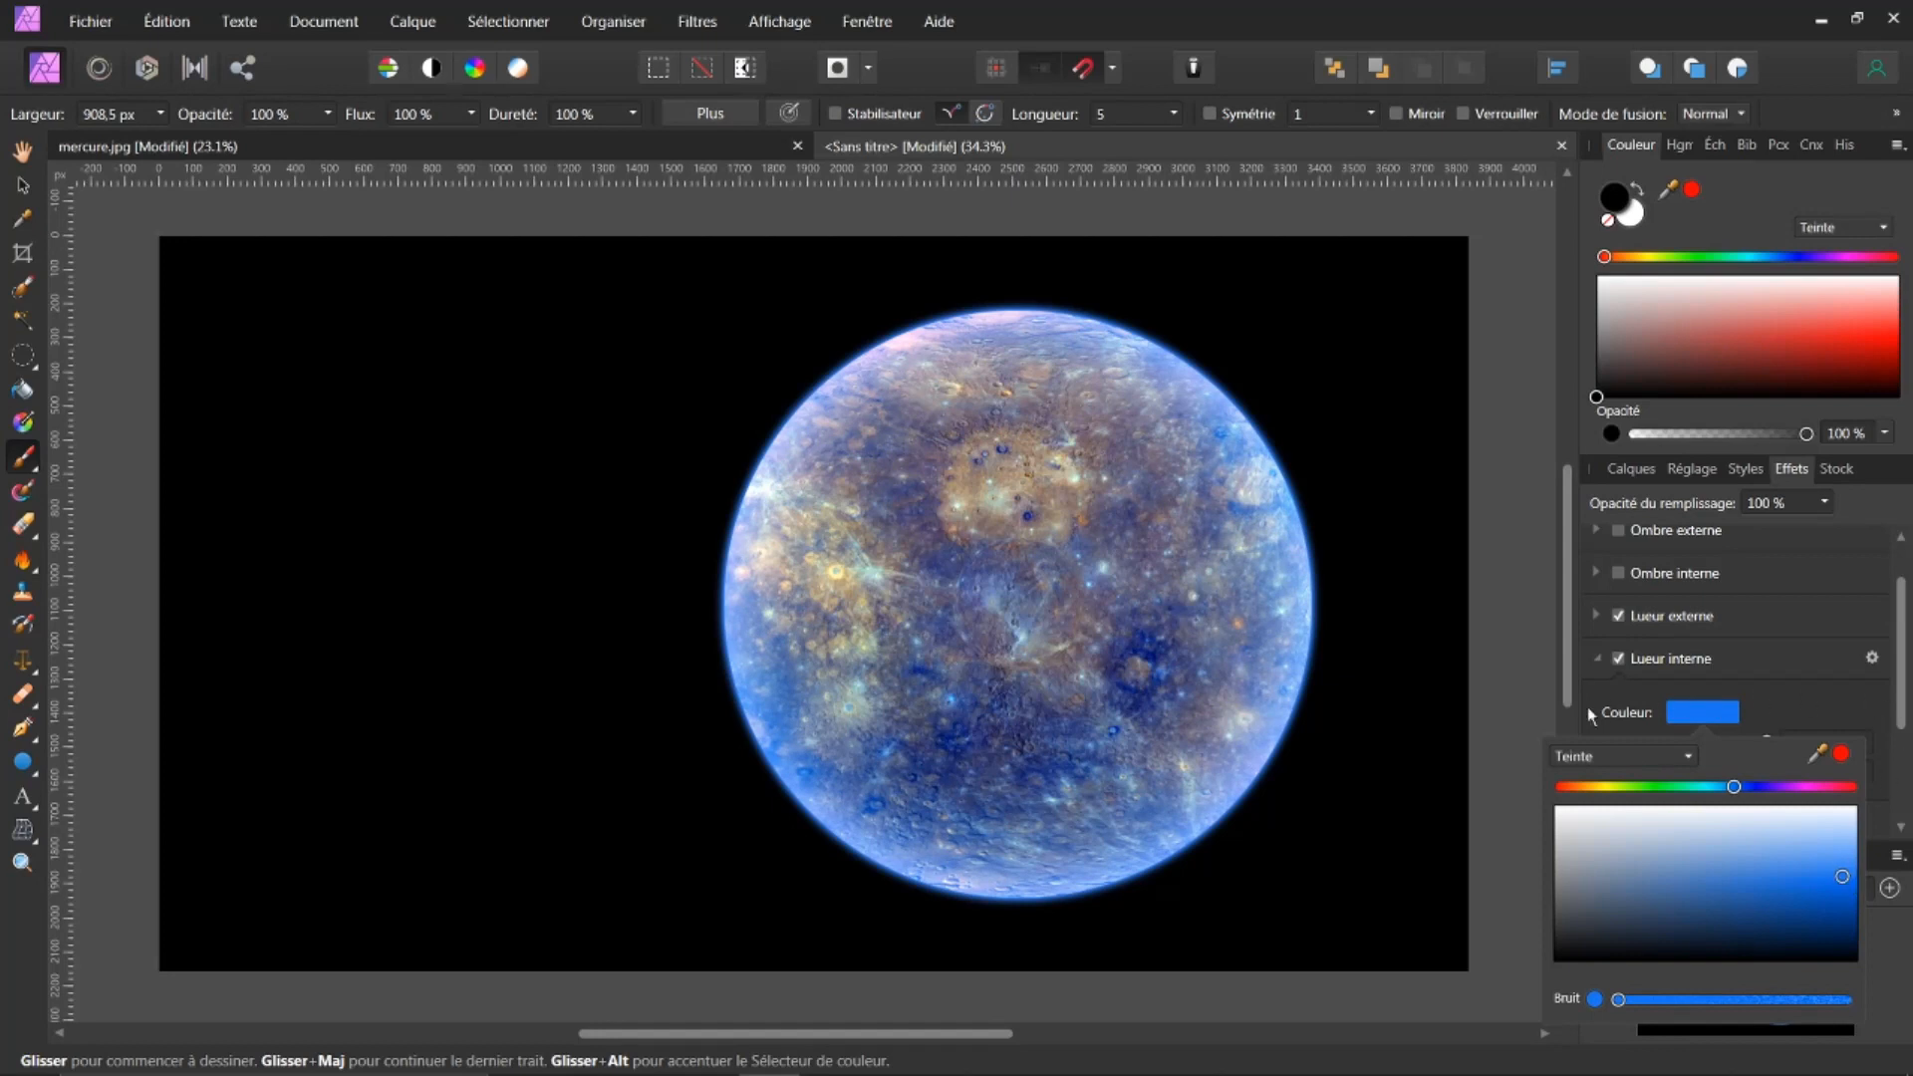
left_click(1683, 687)
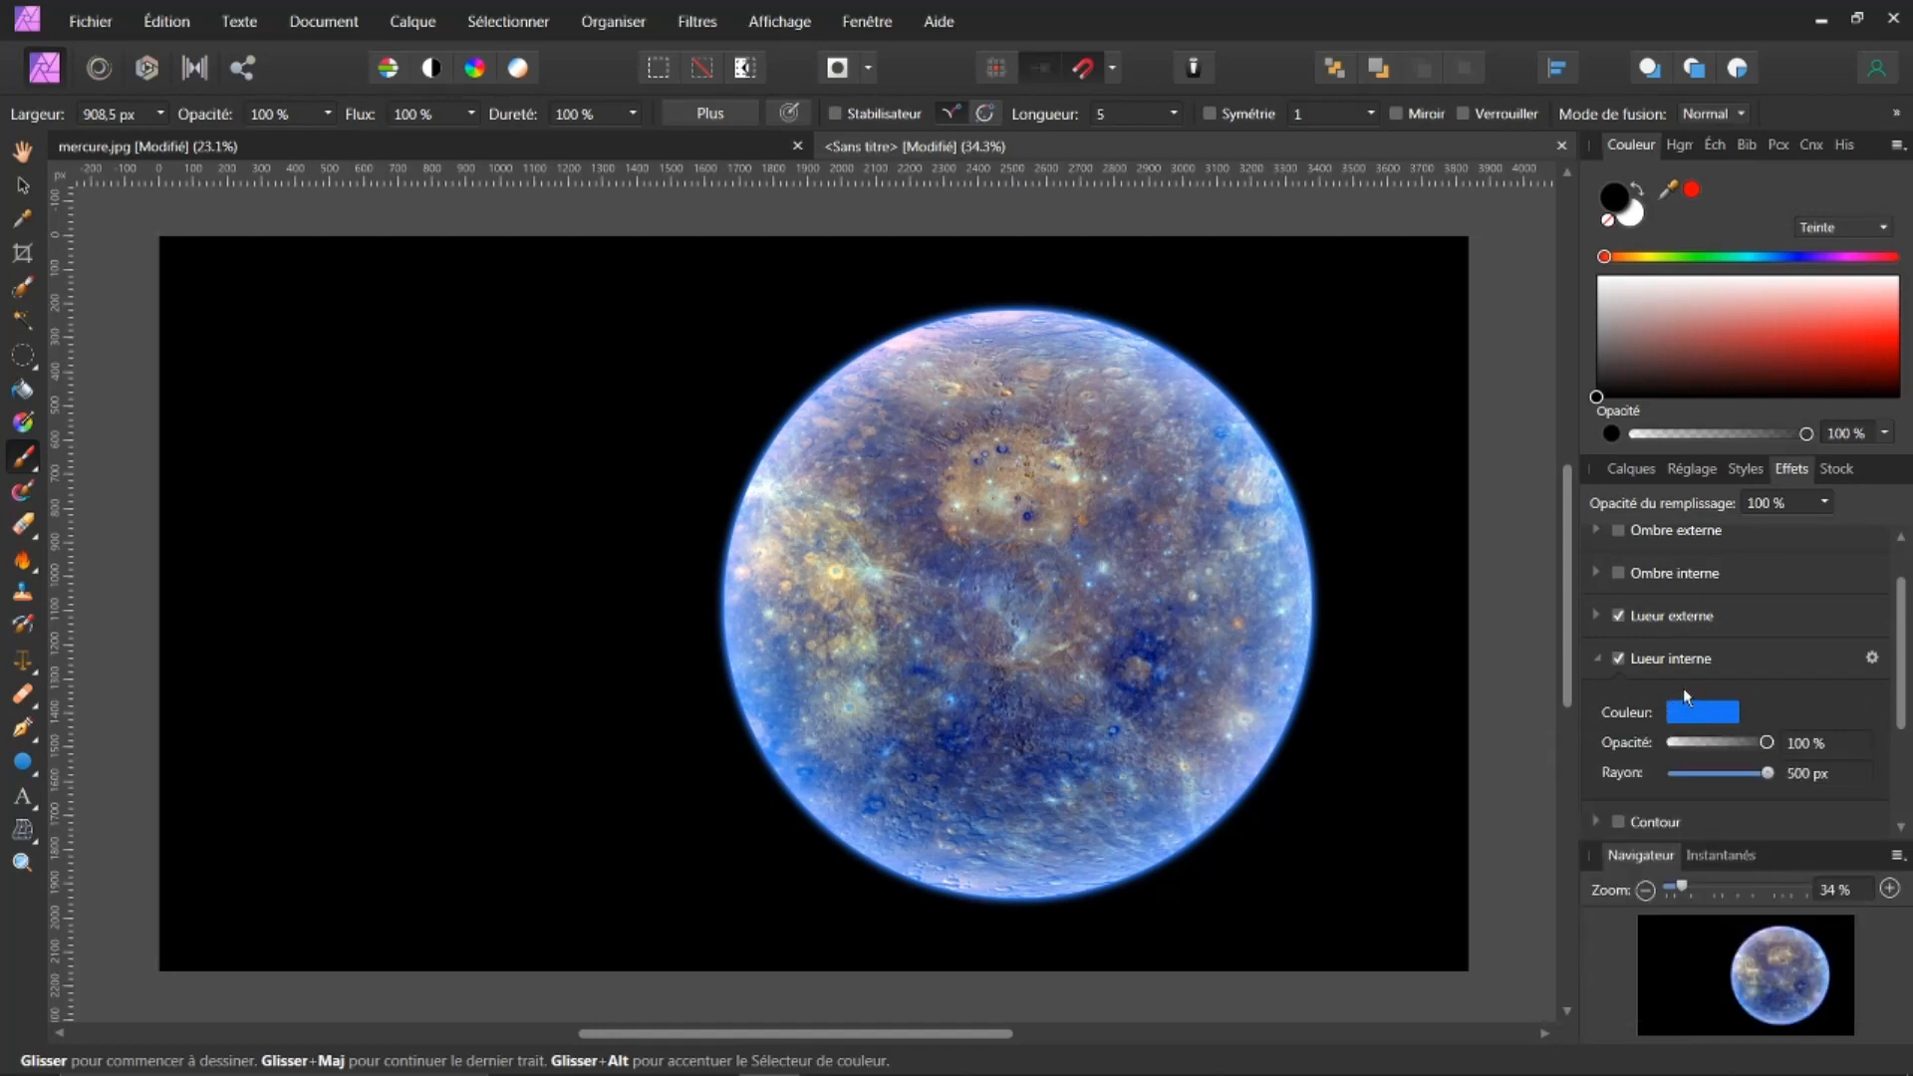
Try a 400 px radius for the effets layer's inner glow and set it back to 500 px
left_click(1803, 773)
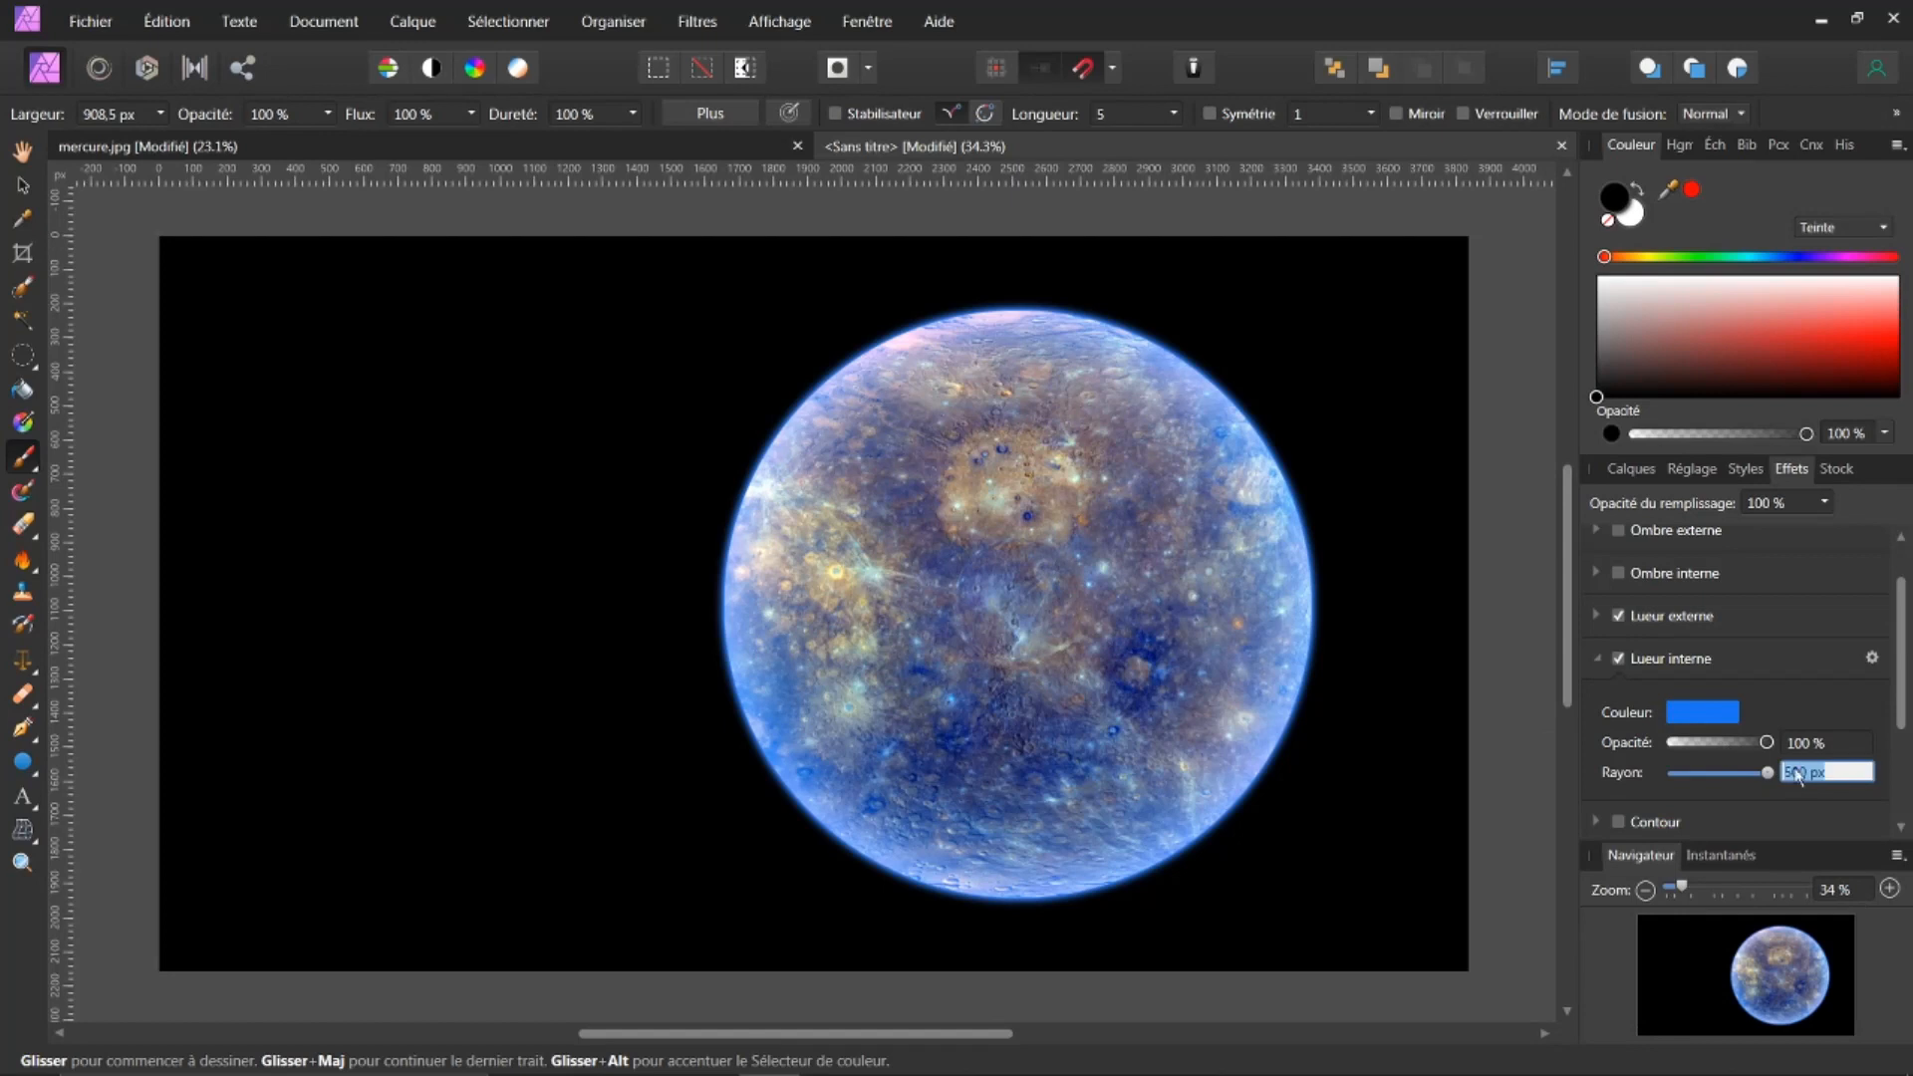
type("400")
key("Return")
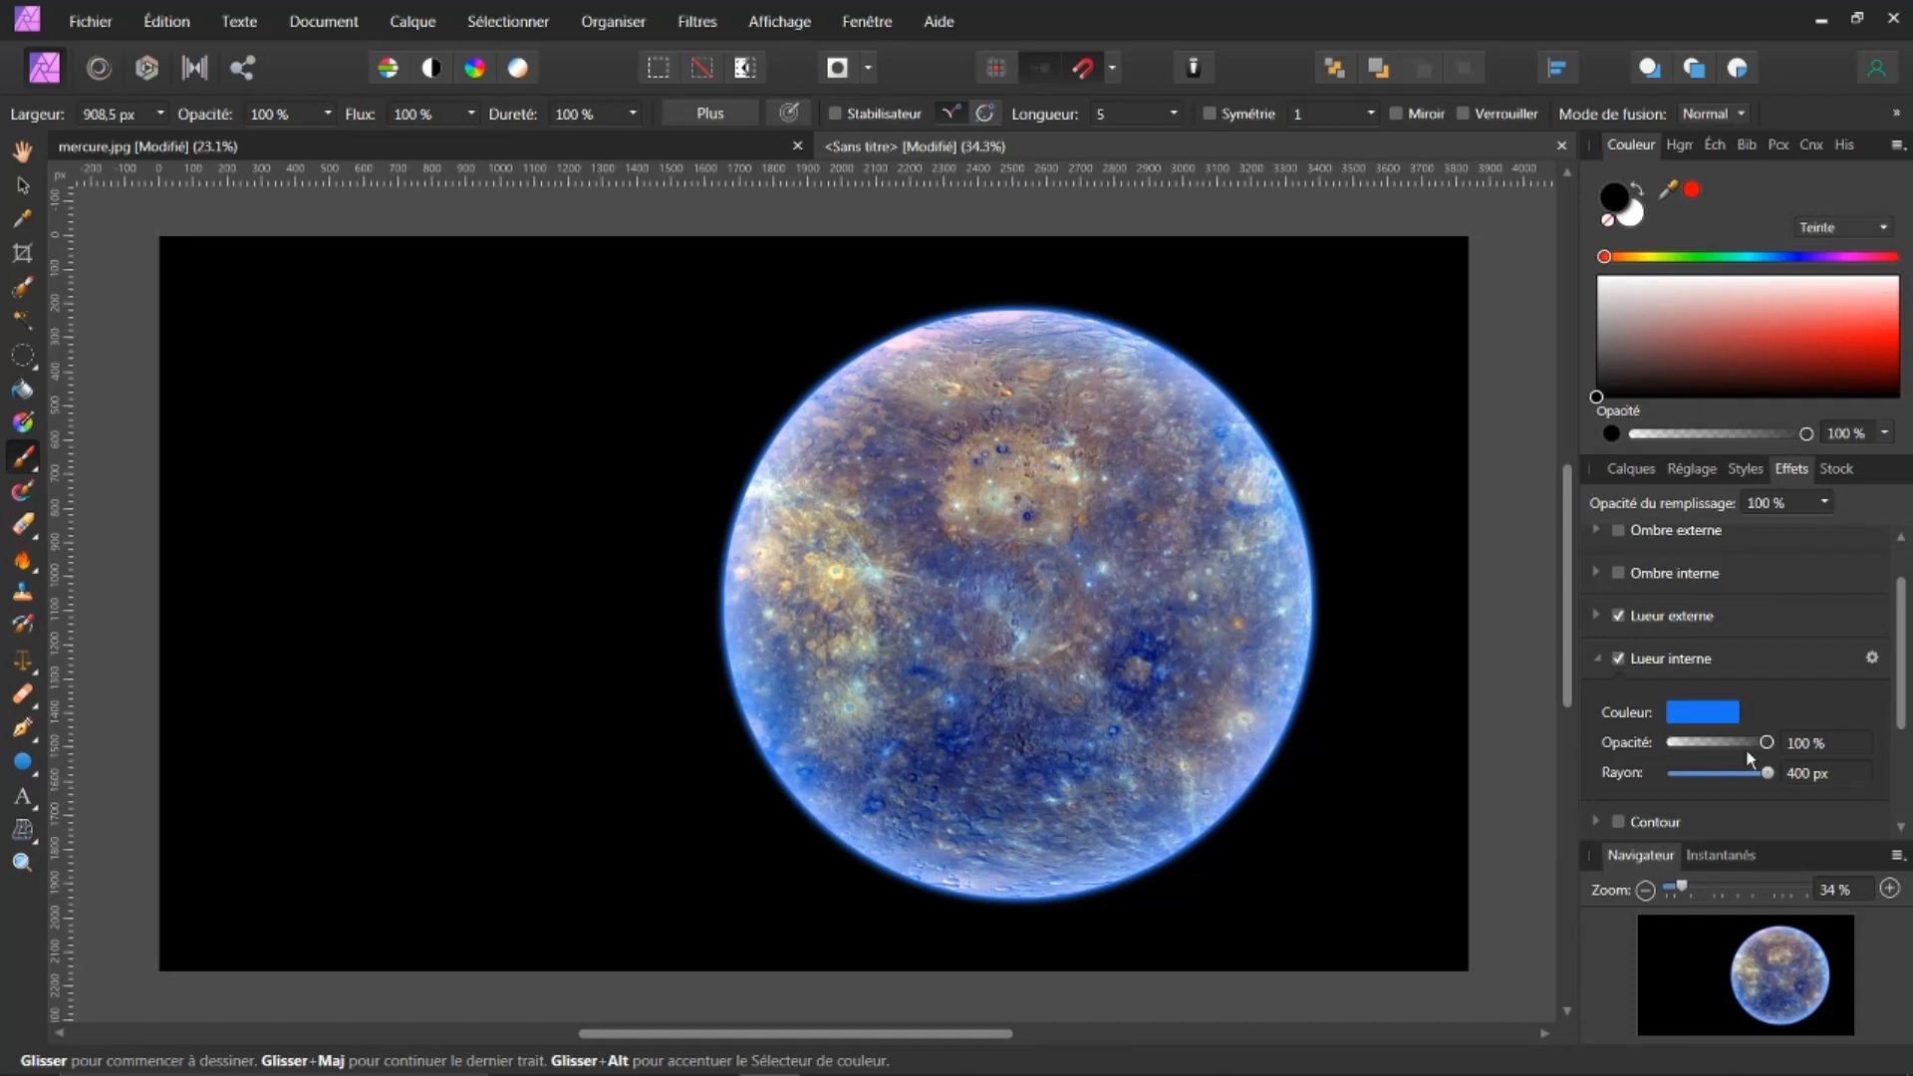
left_click(1801, 781)
type("500")
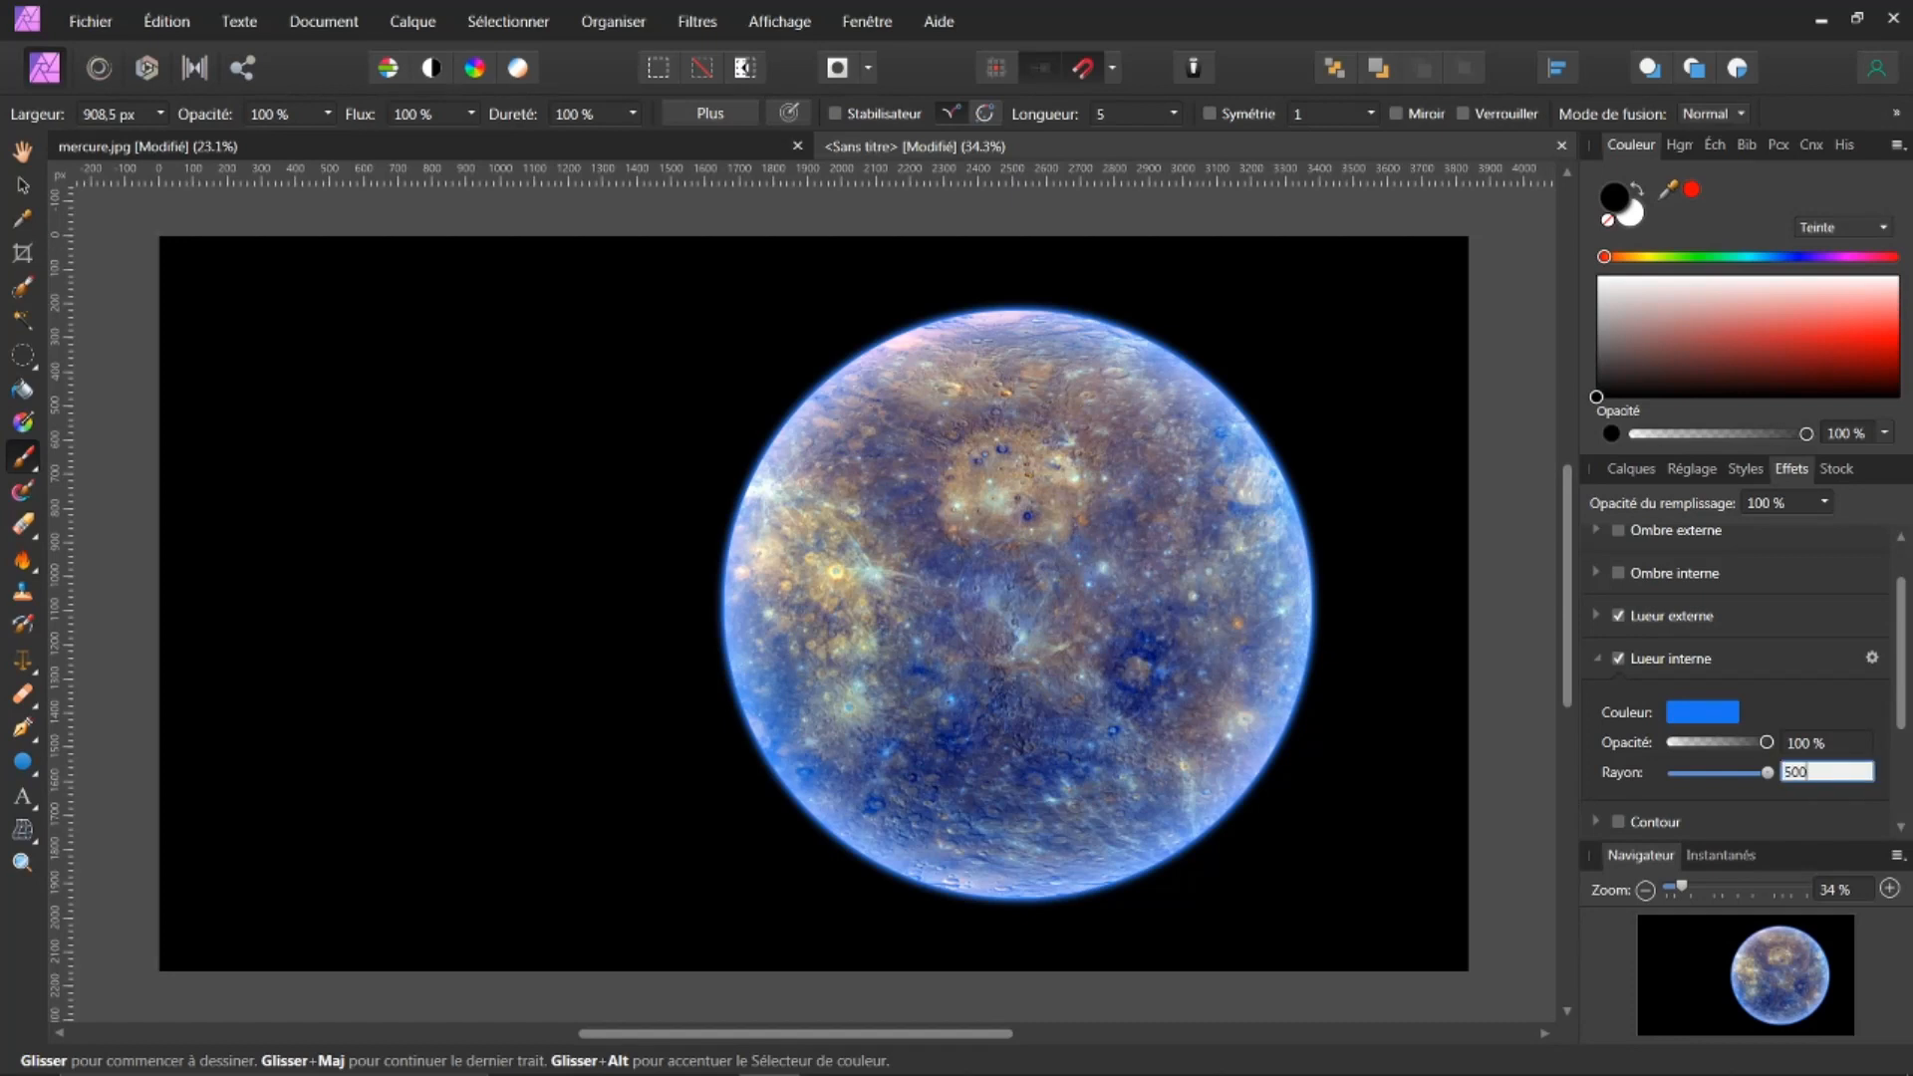
key("Return")
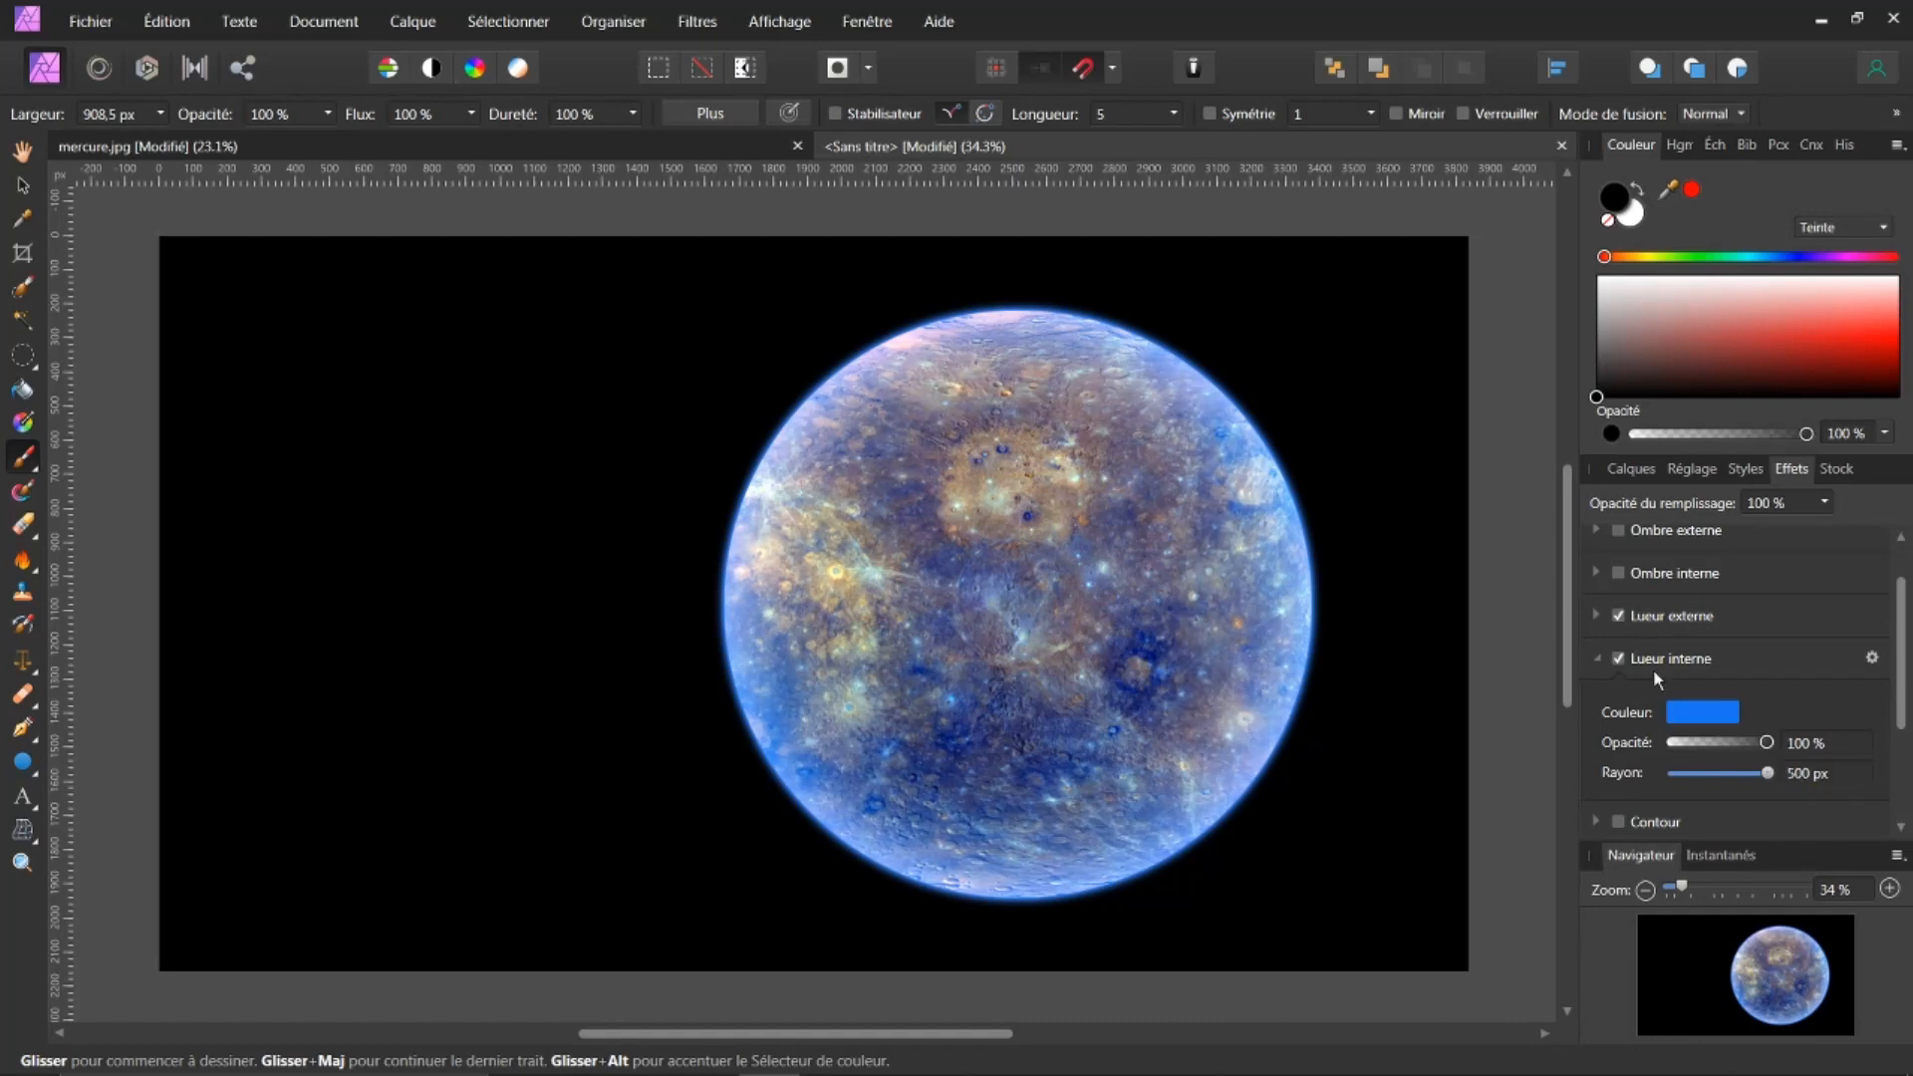
left_click(1597, 659)
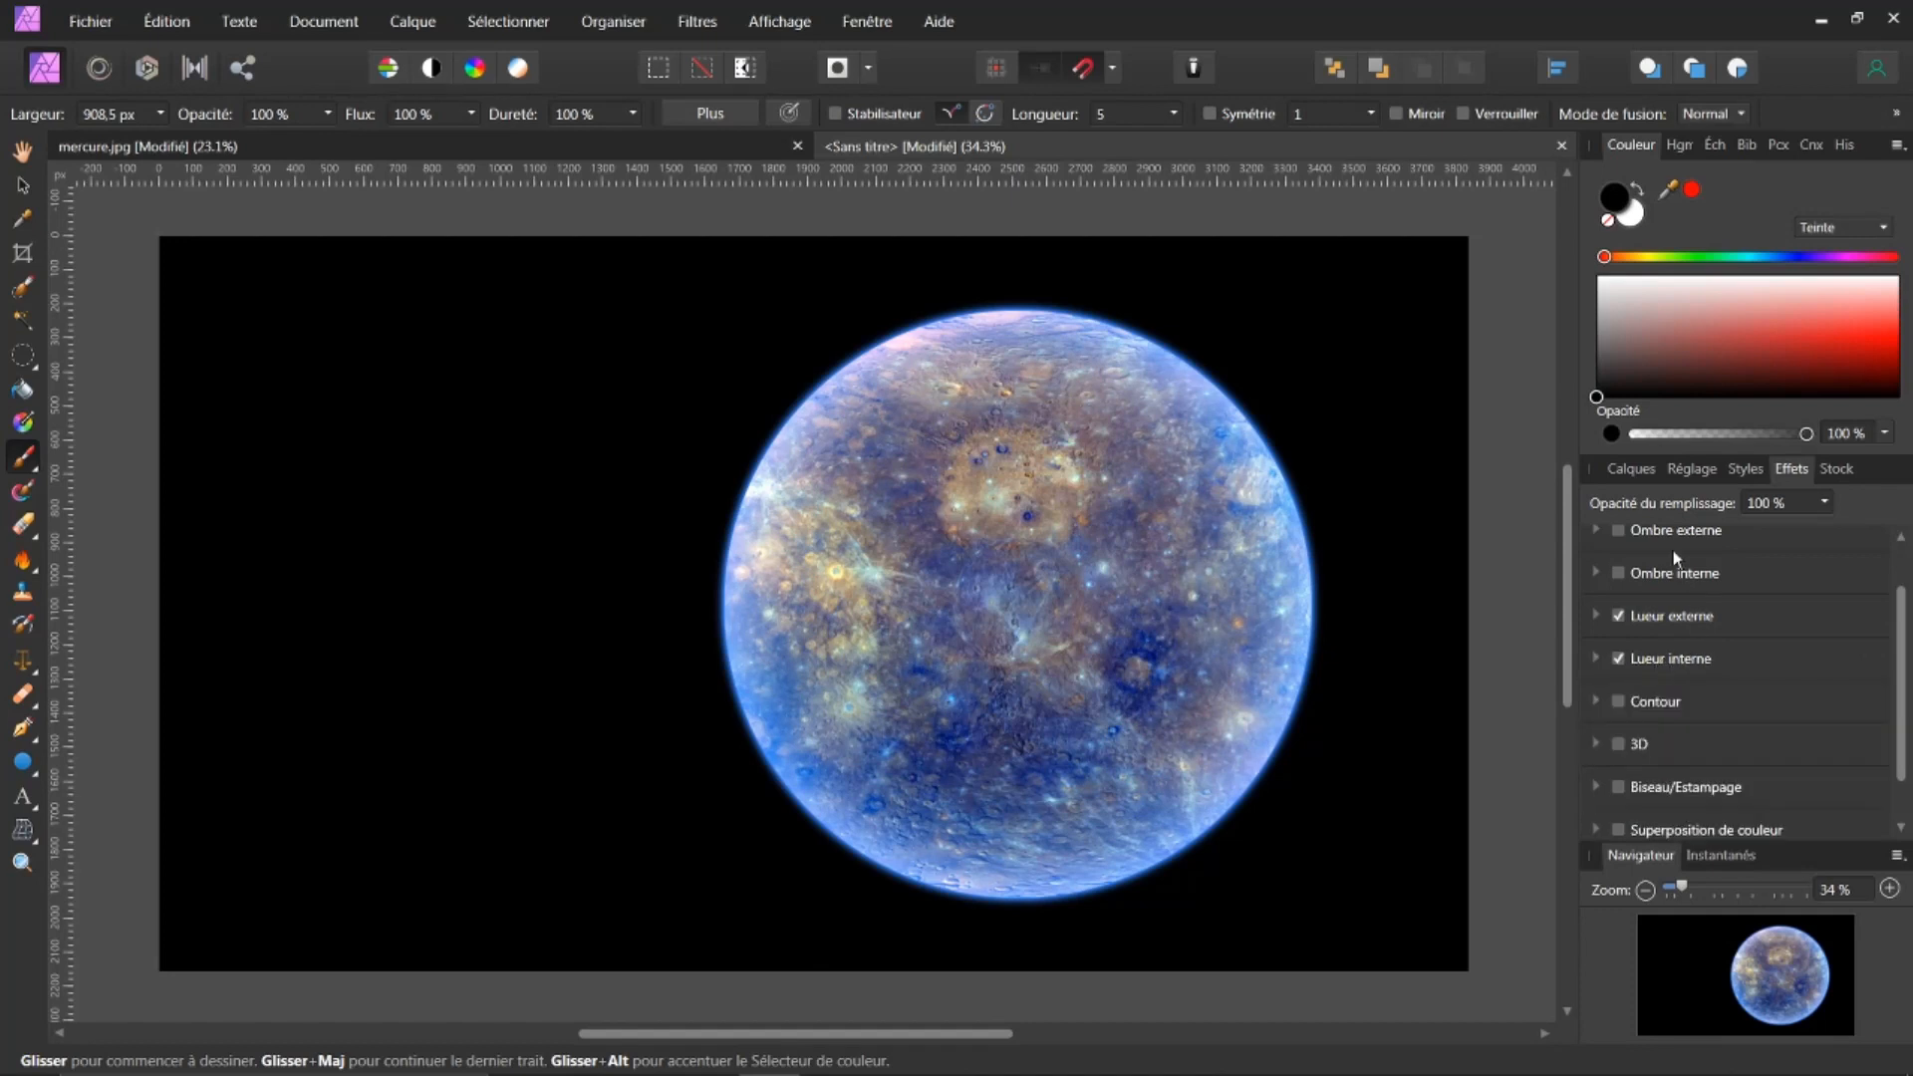
Load a pixel selection from the effets layer's contents and duplicate the layer
left_click(1630, 465)
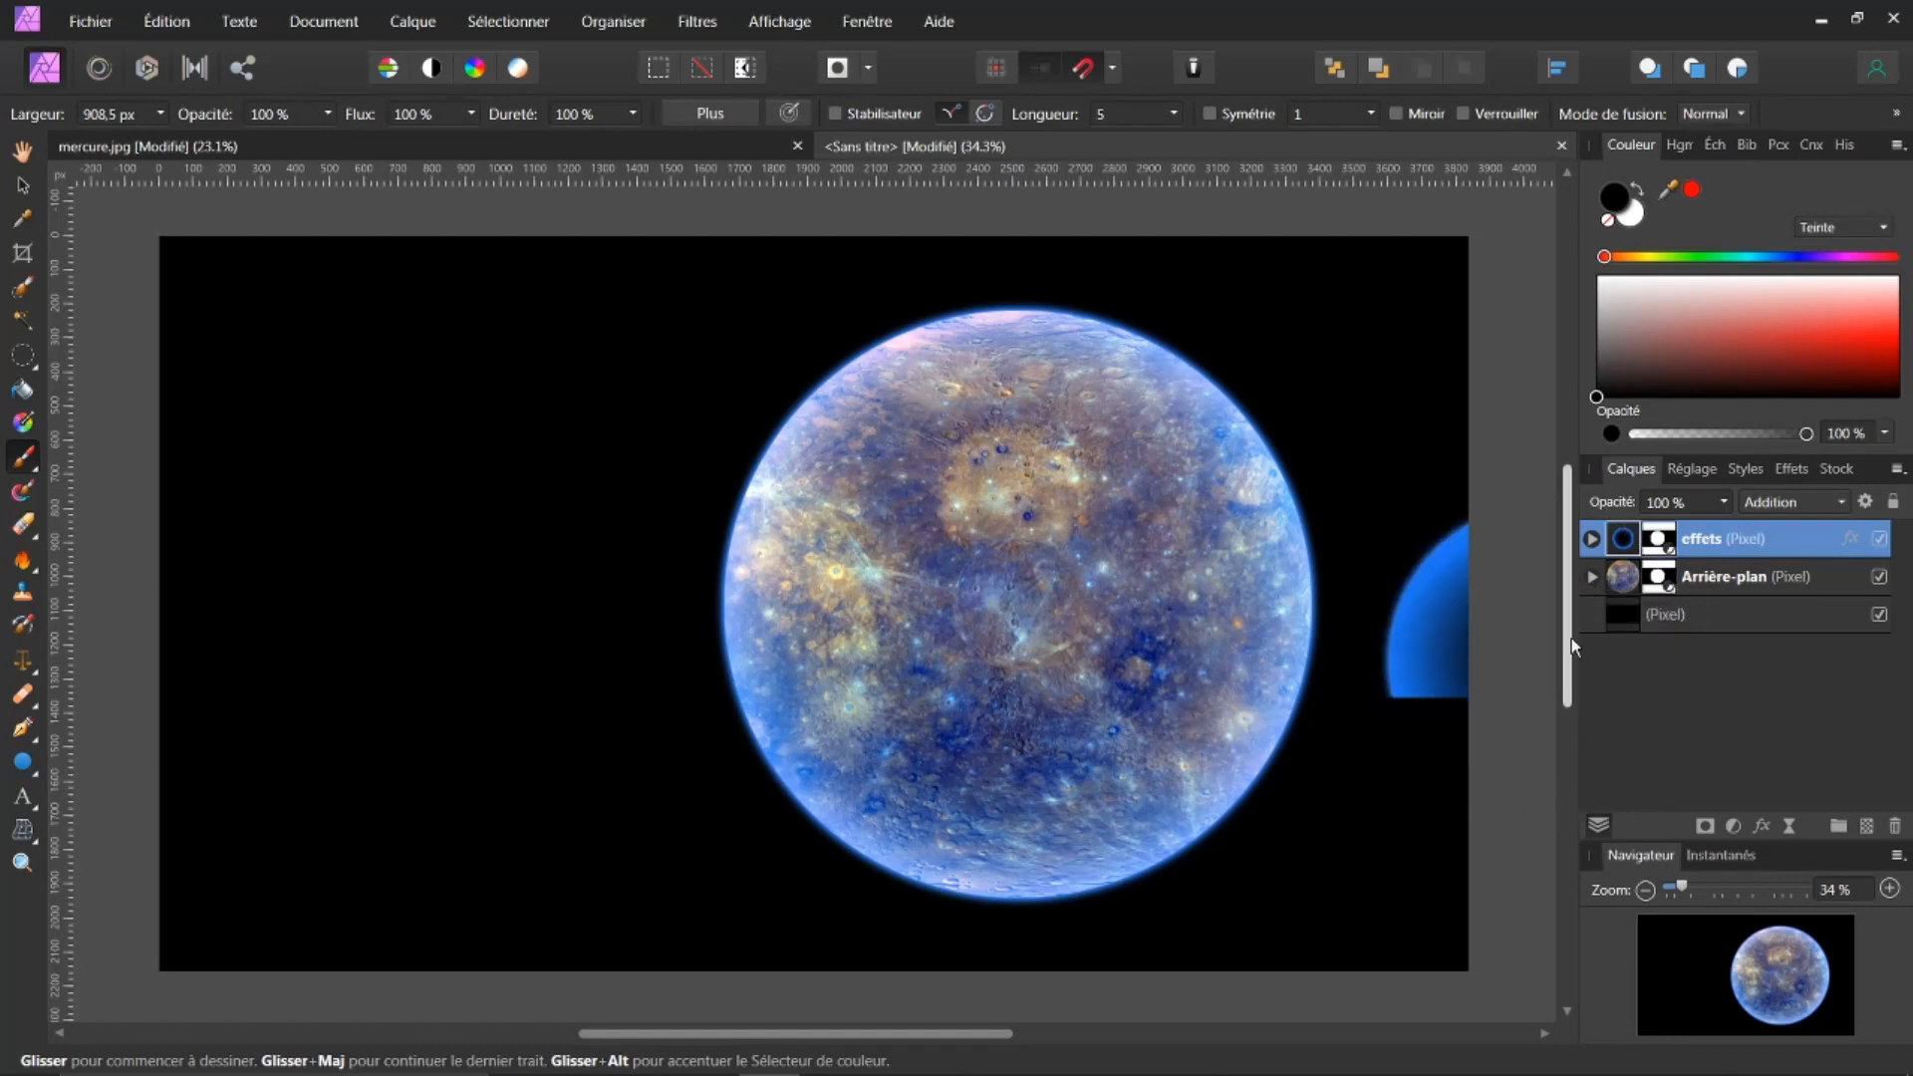
left_click(1630, 543, "ctrl")
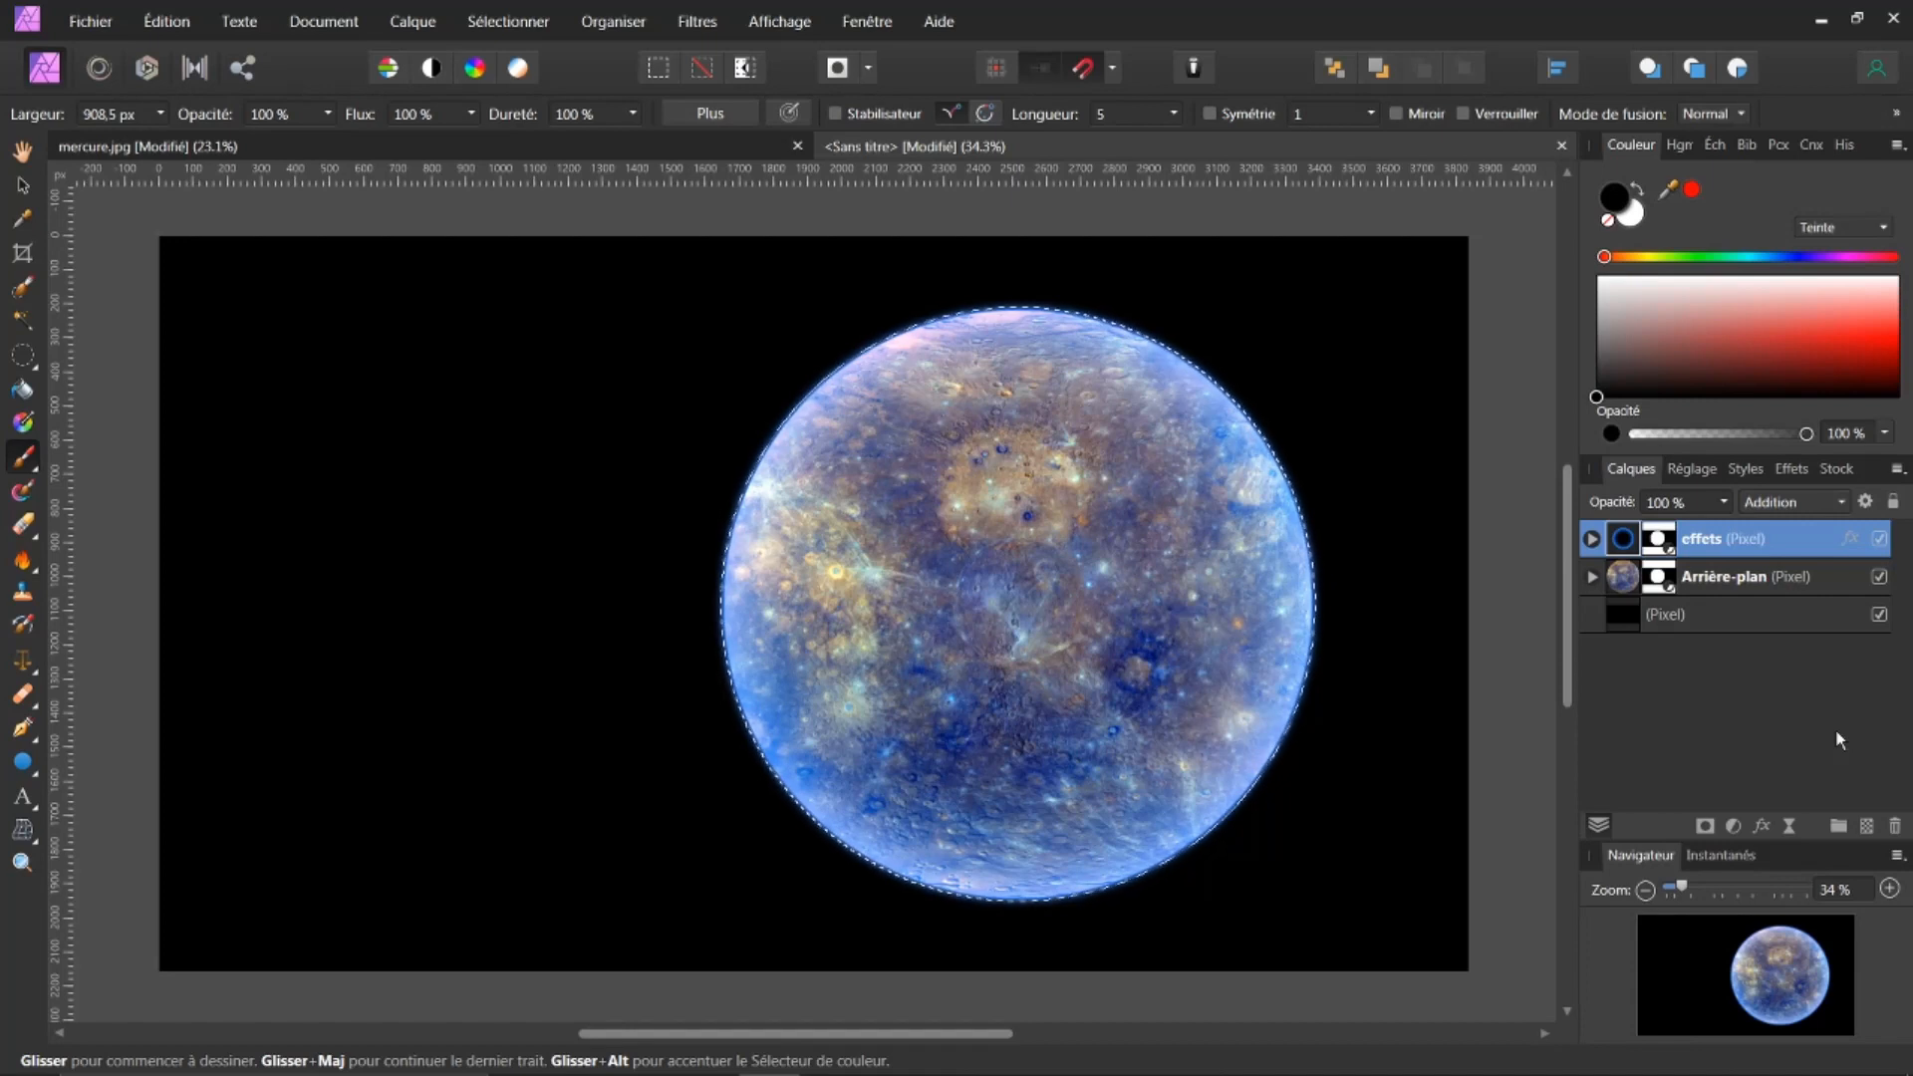
key("ctrl+j")
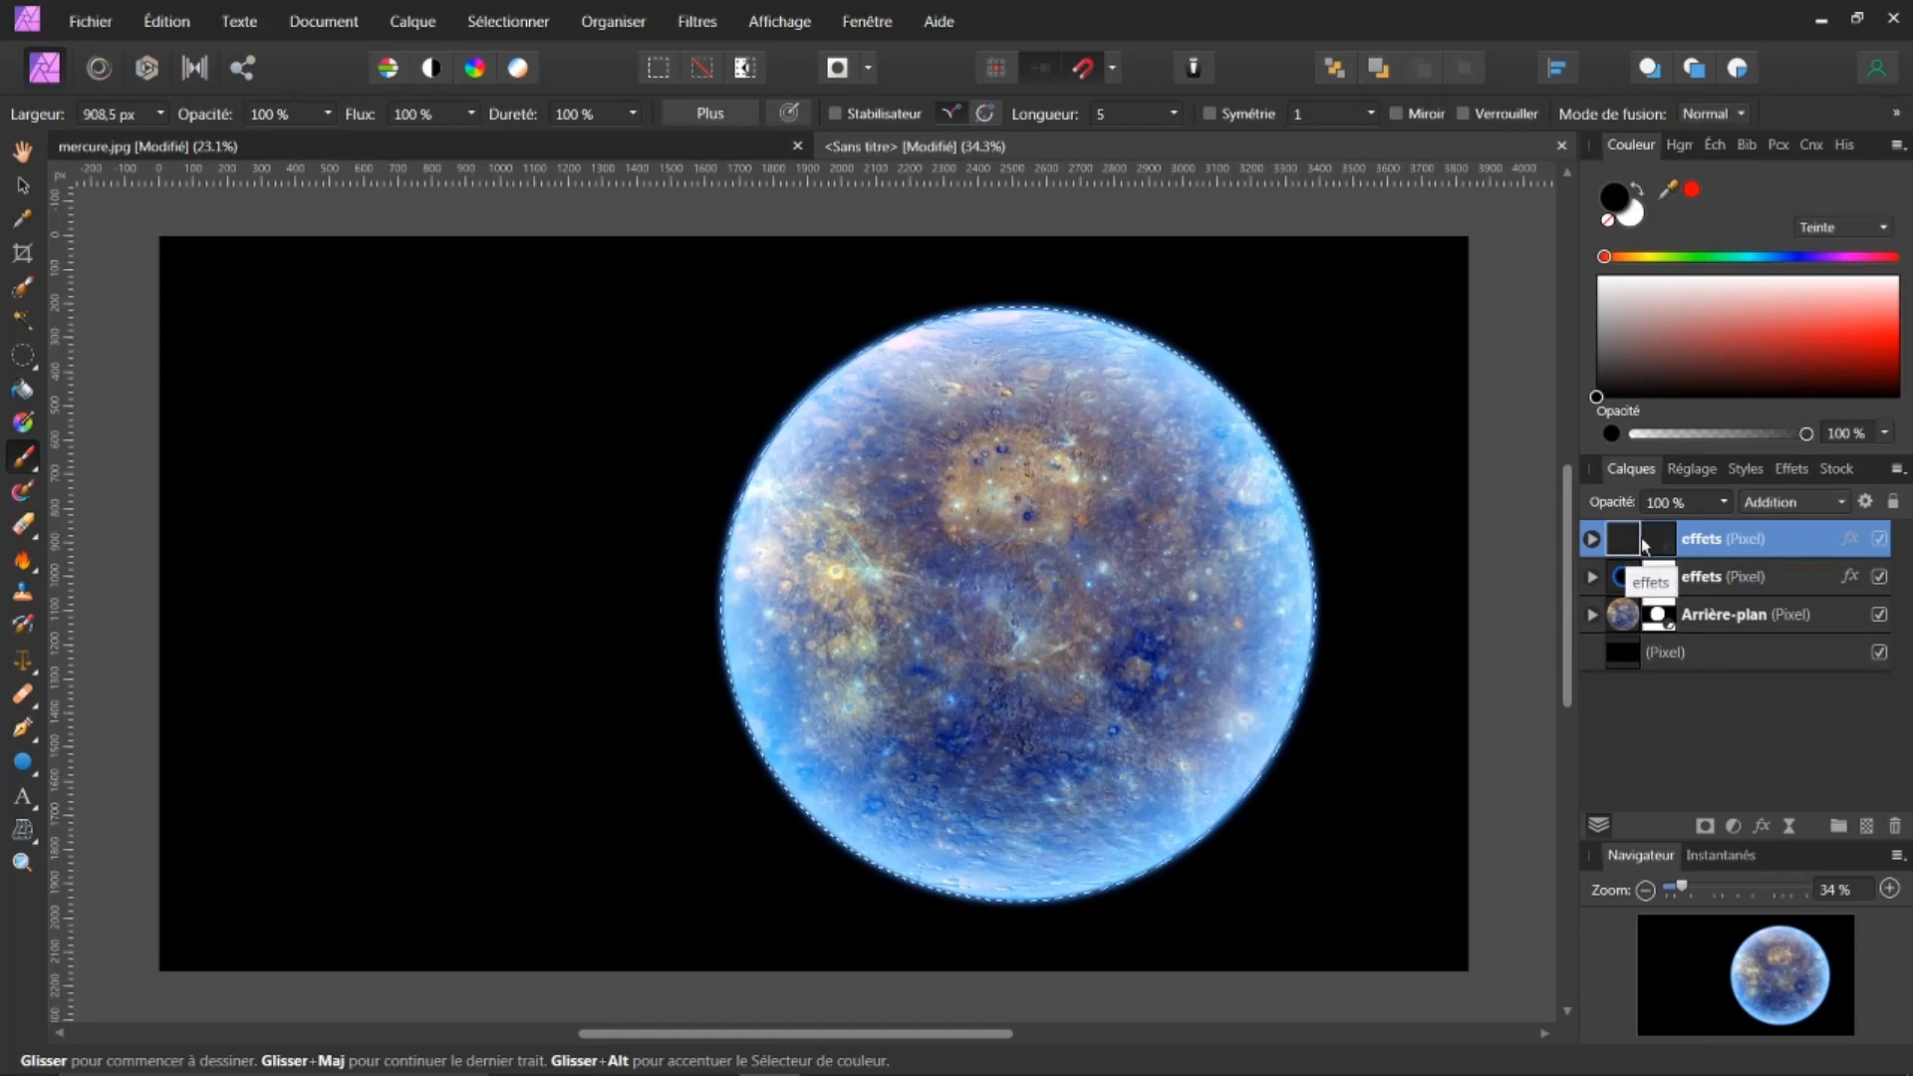
Turn off the outer glow and inner glow effects on the duplicated effets layer
left_click(1798, 466)
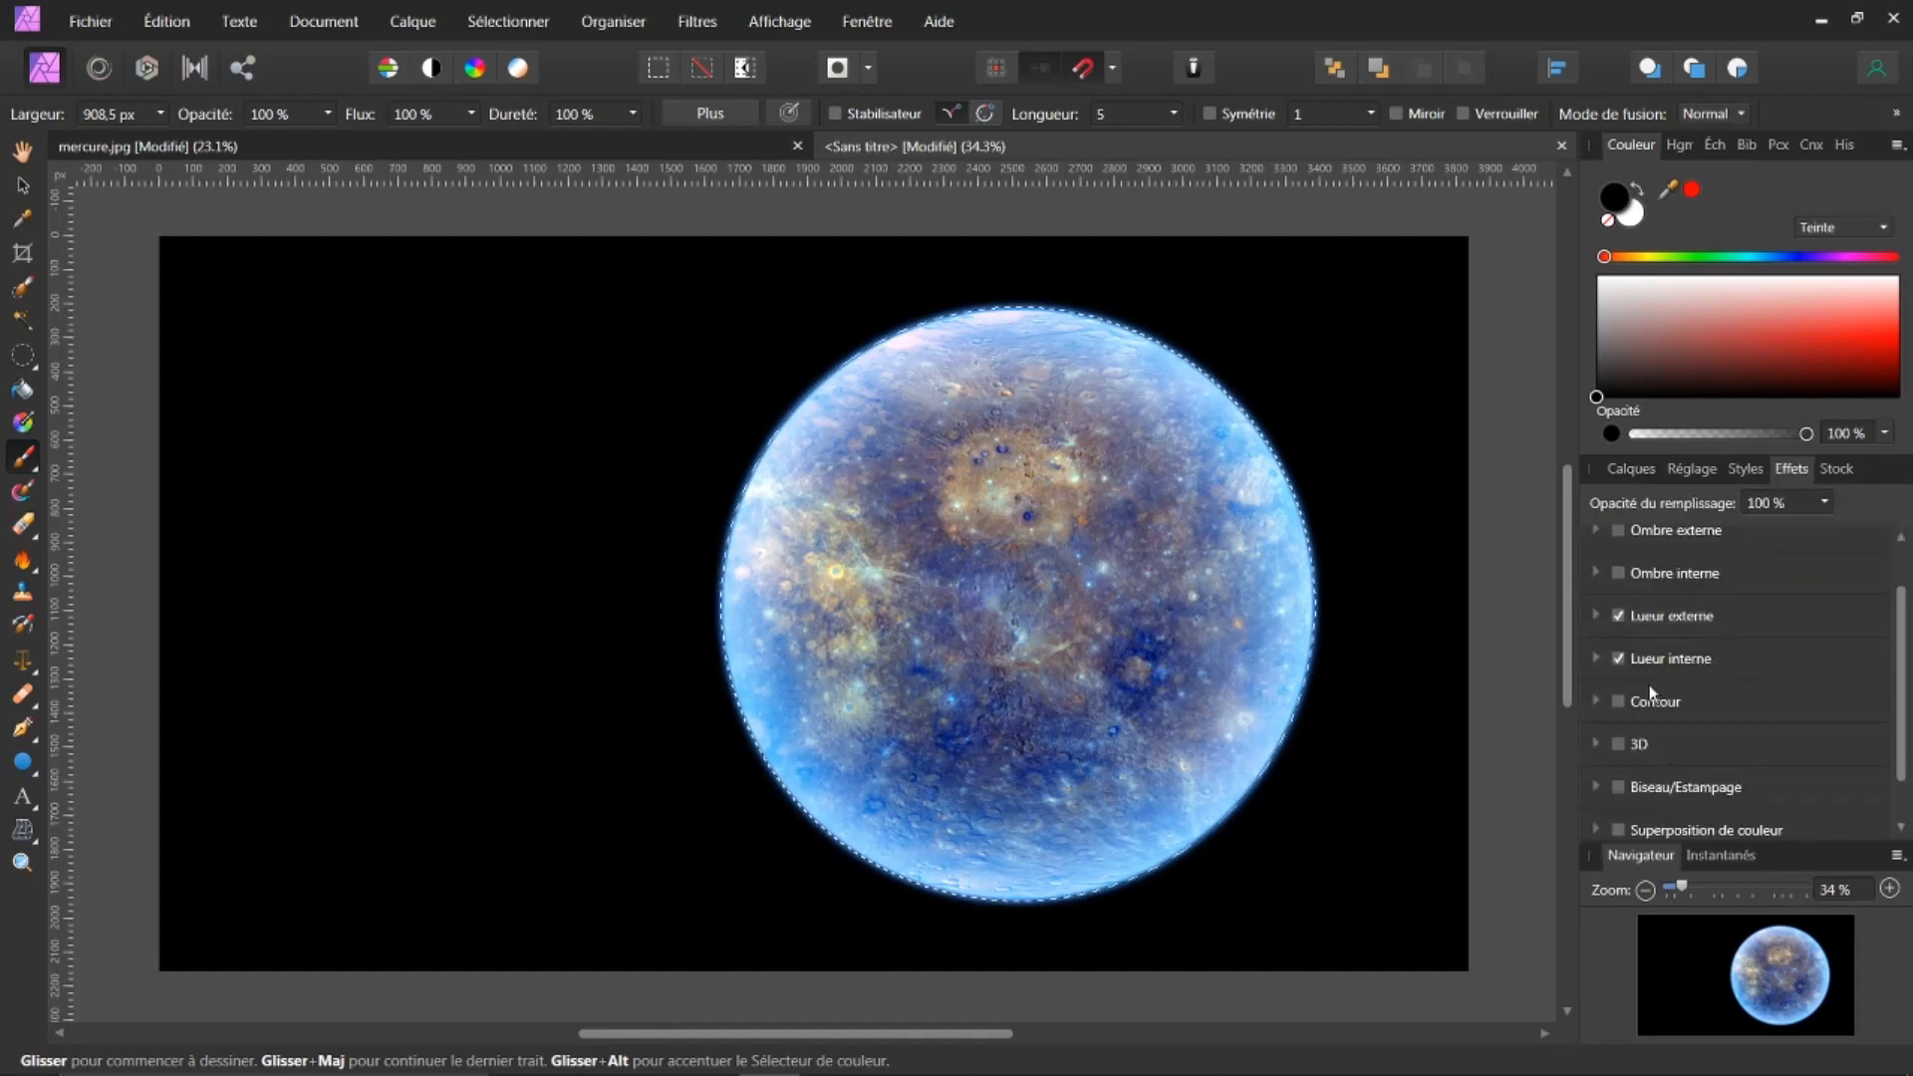
left_click(1616, 617)
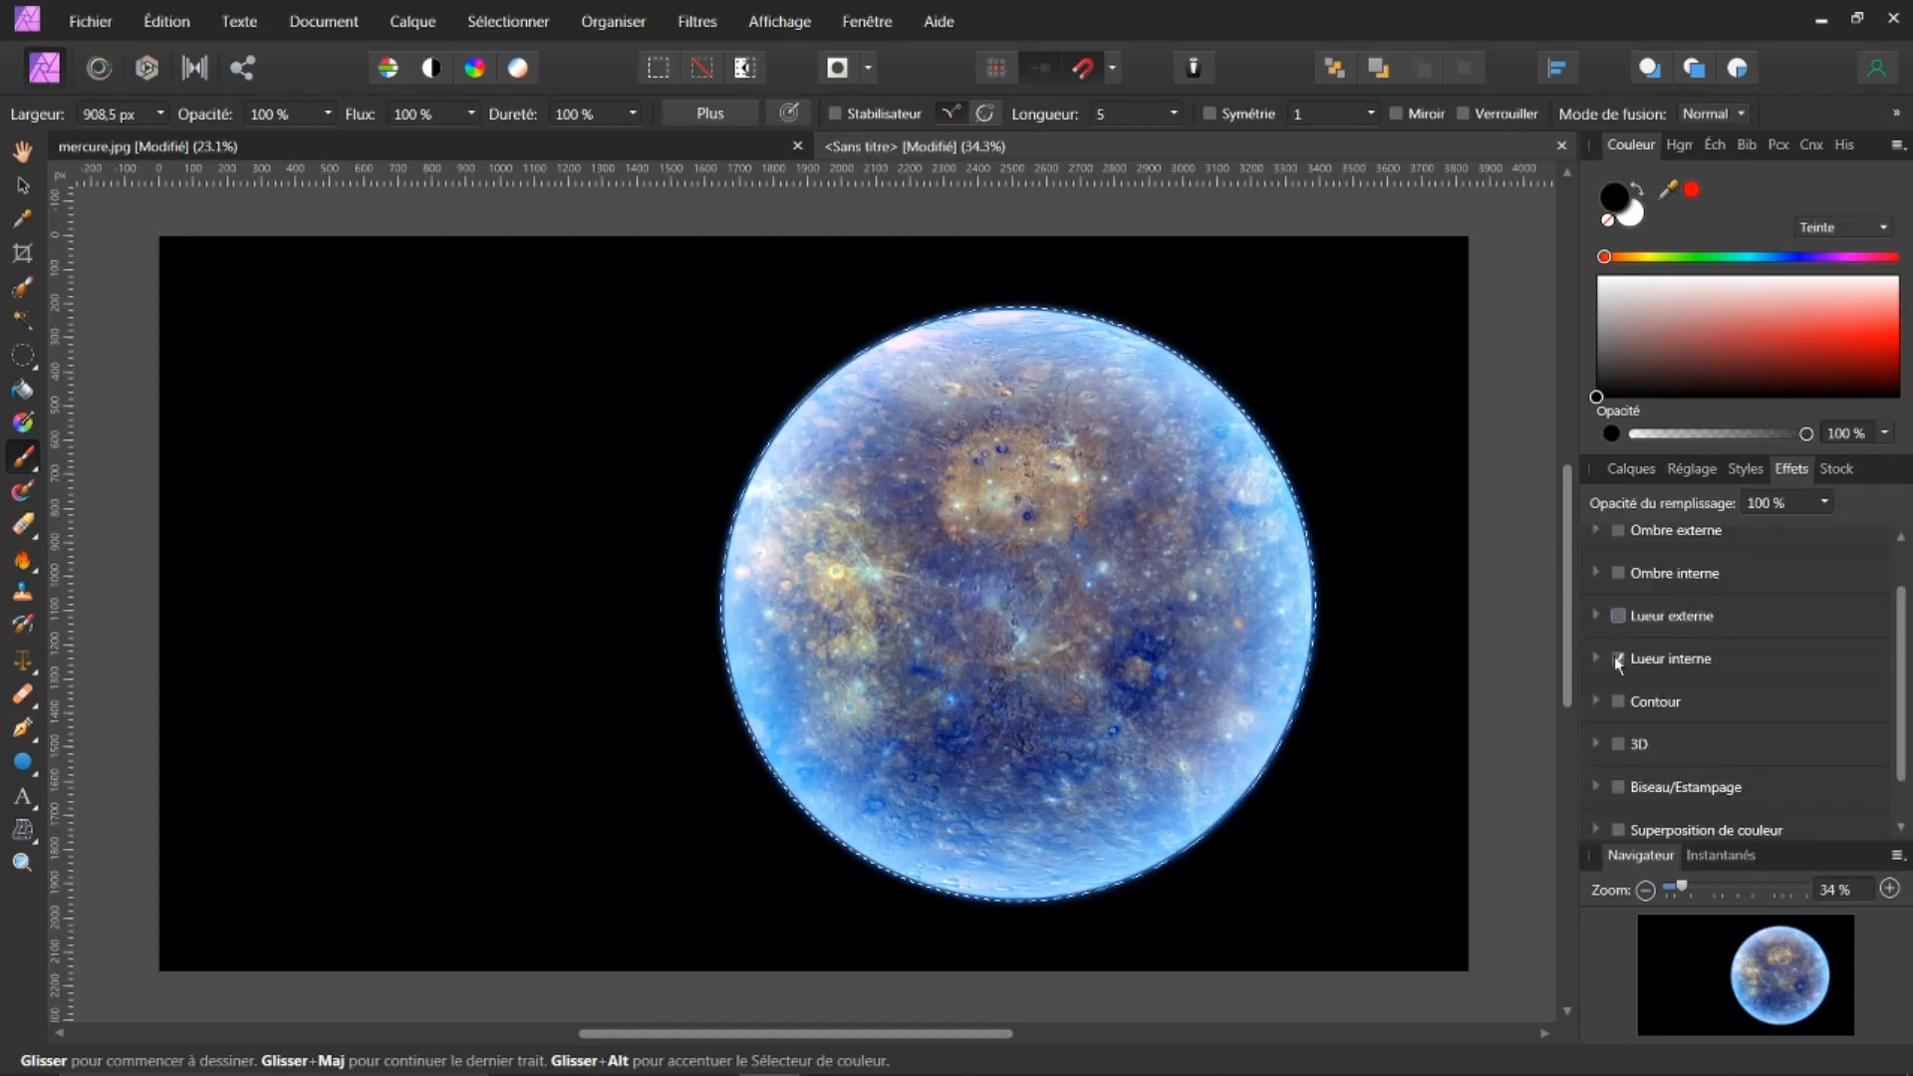
left_click(1618, 658)
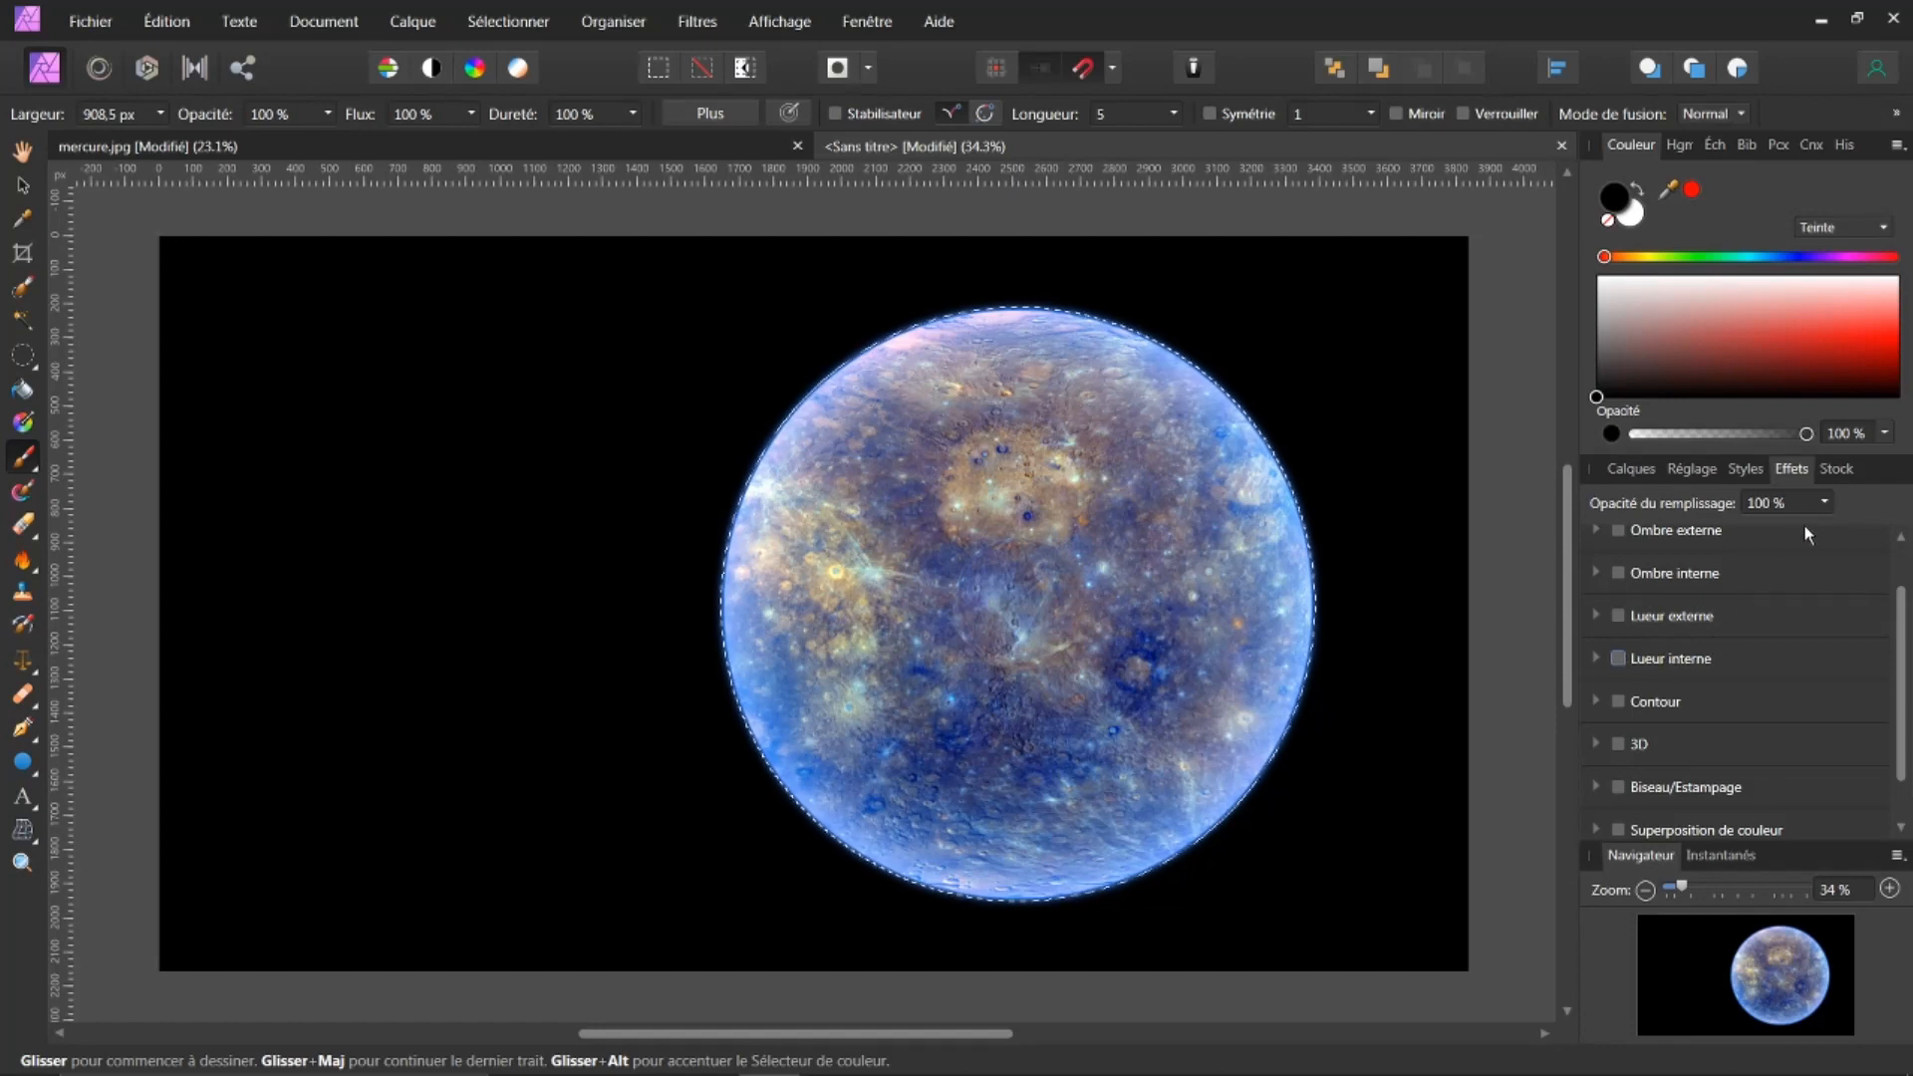
scroll(1746, 644, "up", 1)
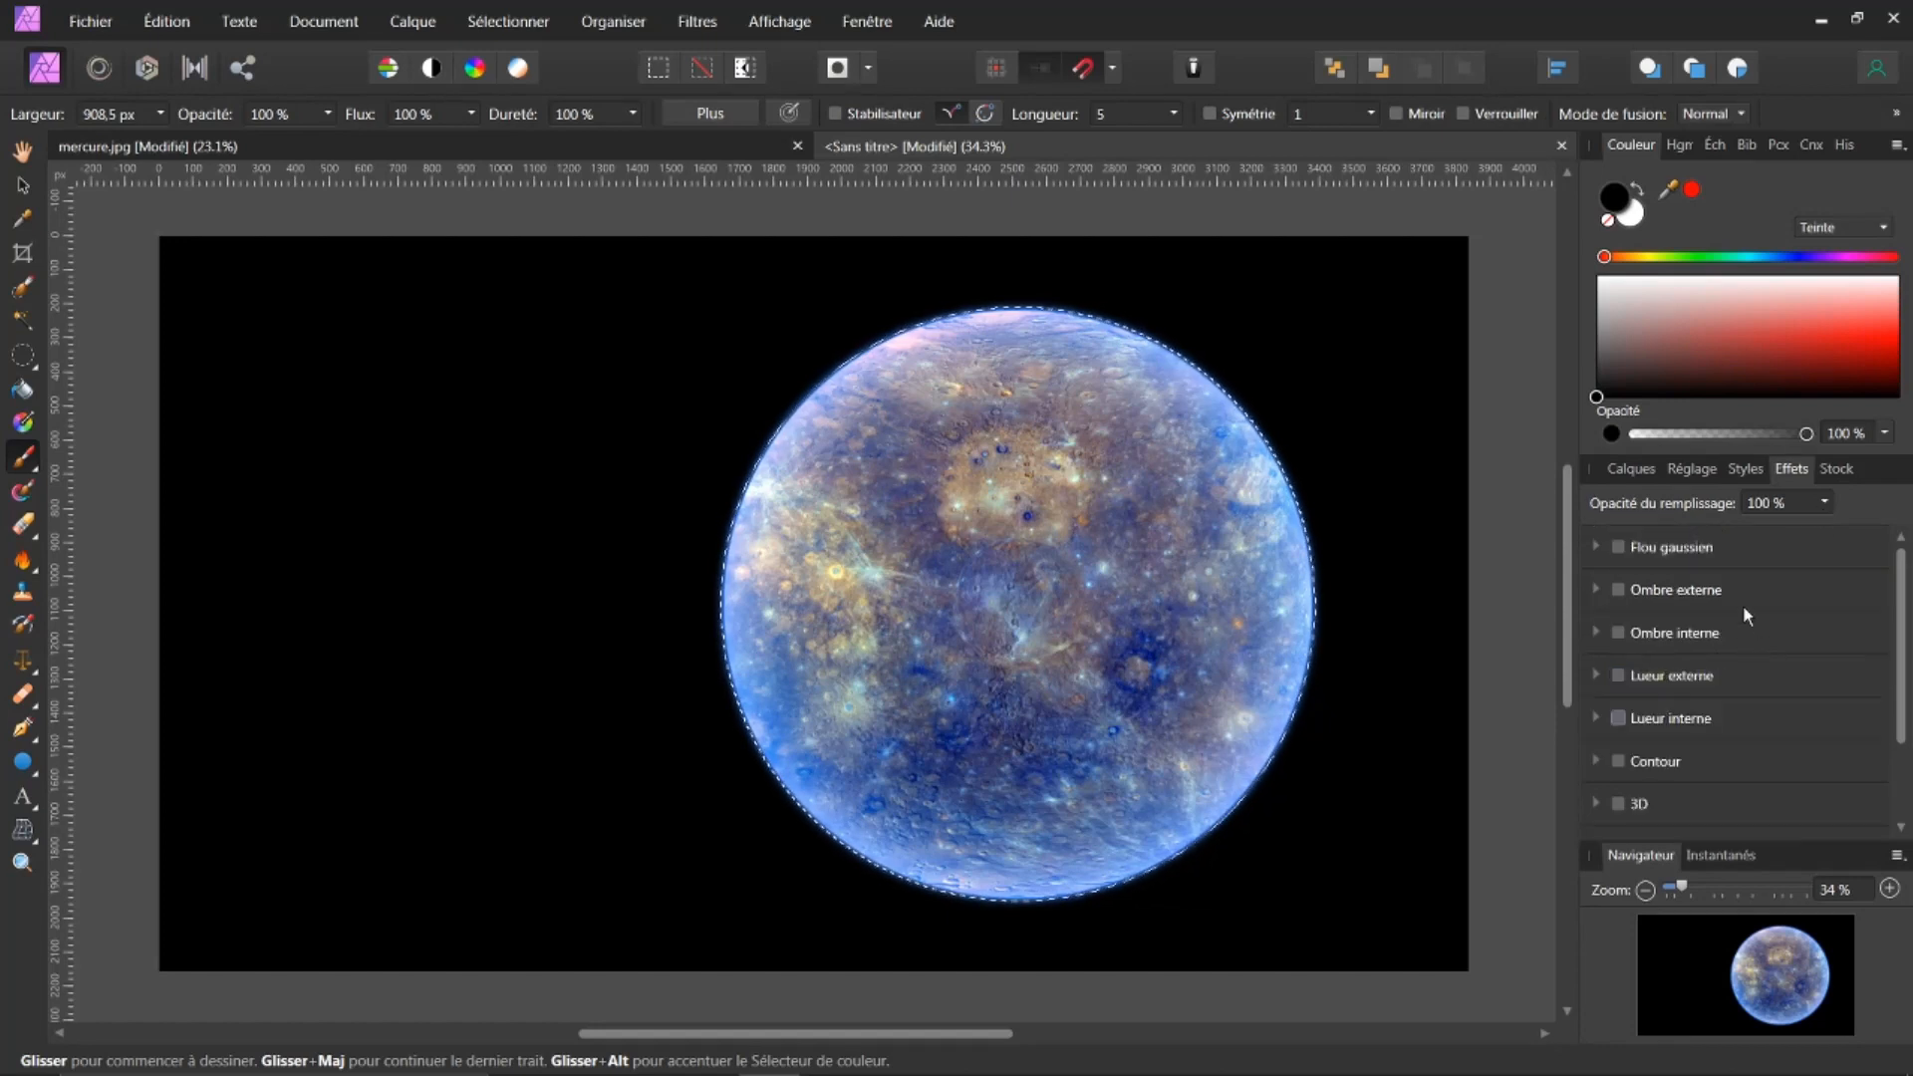
left_click(1616, 472)
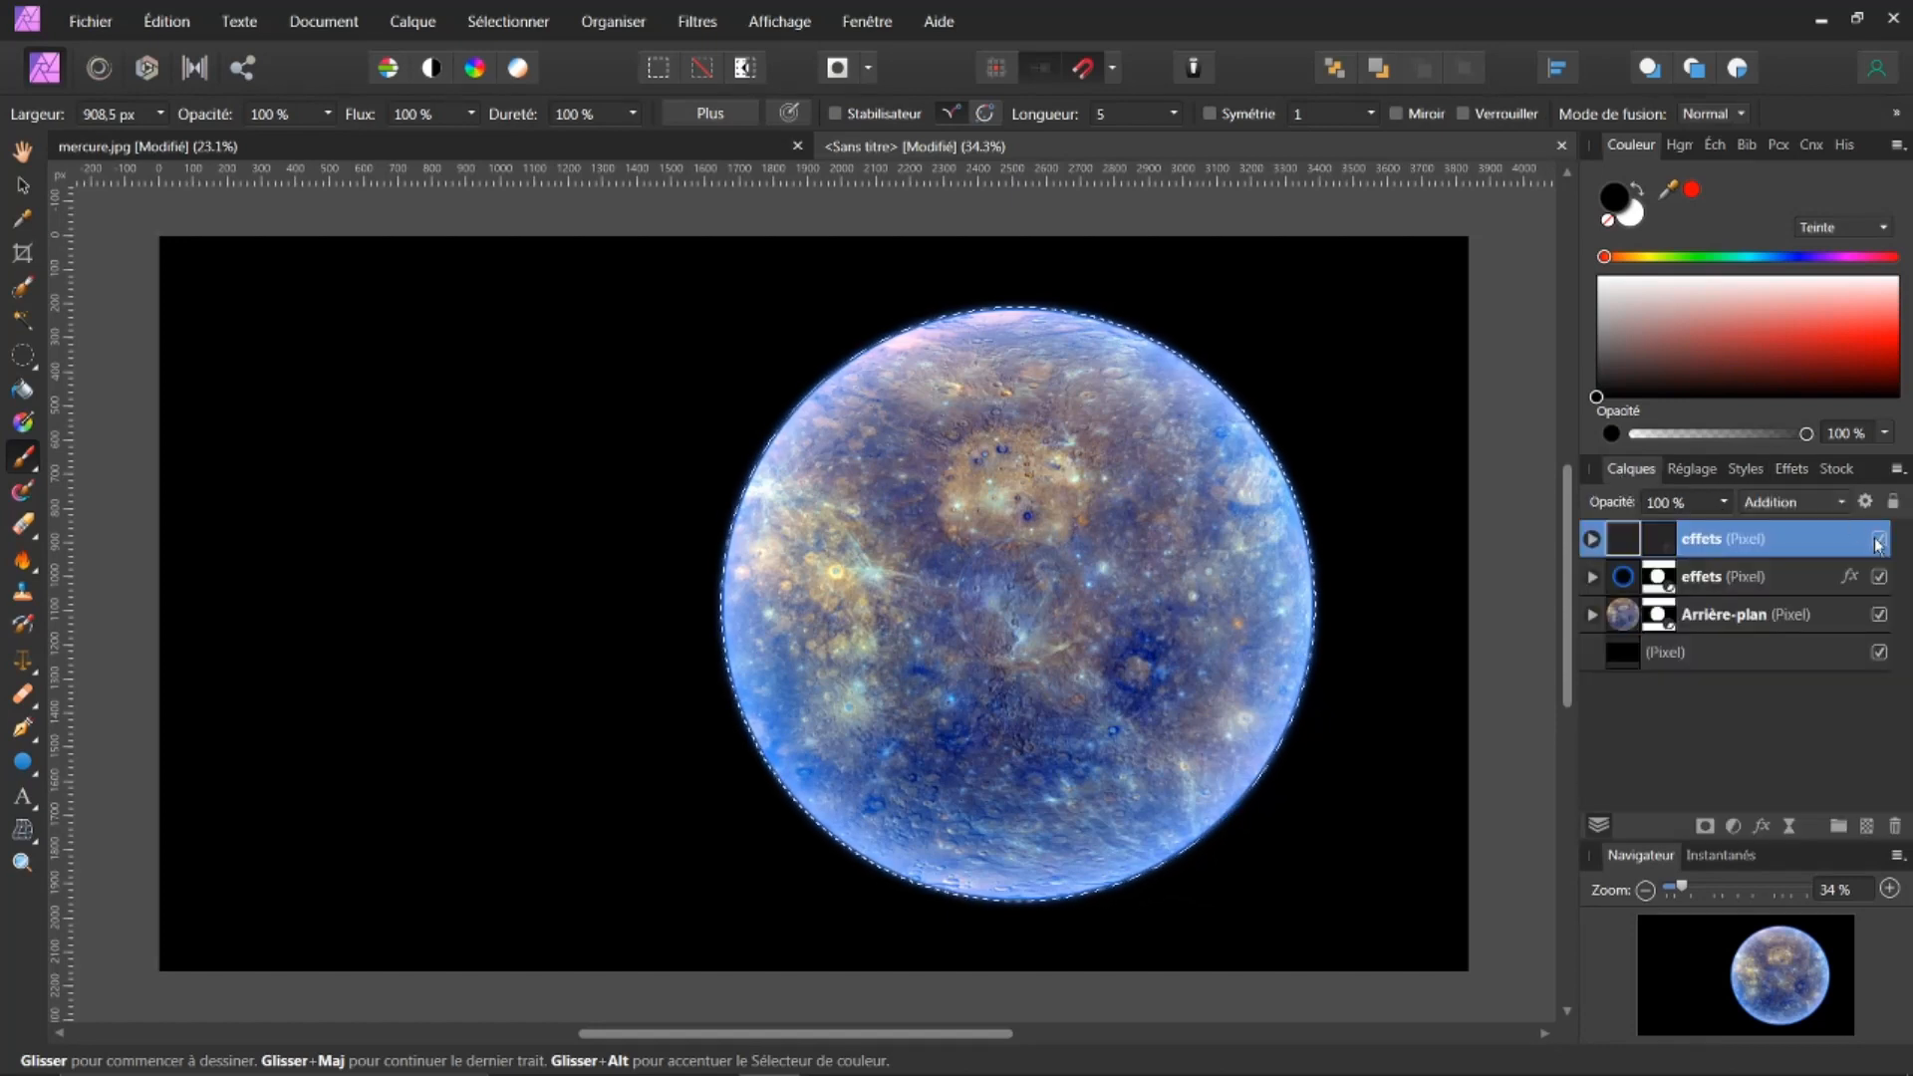
Delete the Levels adjustment (Réglage Niveaux) nested in the duplicated effets layer
left_click(1591, 539)
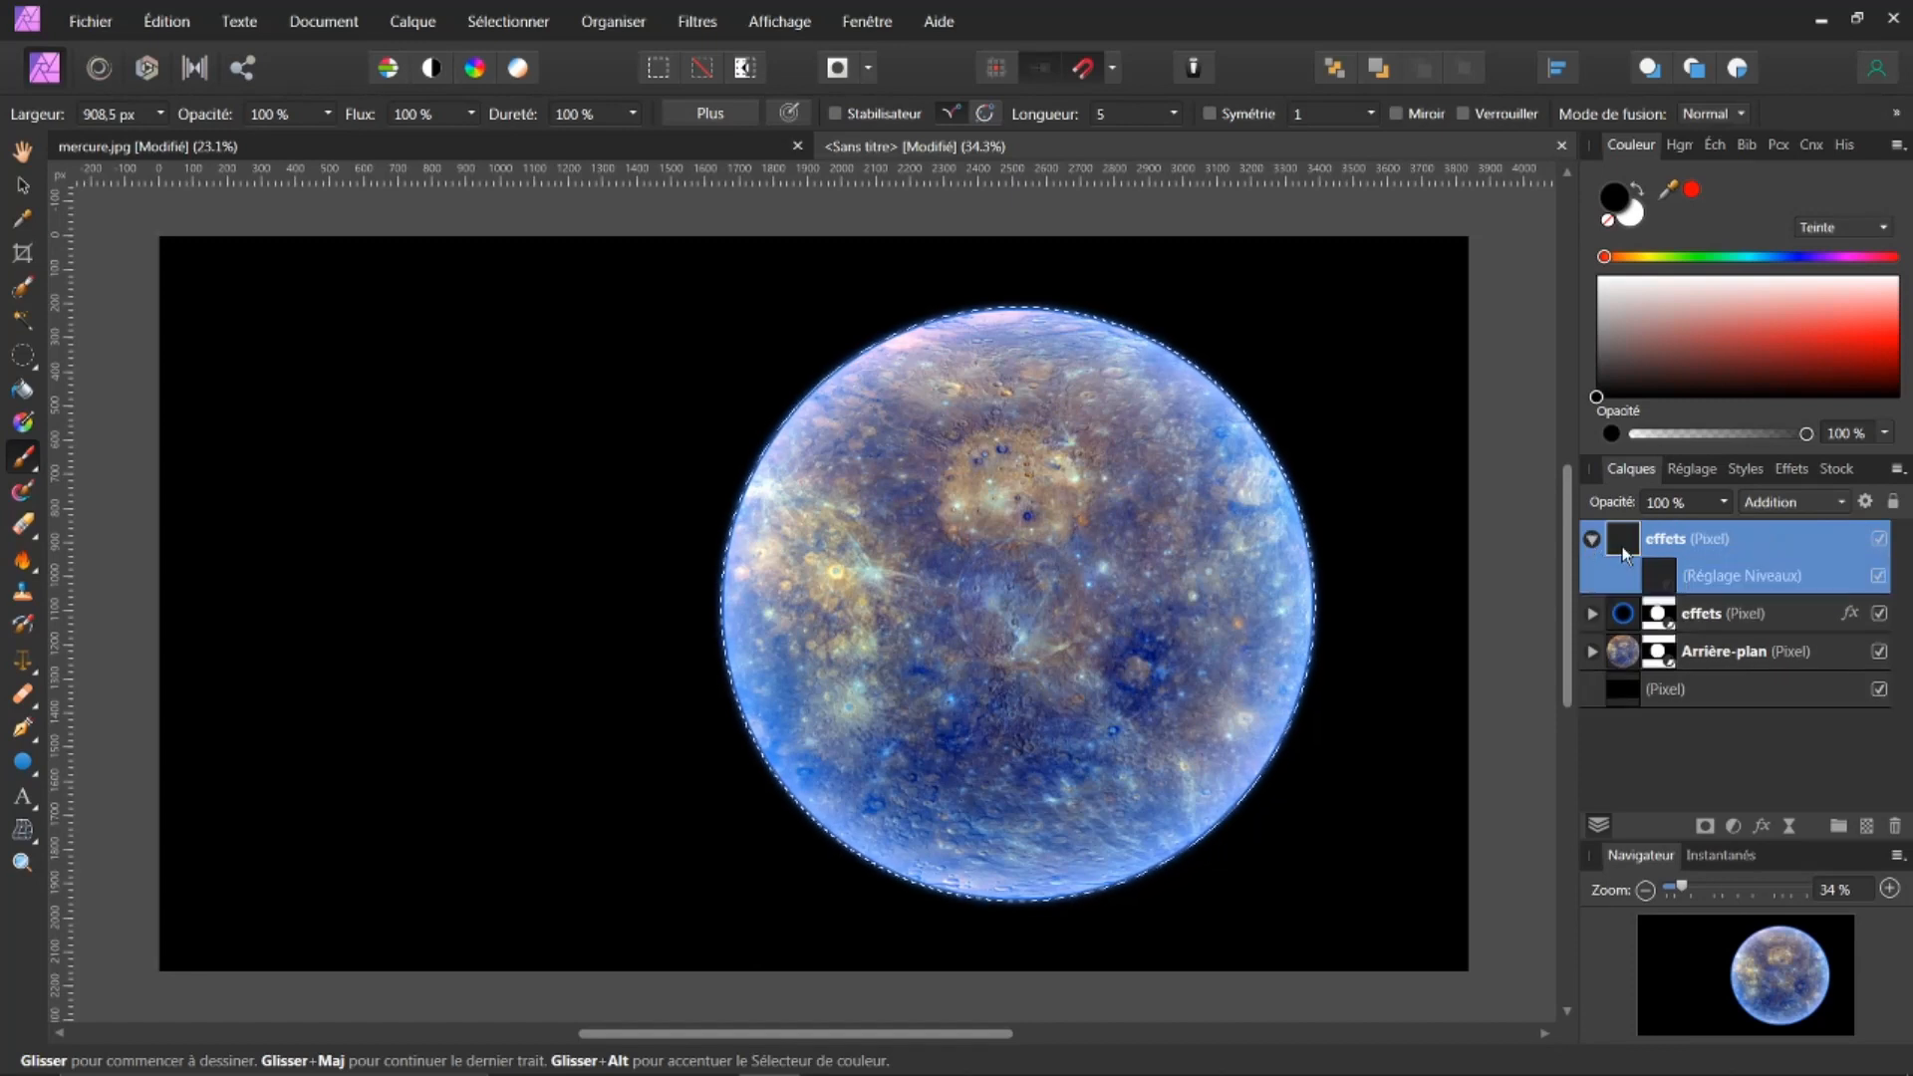
left_click(1669, 577)
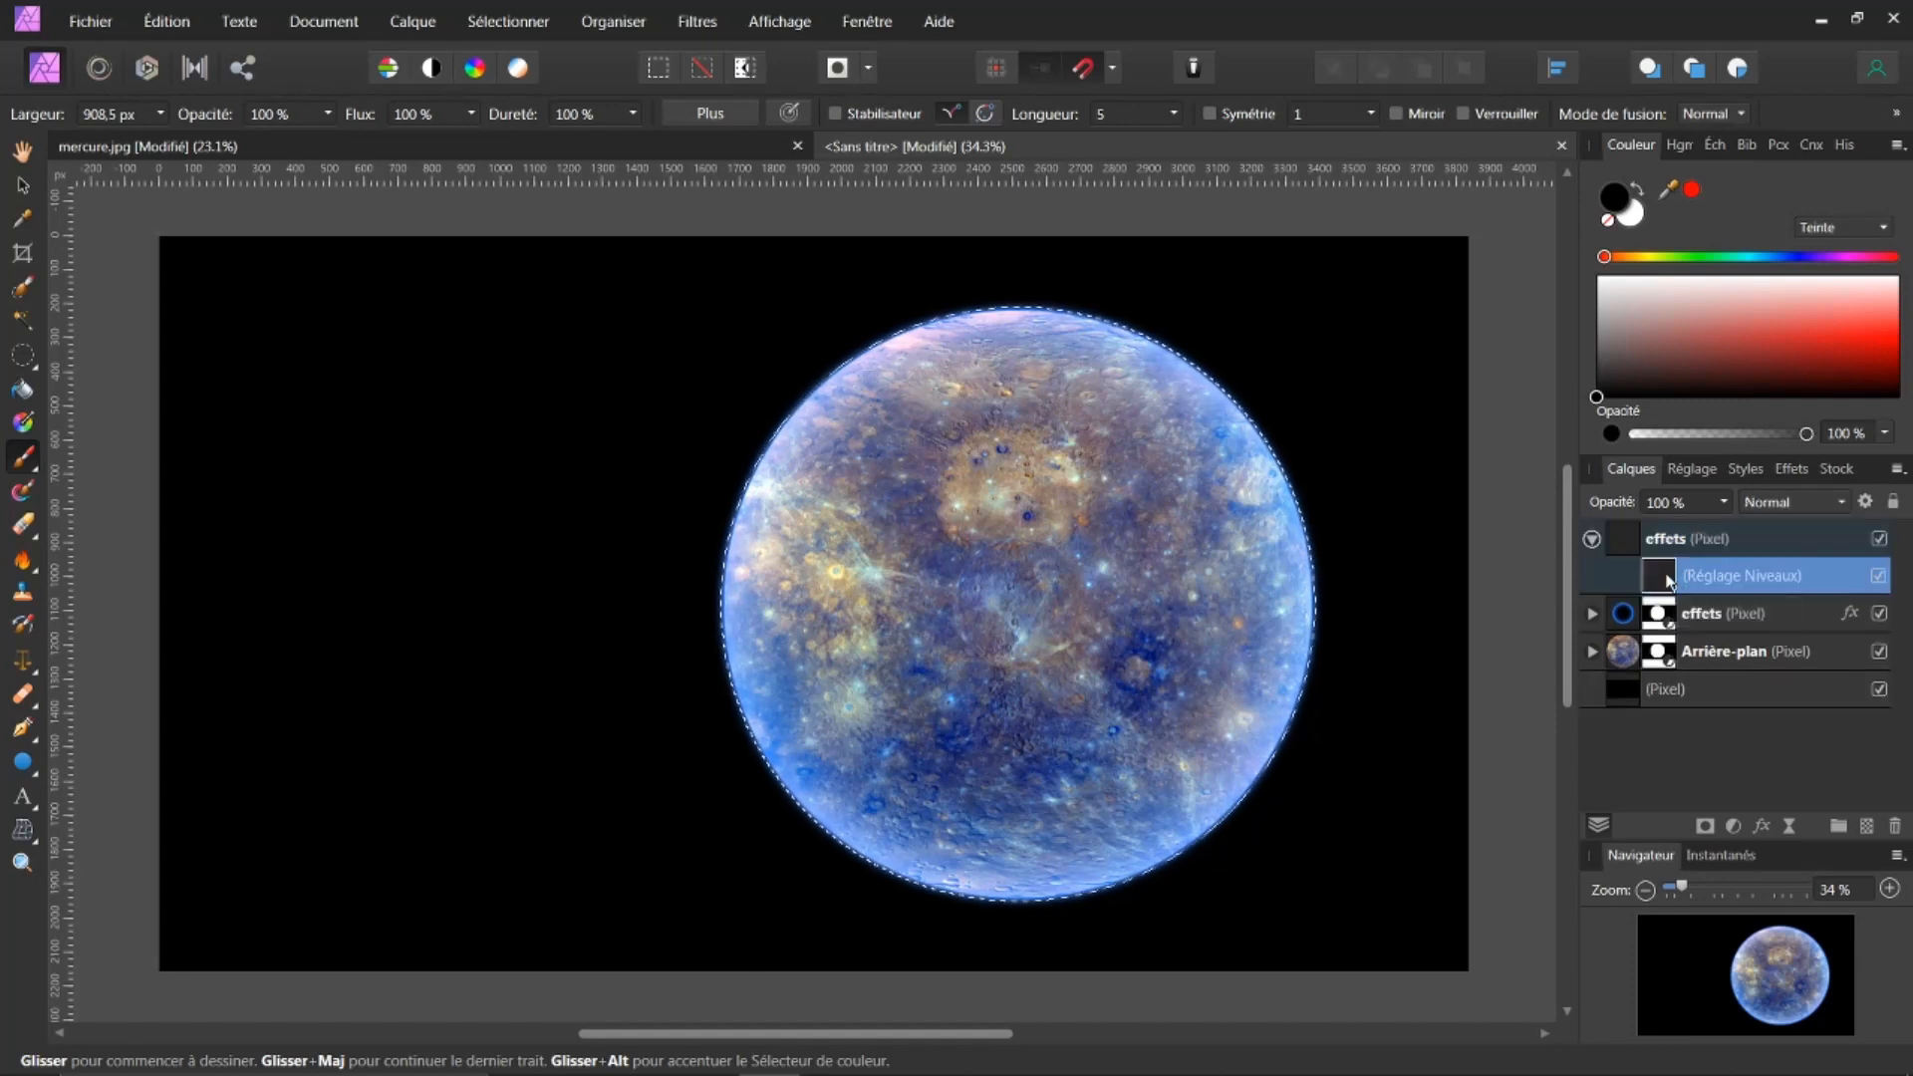
left_click(1895, 827)
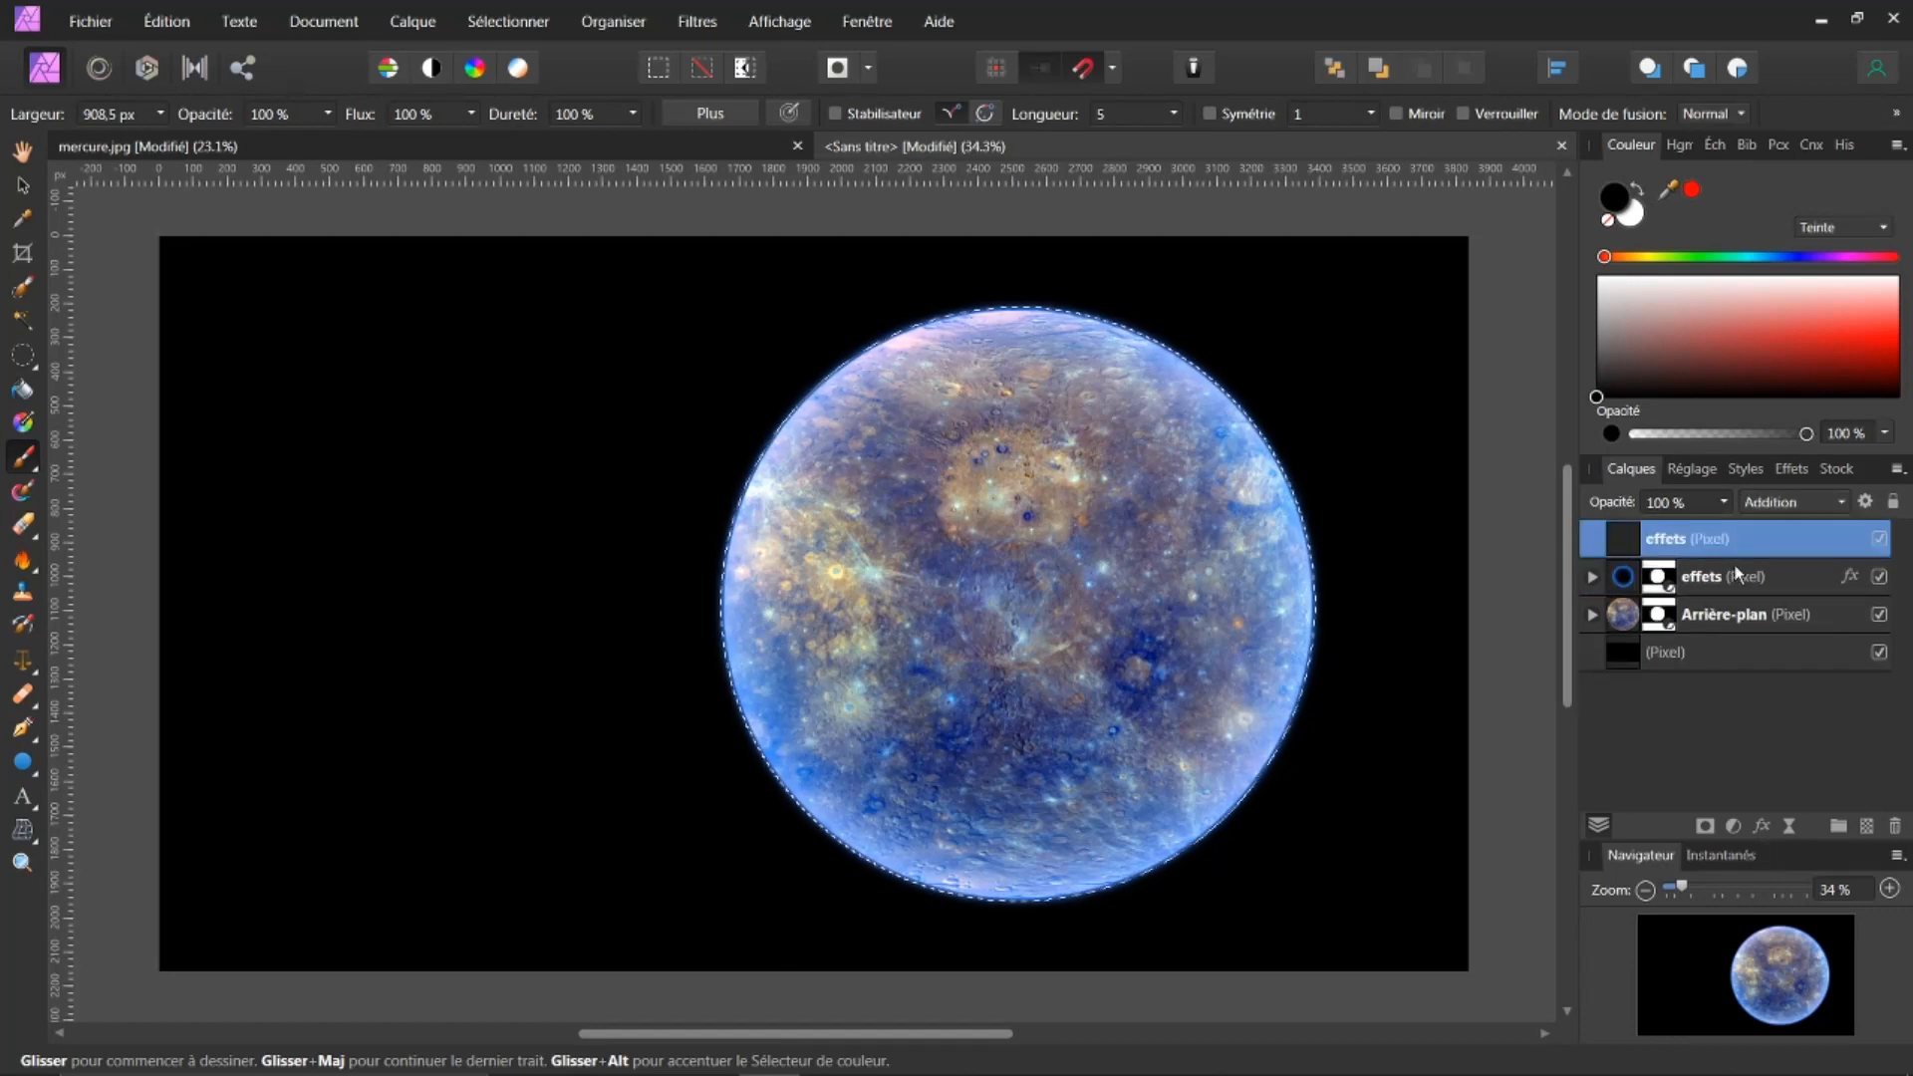
Set the duplicated effets layer's blend mode to Normal and deselect the pixel selection
left_click(1838, 503)
left_click_drag(1885, 686, 1895, 555)
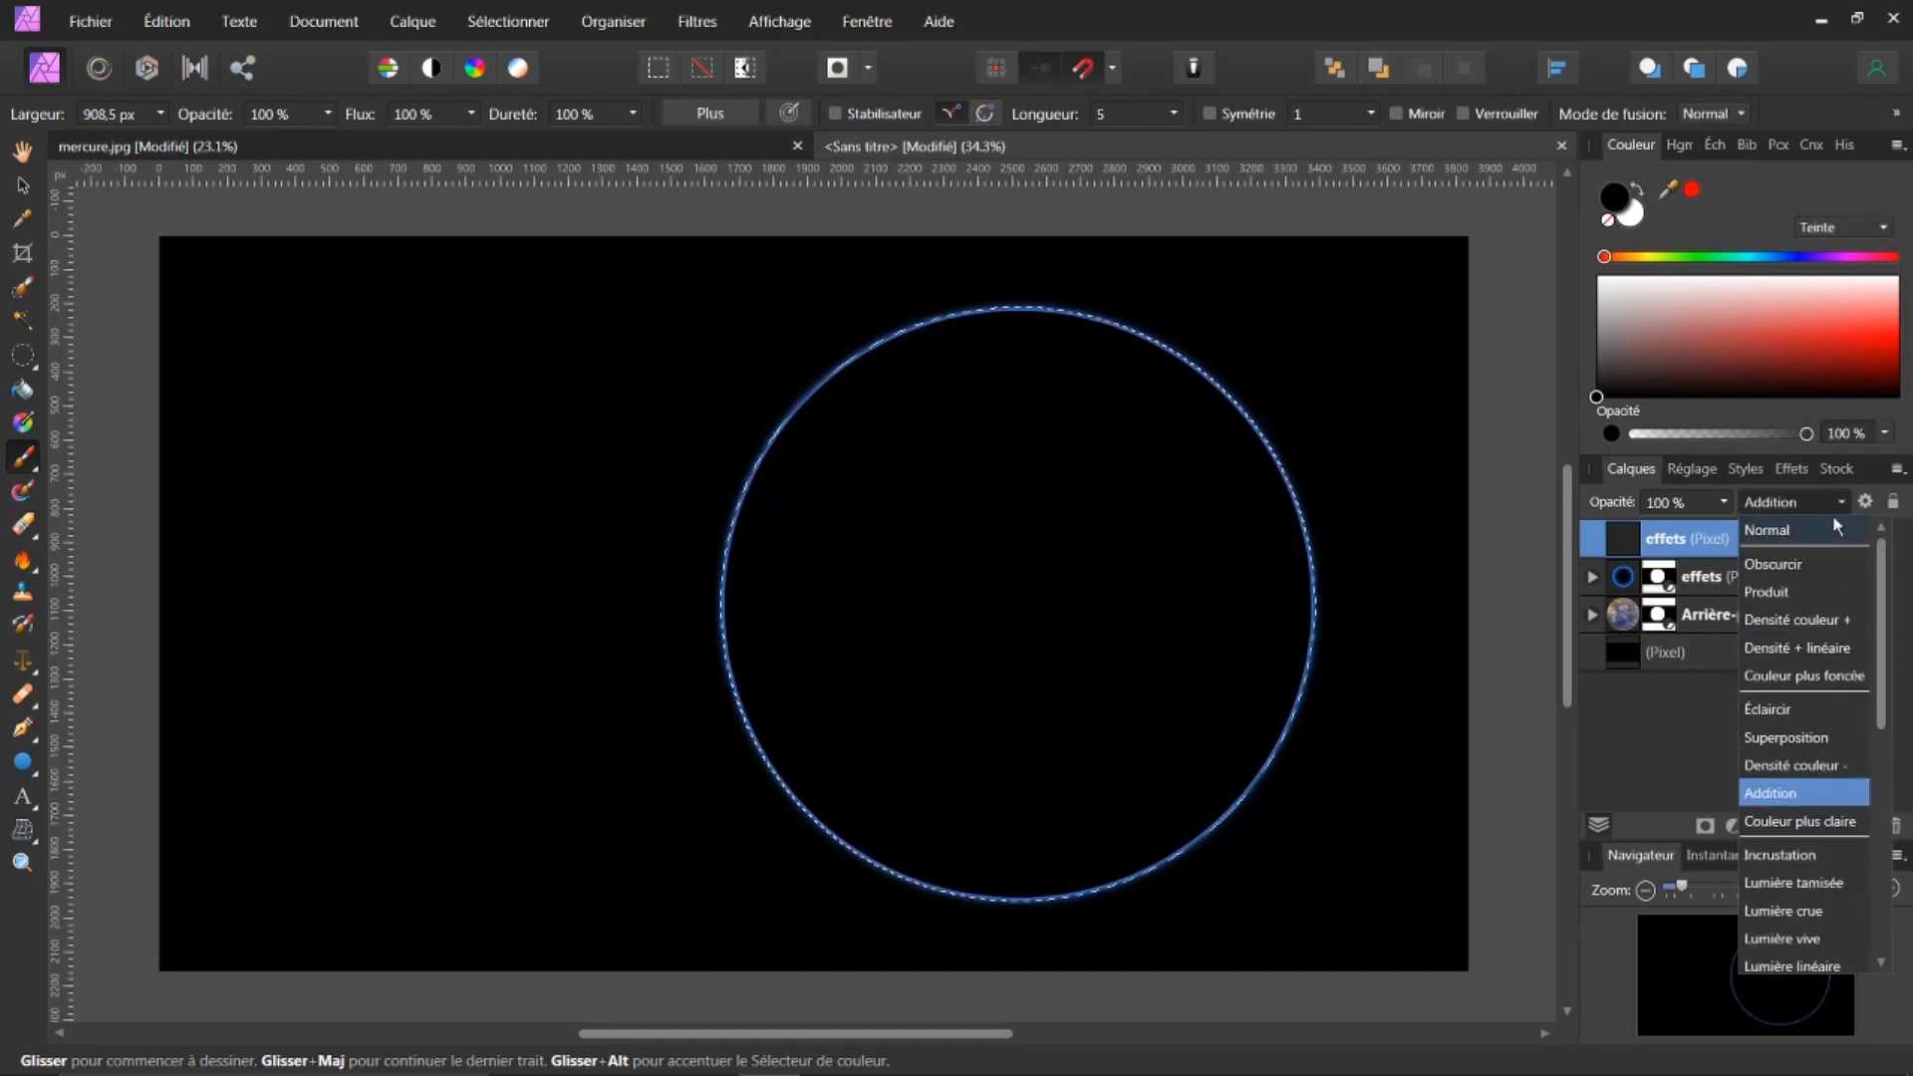
left_click(1809, 530)
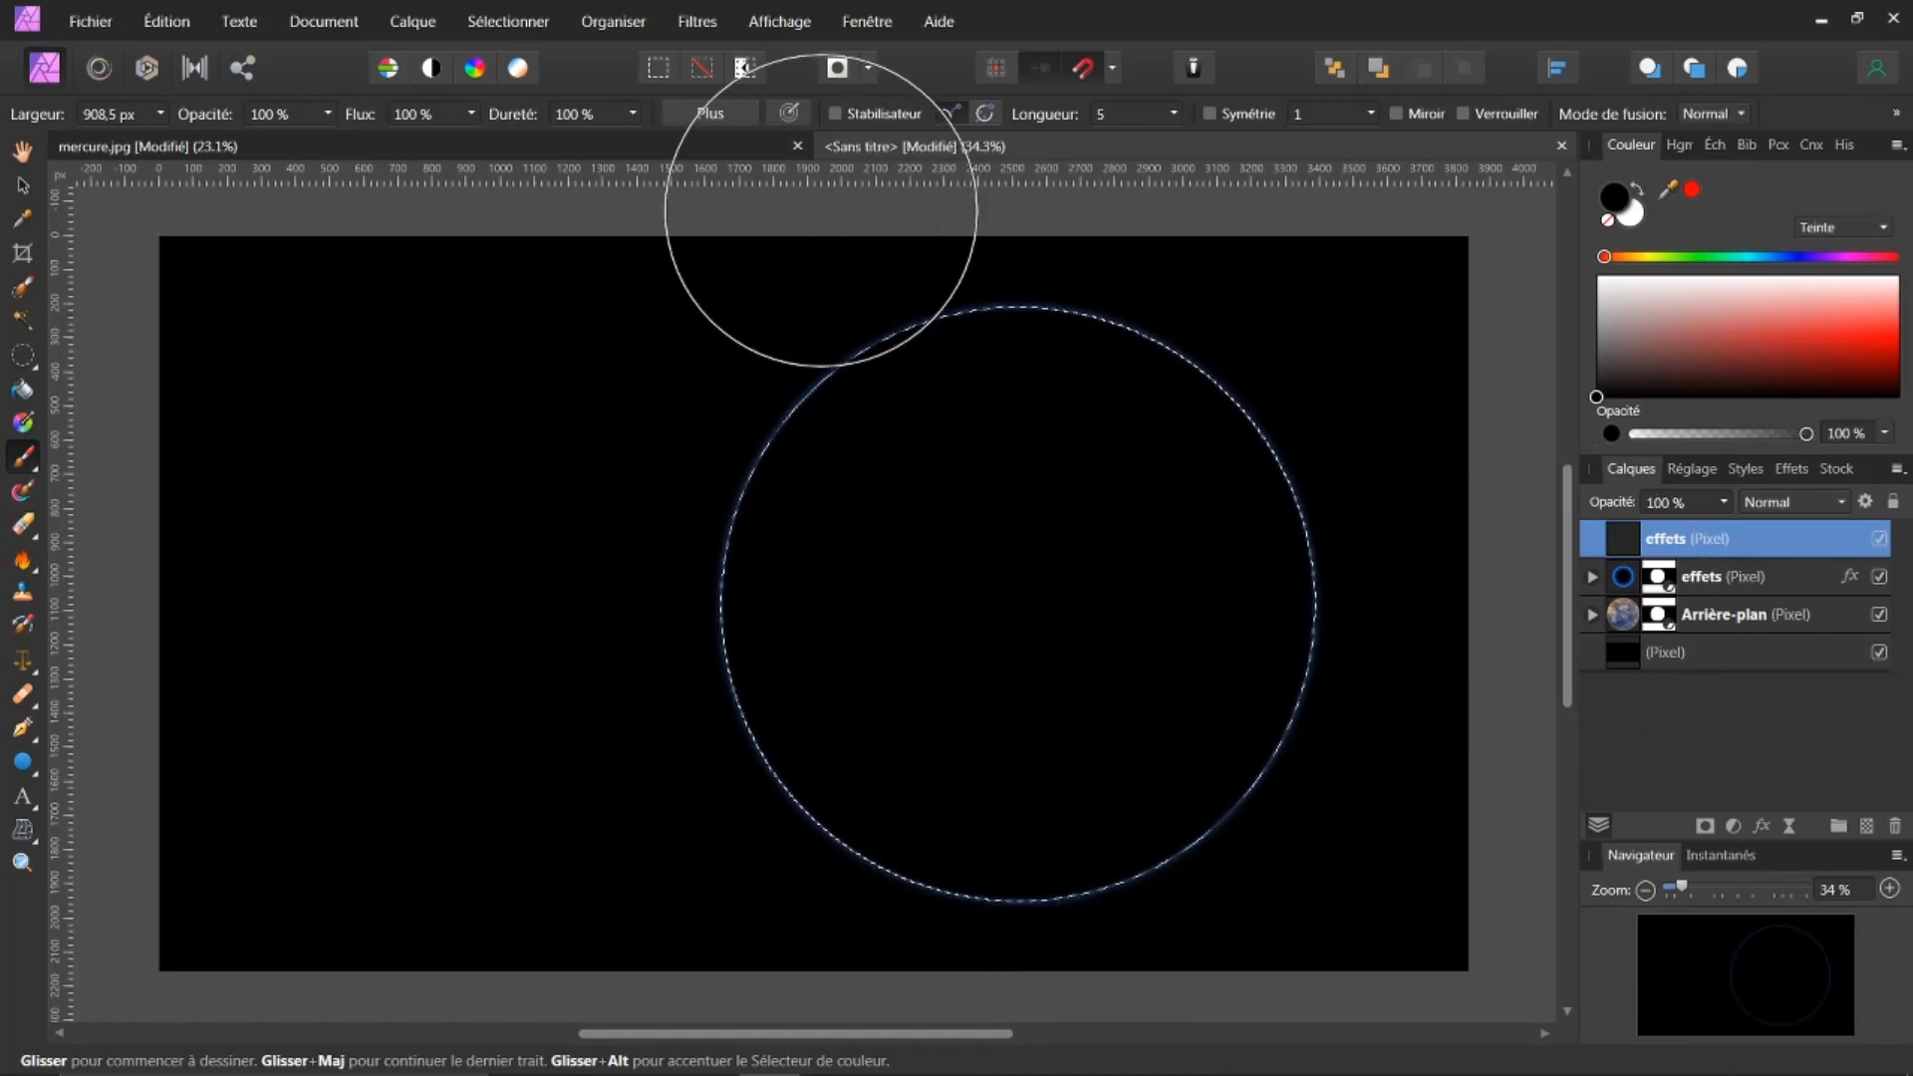
left_click(528, 22)
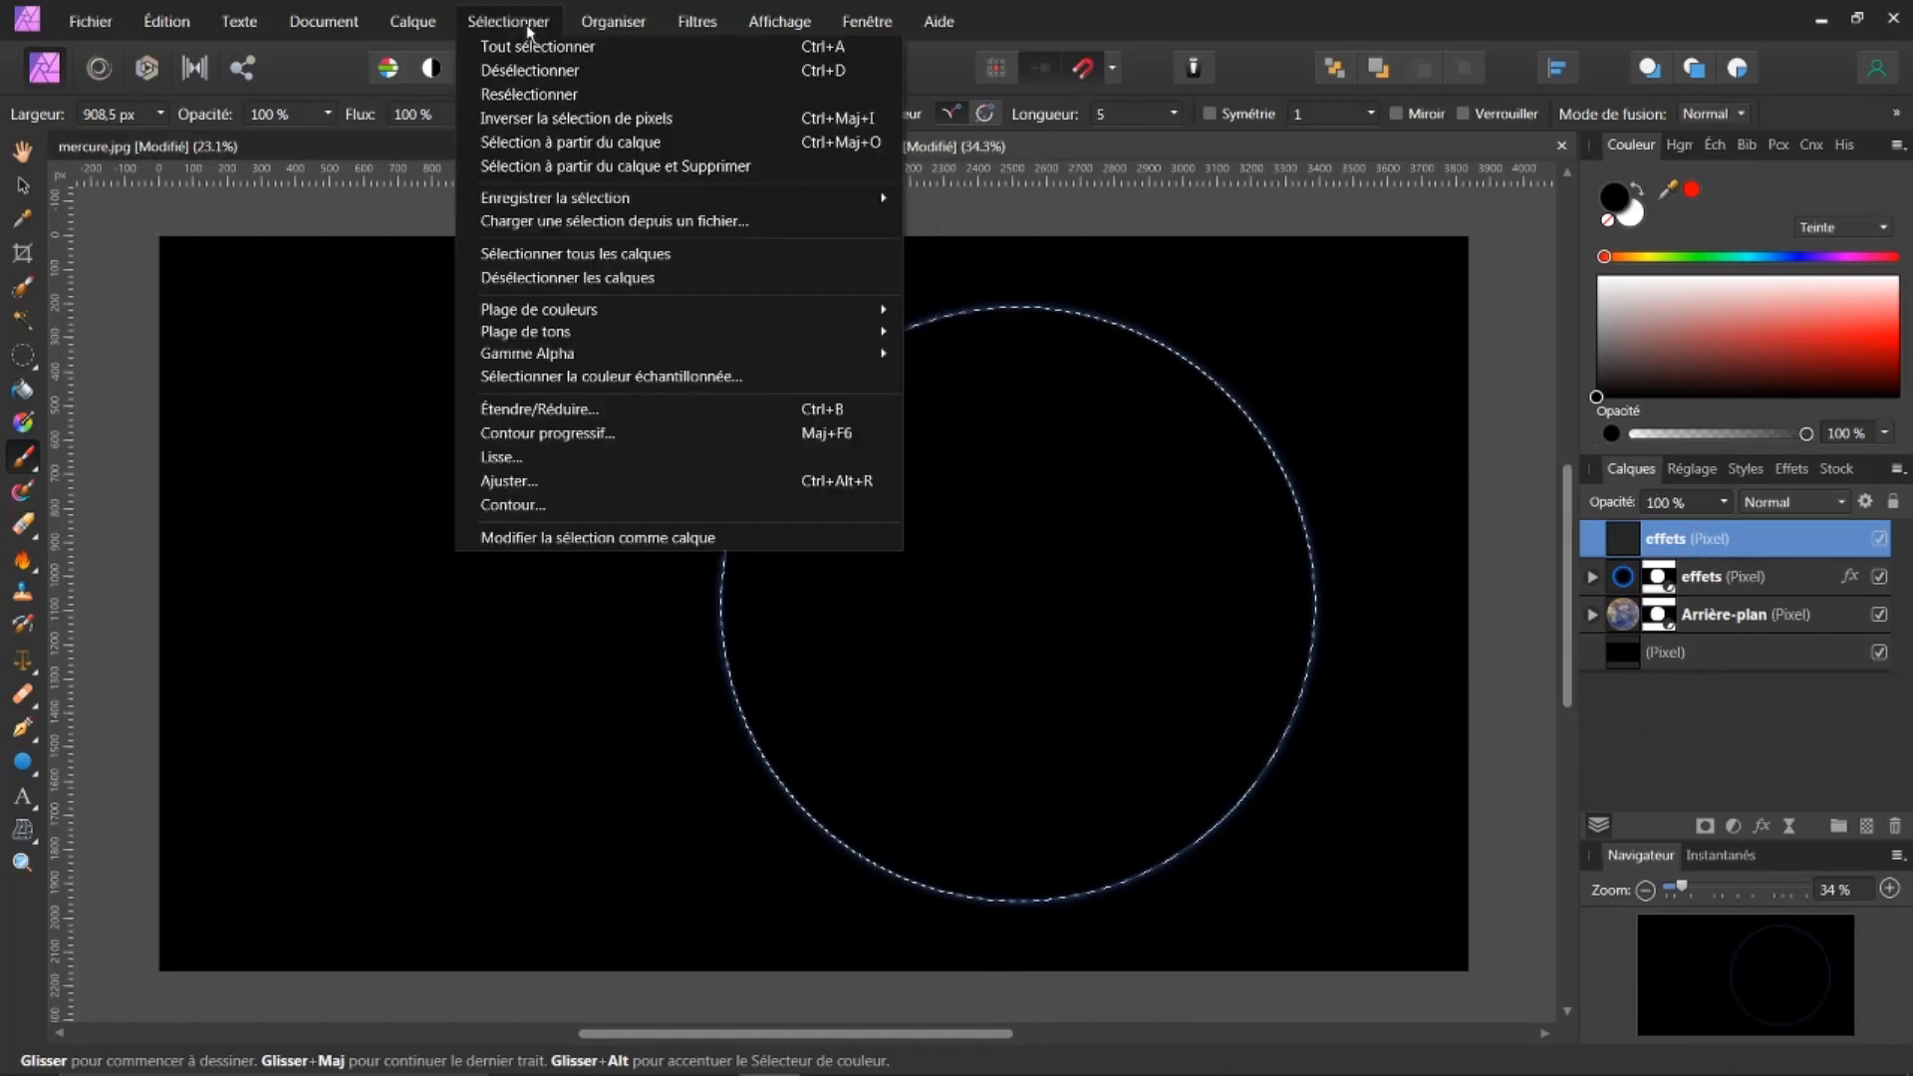
left_click(529, 68)
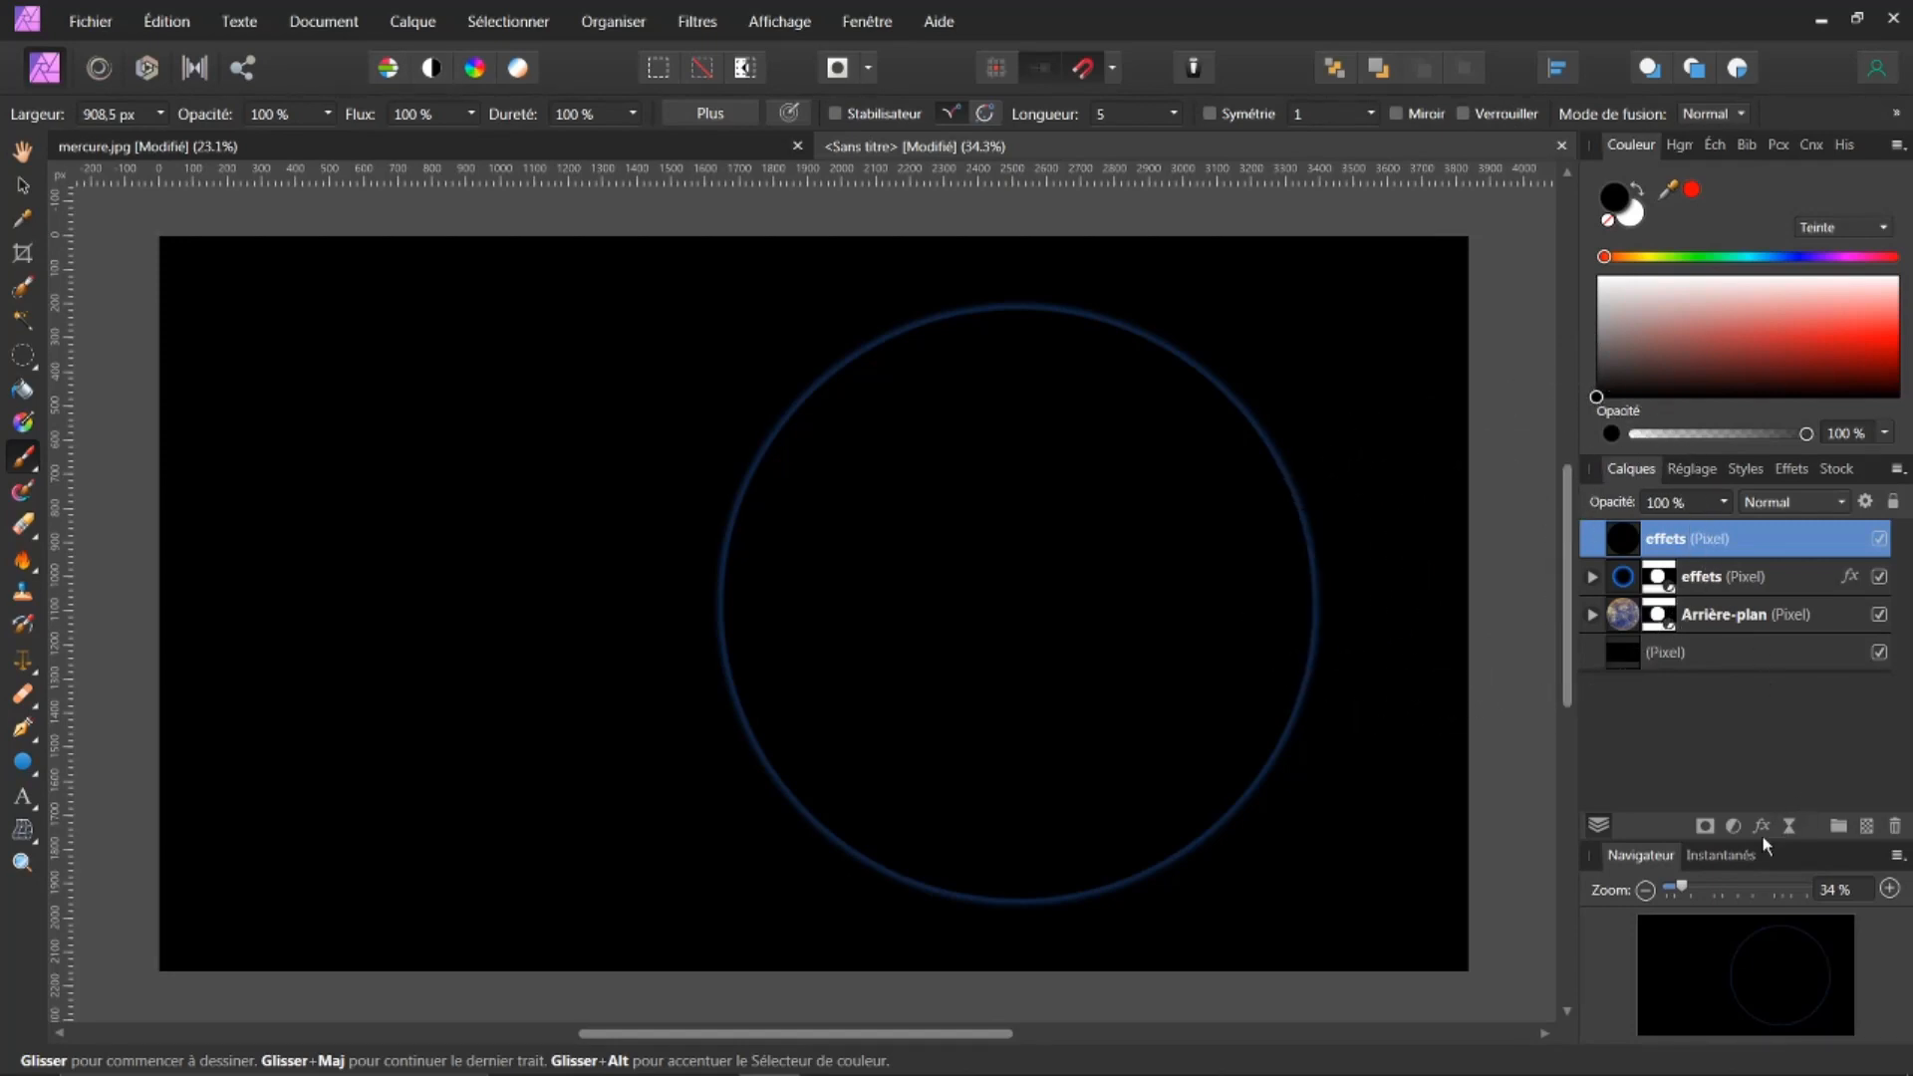
Add a Gaussian blur (Flou gaussien) effect with a radius of about 83.8 px to the top effets layer
left_click(1793, 469)
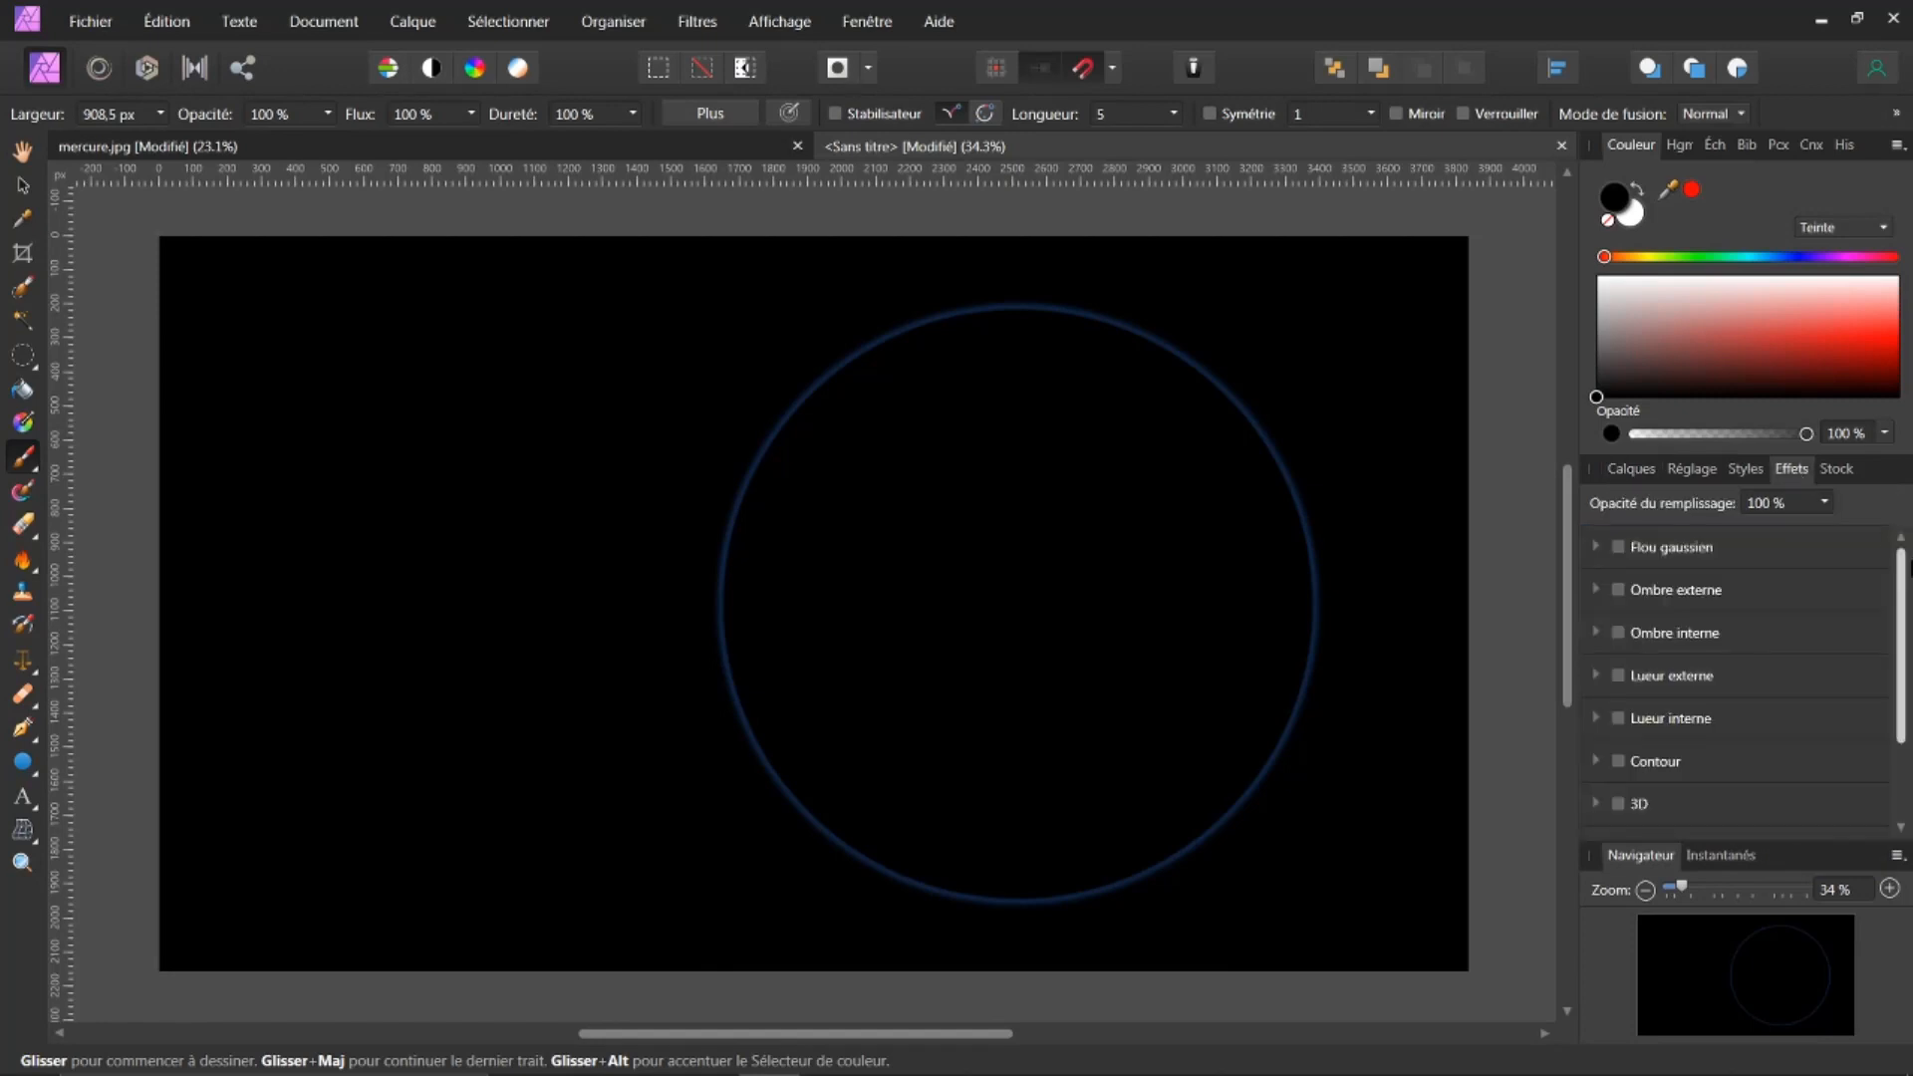
left_click(1679, 548)
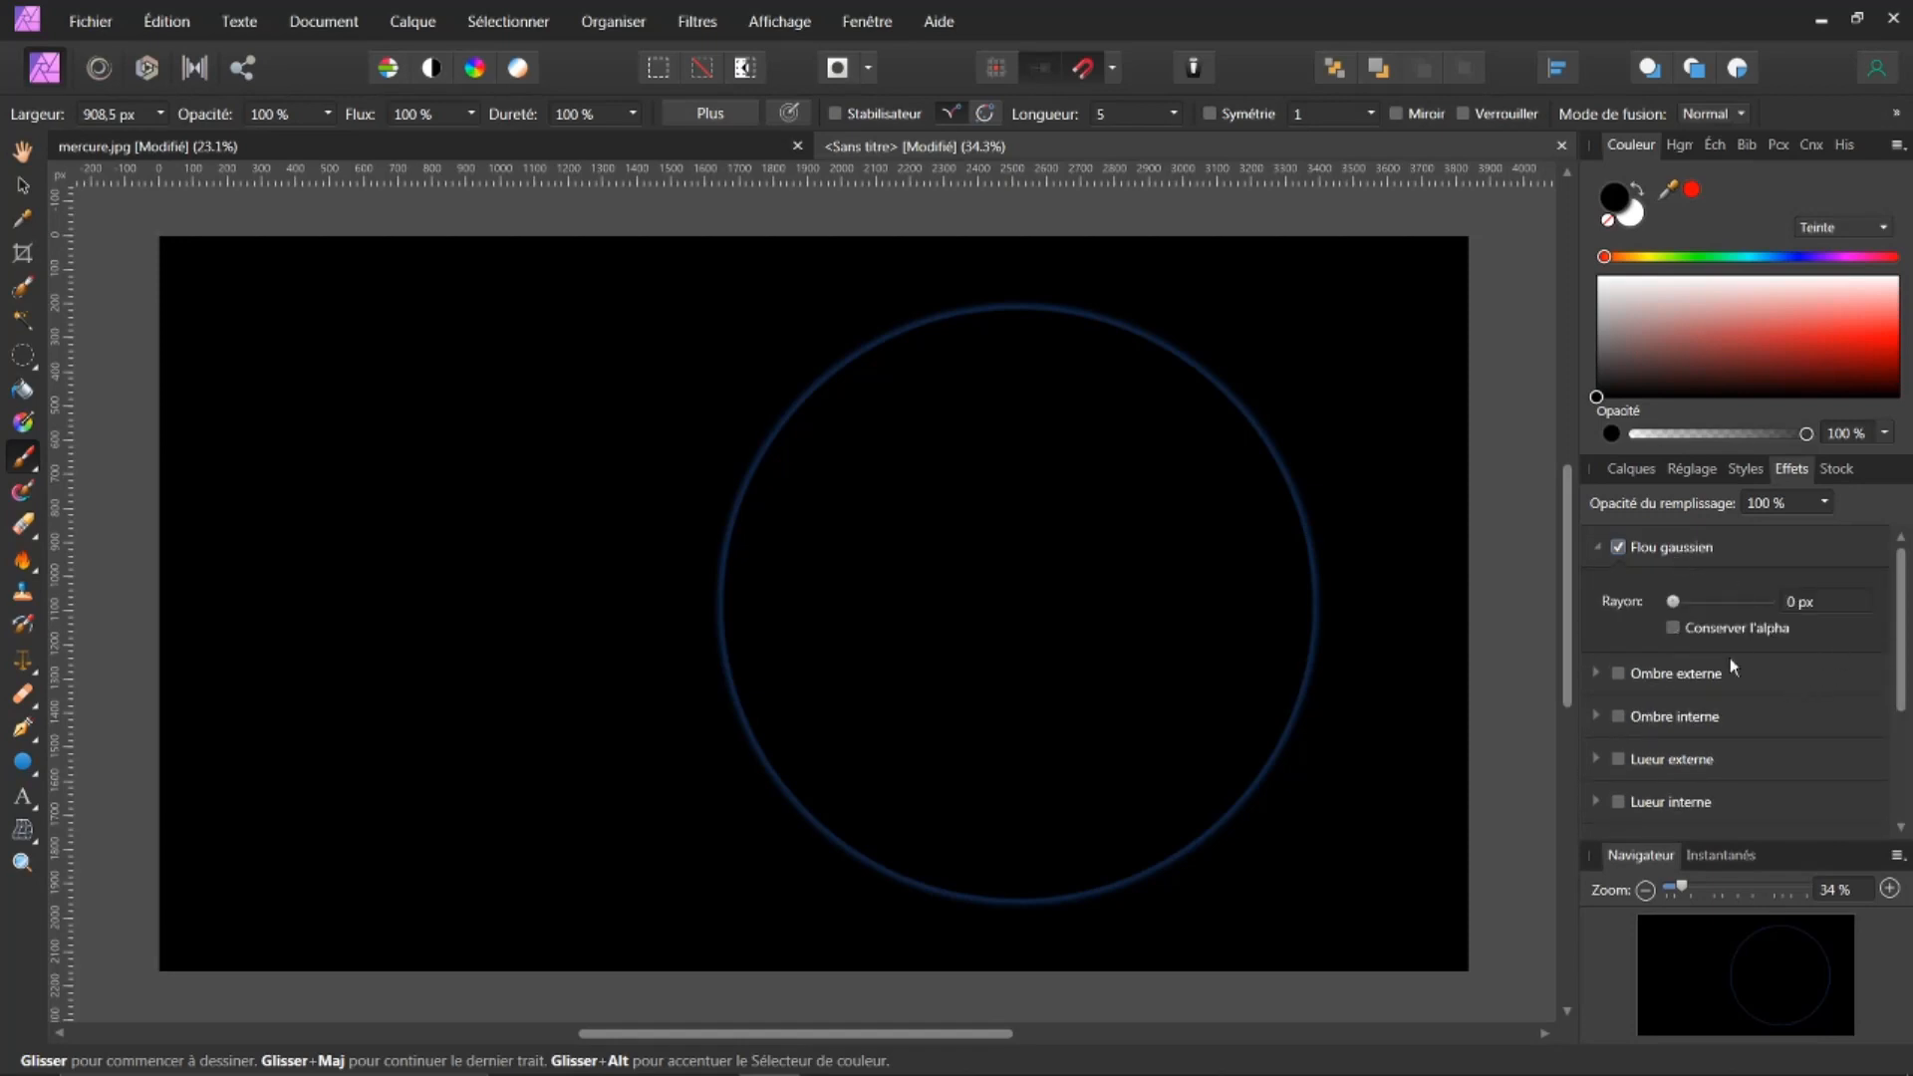
left_click_drag(1673, 602, 1768, 633)
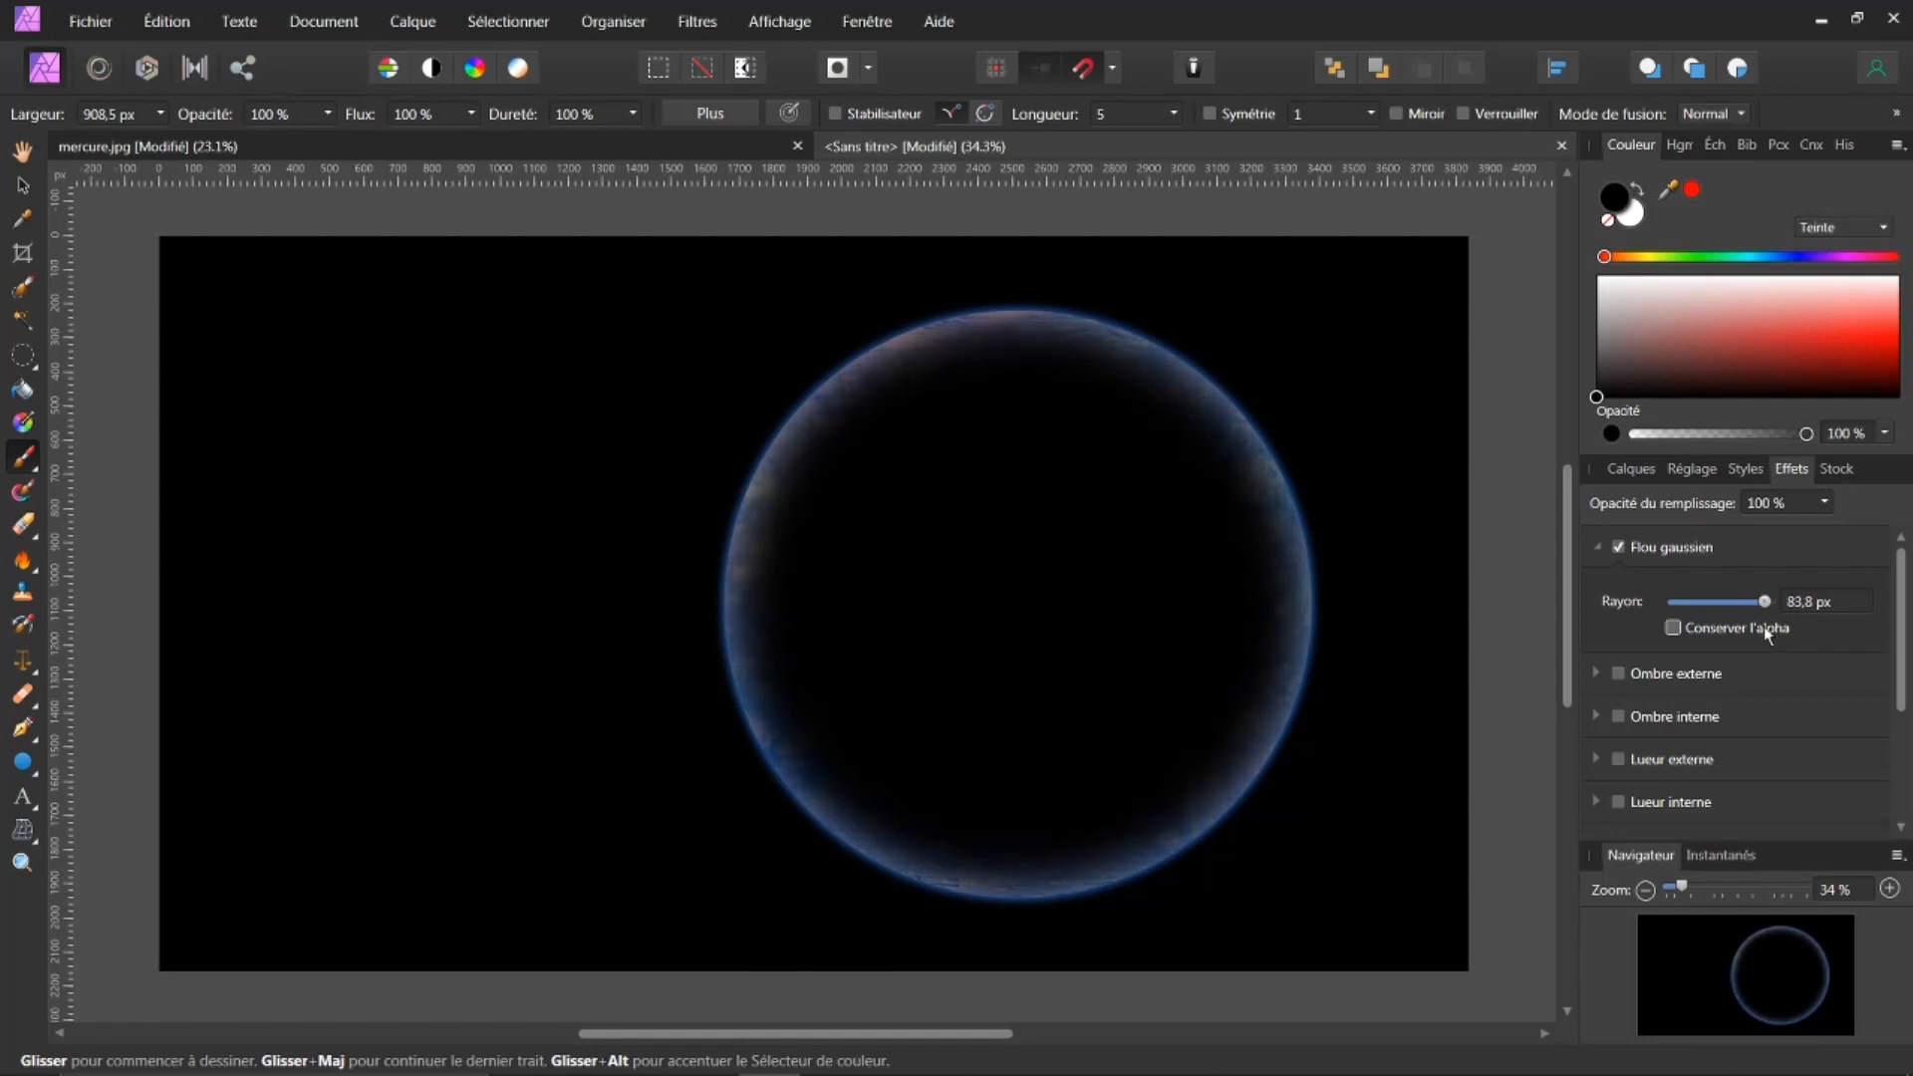
left_click(1621, 472)
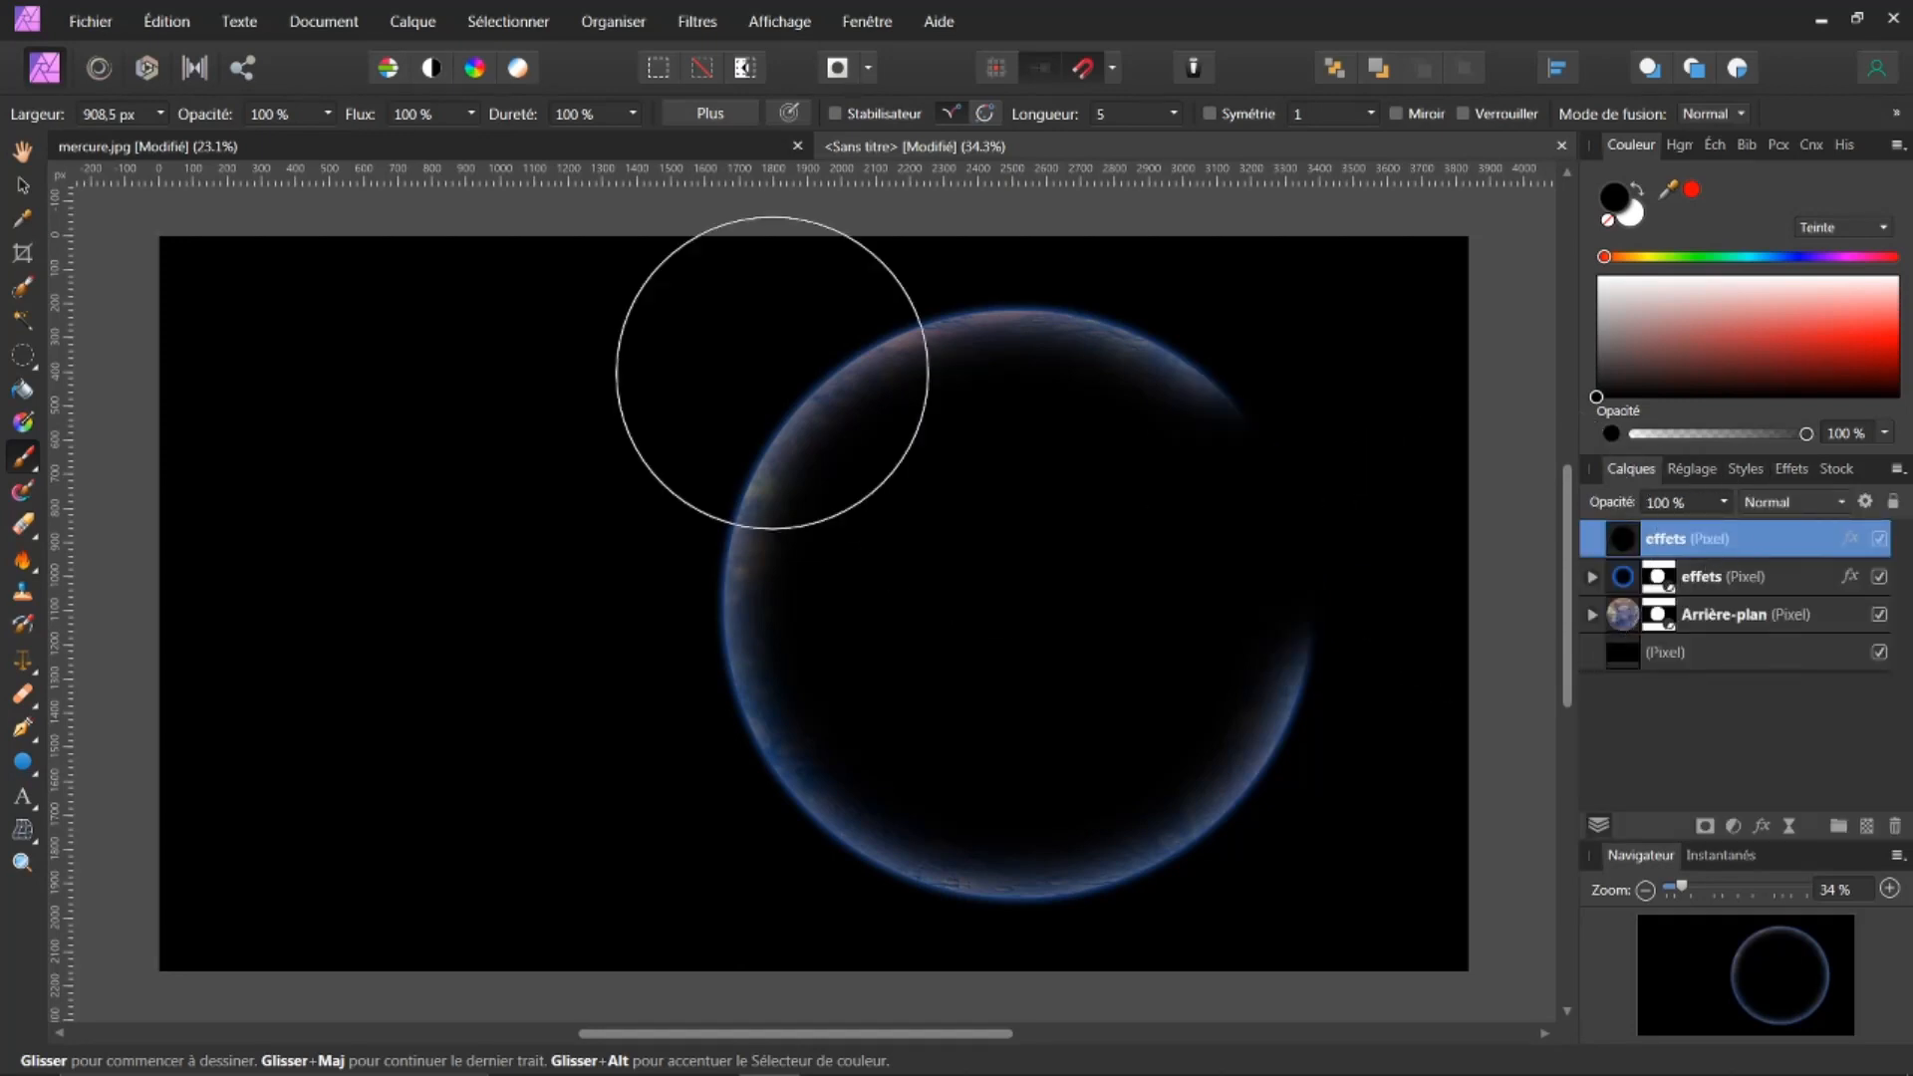
Enlarge the blurred black disc to about 2144 × 2144 px and offset it to the planet's lower right as a shadow
left_click(24, 188)
scroll(855, 569, "down", 2)
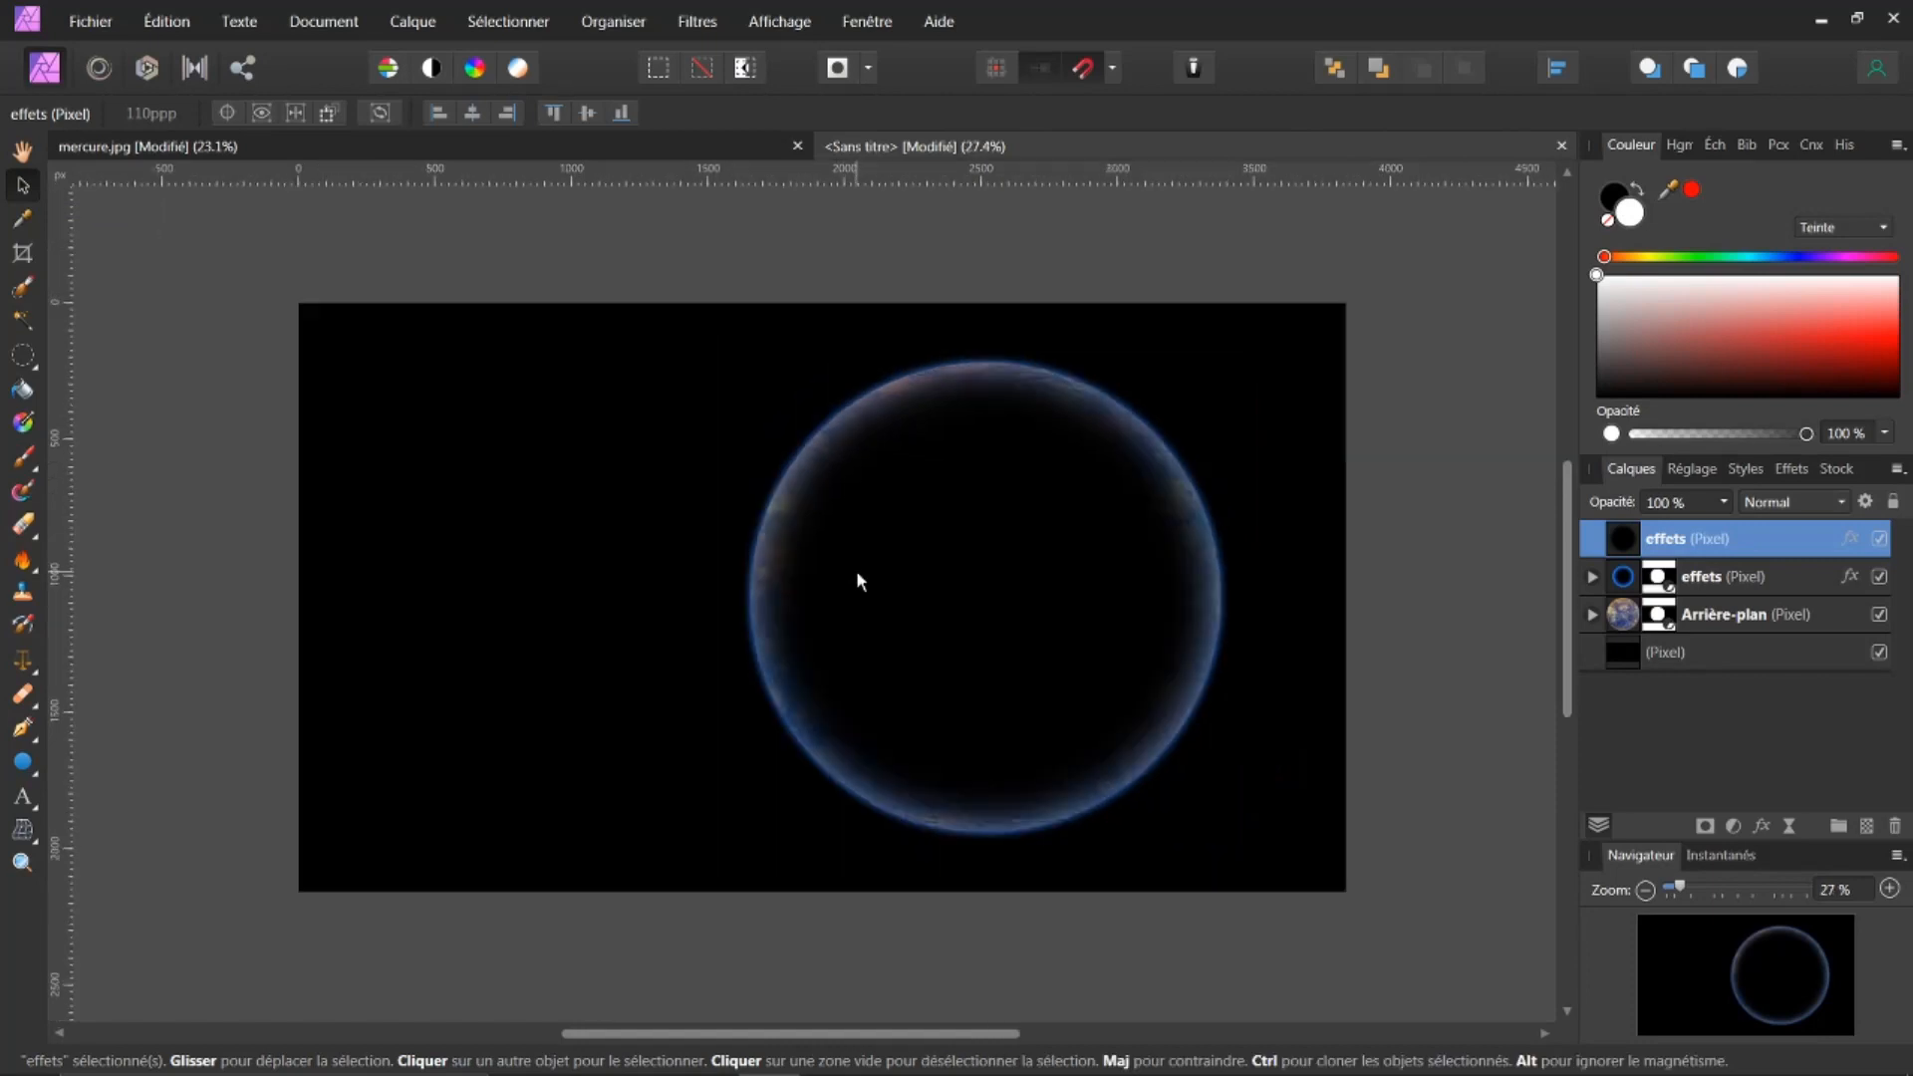
left_click_drag(965, 538, 1036, 604)
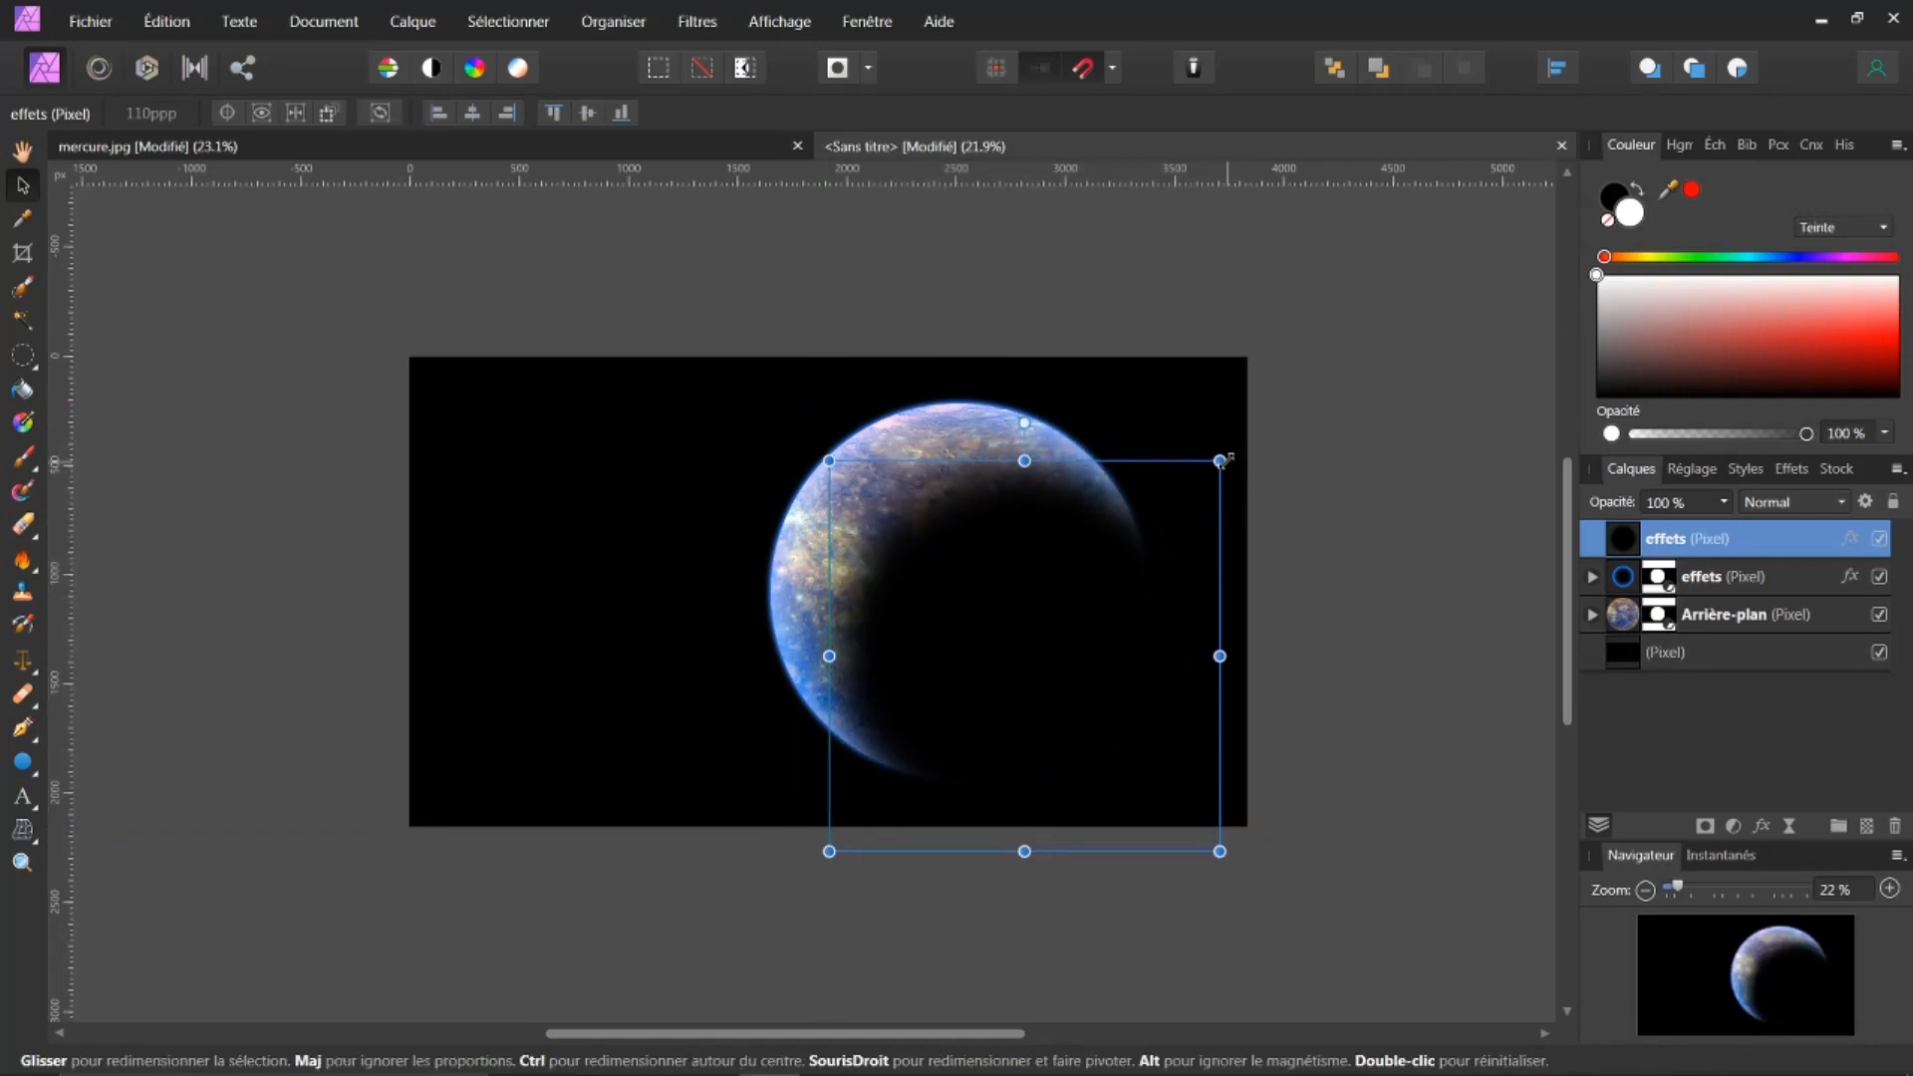
left_click_drag(1221, 461, 1305, 387)
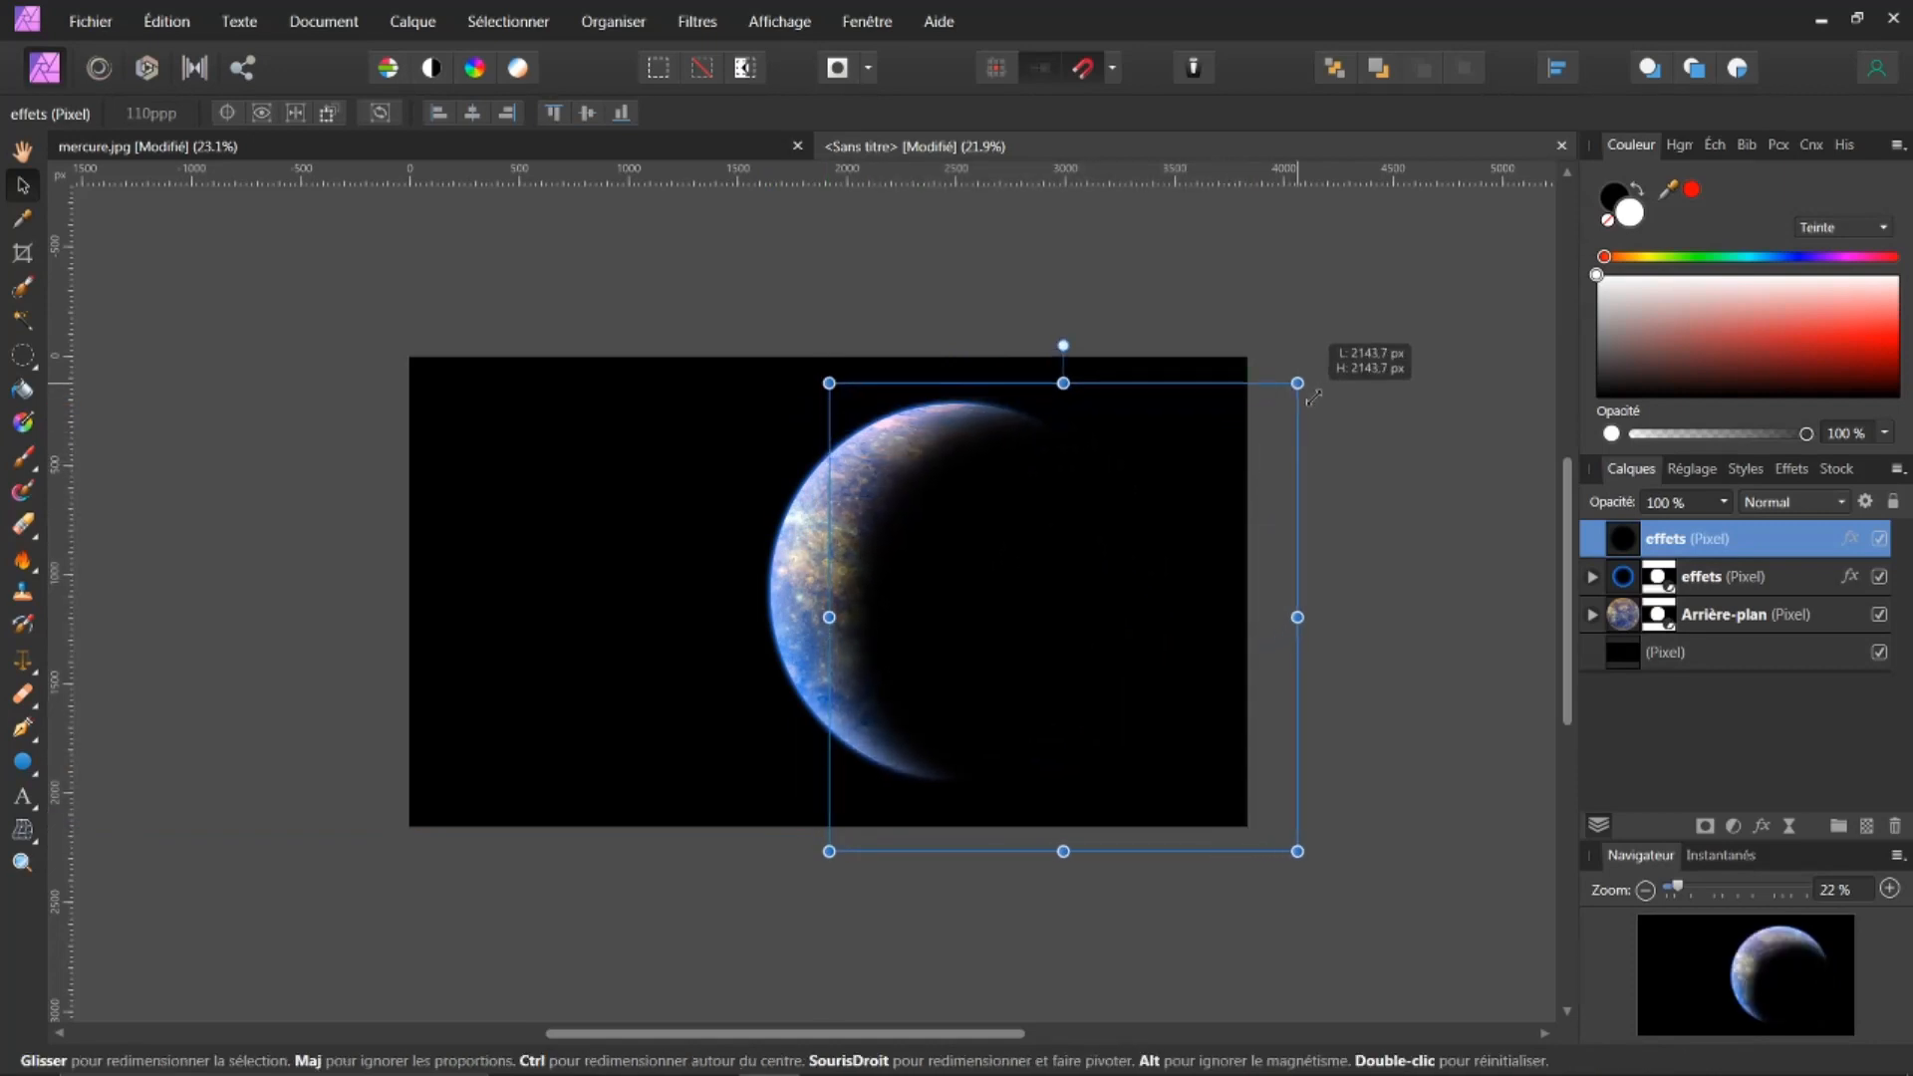
left_click_drag(1126, 521, 1125, 597)
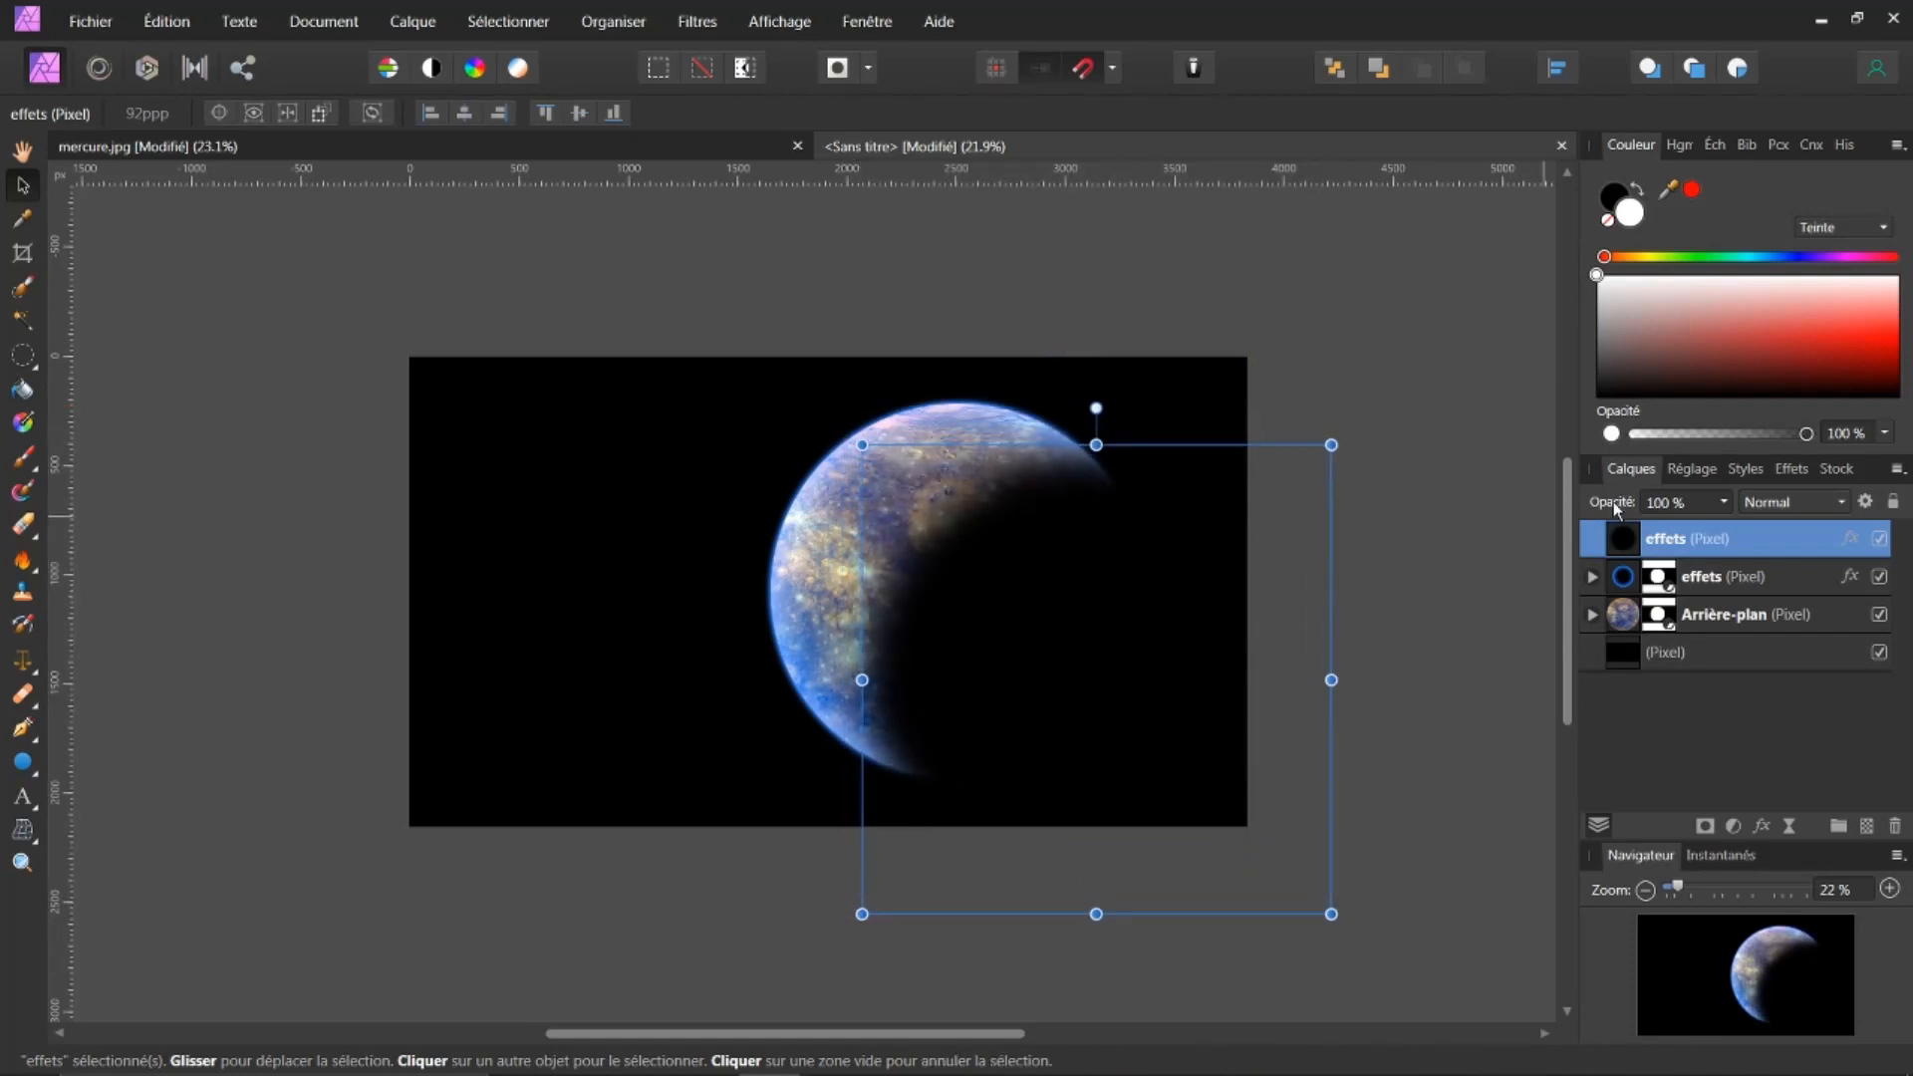
Increase the shadow disc's Gaussian blur radius beyond 120 px and shift the disc slightly to the right
left_click(1791, 470)
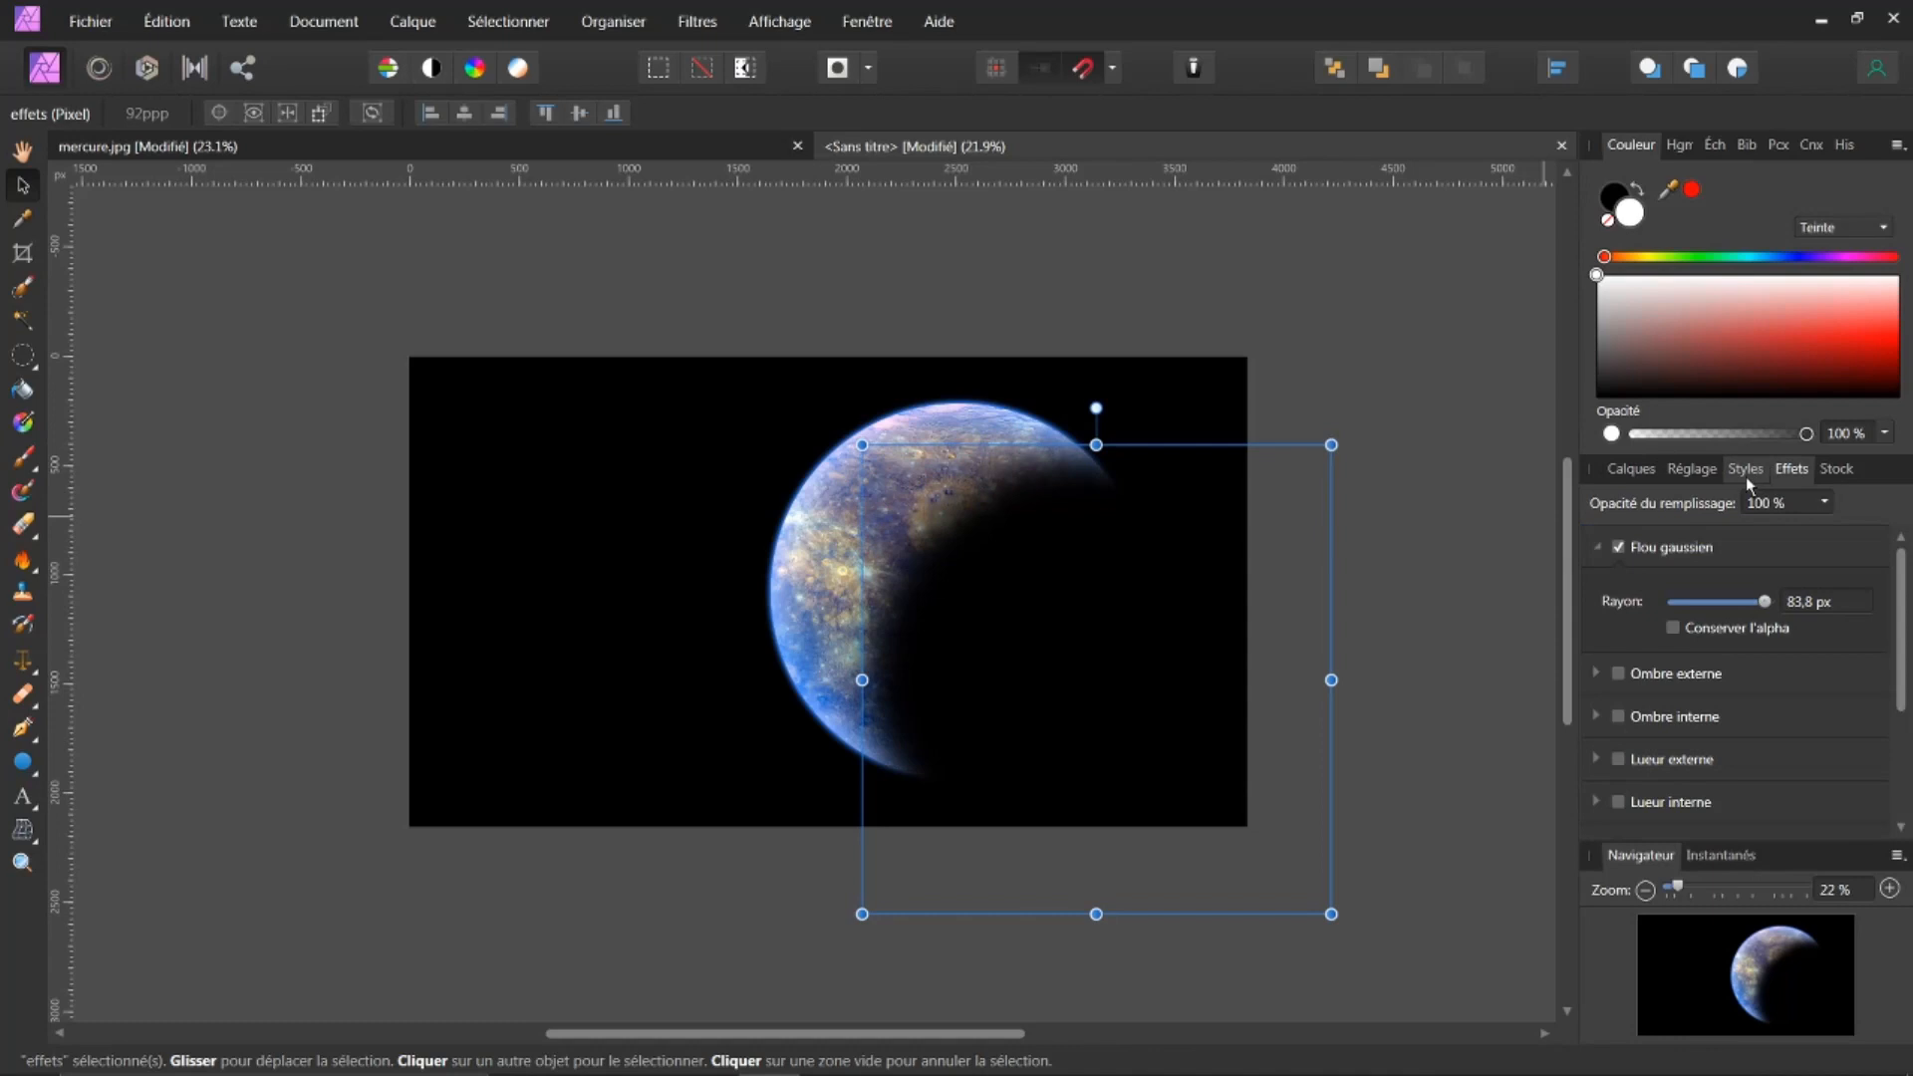
scroll(1790, 606, "up", 7)
scroll(1792, 606, "up", 17)
scroll(1797, 608, "up", 5)
scroll(1798, 608, "up", 9)
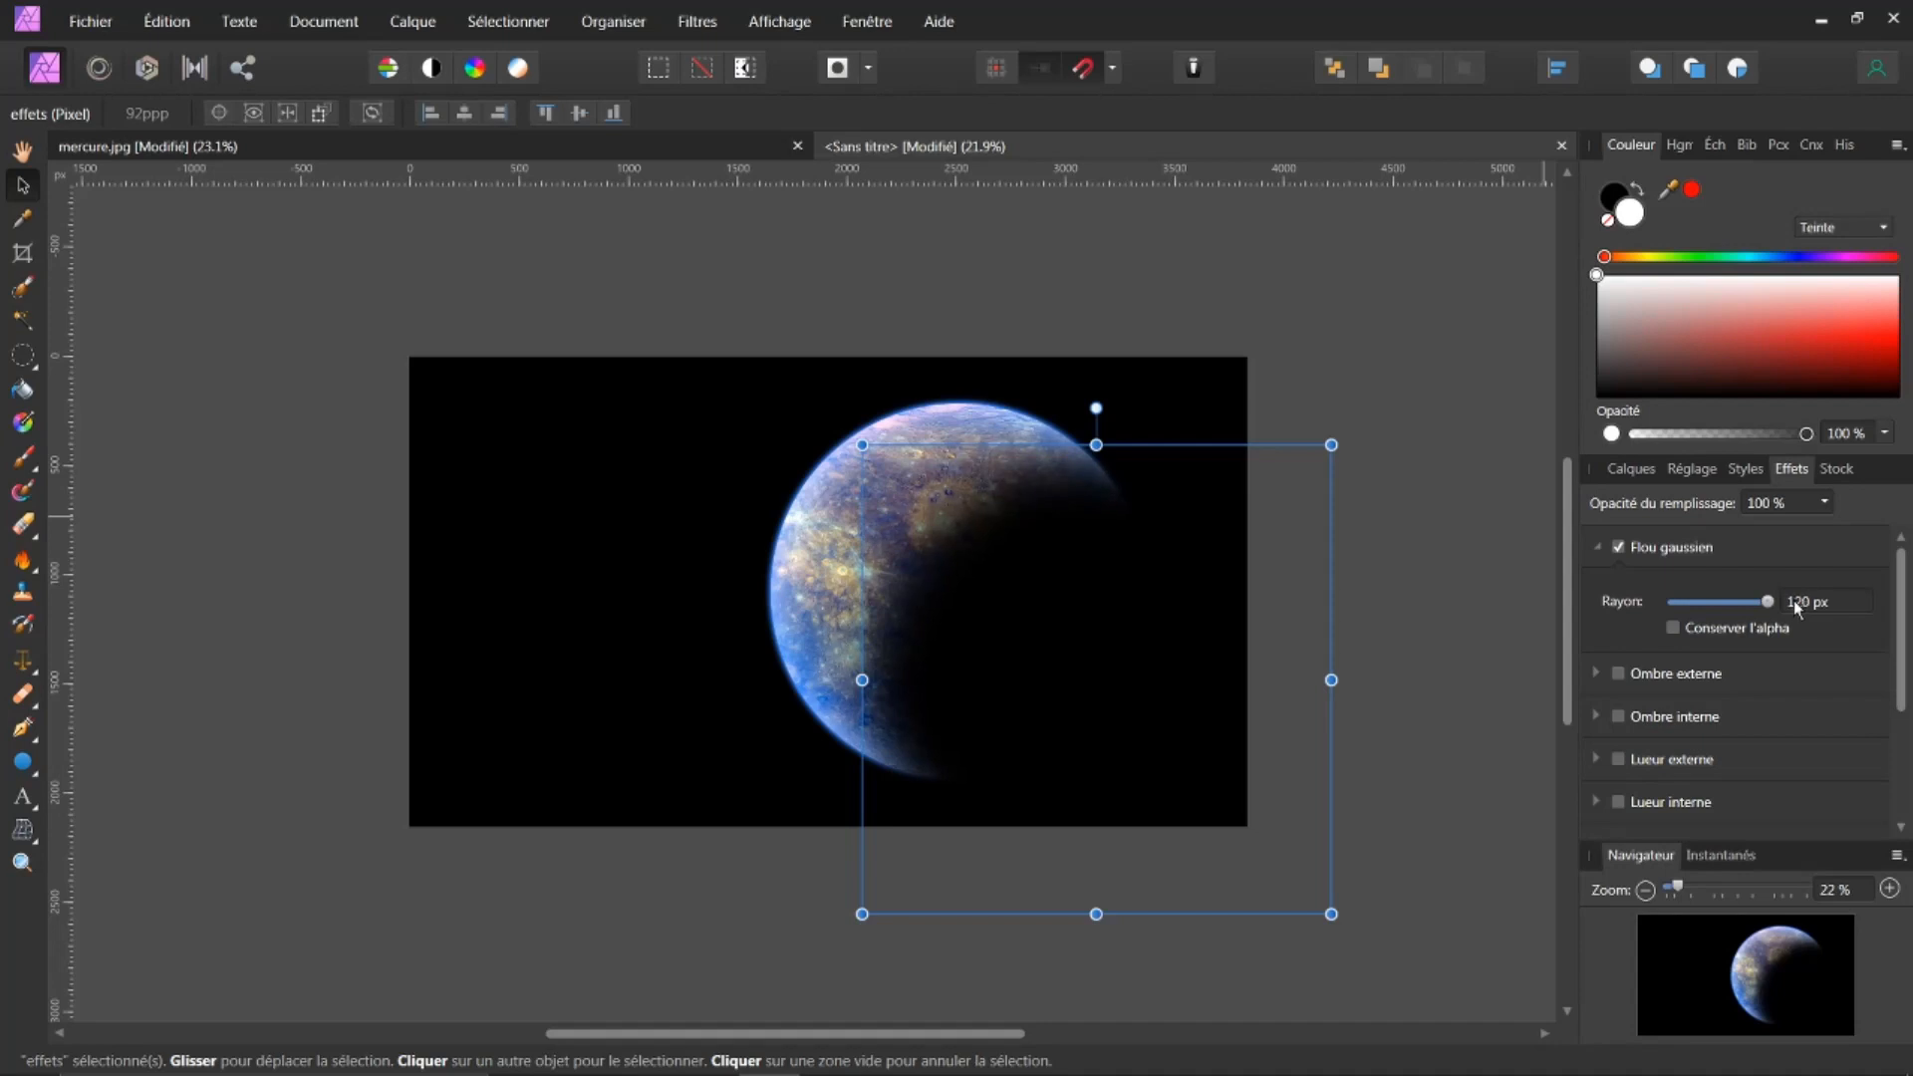
scroll(1797, 607, "up", 4)
scroll(1797, 608, "up", 6)
left_click(1645, 478)
left_click_drag(1105, 651, 1124, 648)
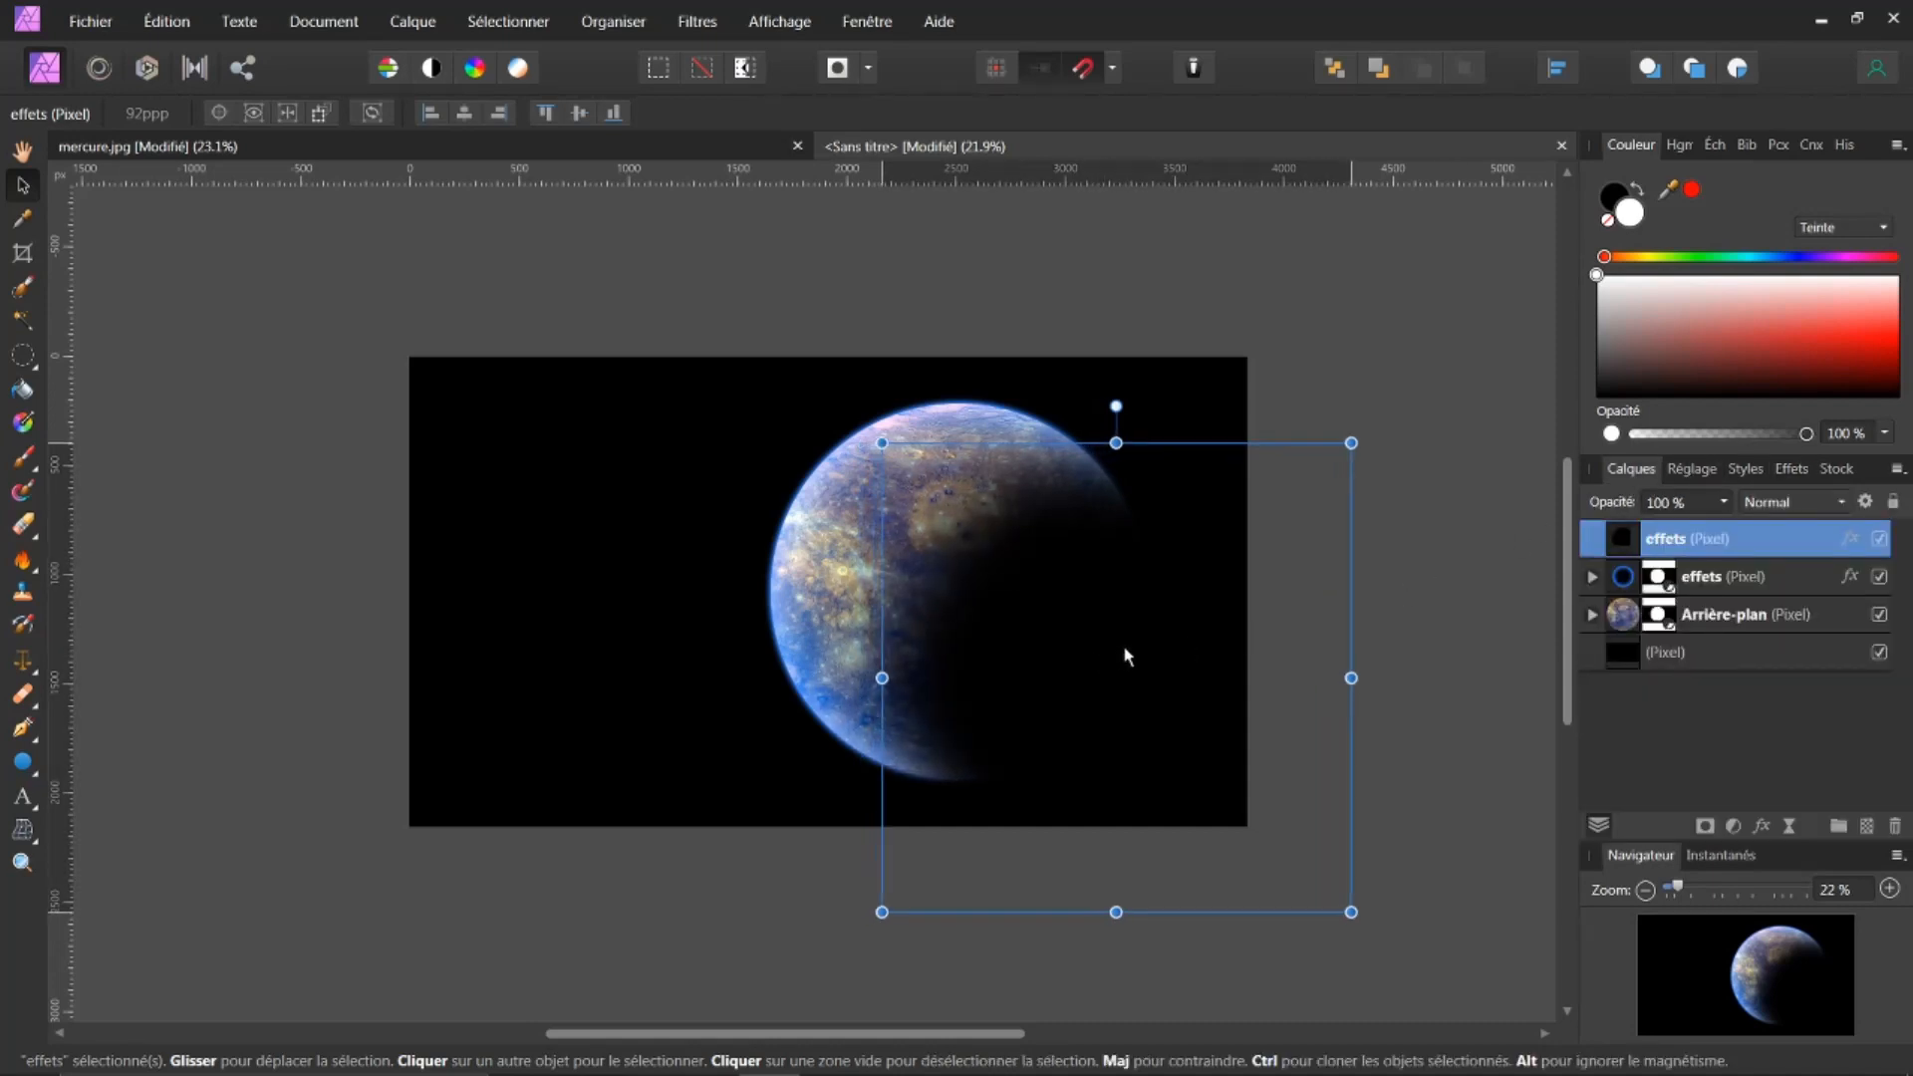
Shift the blurred shadow disc slightly up and to the right over the planet's night side
mouse_move(1223, 583)
left_mouse_down()
mouse_move(1233, 555)
mouse_move(1230, 586)
left_mouse_up()
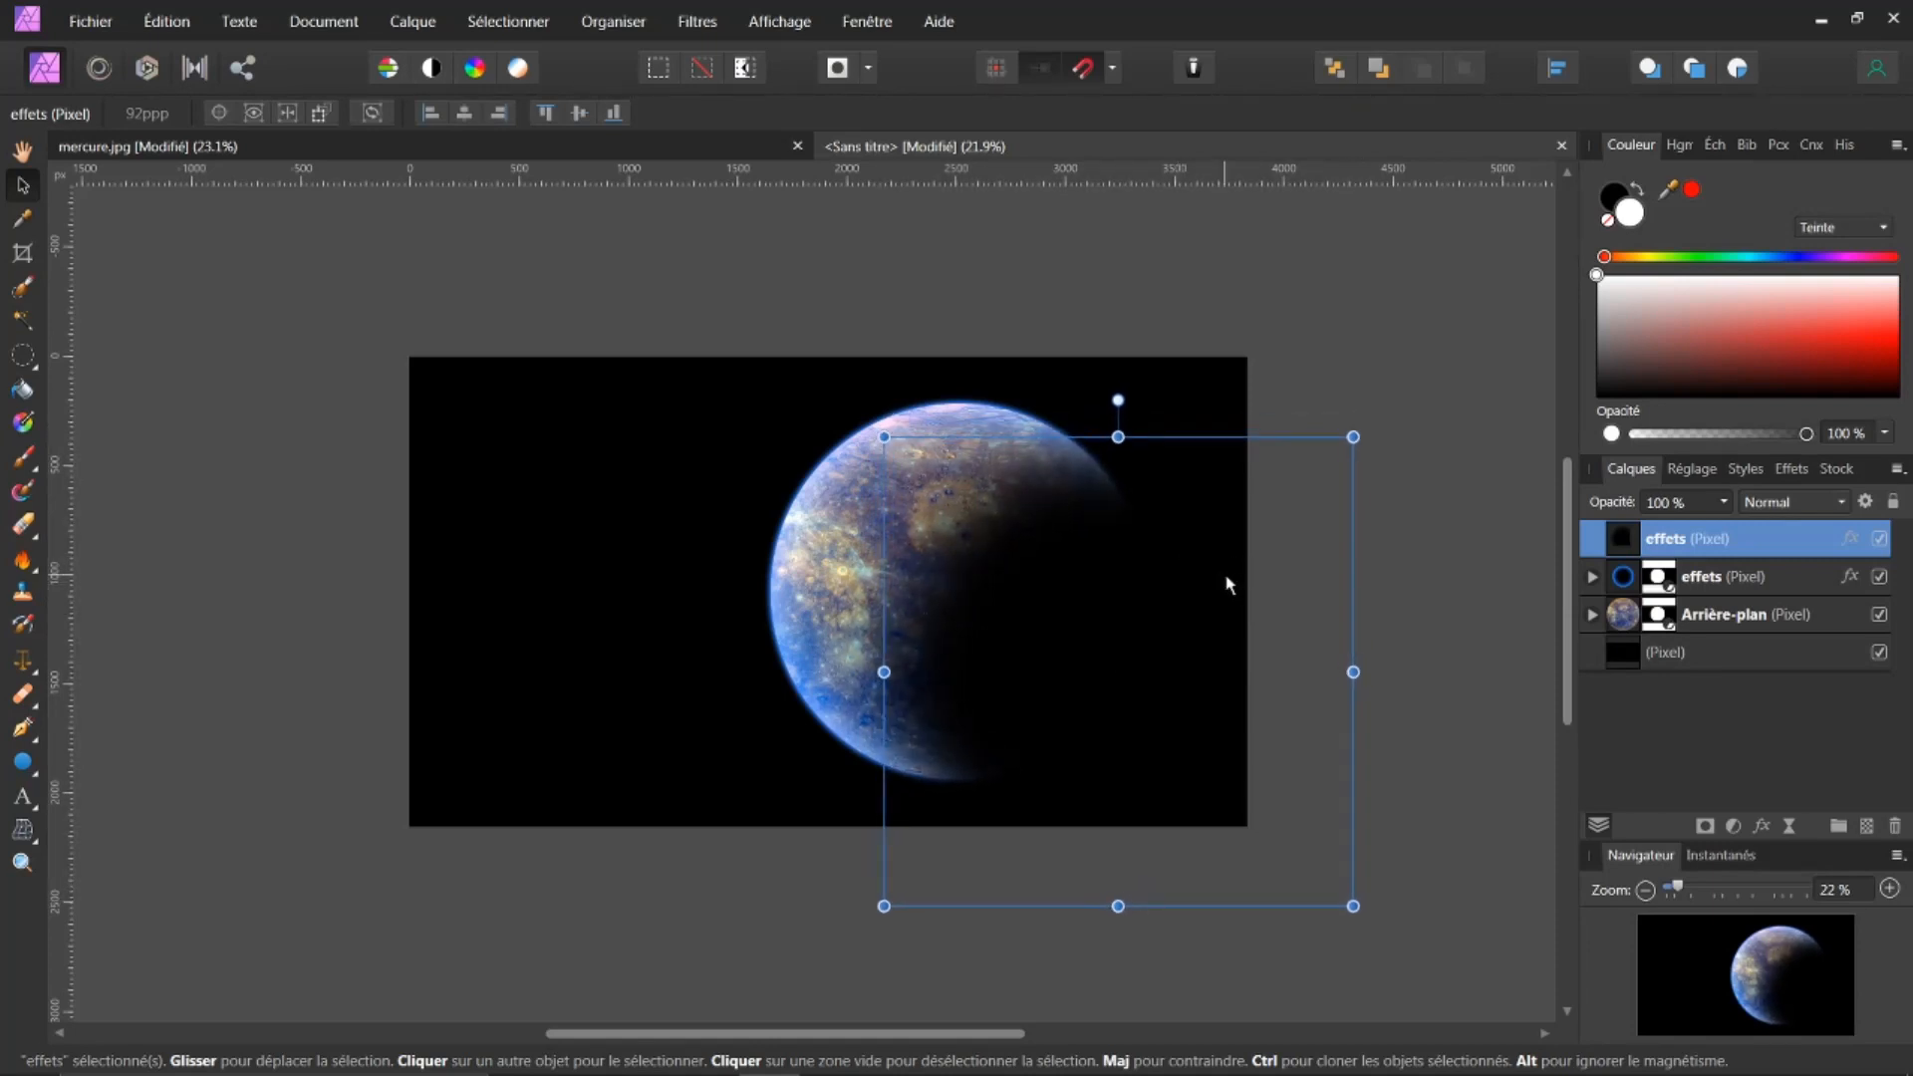
key("ctrl+plus")
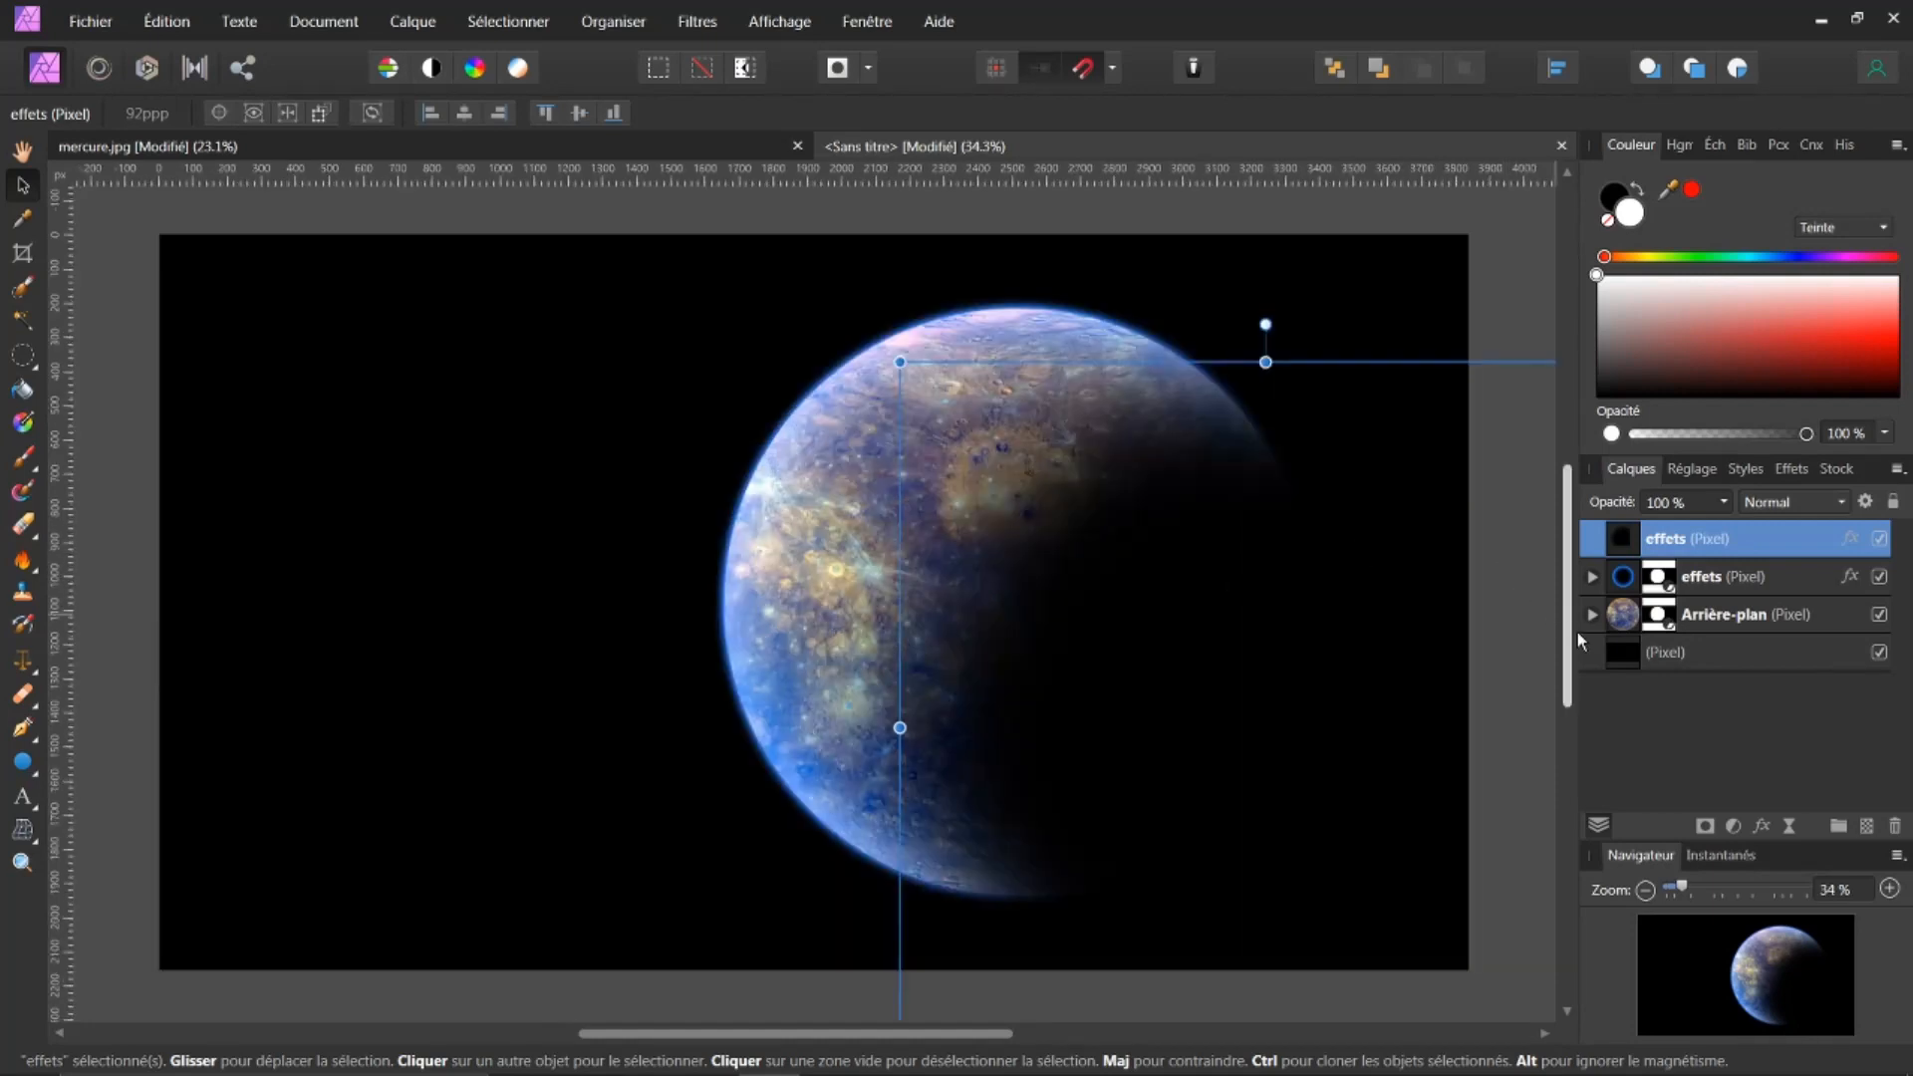
Copy the recent star image 1708c131eb3b0a071b40072172ec0d40.png into the planet document above the black layer and enlarge it to the canvas width
left_click(1624, 654)
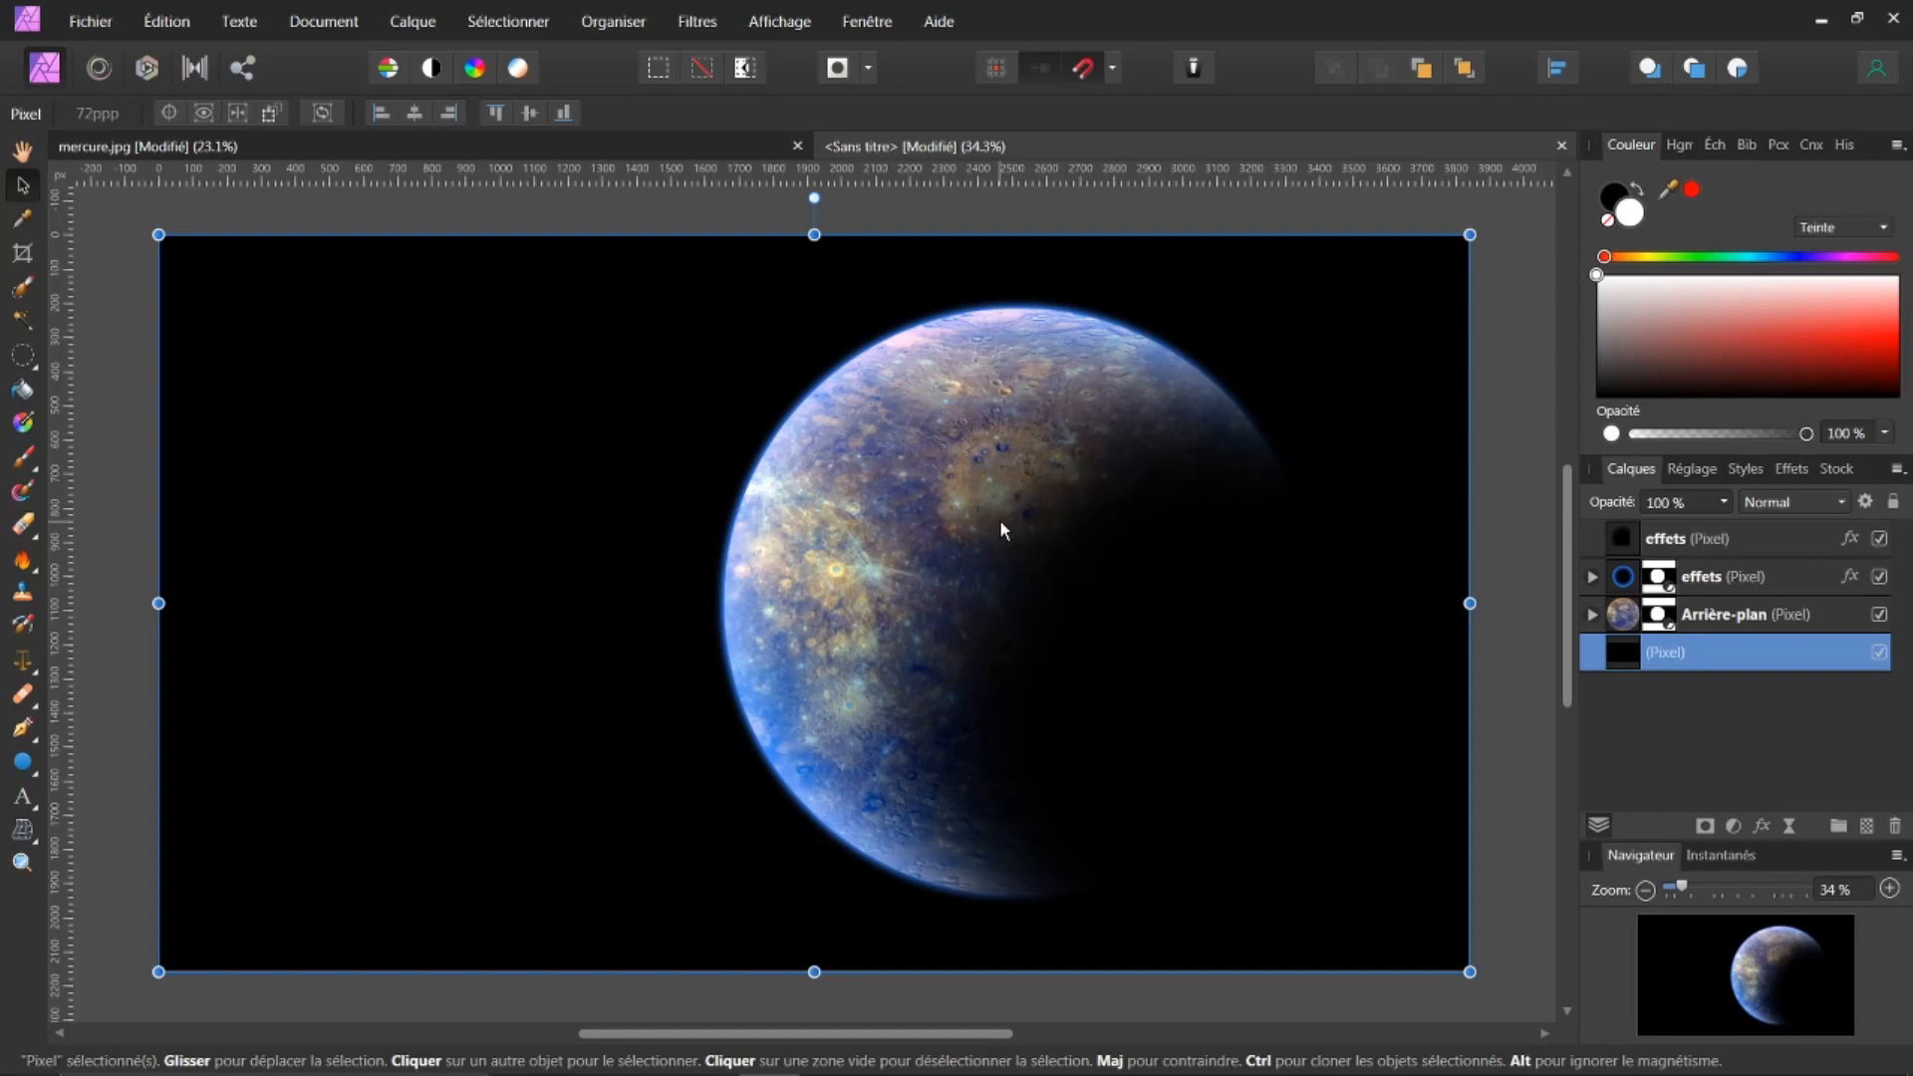
left_click(91, 24)
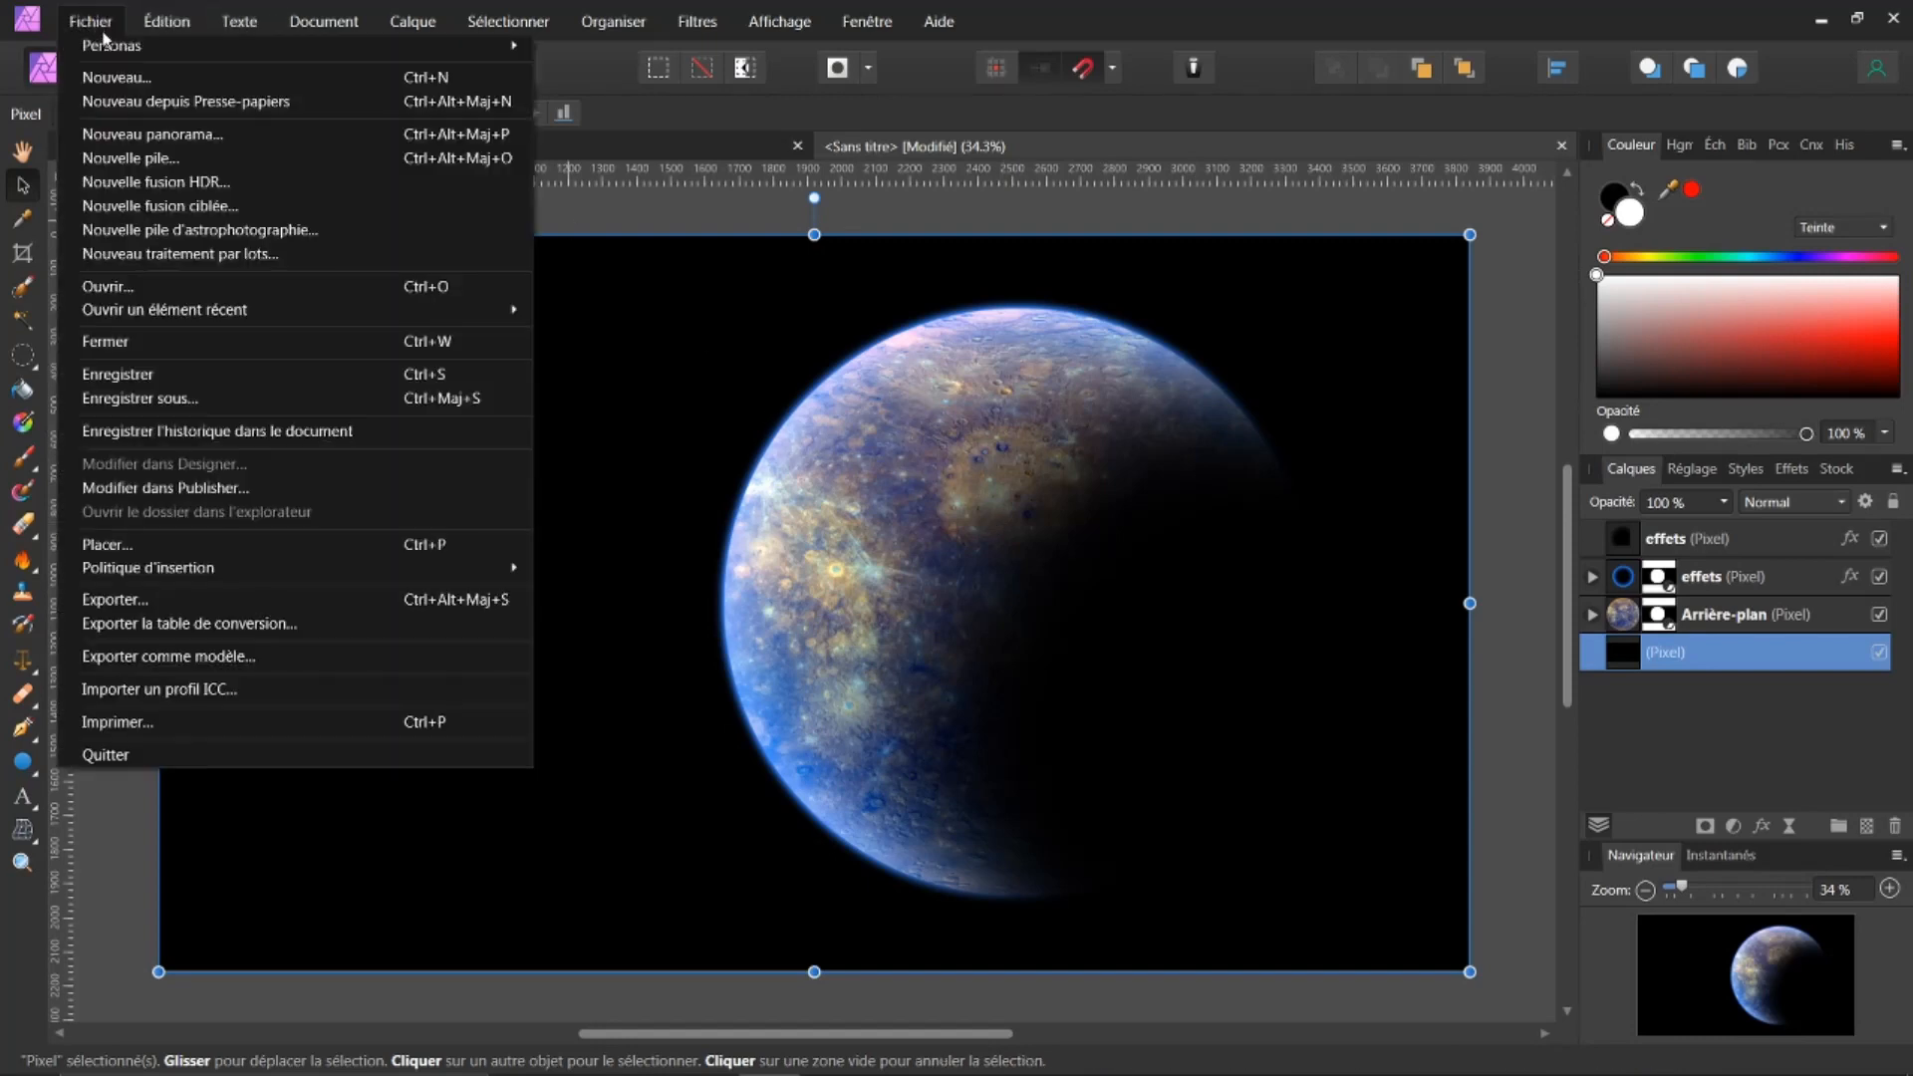
mouse_move(514, 305)
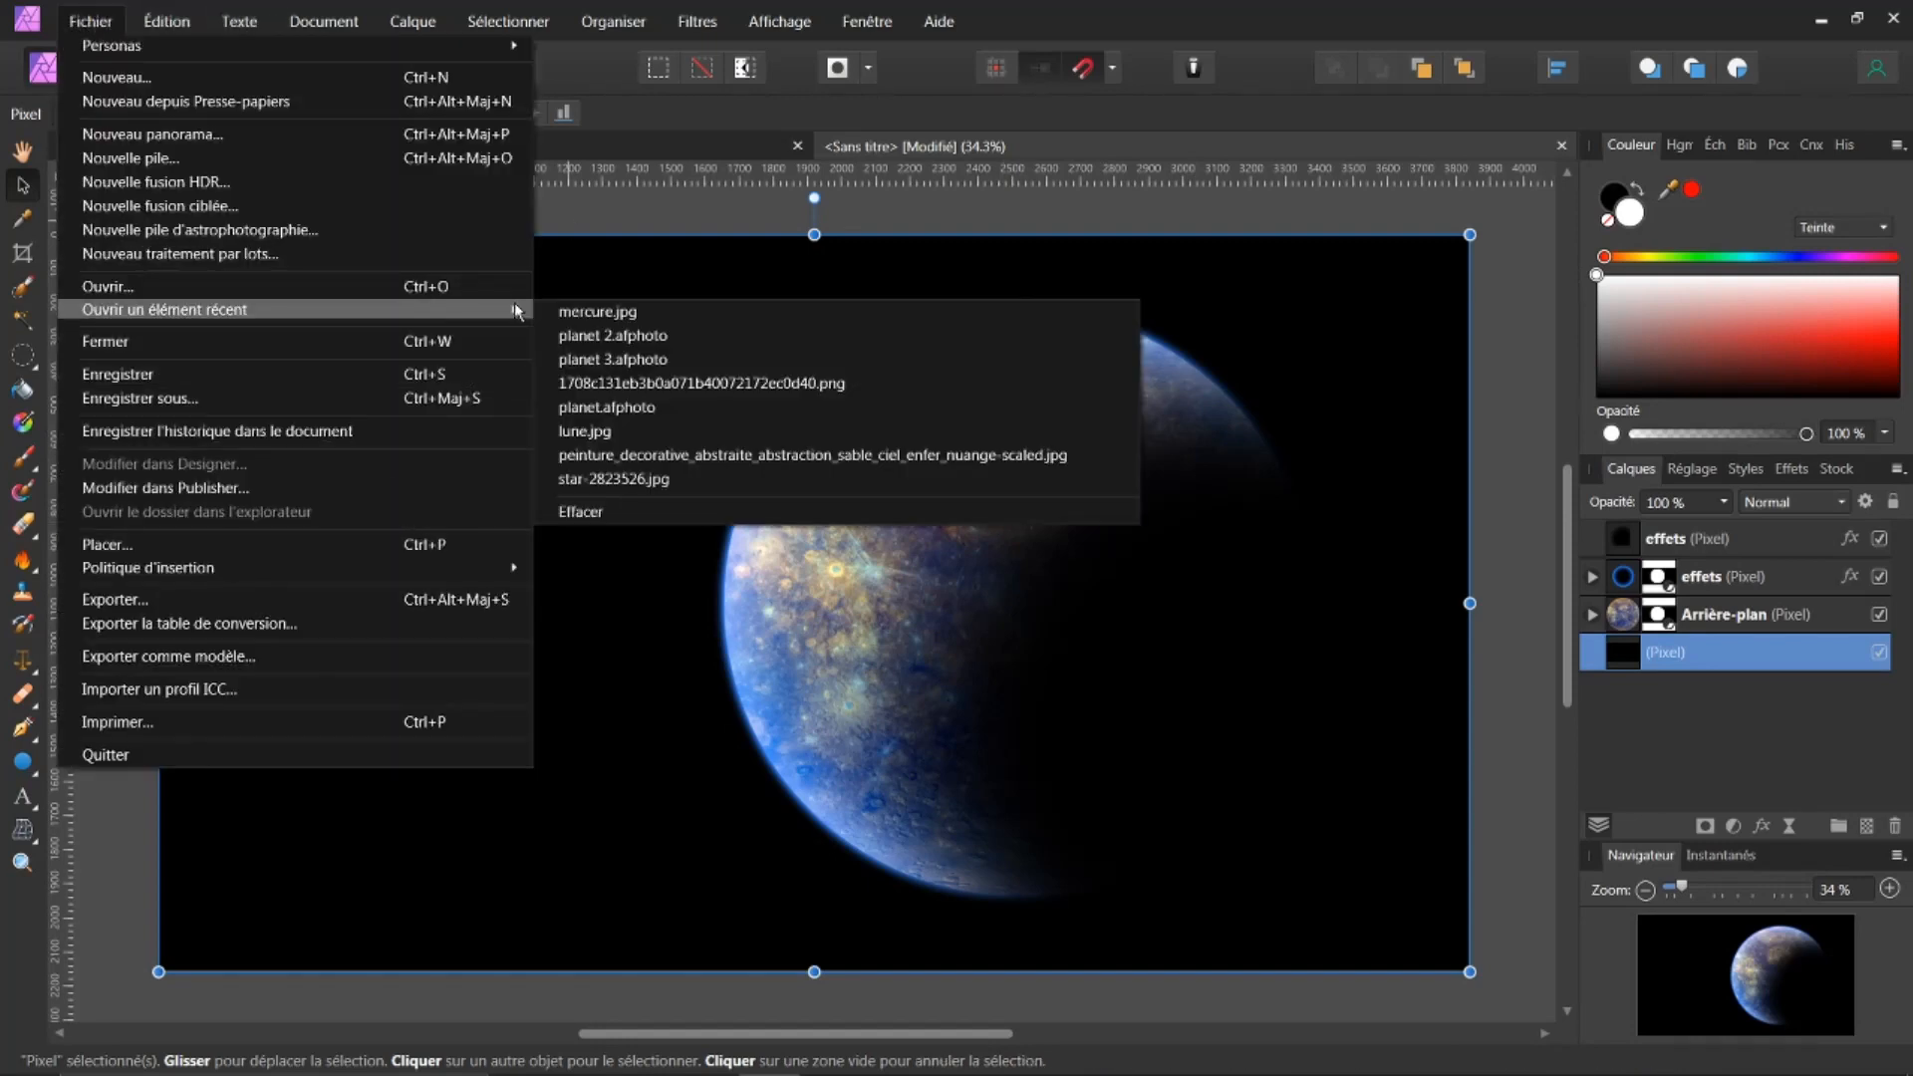
left_click(571, 386)
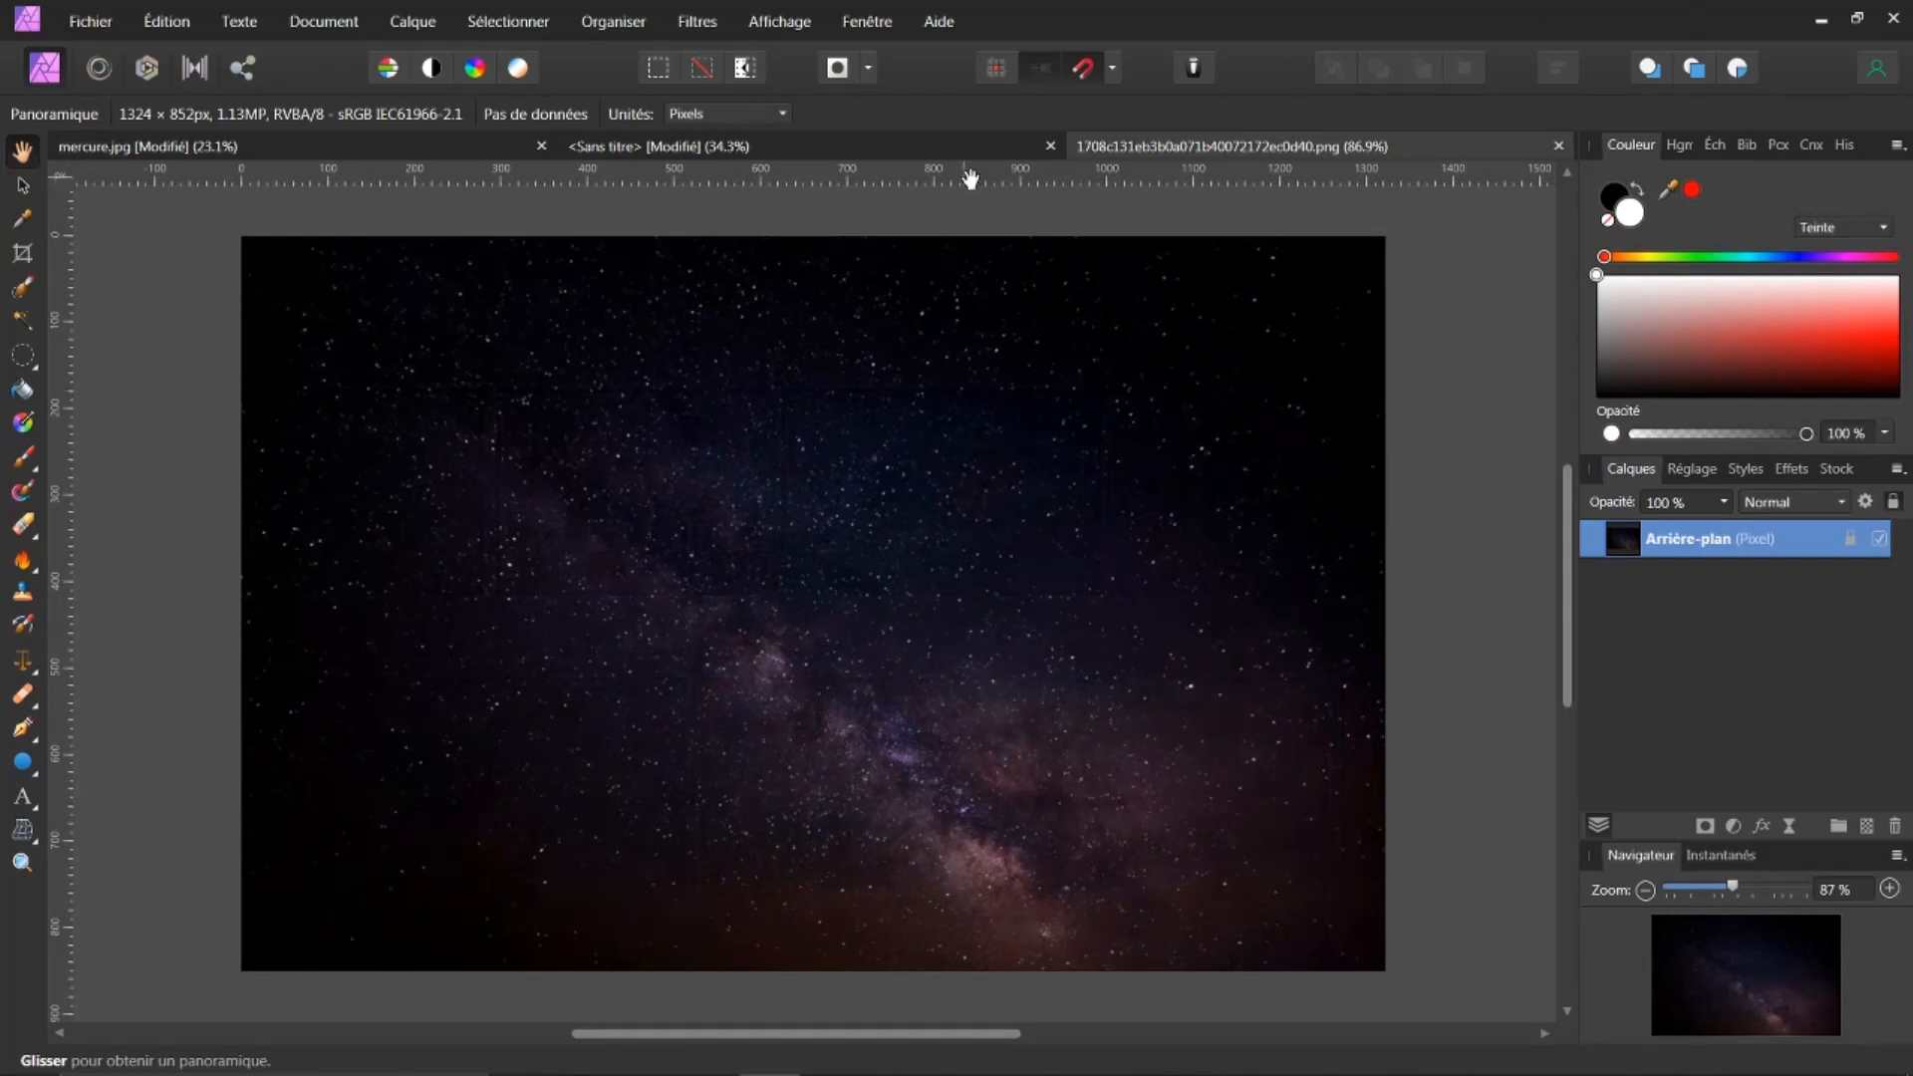
left_click(659, 148)
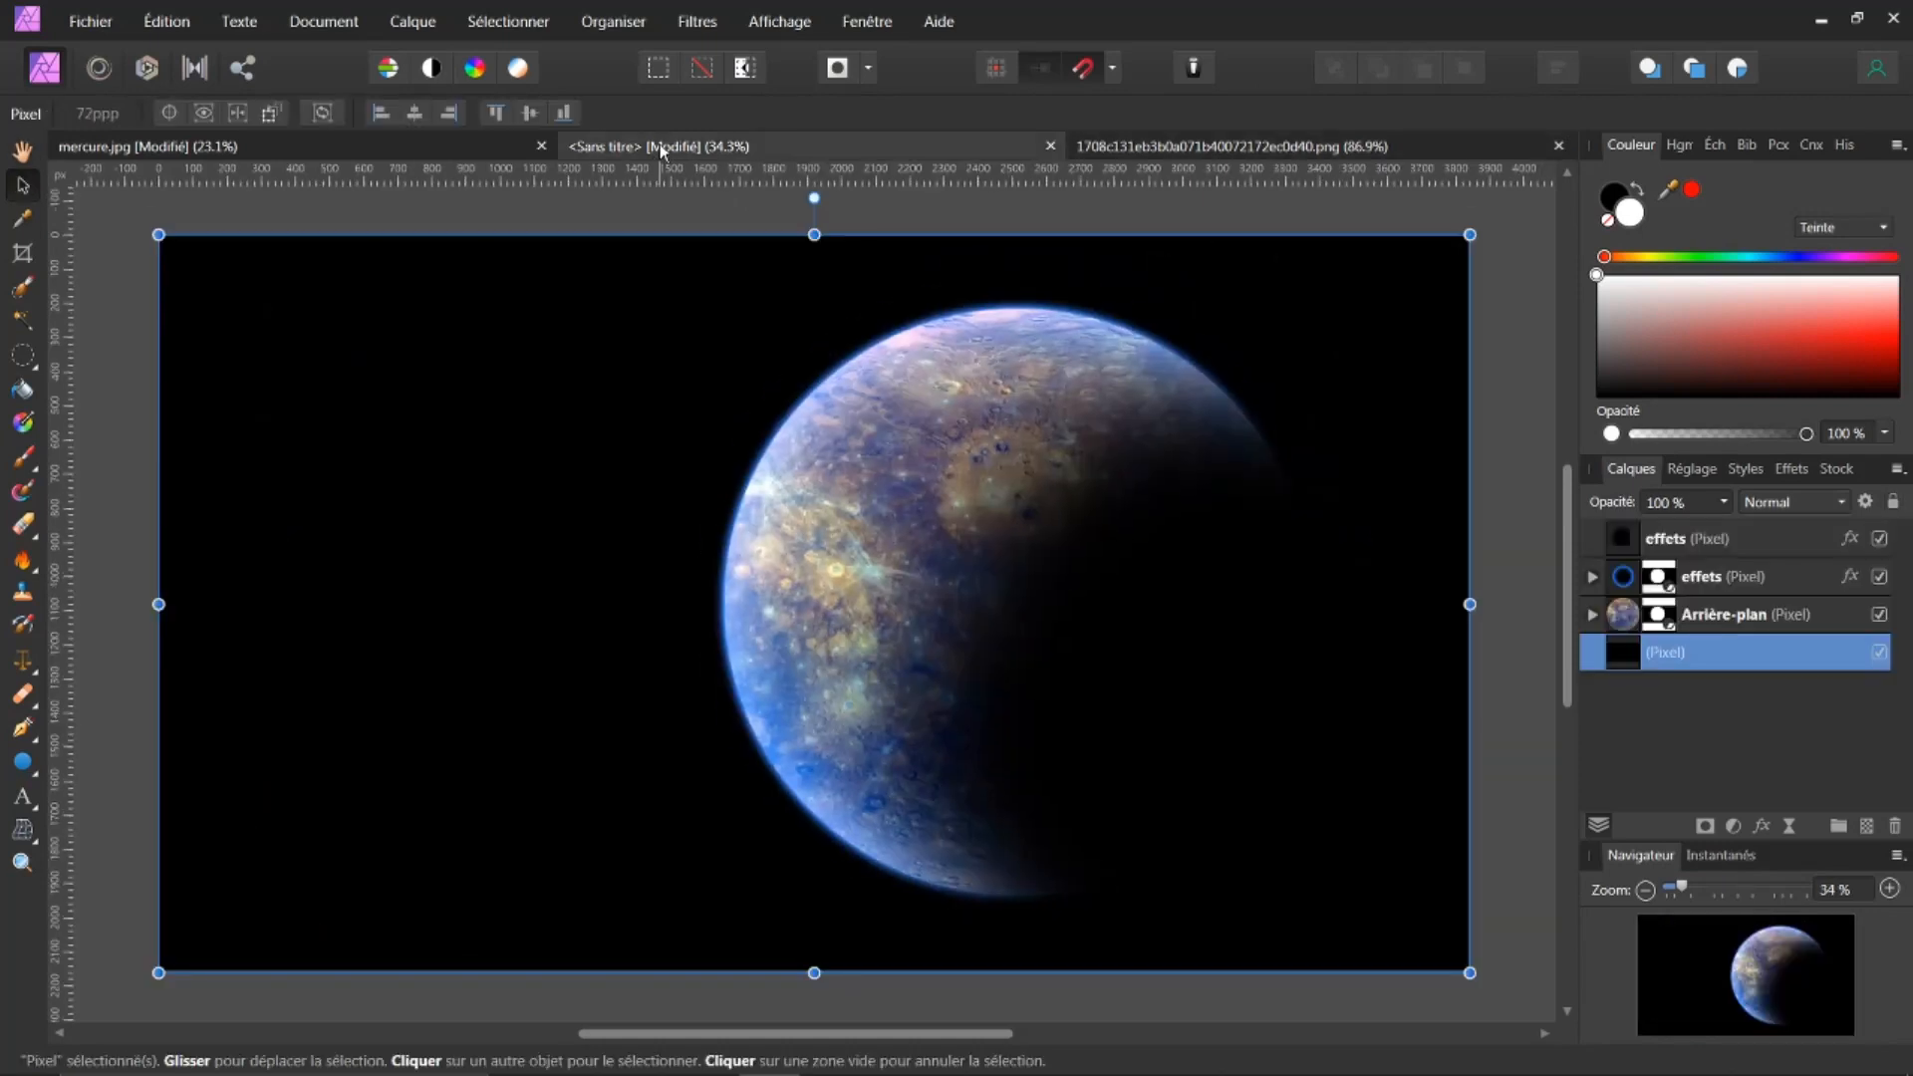
key("ctrl+v")
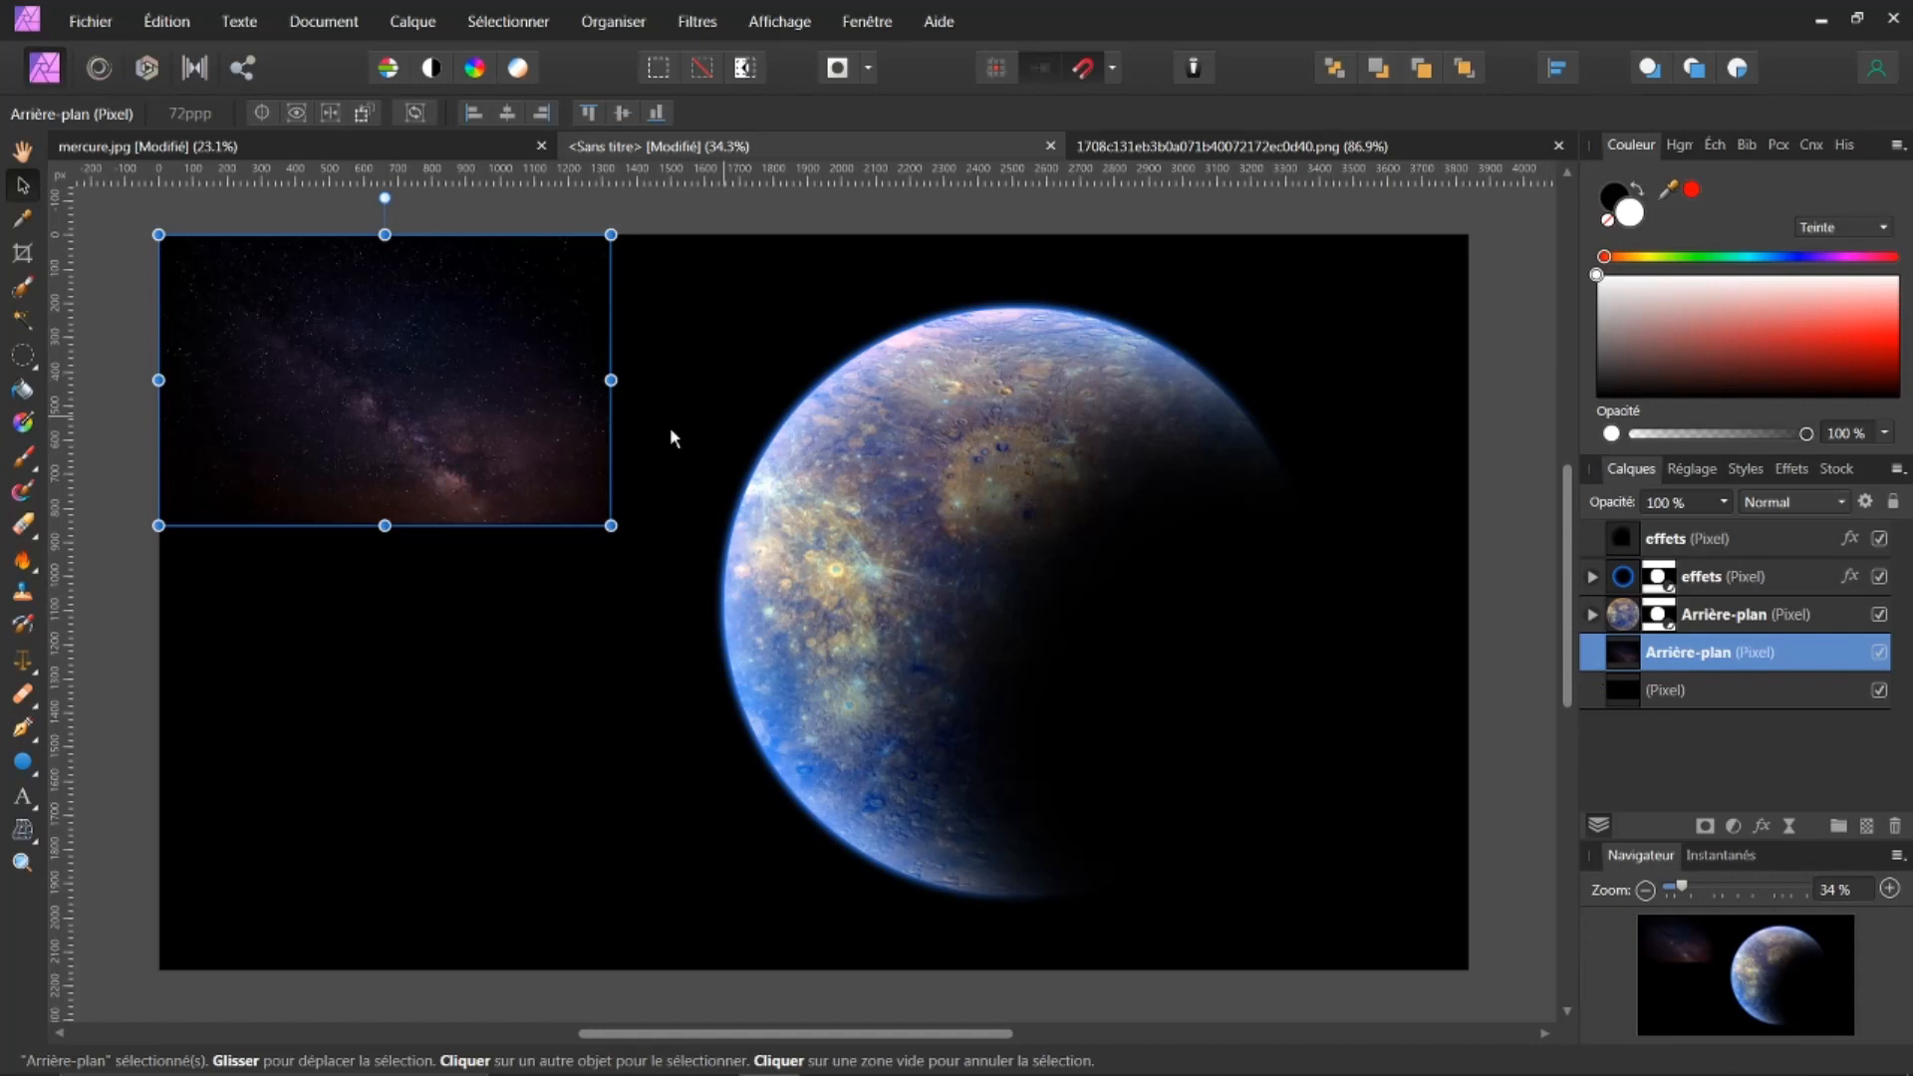
left_click_drag(616, 529, 1469, 961)
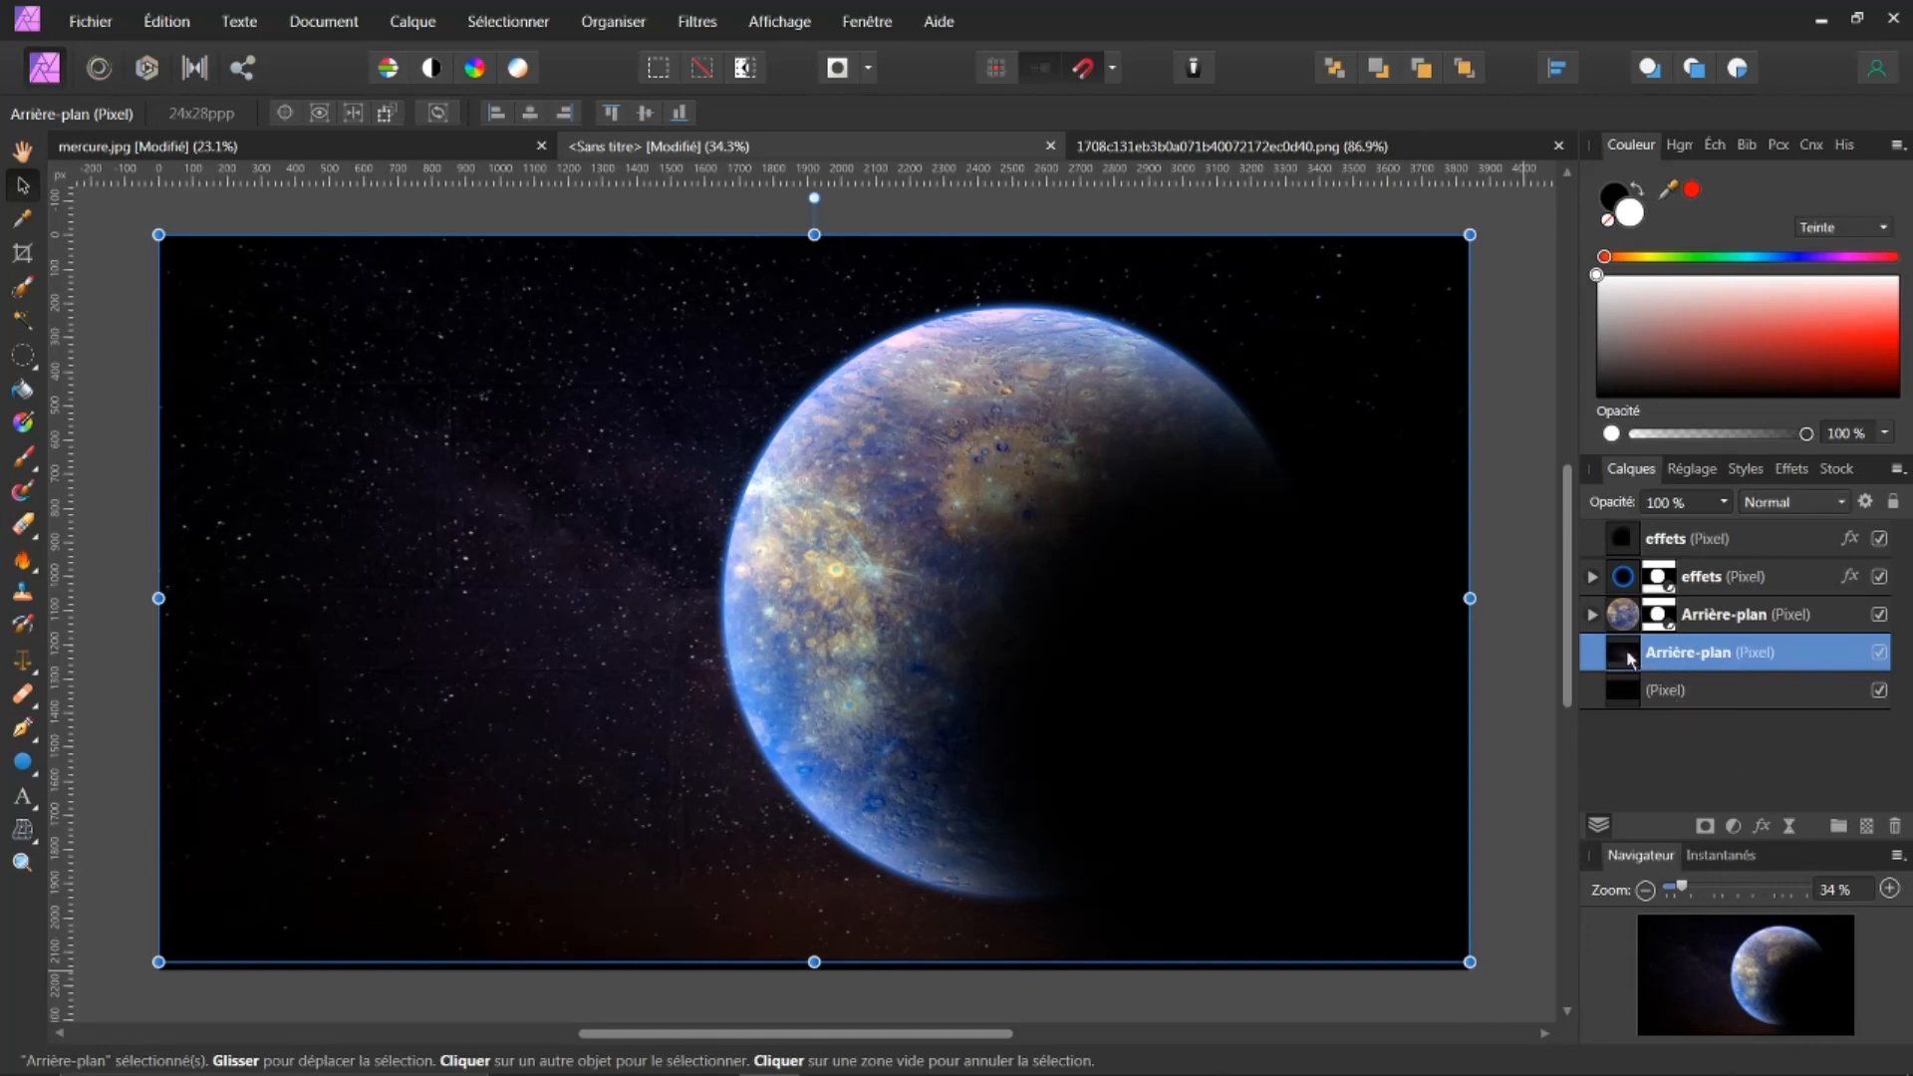
Move the star image layer to the top of the layer stack and set its blend mode to Addition
left_click_drag(1629, 638, 1590, 508)
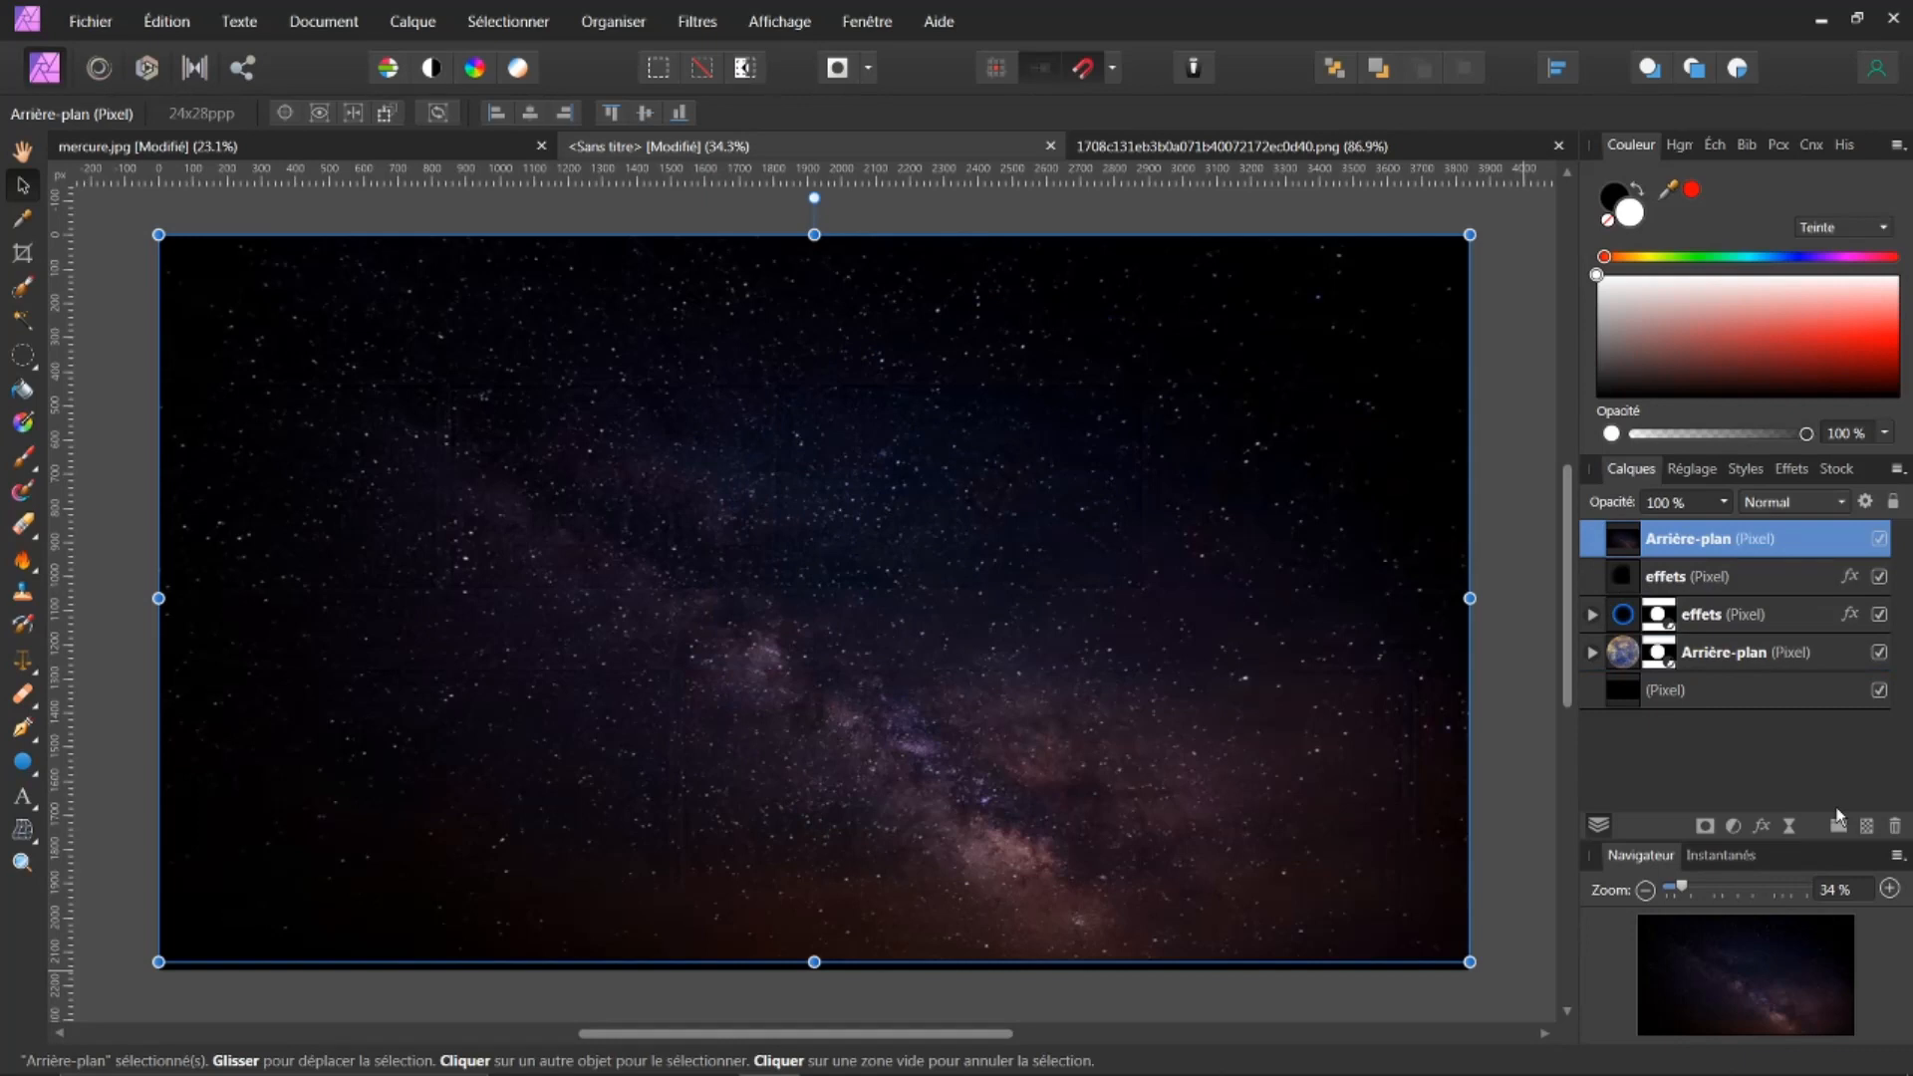
left_click(1842, 502)
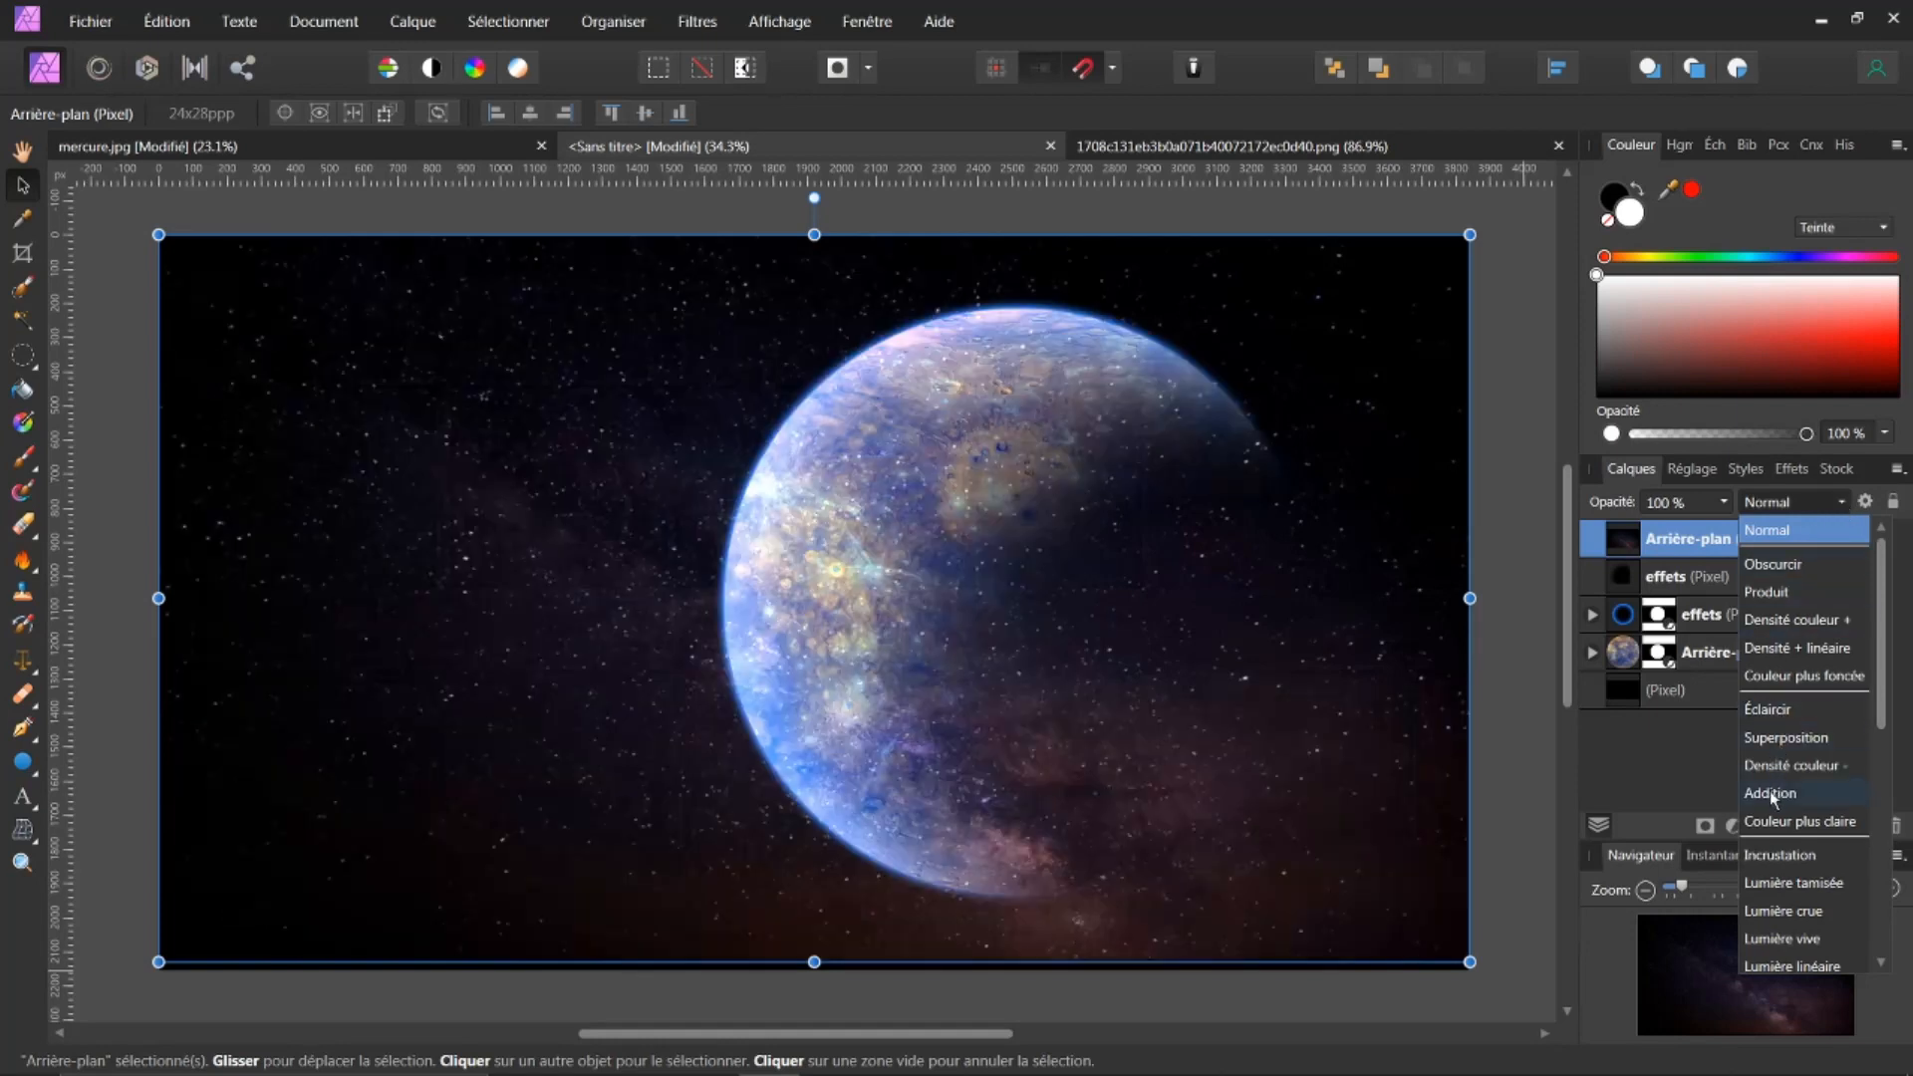
left_click(1768, 792)
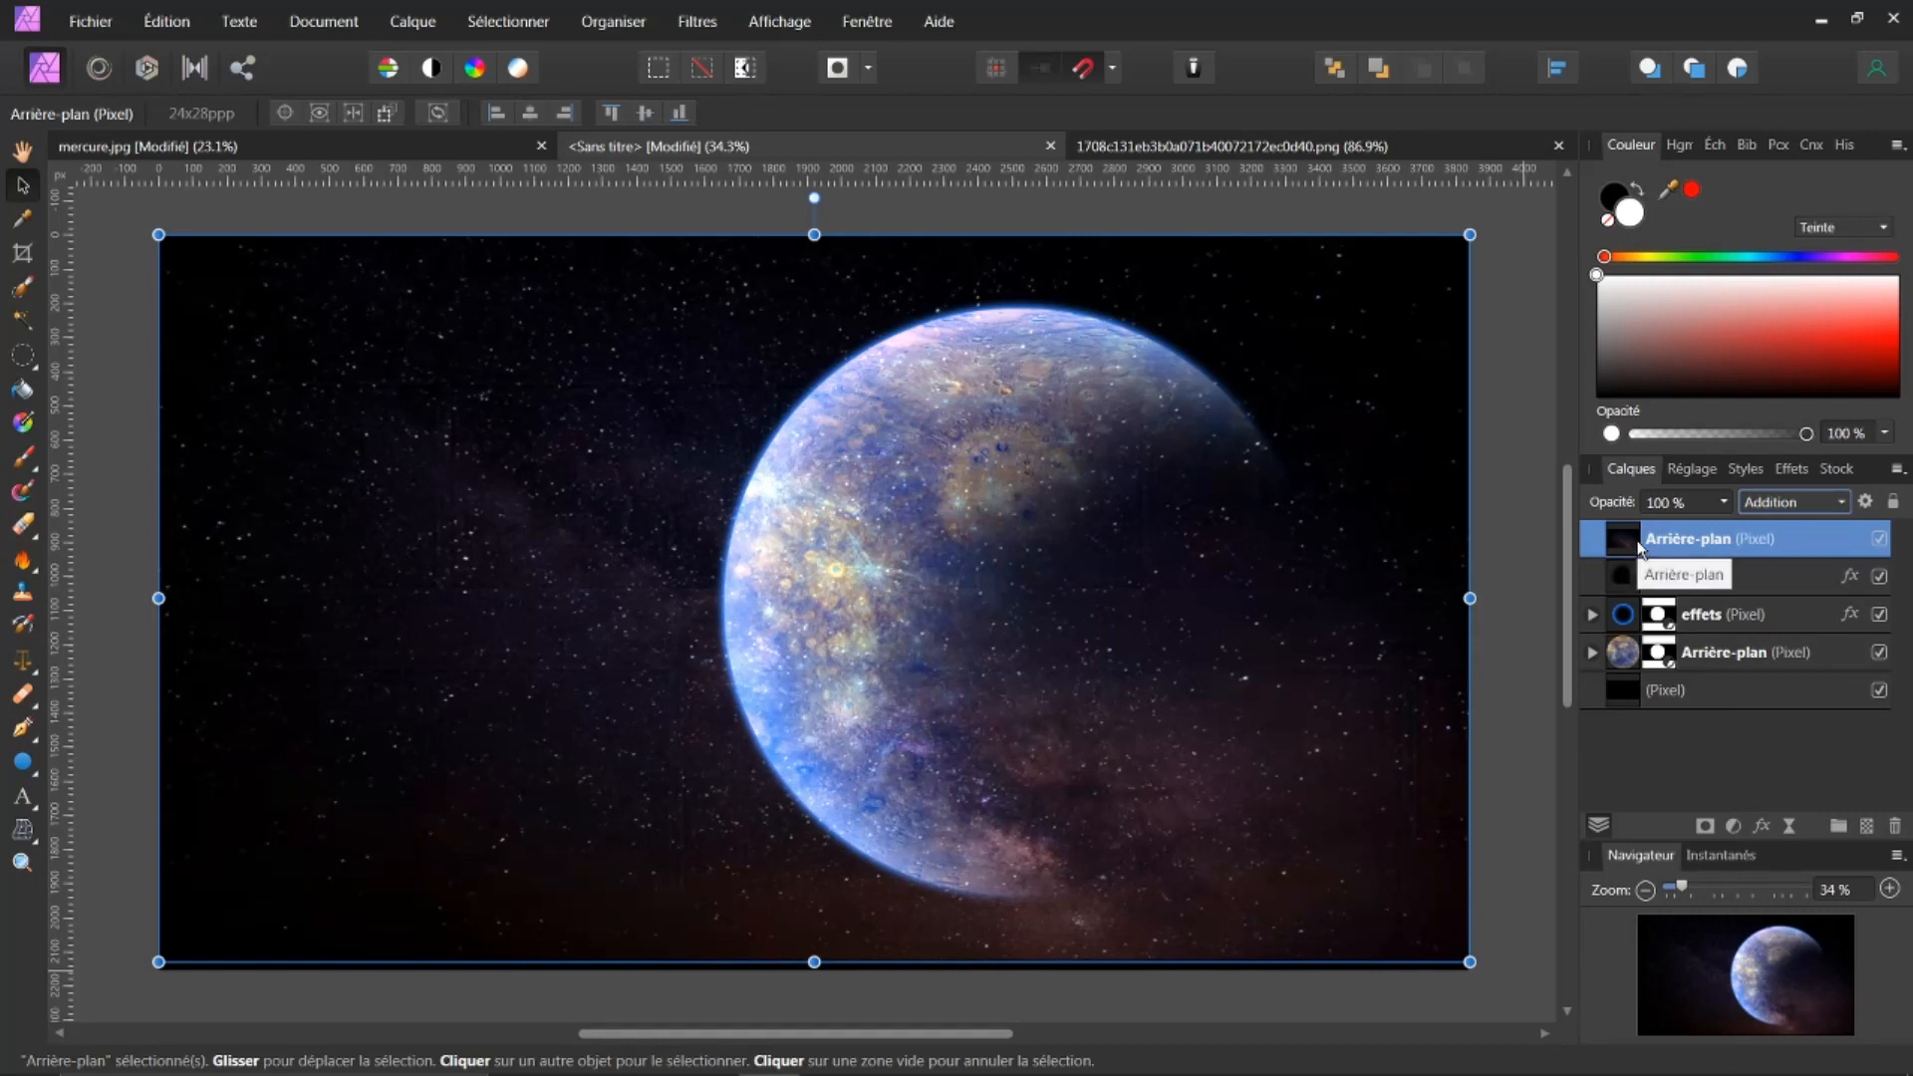
Duplicate the star layer and merge the copy into the layer below to intensify the stars
key("ctrl+j")
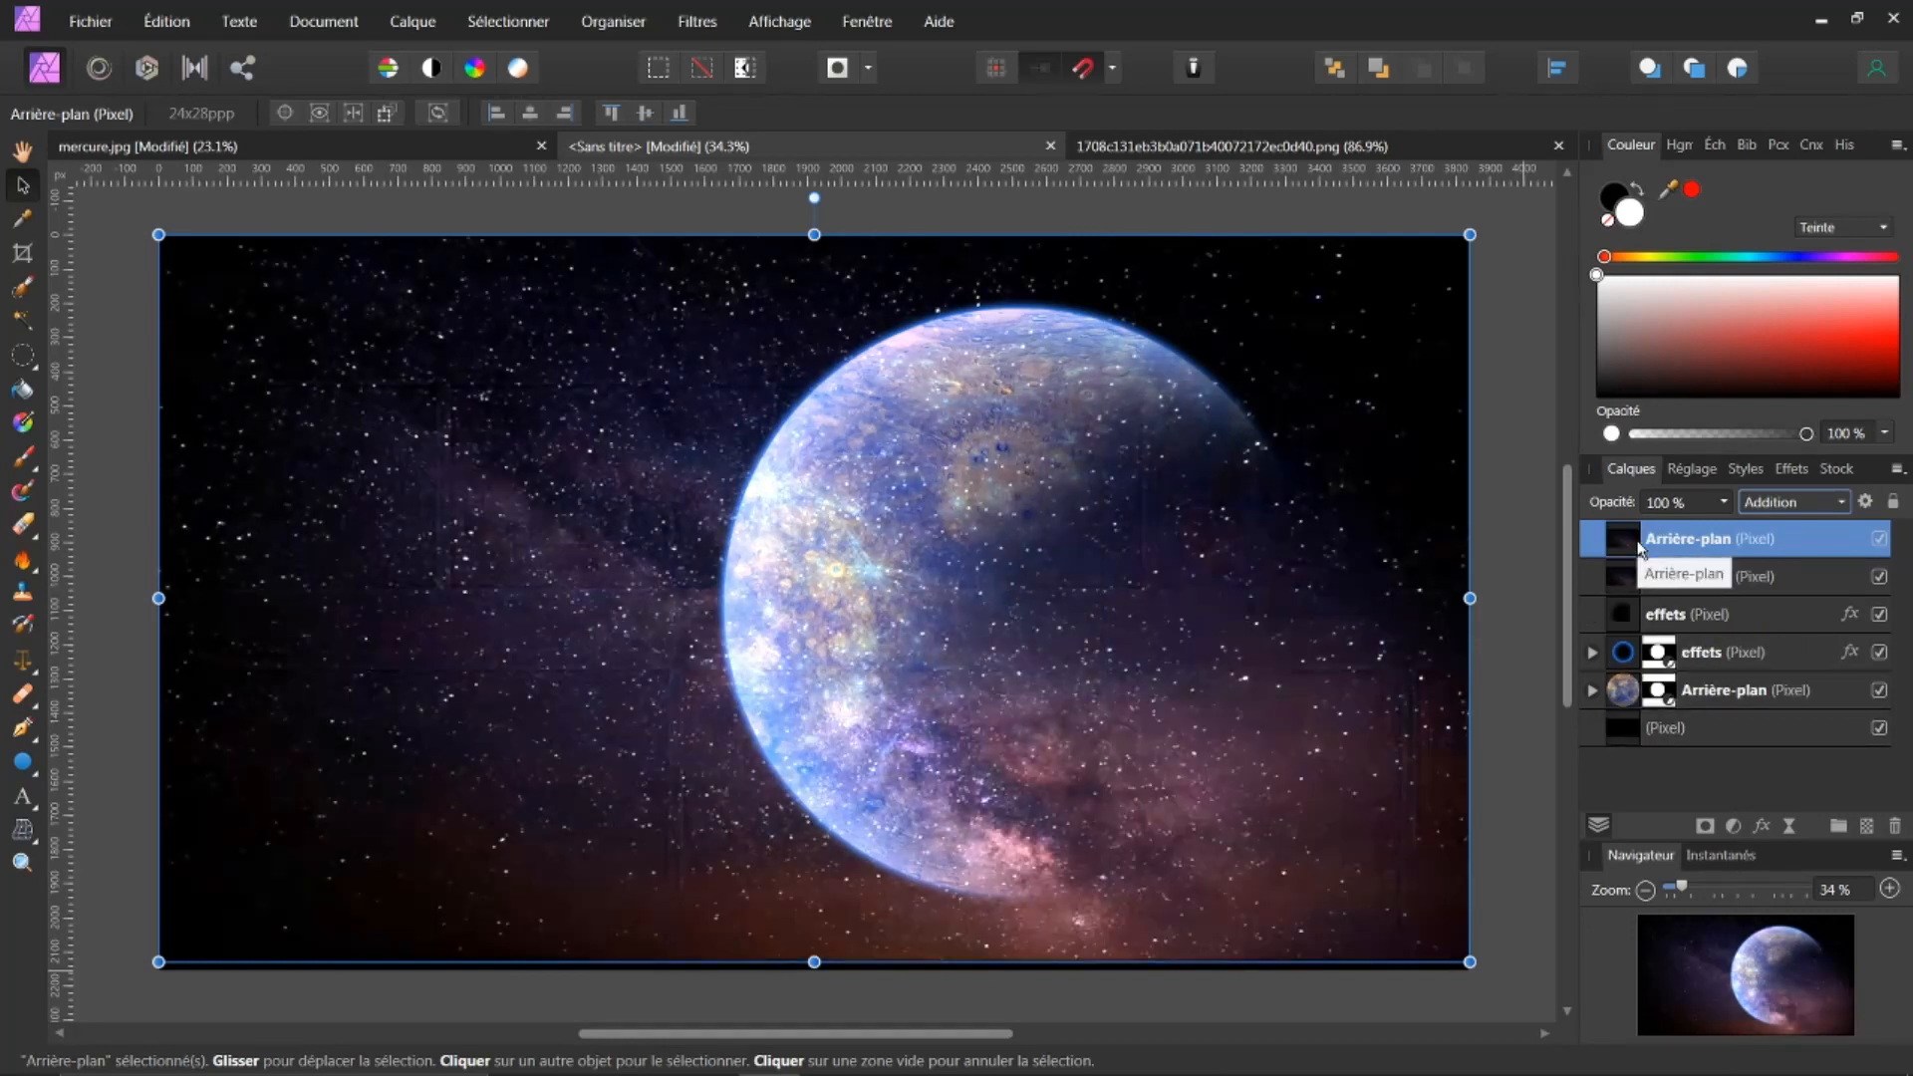
right_click(1622, 538)
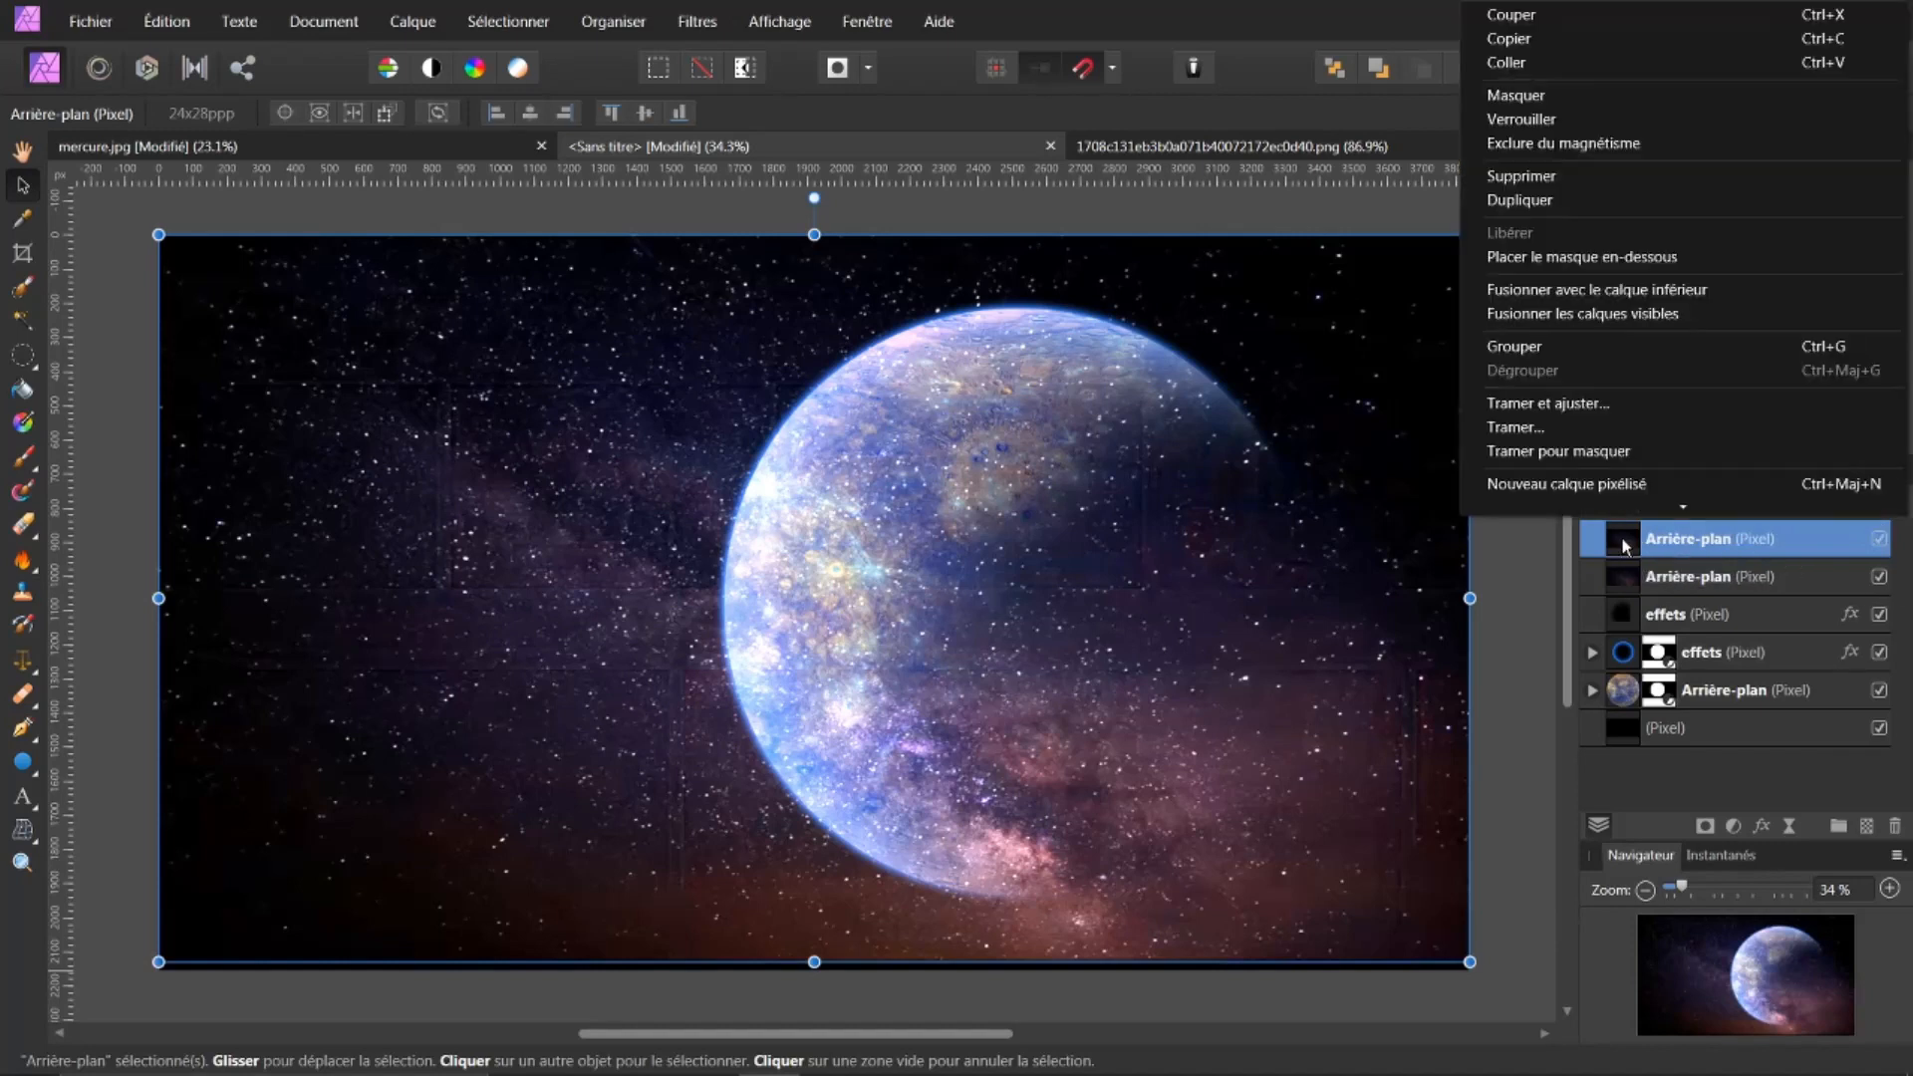
left_click(1621, 290)
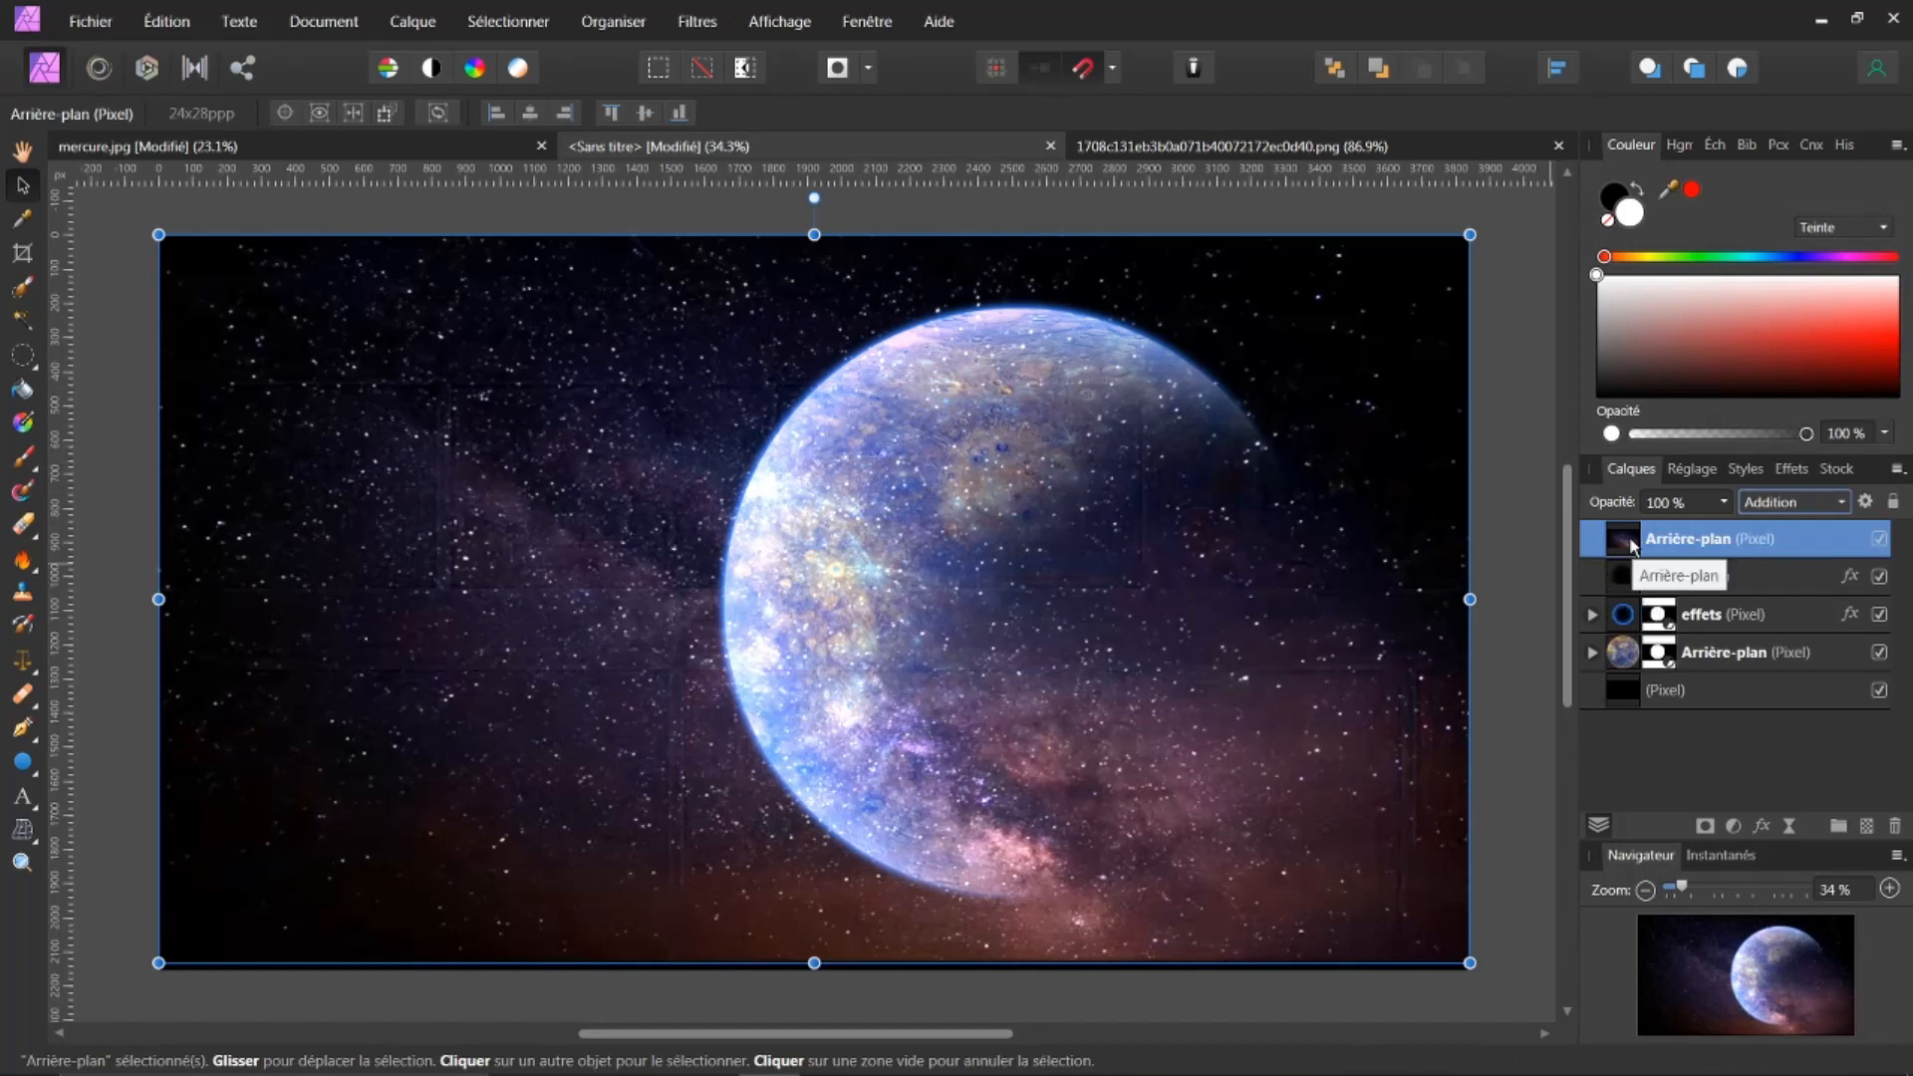
Add a mask to the star layer and ready the paint brush with black as the active colour
left_click(1706, 826)
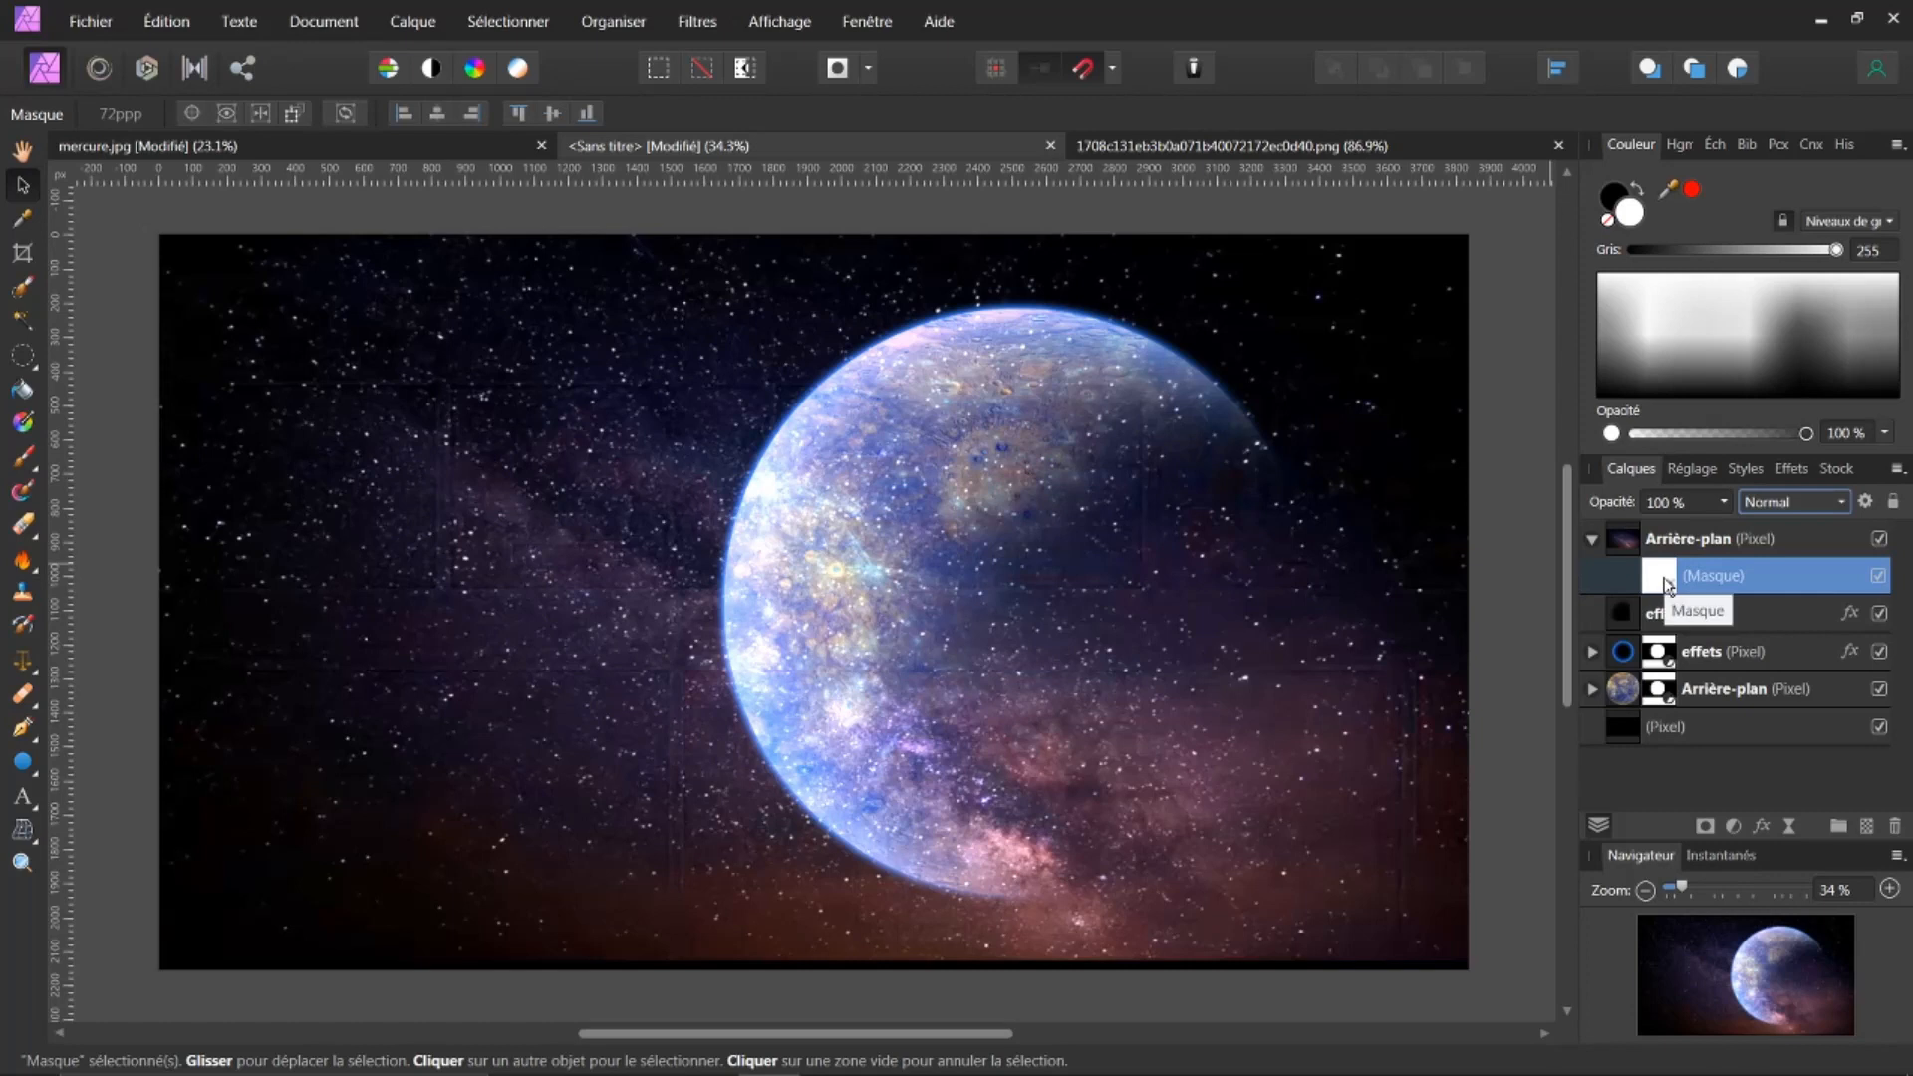
left_click(1643, 191)
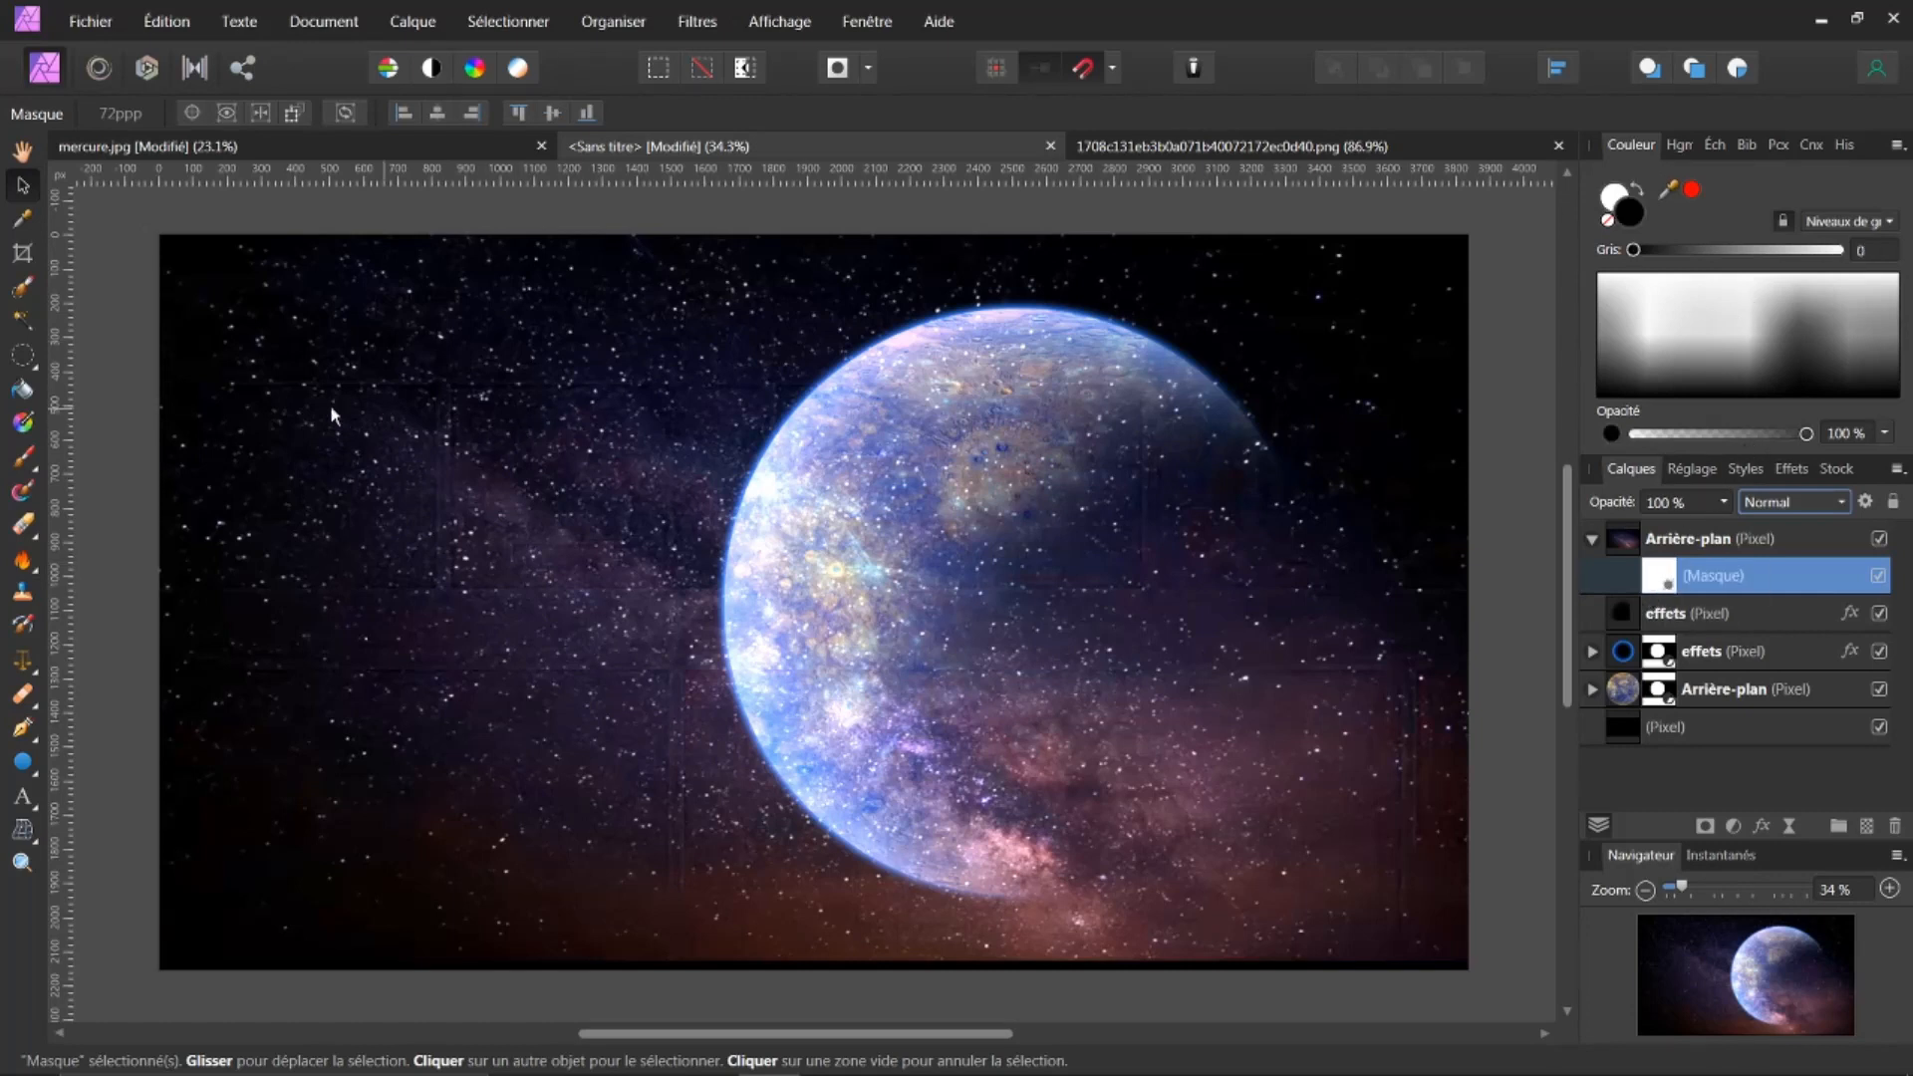
left_click(22, 456)
key("x")
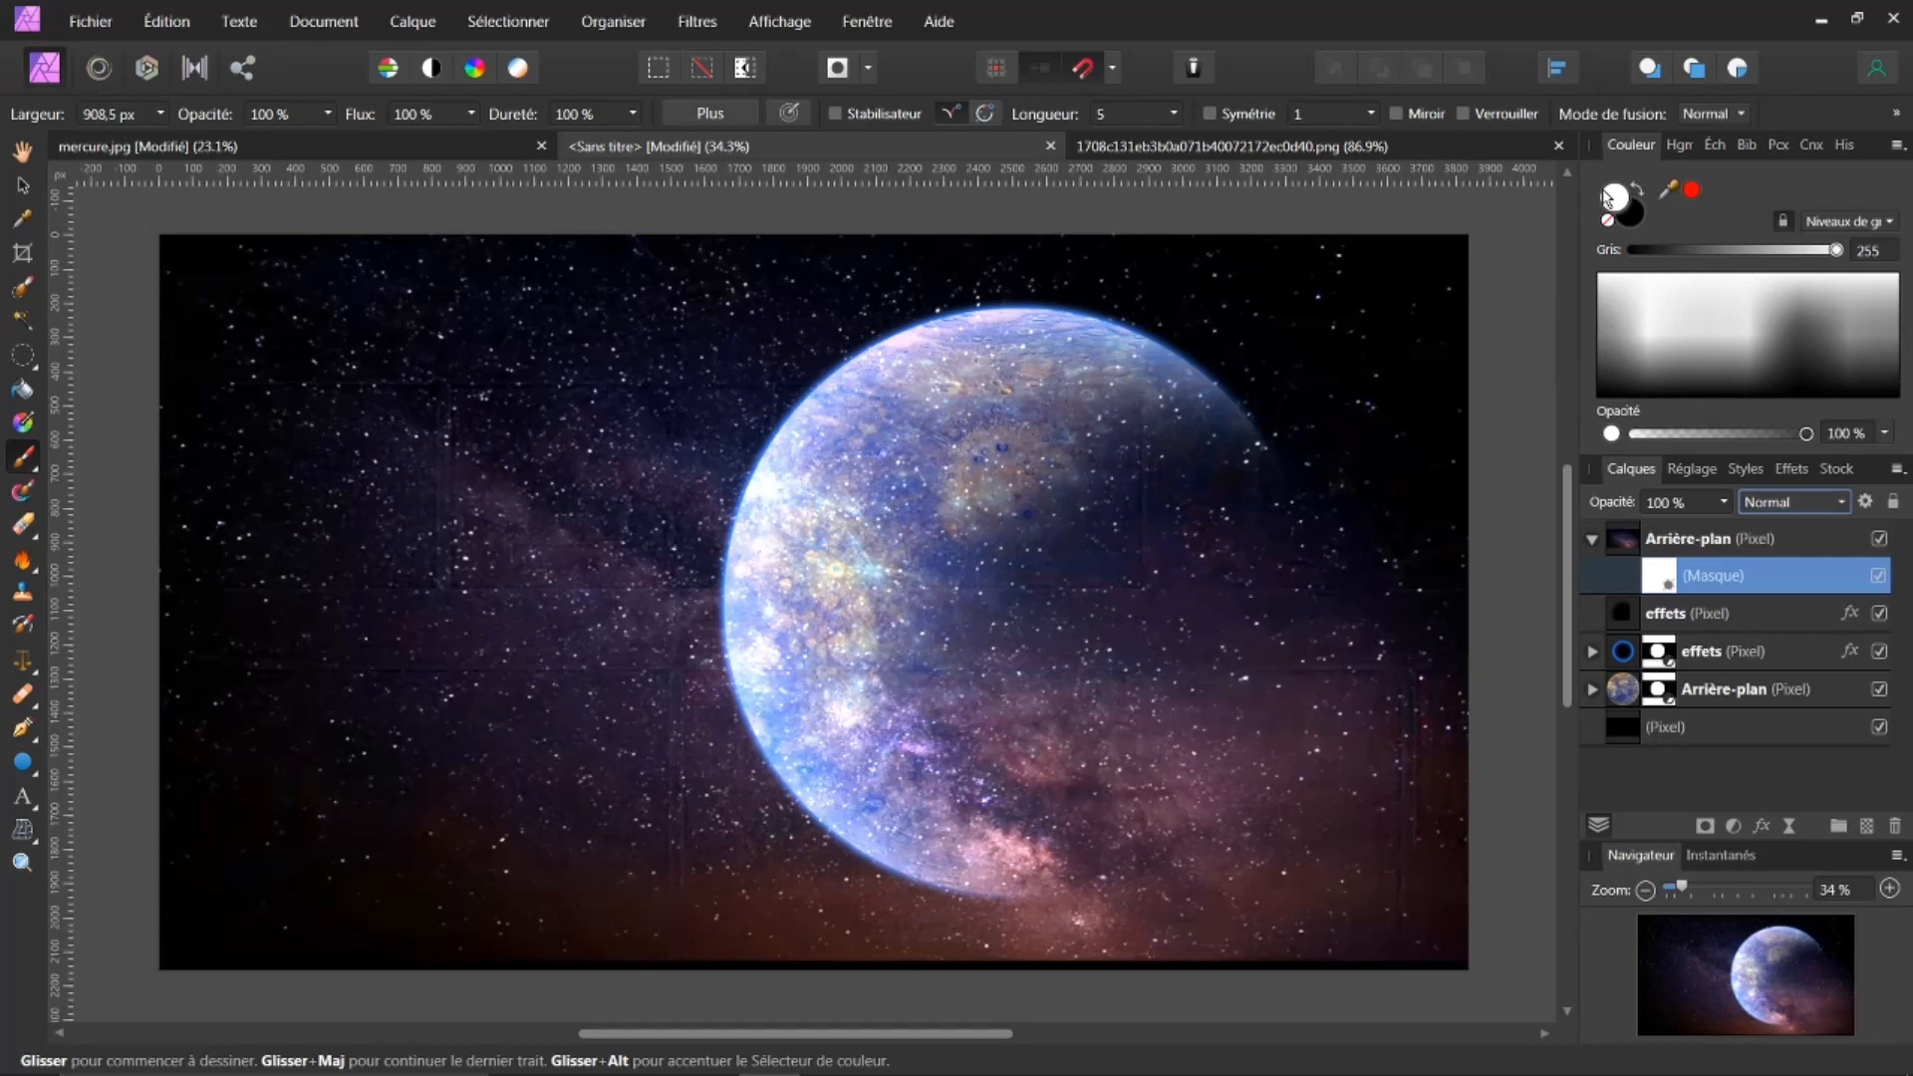
left_click(1637, 190)
Undo a hard-edged trial stroke on the mask and set the brush to 0% hardness, 89% flow and 60% opacity
mouse_move(1132, 341)
left_mouse_down()
mouse_move(945, 437)
mouse_move(881, 355)
mouse_move(854, 354)
mouse_move(914, 418)
left_mouse_up()
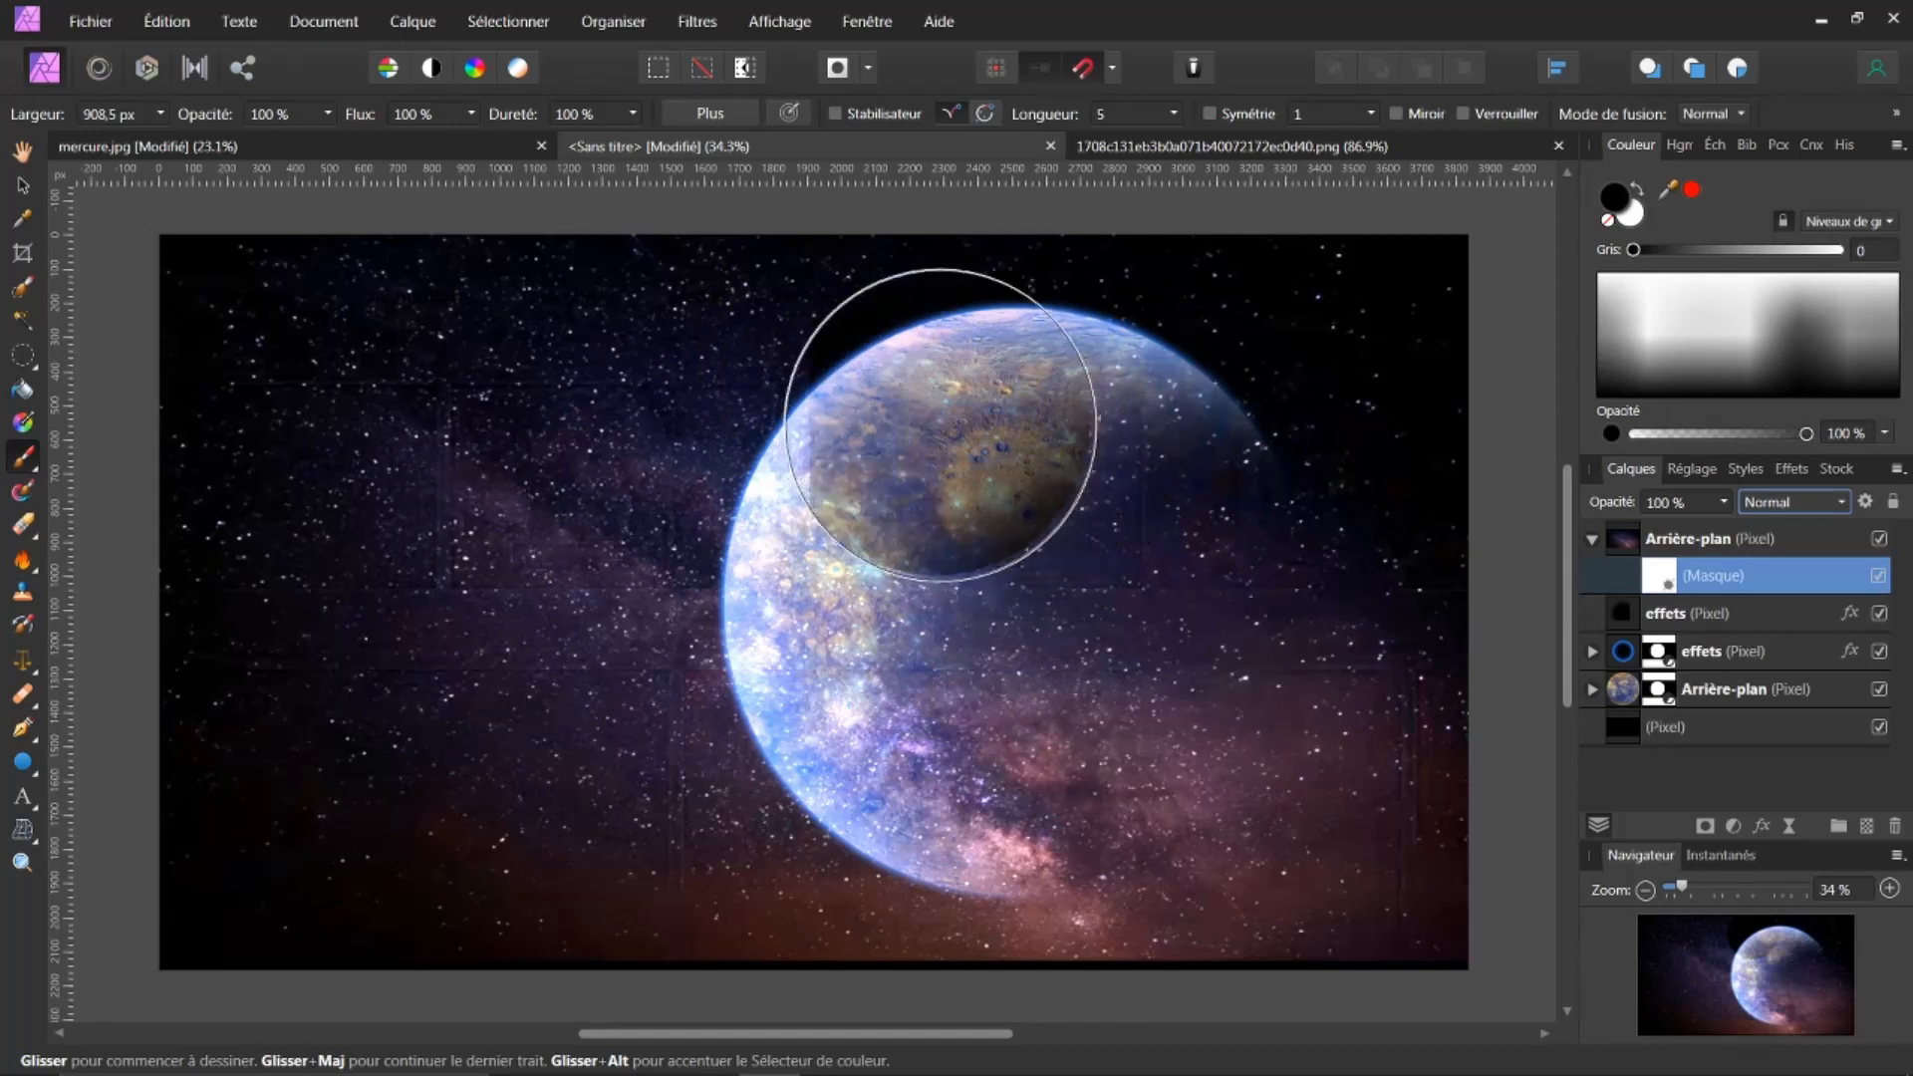
key("ctrl+z")
left_click_drag(516, 117, 279, 164)
left_click_drag(116, 215, 5, 249)
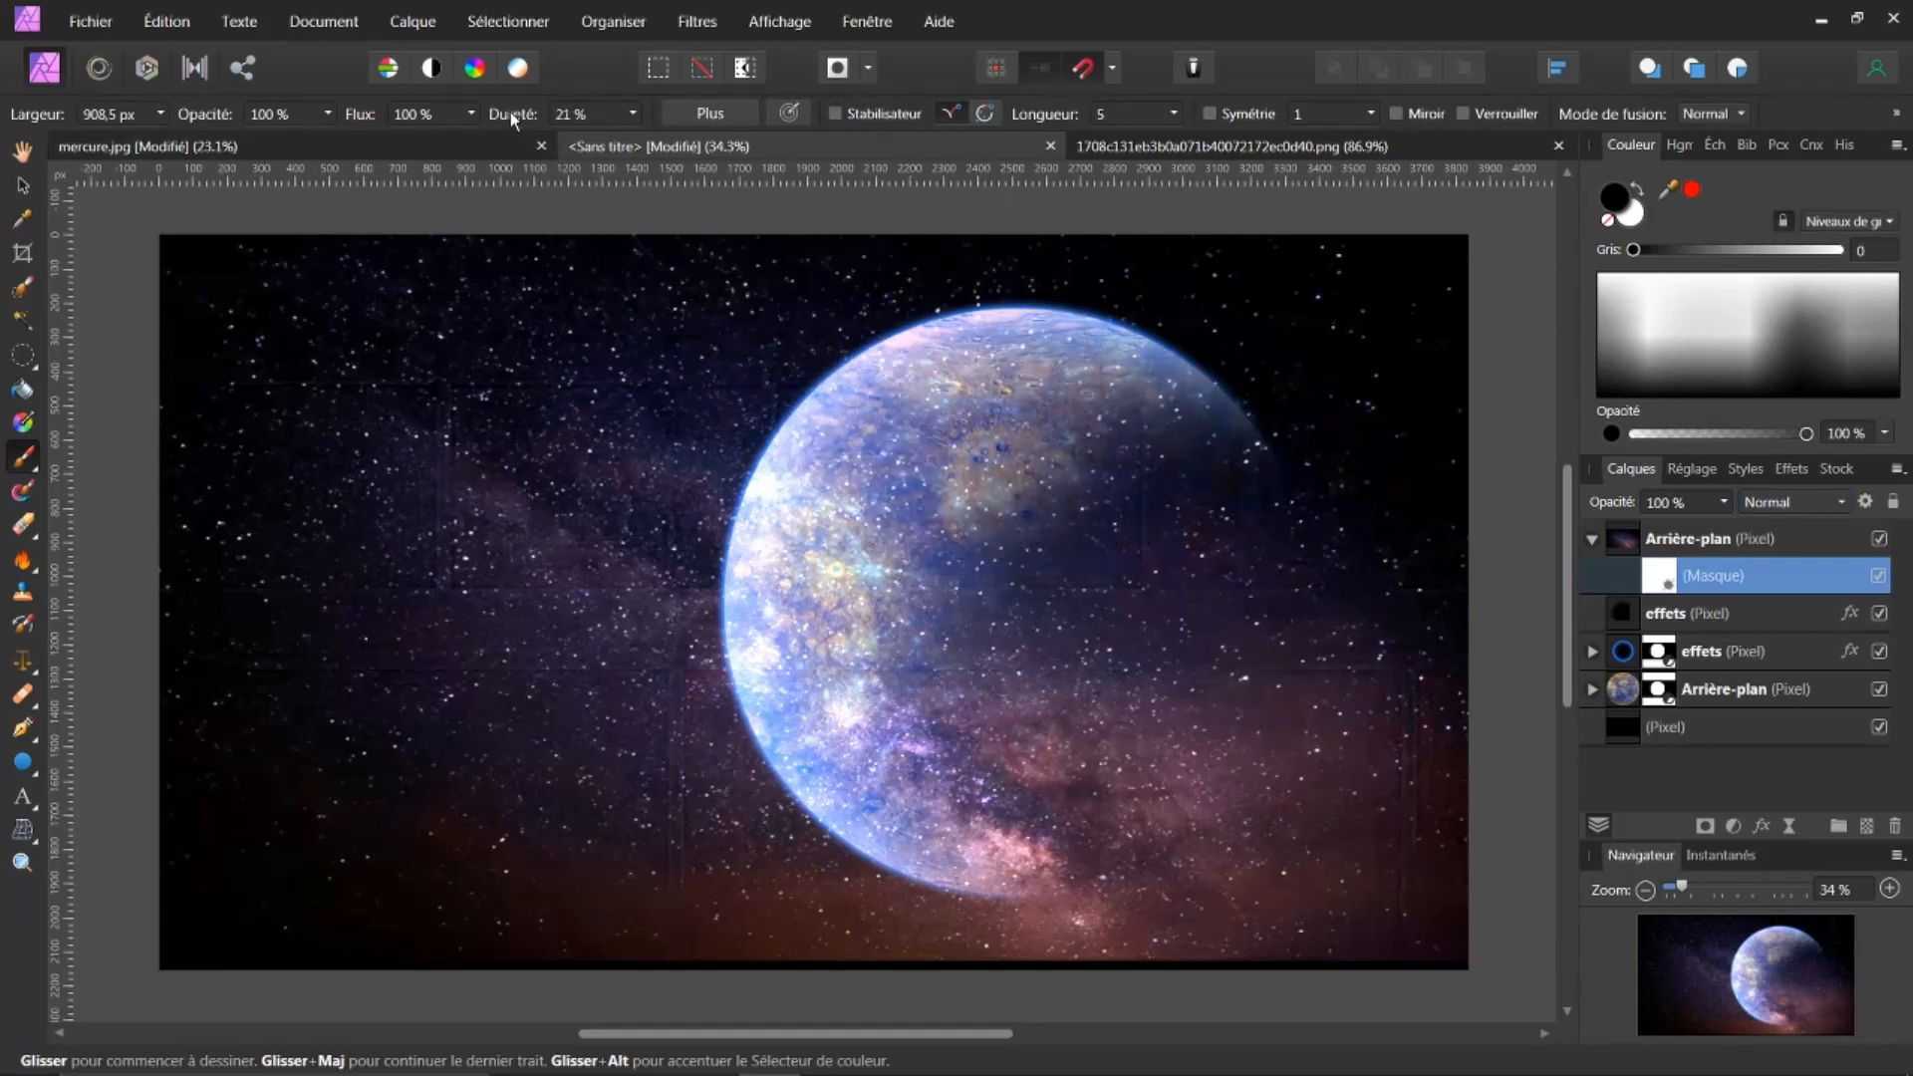
left_click_drag(373, 122, 326, 113)
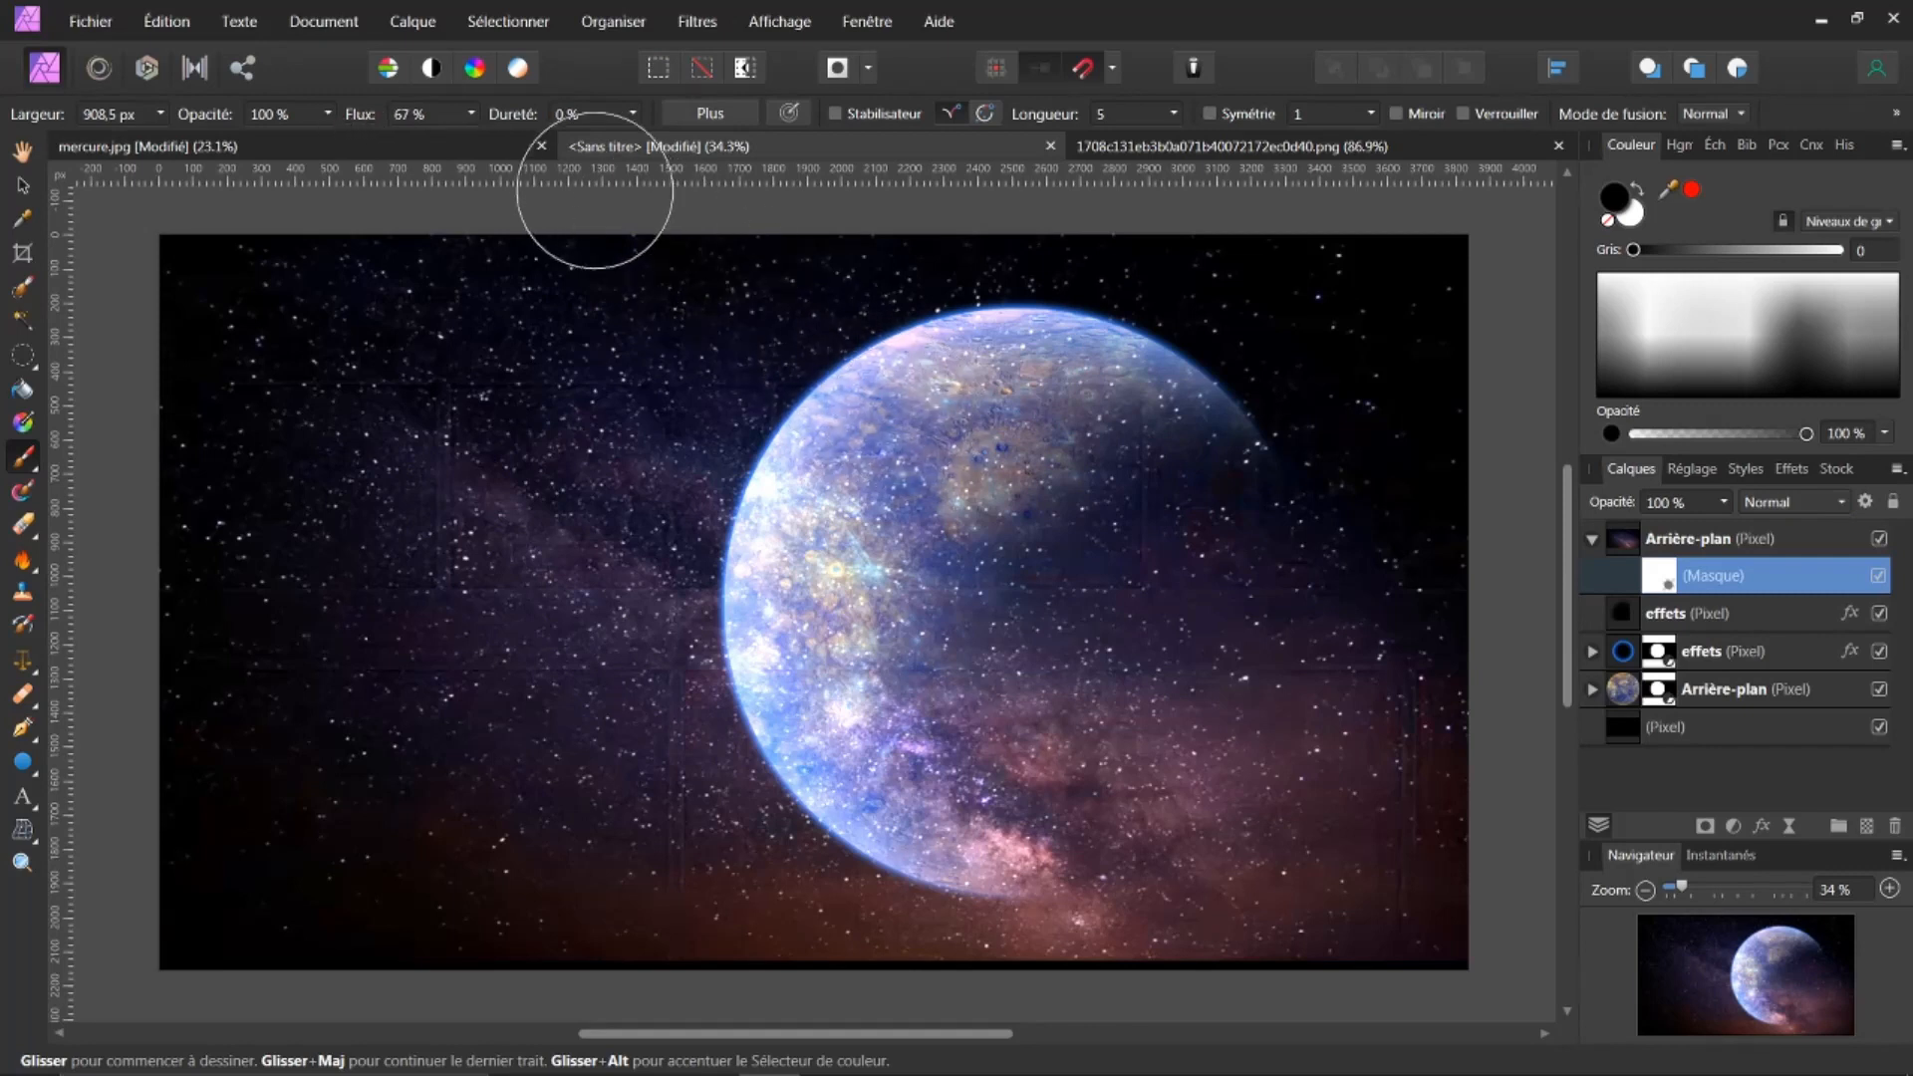
left_click_drag(384, 121, 390, 121)
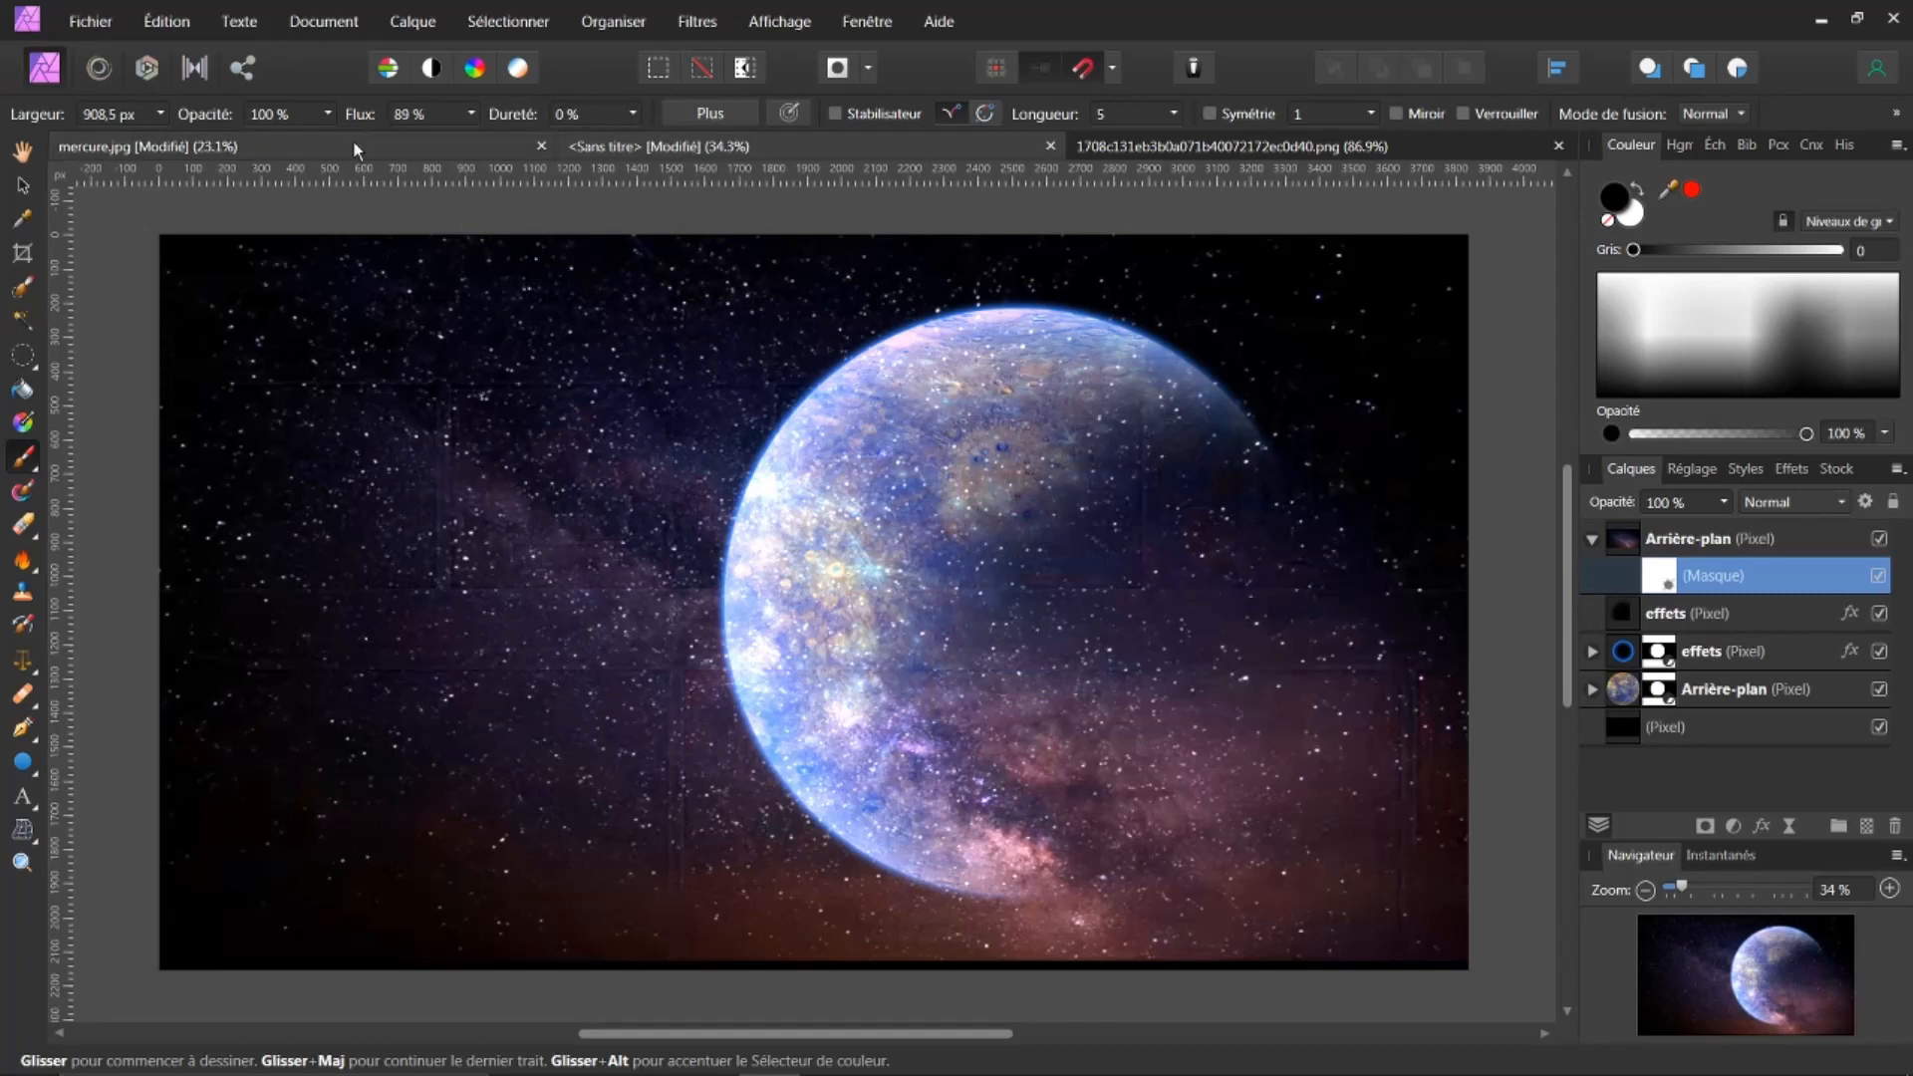
left_click_drag(215, 118, 162, 118)
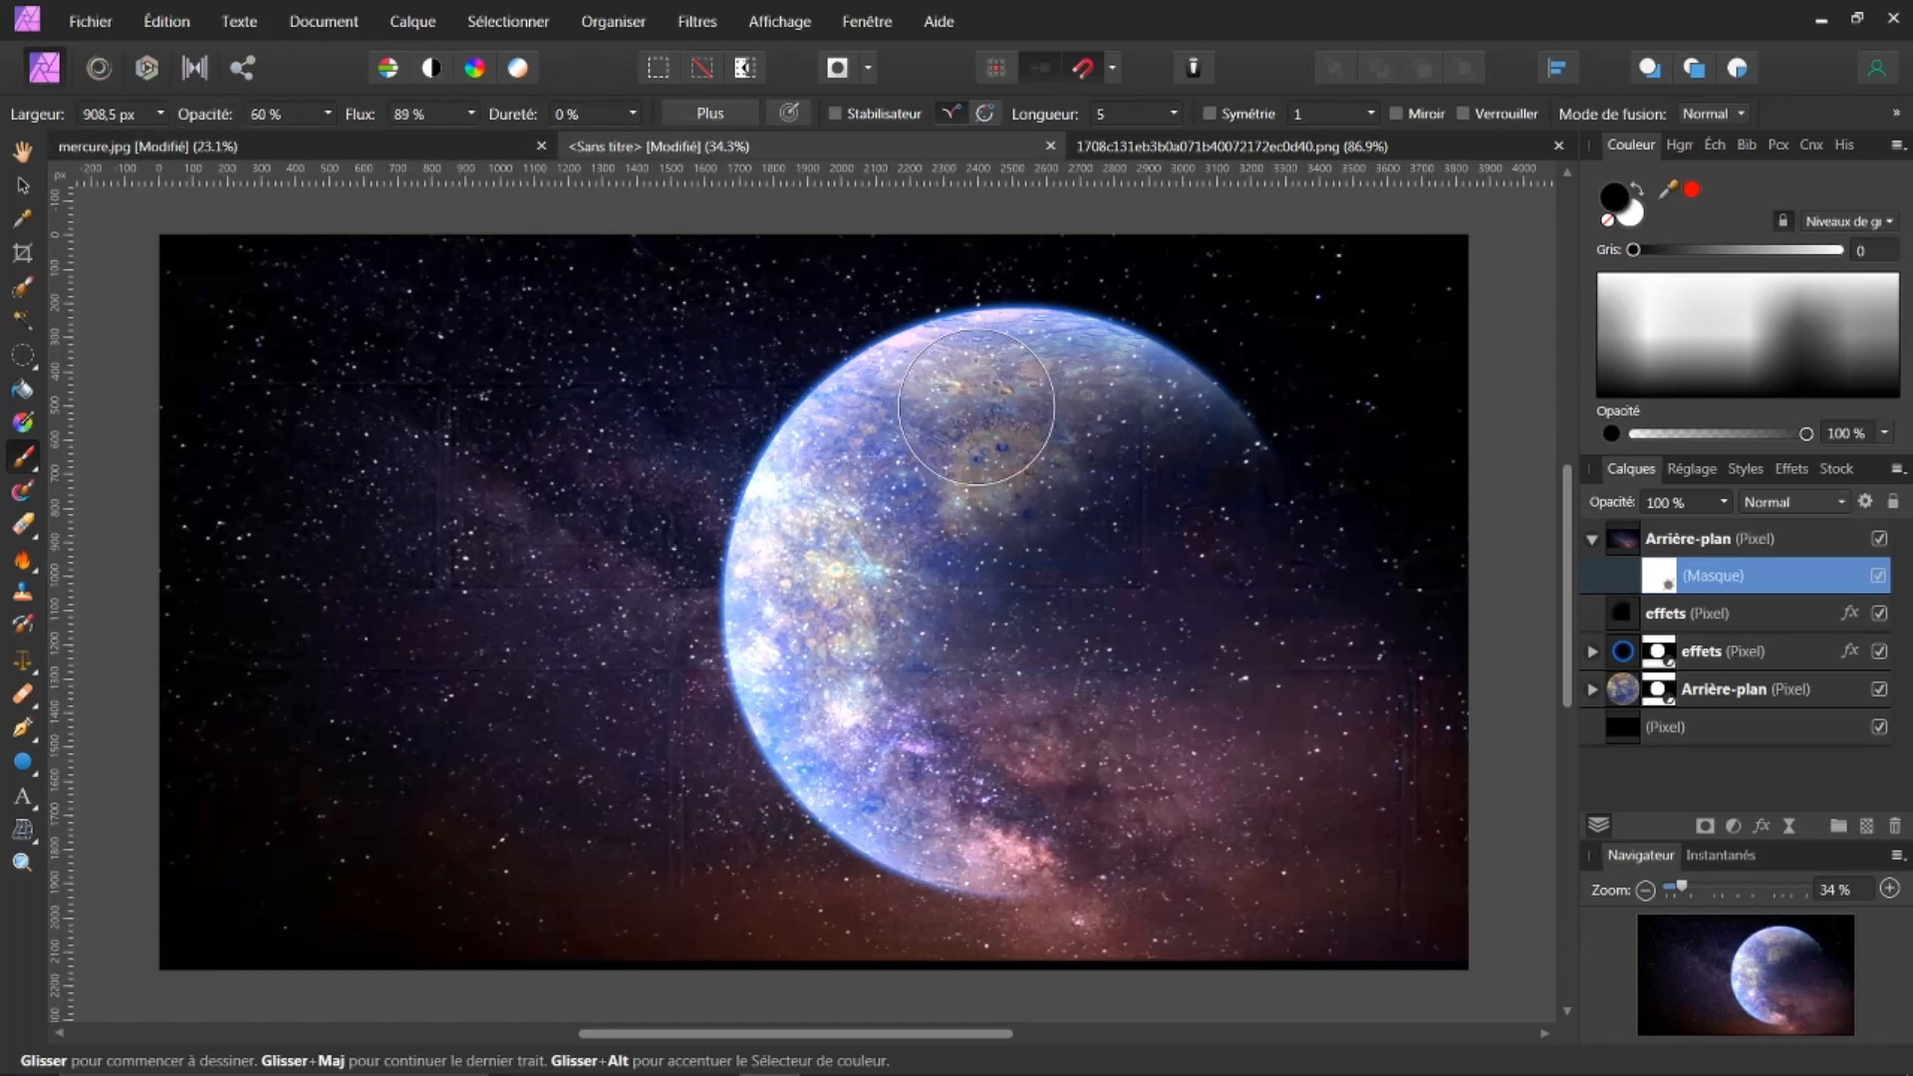
Paint the mask black over the planet's lit side to hide the stars there, and restore overpainted parts of the night side with white
mouse_move(1089, 395)
left_mouse_down()
mouse_move(931, 402)
mouse_move(839, 506)
mouse_move(879, 465)
mouse_move(839, 574)
mouse_move(857, 501)
mouse_move(796, 606)
mouse_move(822, 614)
mouse_move(831, 664)
mouse_move(811, 678)
mouse_move(873, 762)
mouse_move(876, 694)
mouse_move(986, 578)
mouse_move(972, 645)
mouse_move(1105, 557)
mouse_move(1023, 603)
mouse_move(1052, 541)
mouse_move(1147, 444)
mouse_move(850, 563)
mouse_move(830, 714)
mouse_move(970, 802)
left_mouse_up()
key("ctrl+z")
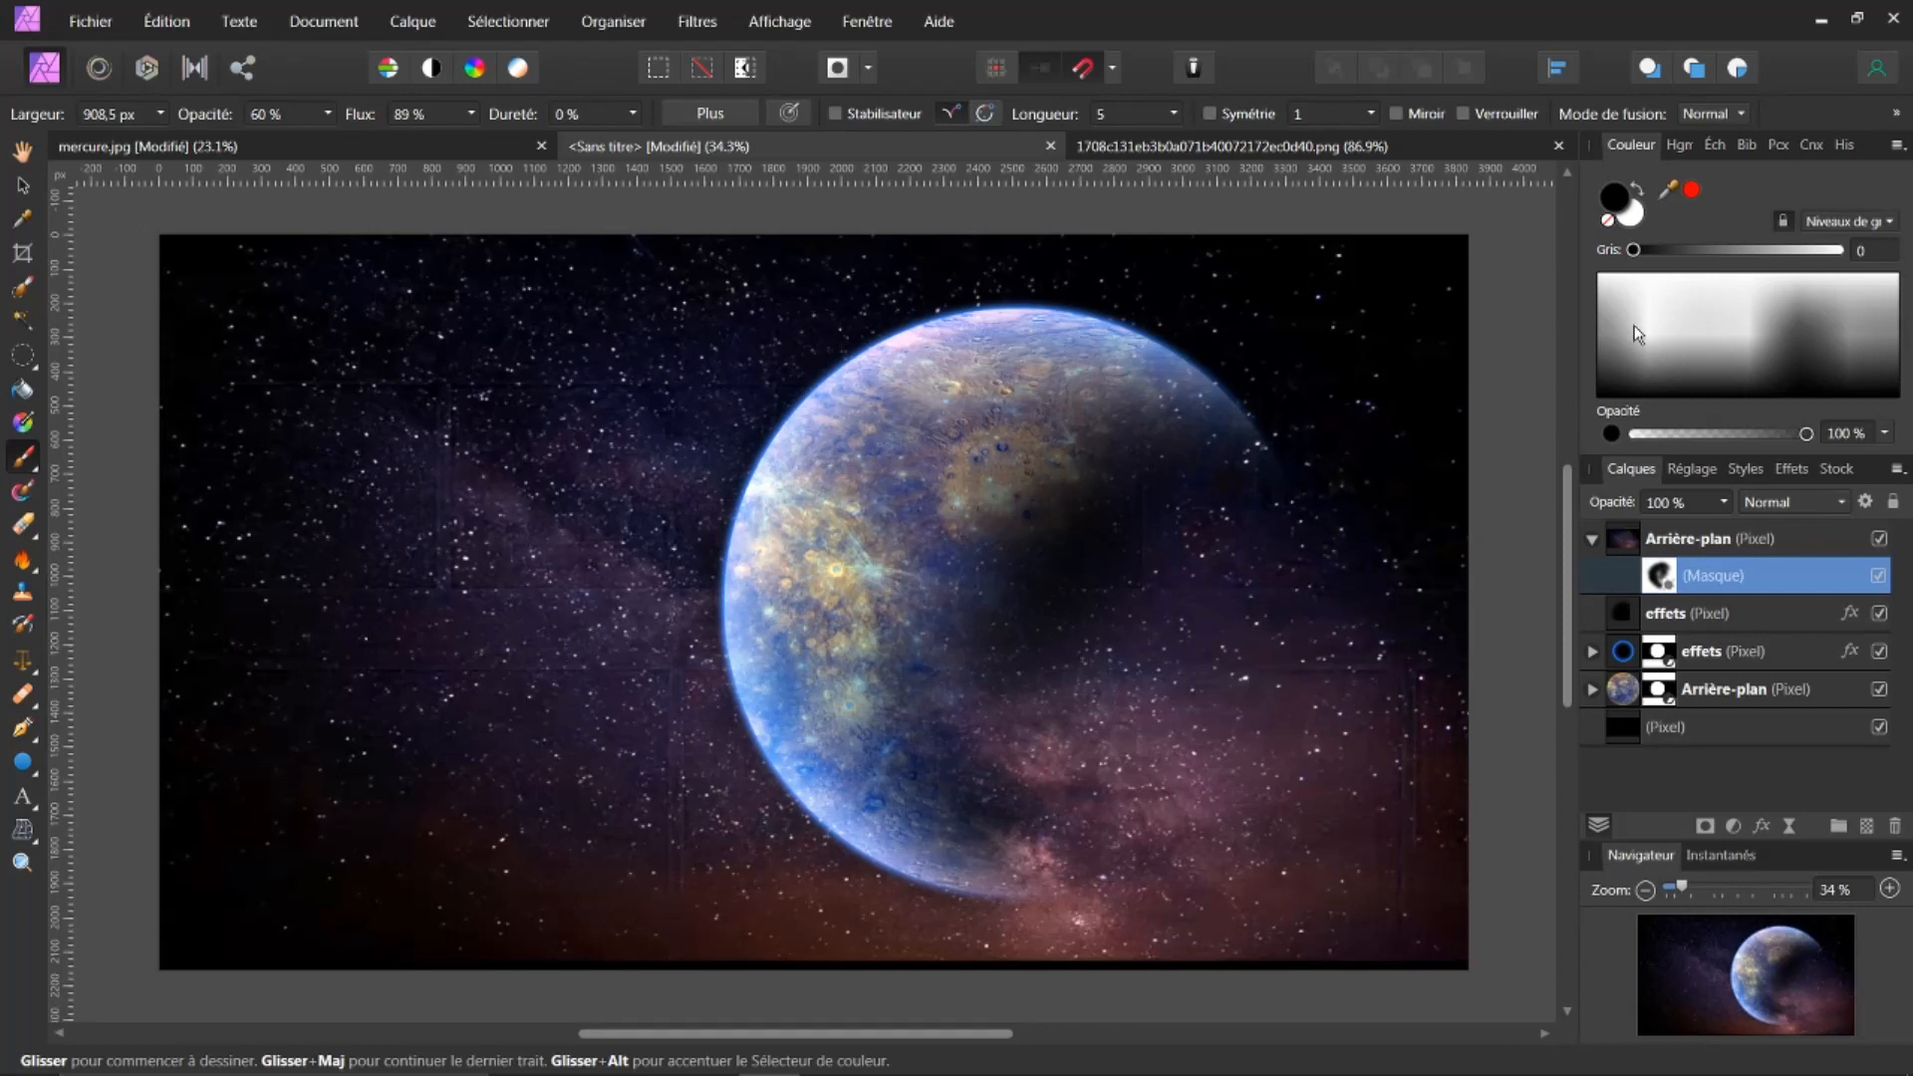
left_click(1639, 191)
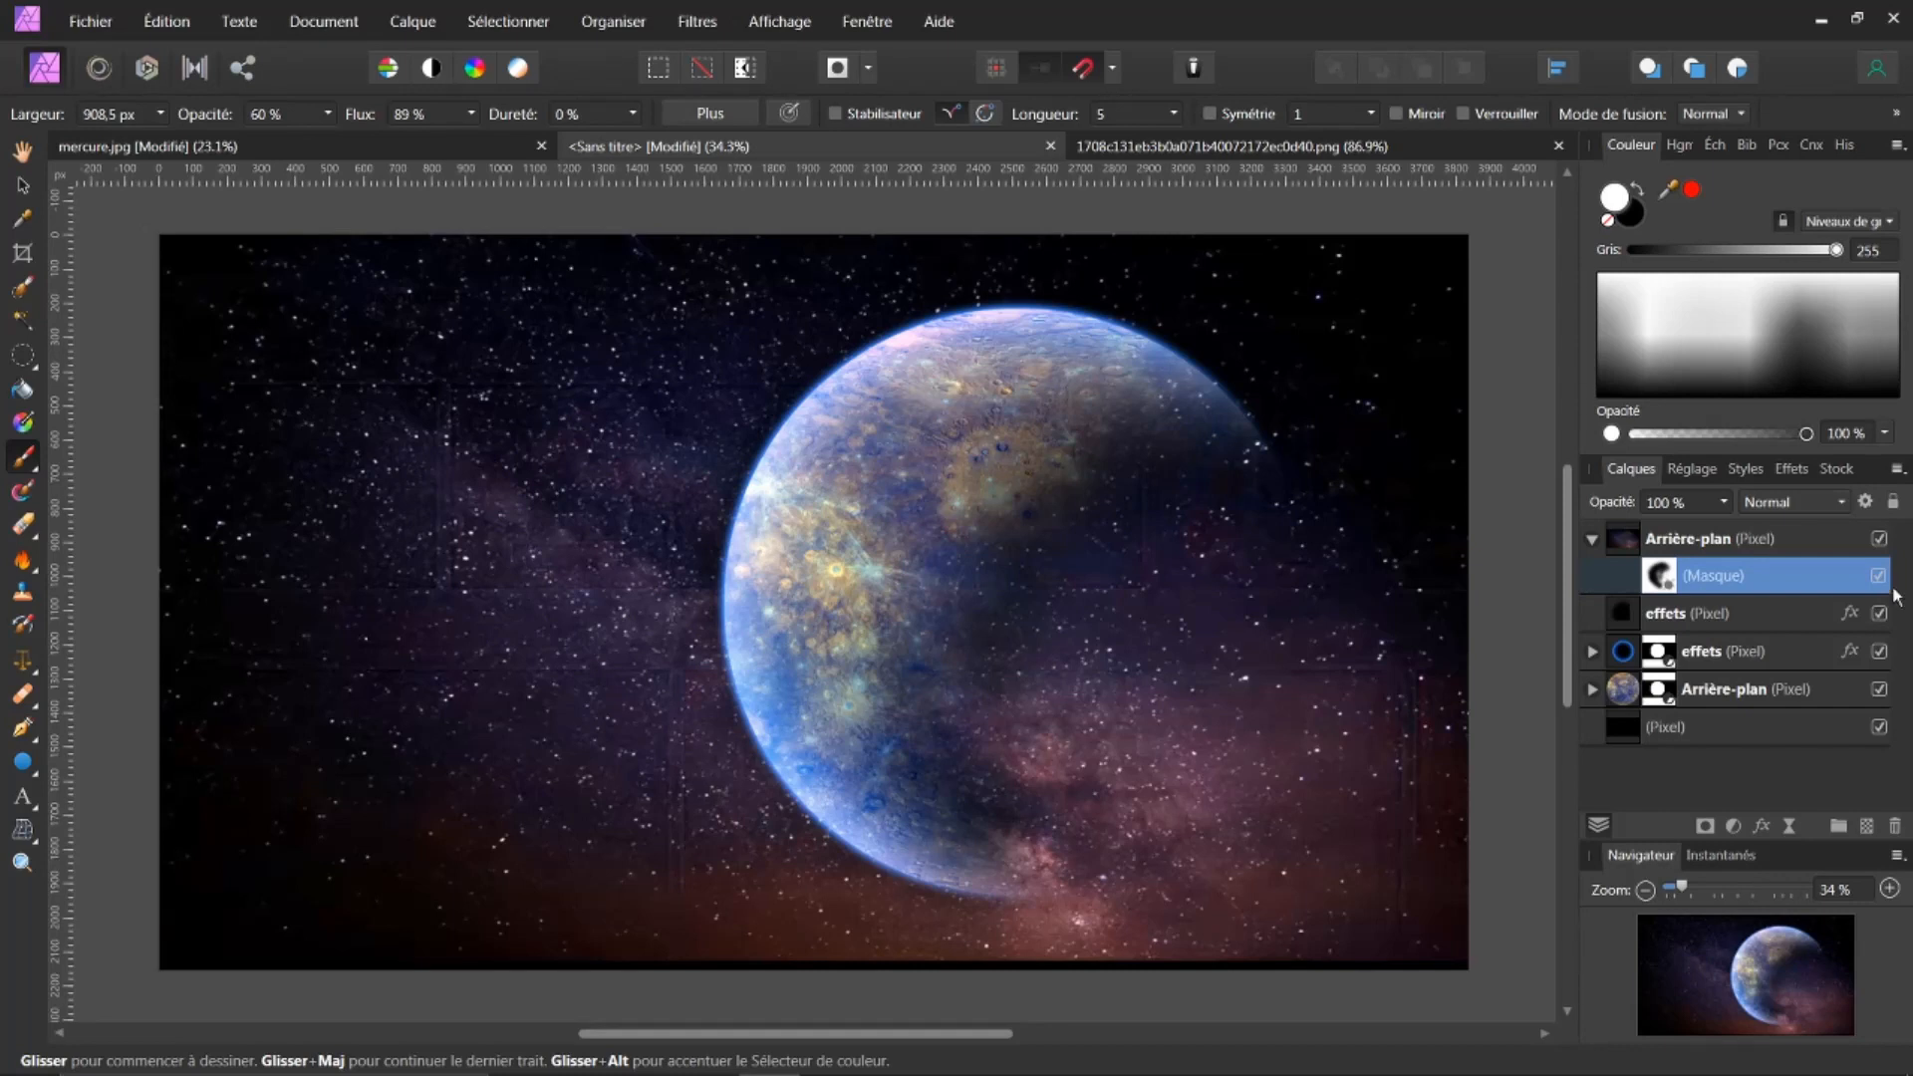
Set the planet layer's Levels adjustment (Réglage Niveaux) to a 15% black level and a 76% white level
left_click(1620, 689)
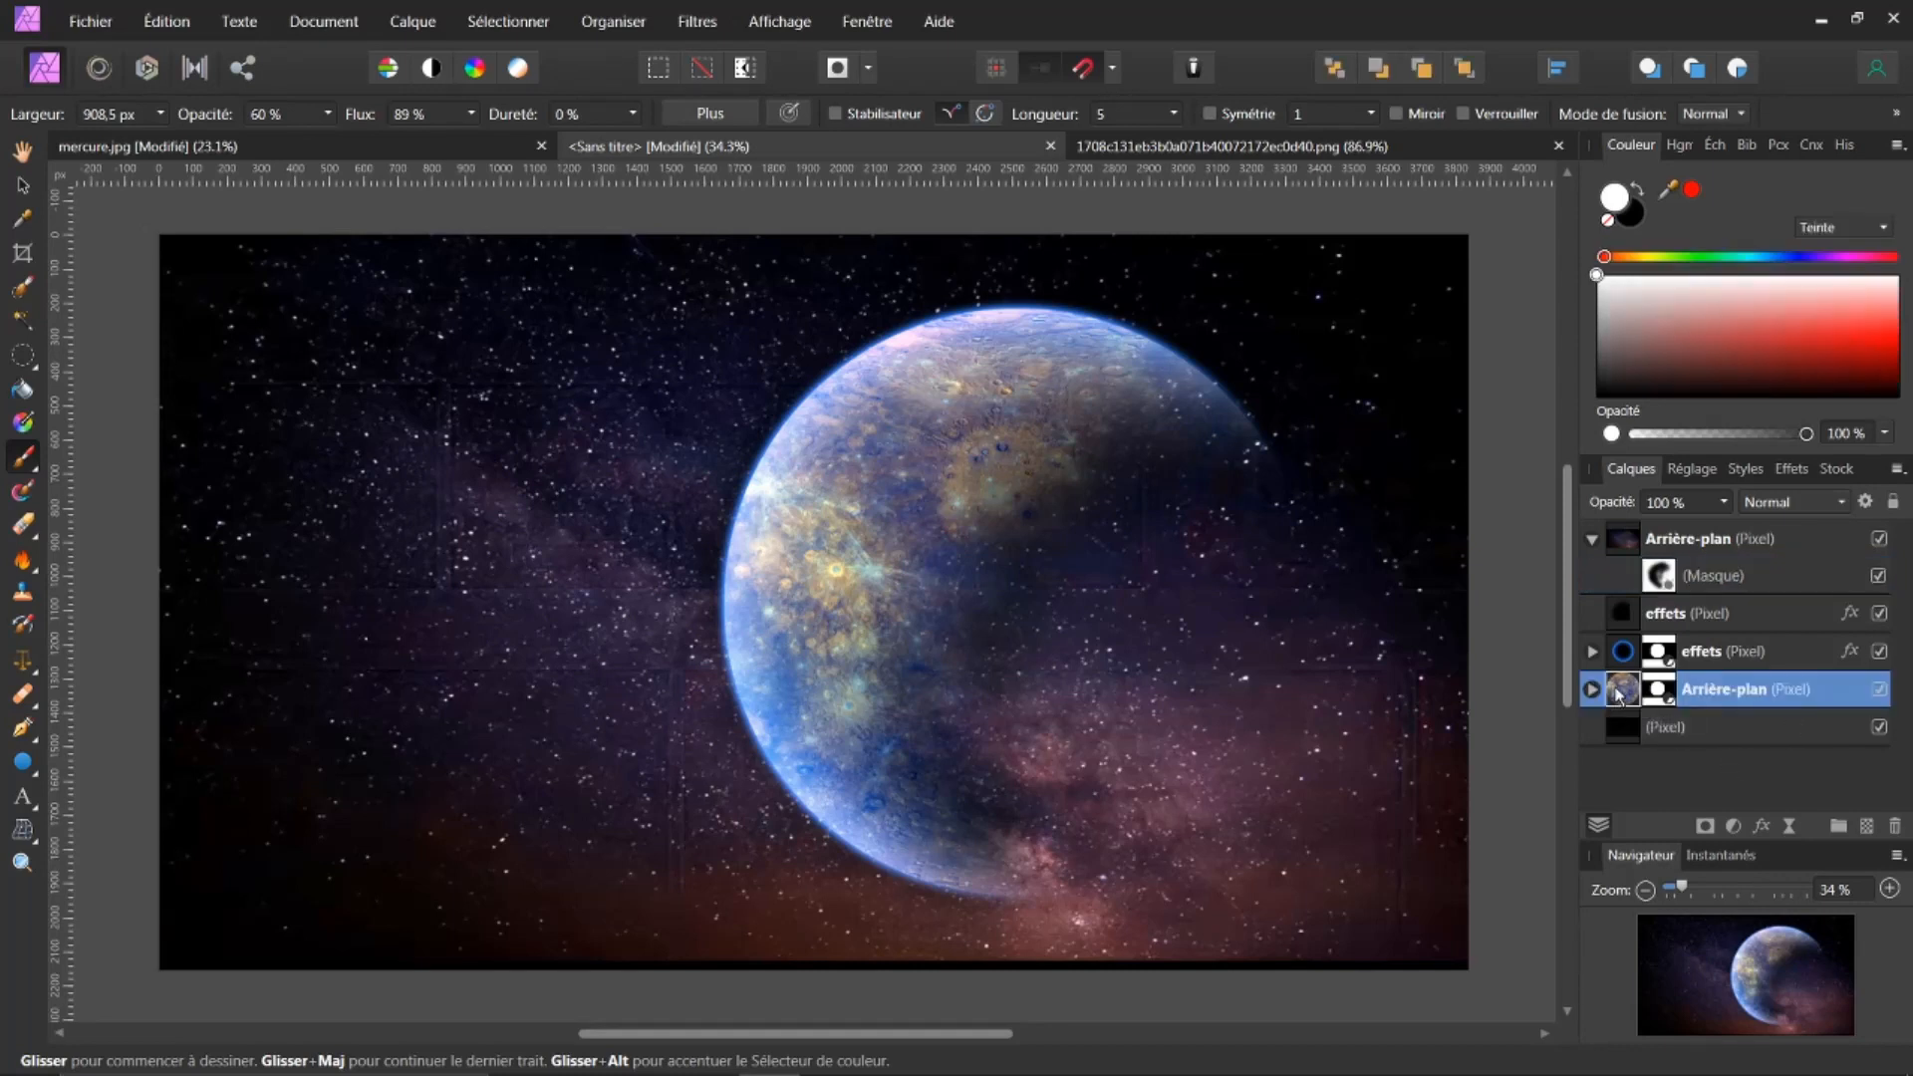
left_click(1881, 690)
left_click(1881, 690)
left_click(1591, 688)
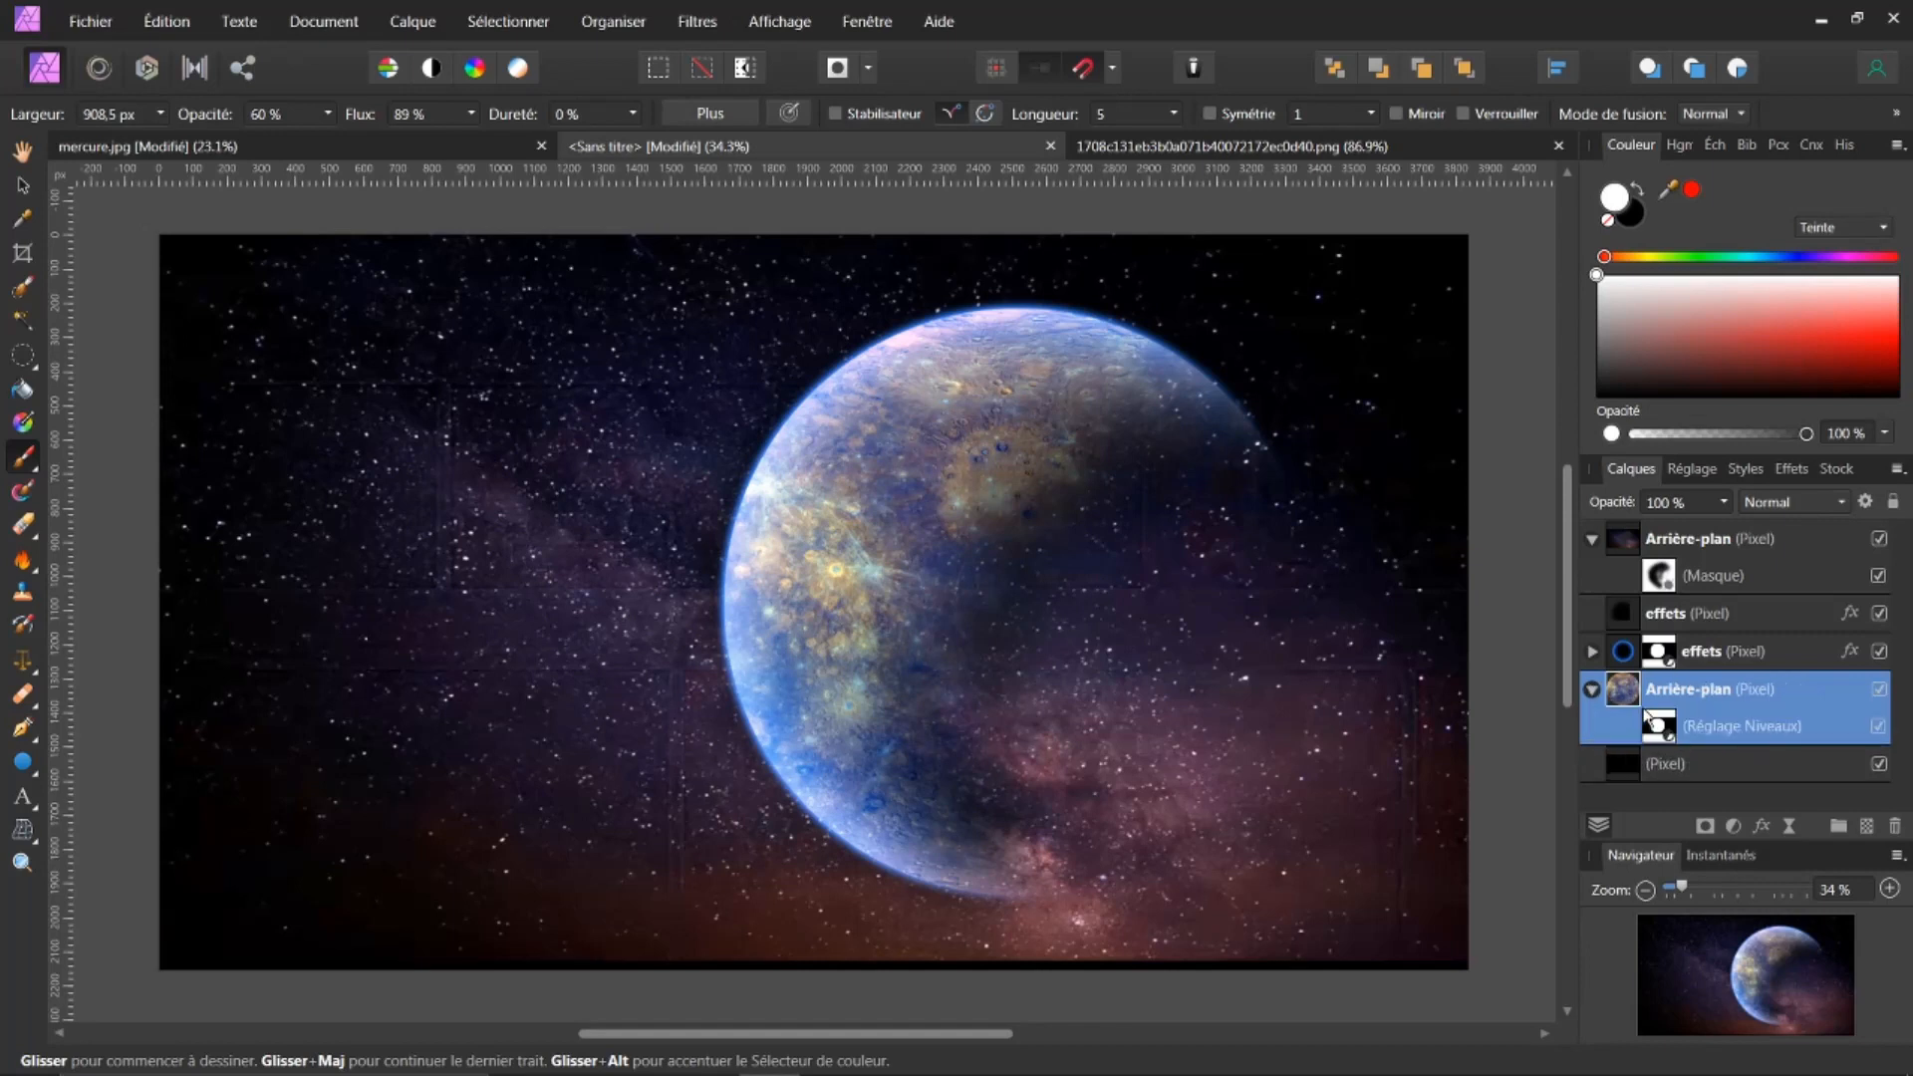
left_click(1667, 733)
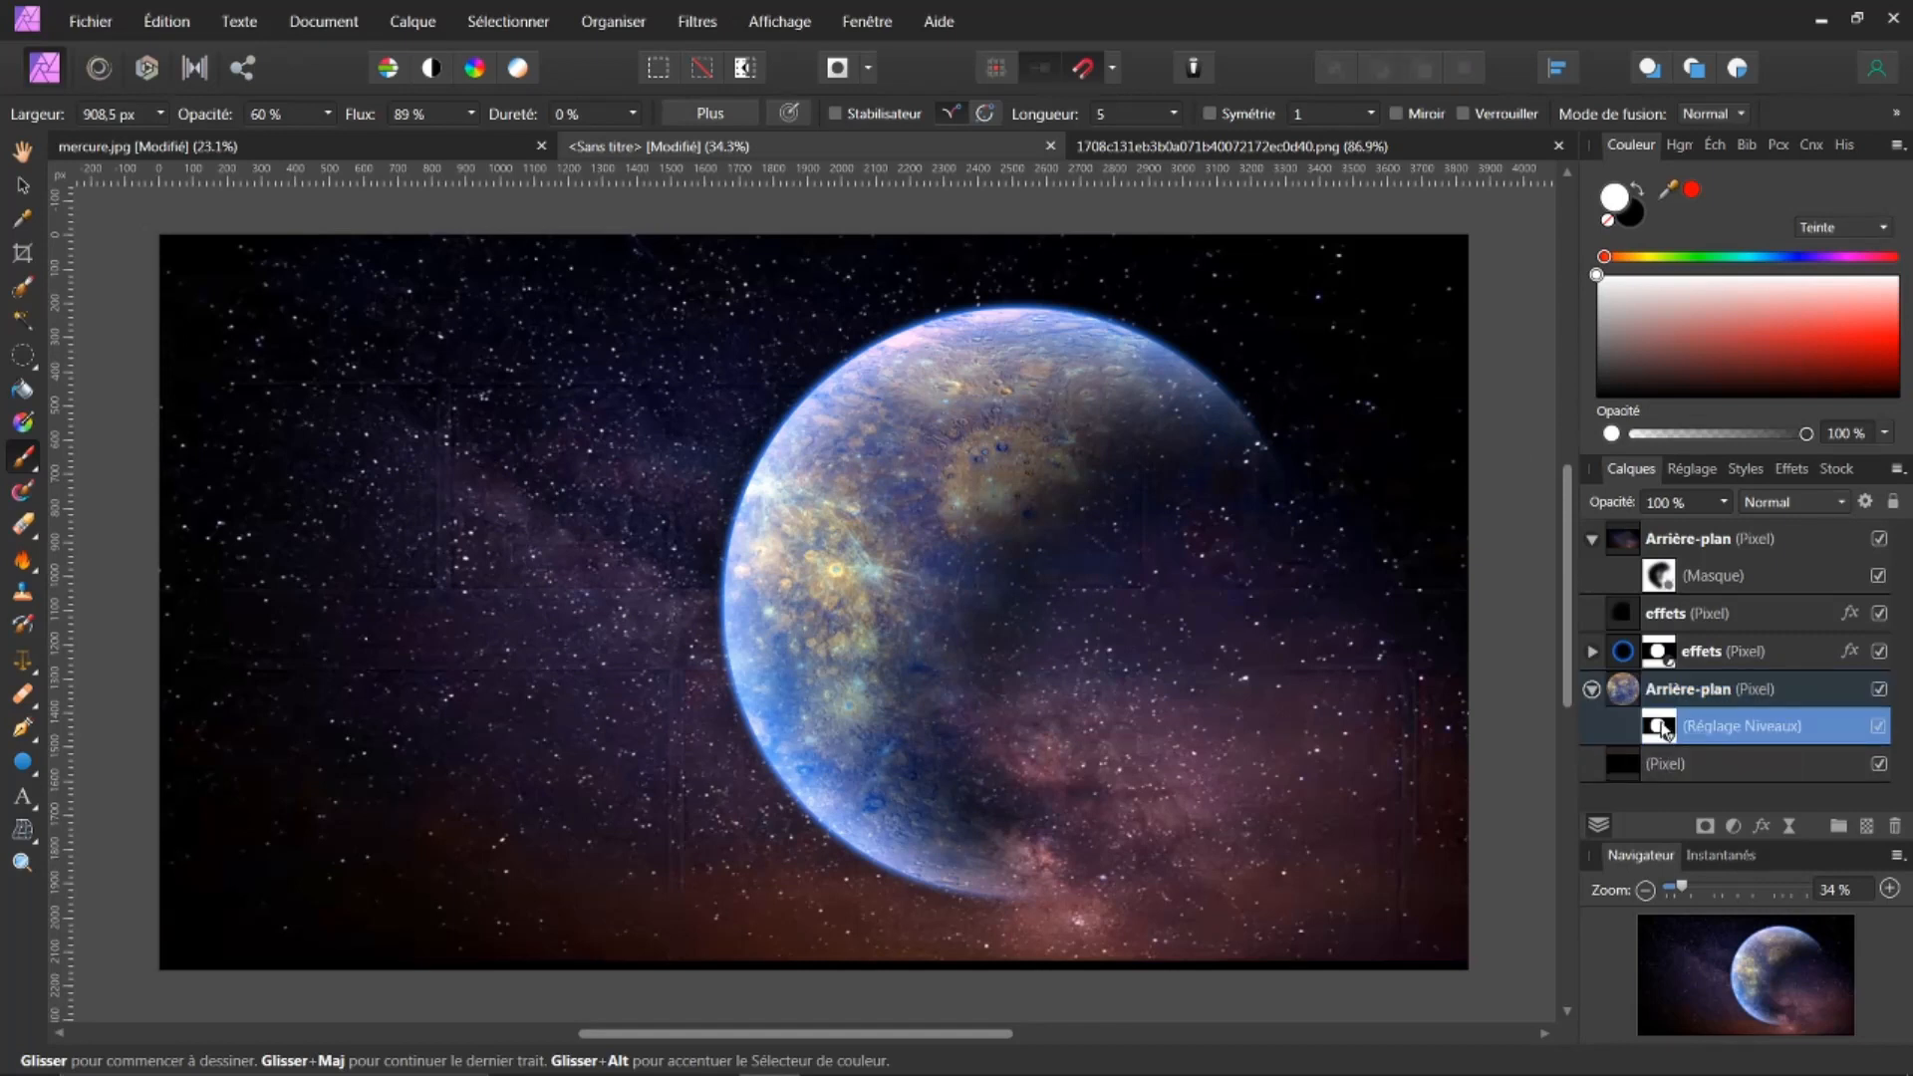
double_click(1667, 734)
mouse_move(1057, 709)
left_mouse_down()
mouse_move(1099, 722)
mouse_move(1078, 714)
left_mouse_up()
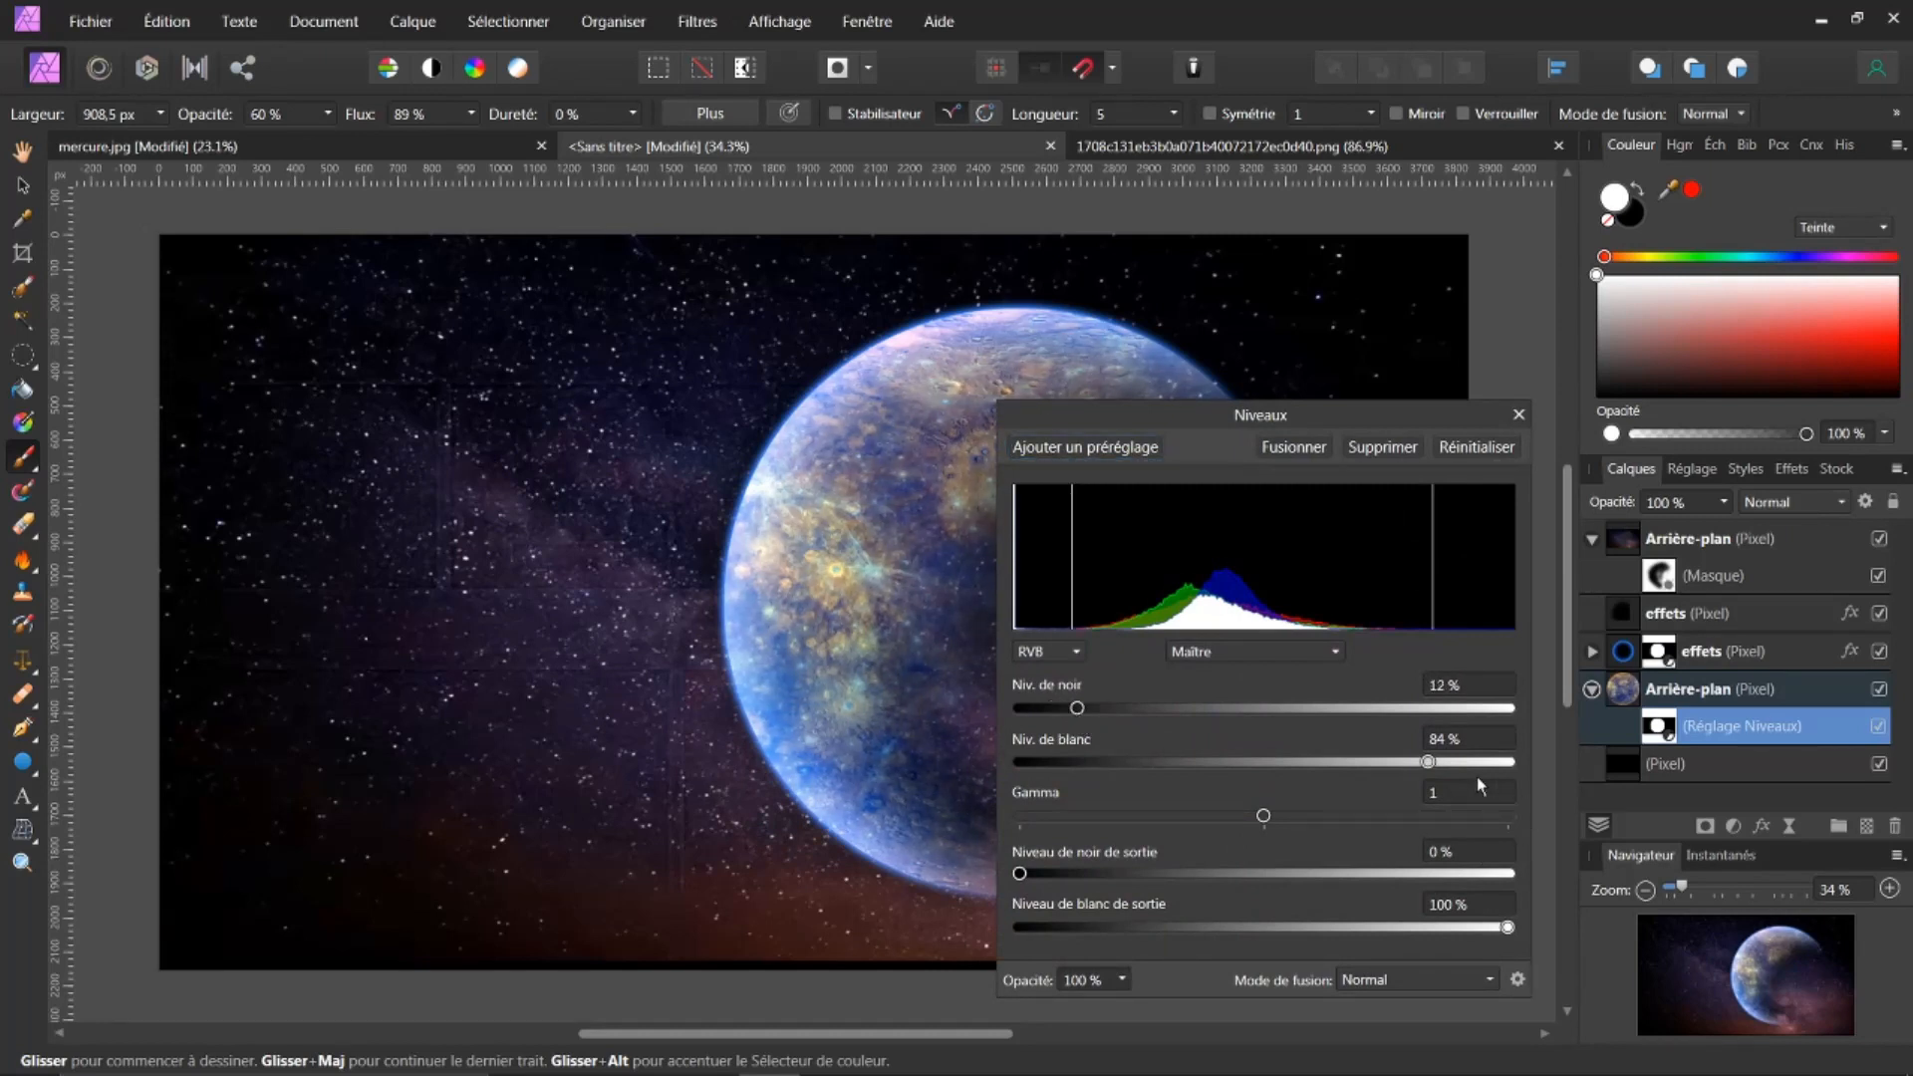
mouse_move(1429, 762)
left_mouse_down()
mouse_move(1380, 765)
mouse_move(1459, 779)
mouse_move(1390, 770)
left_mouse_up()
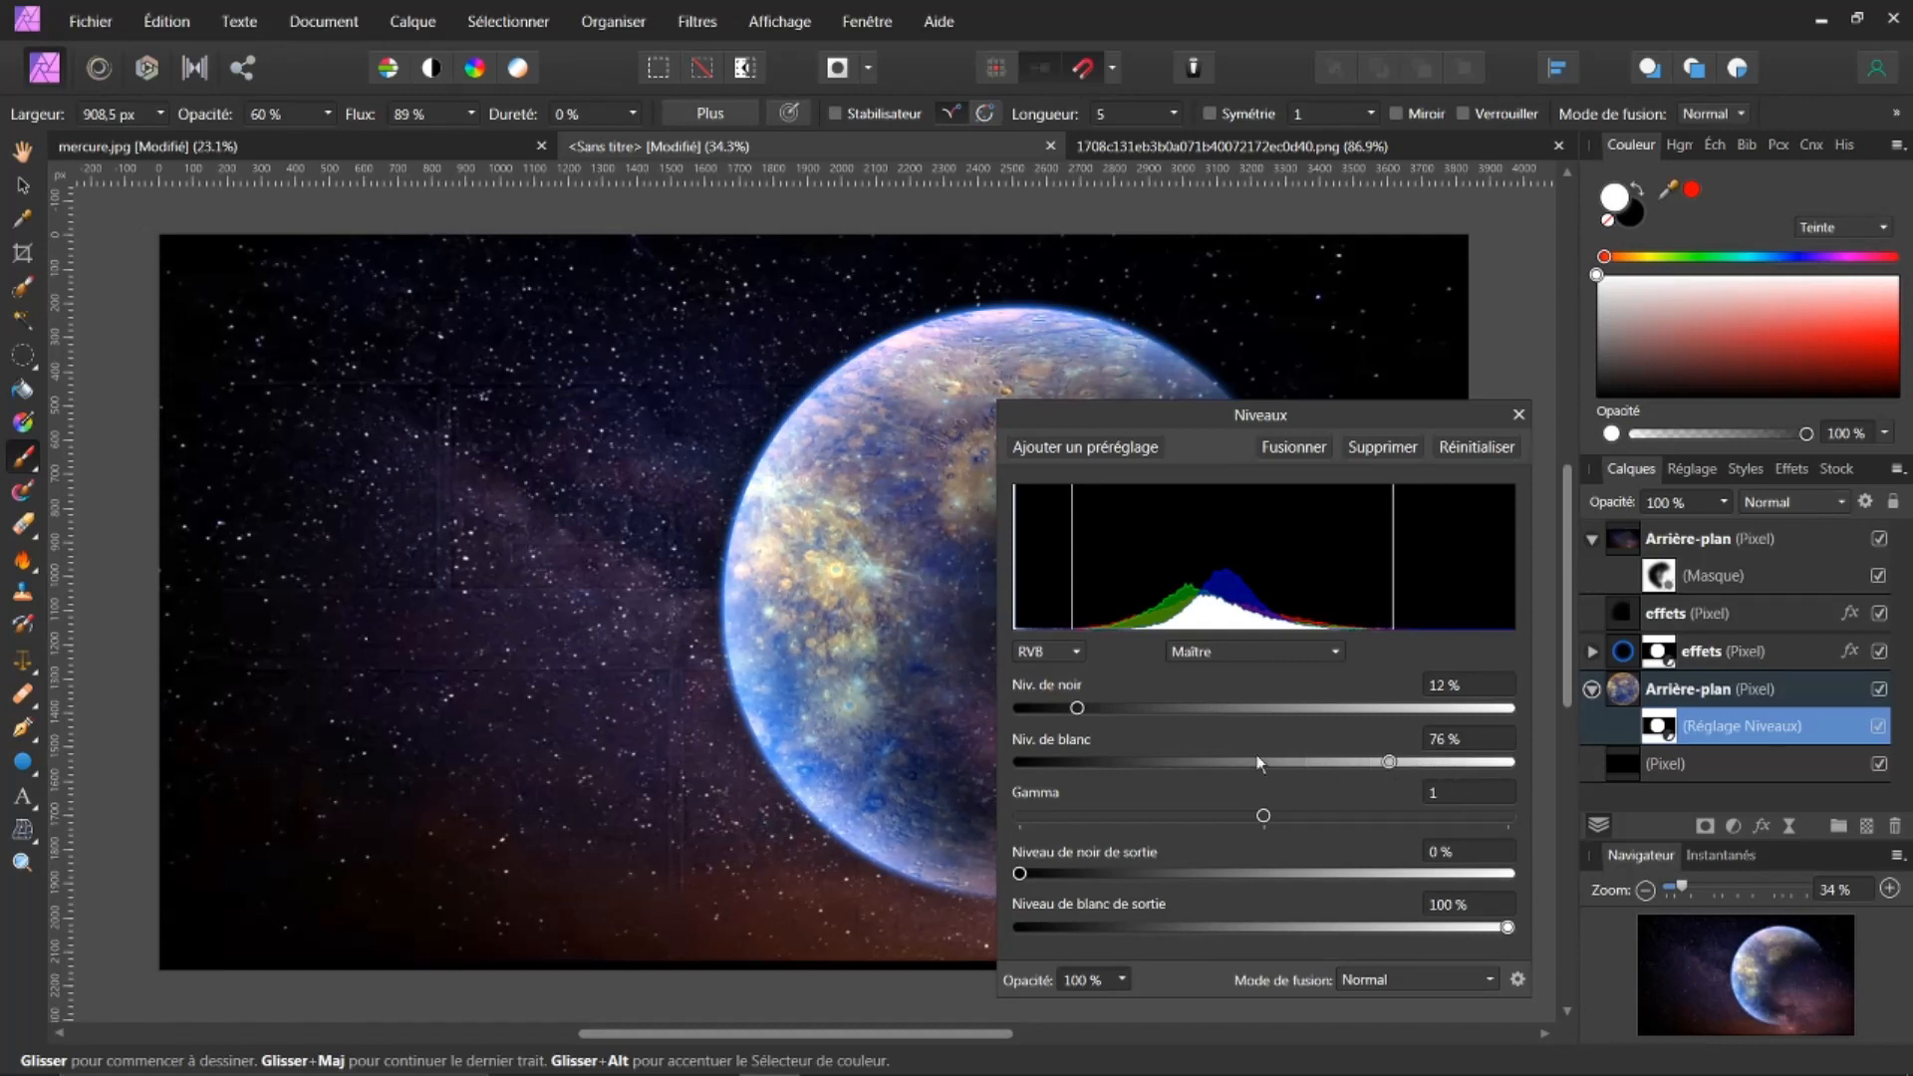
left_click_drag(1080, 709, 1093, 711)
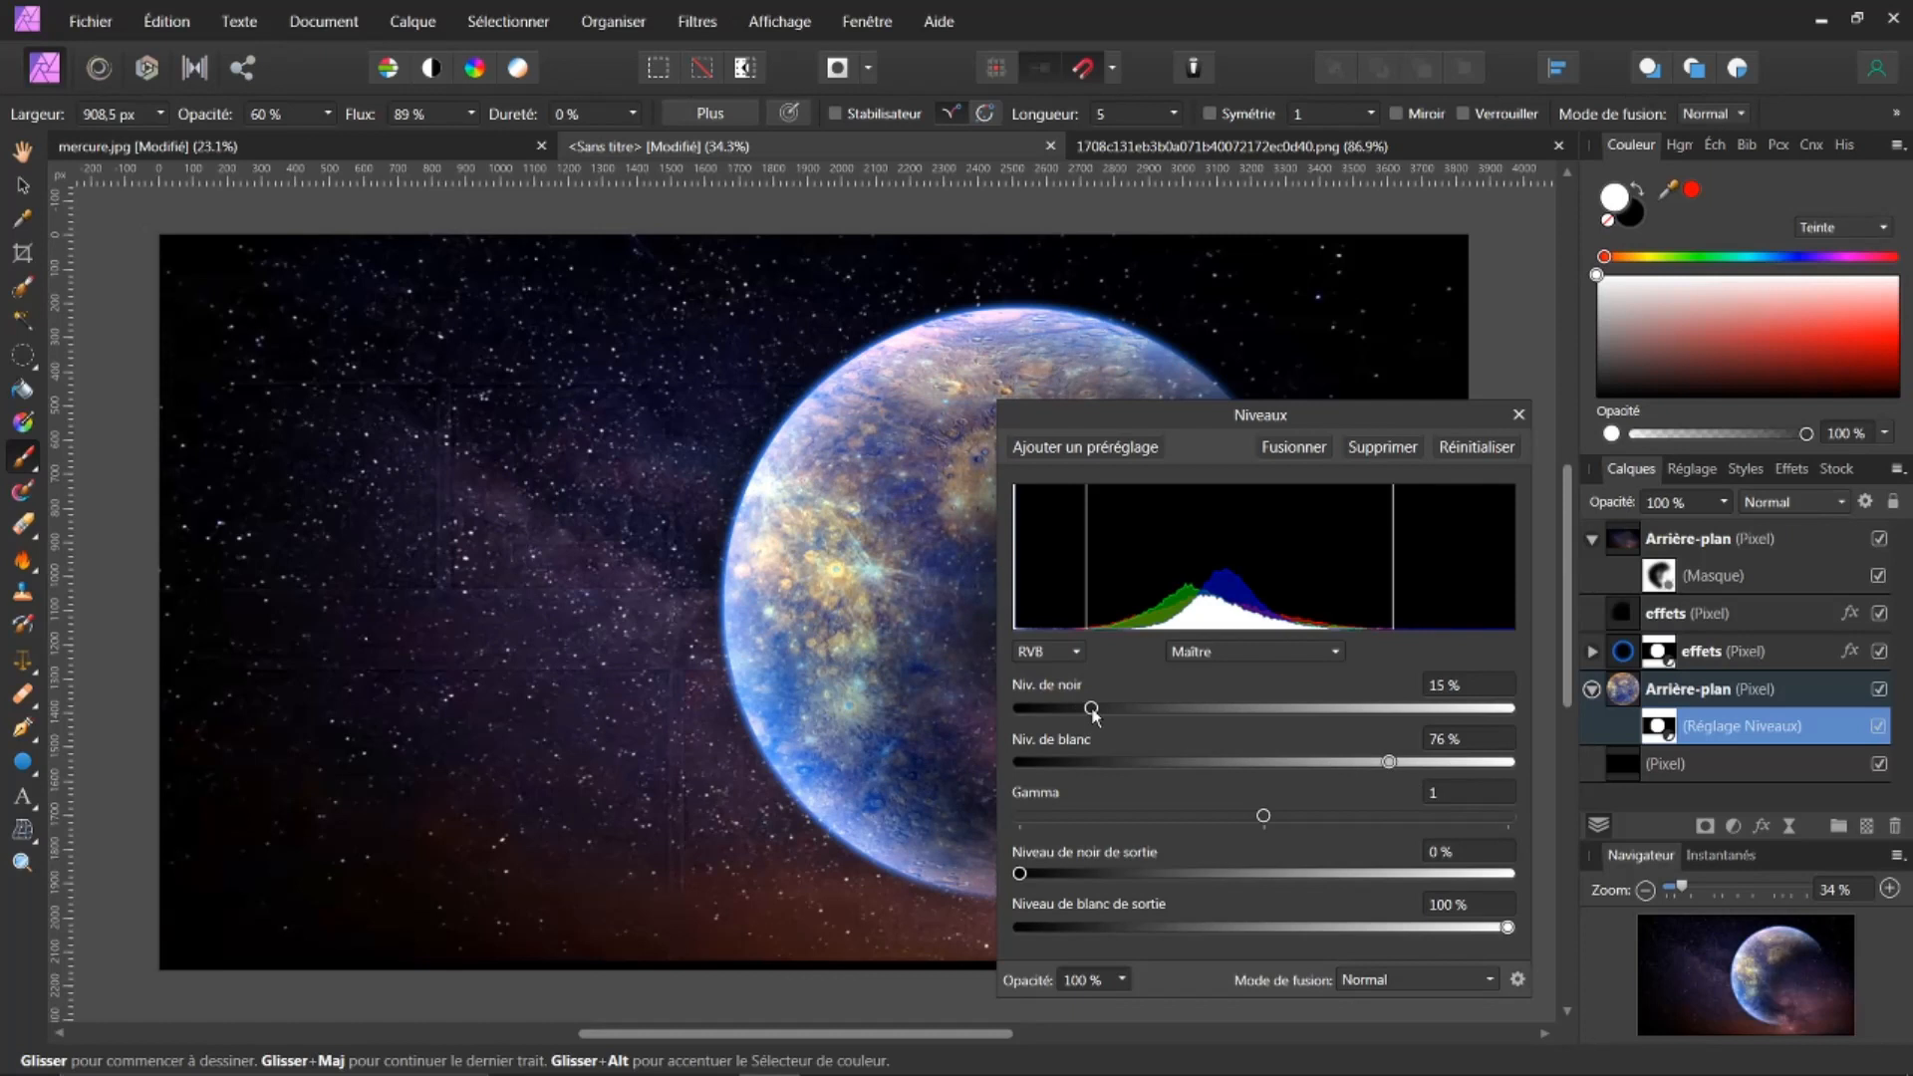
left_click(1518, 413)
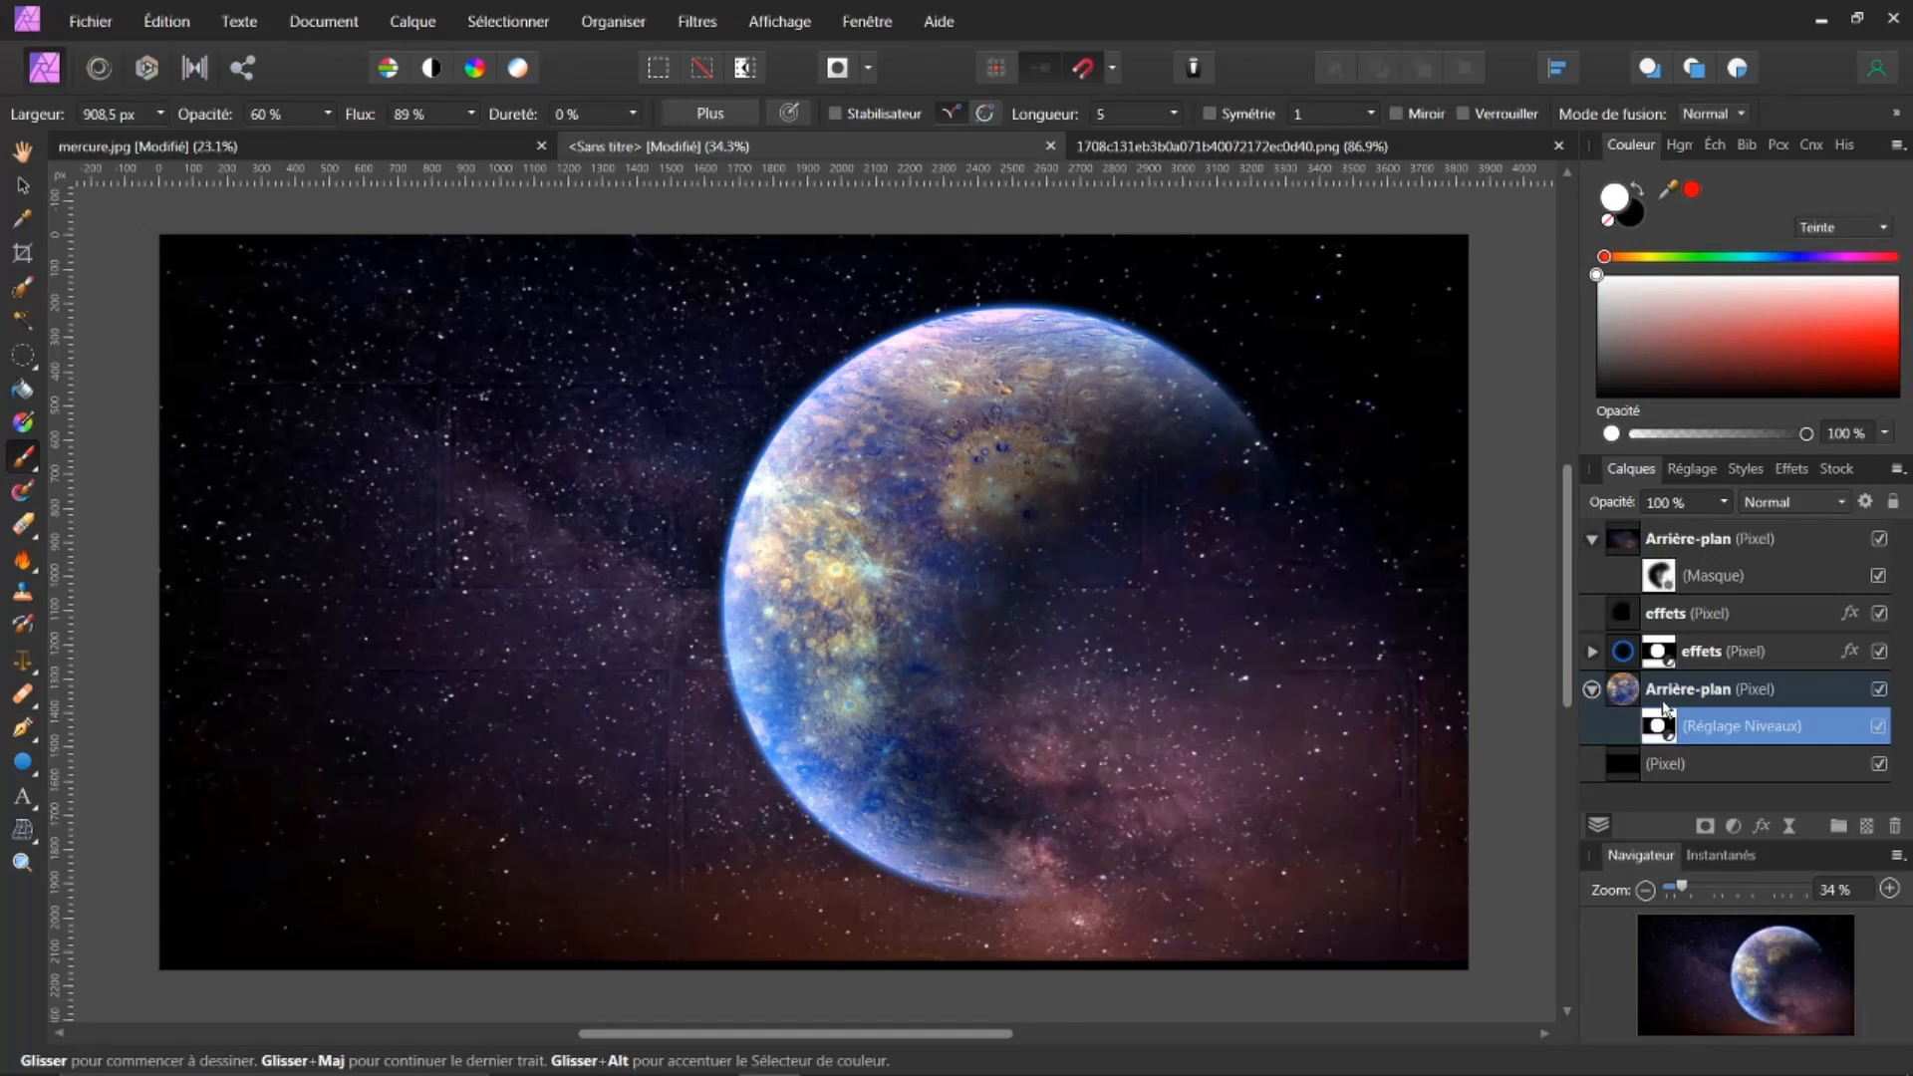
Flood-fill the bottom pixel layer with blue as a trial background colour, and darken that blue to navy
left_click(1618, 761)
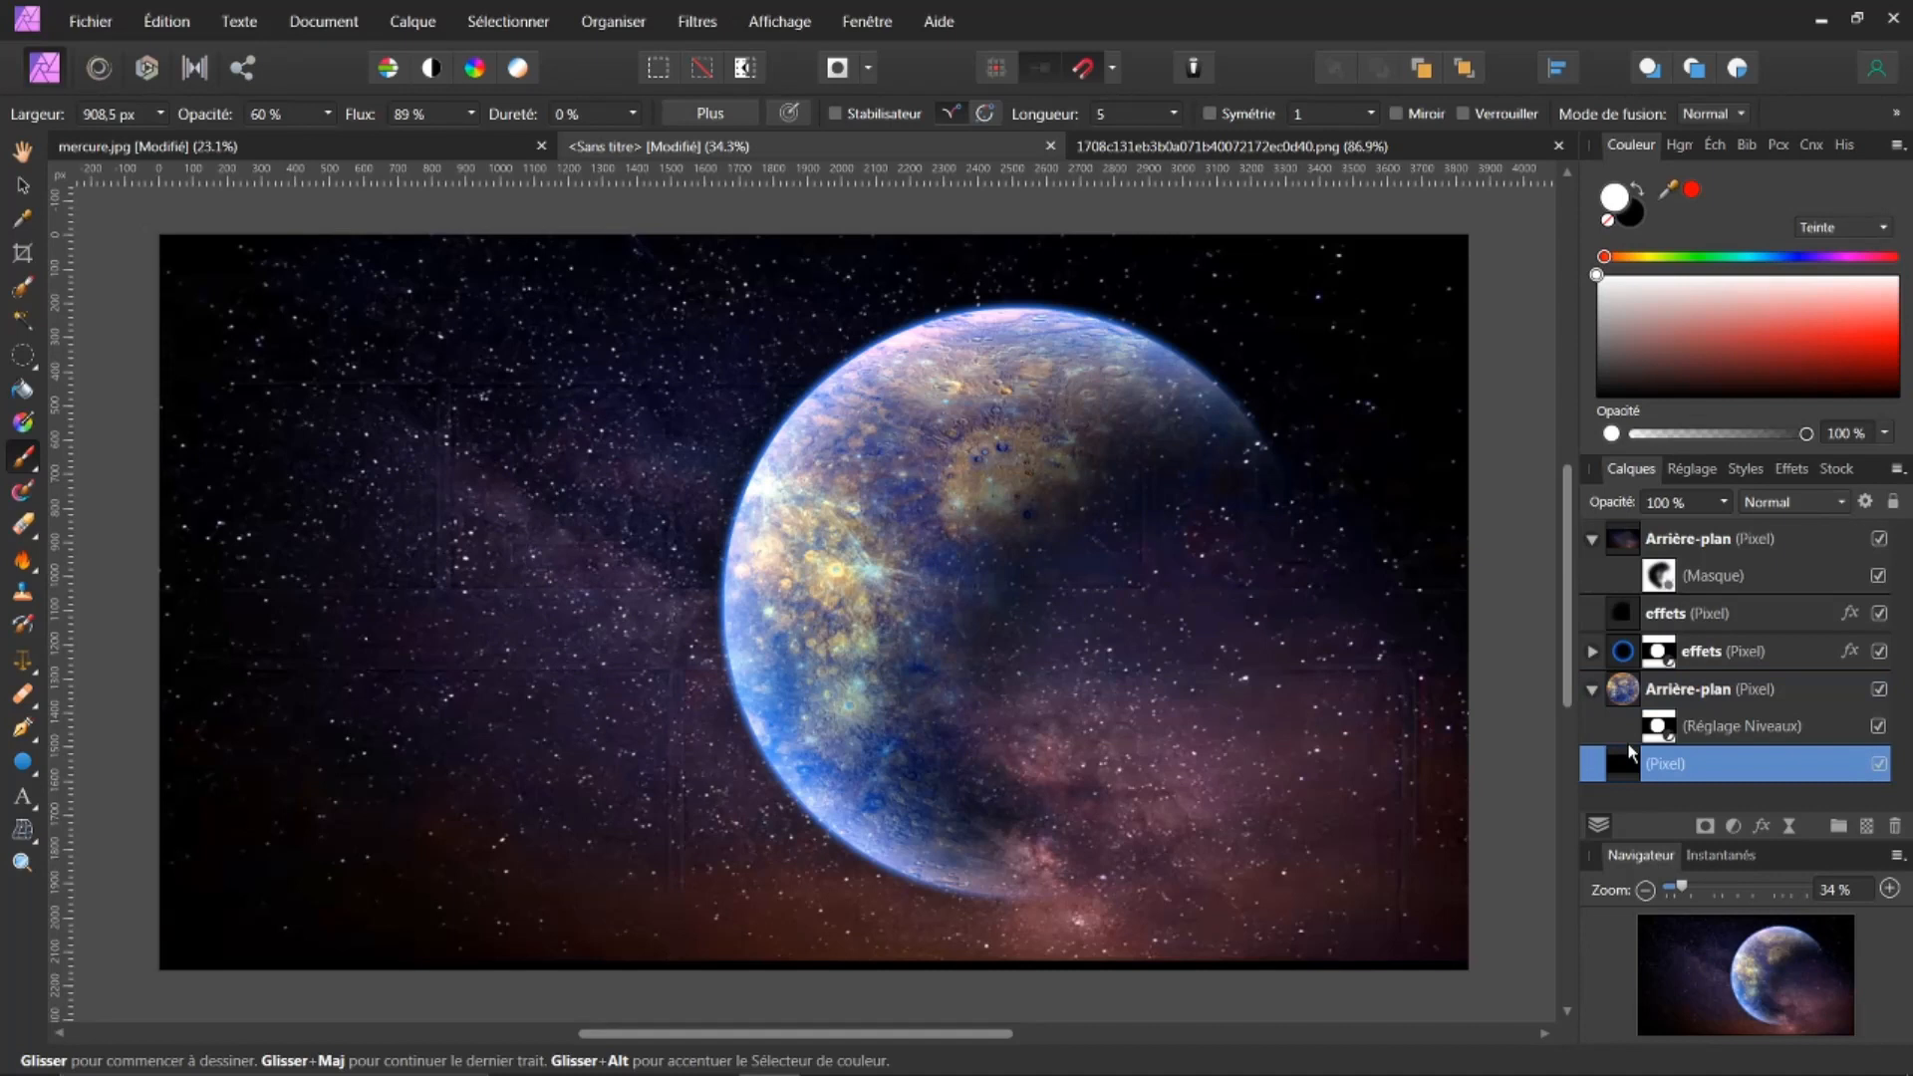
left_click(1790, 257)
left_click_drag(1827, 305, 1889, 362)
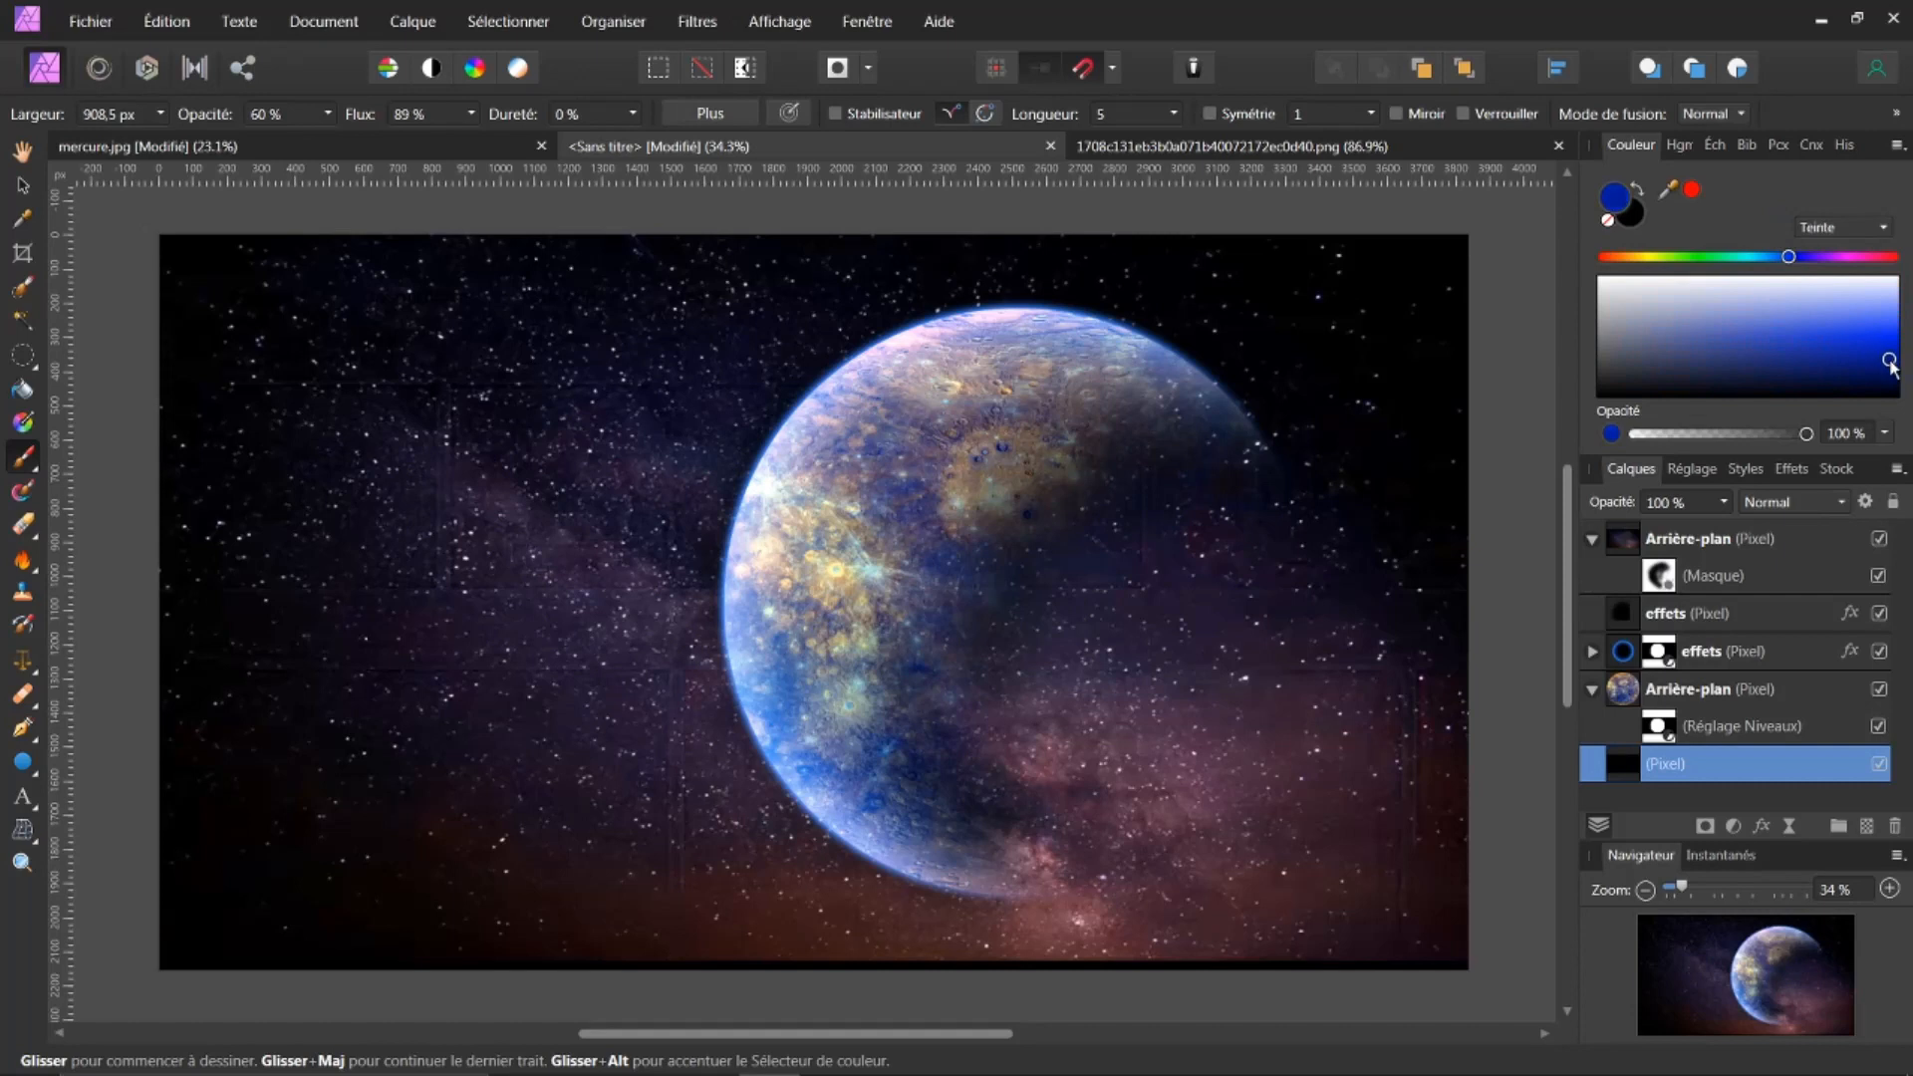
left_click(22, 389)
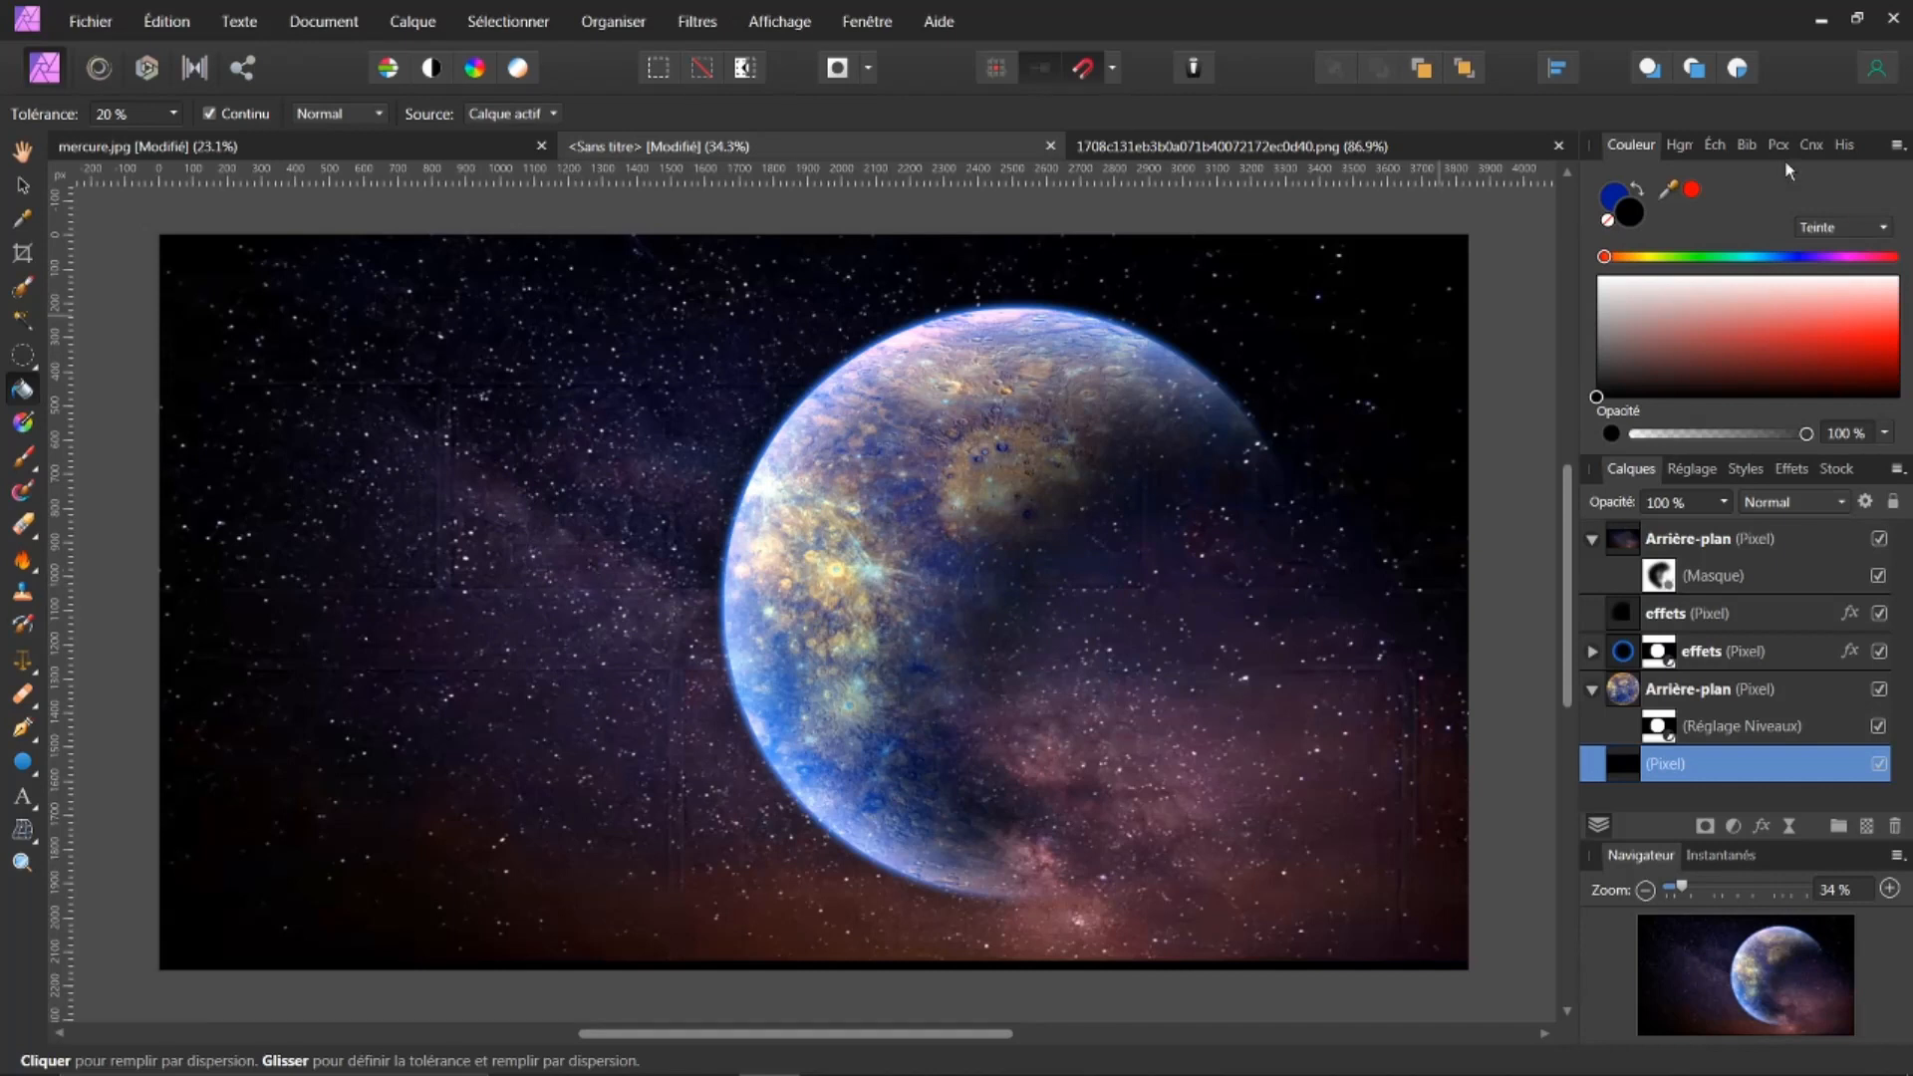
left_click(371, 593)
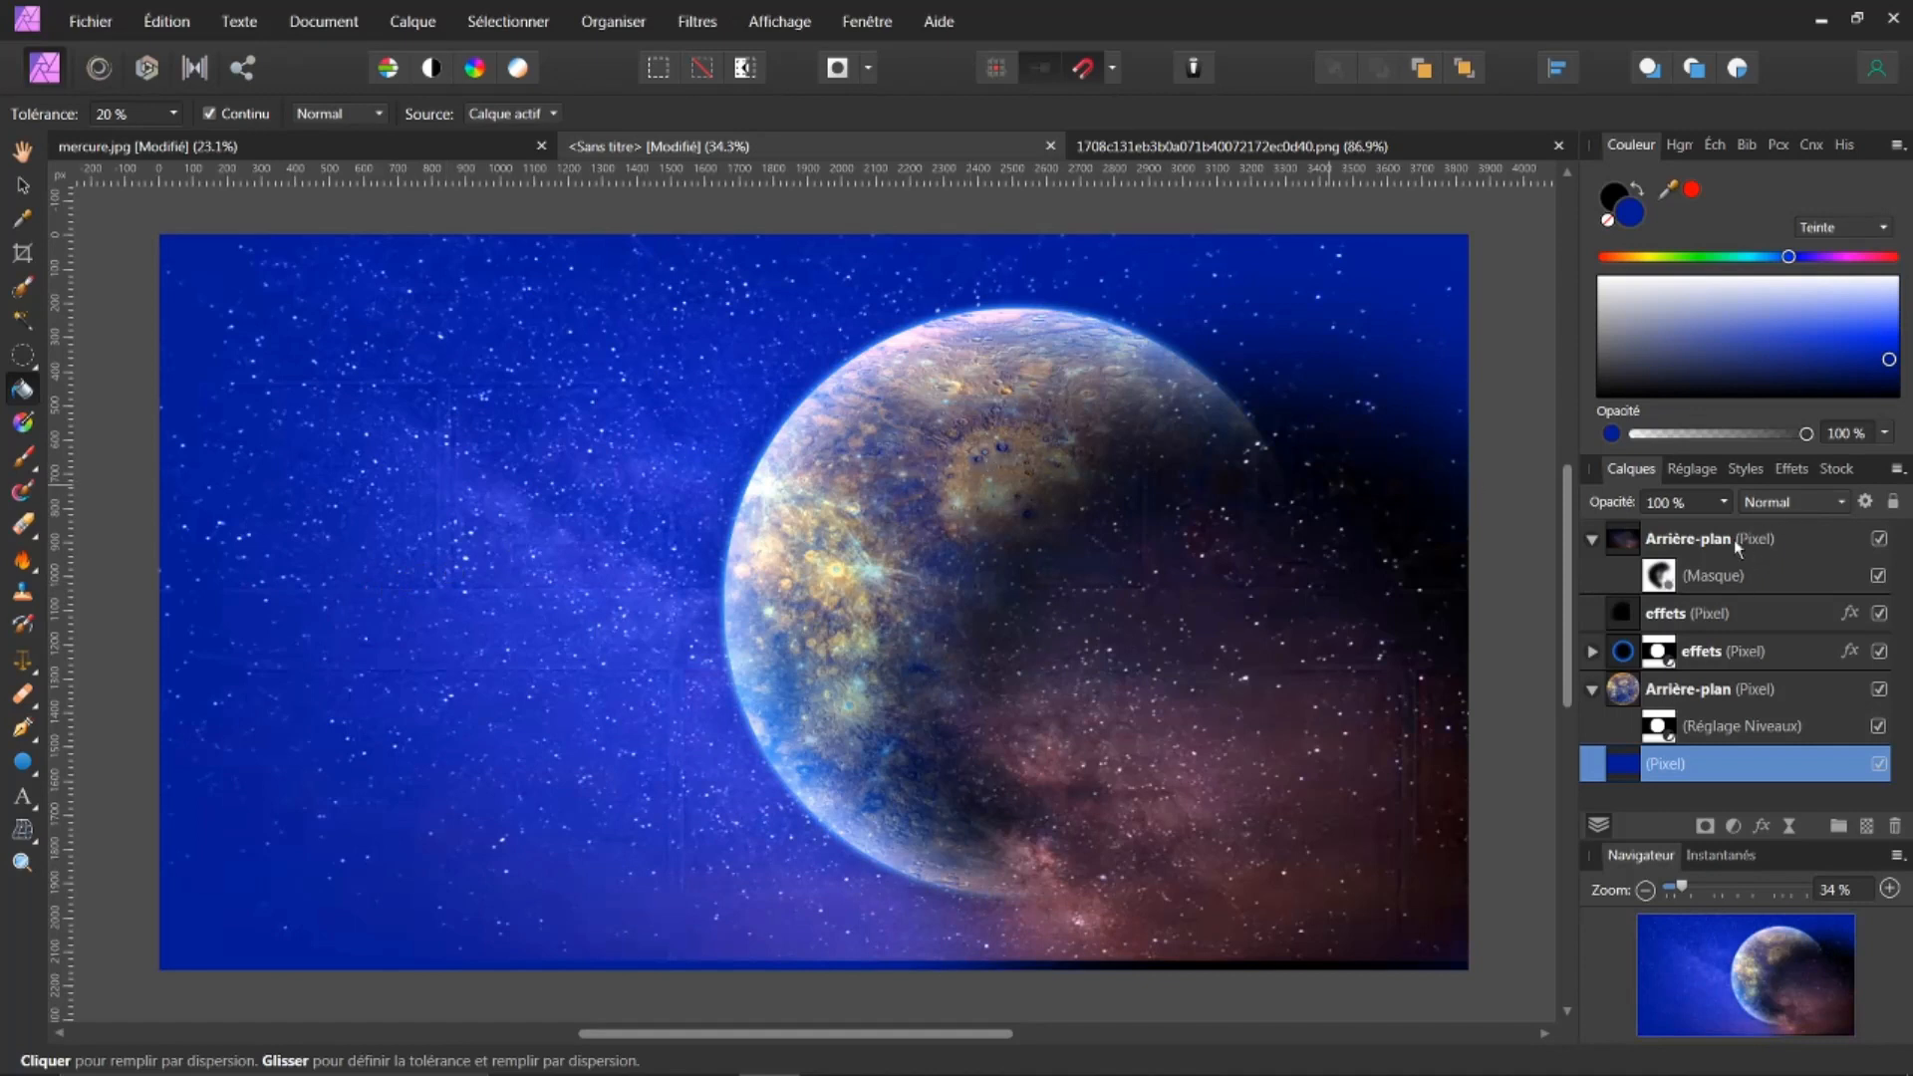
left_click(1889, 362)
left_click(1889, 366)
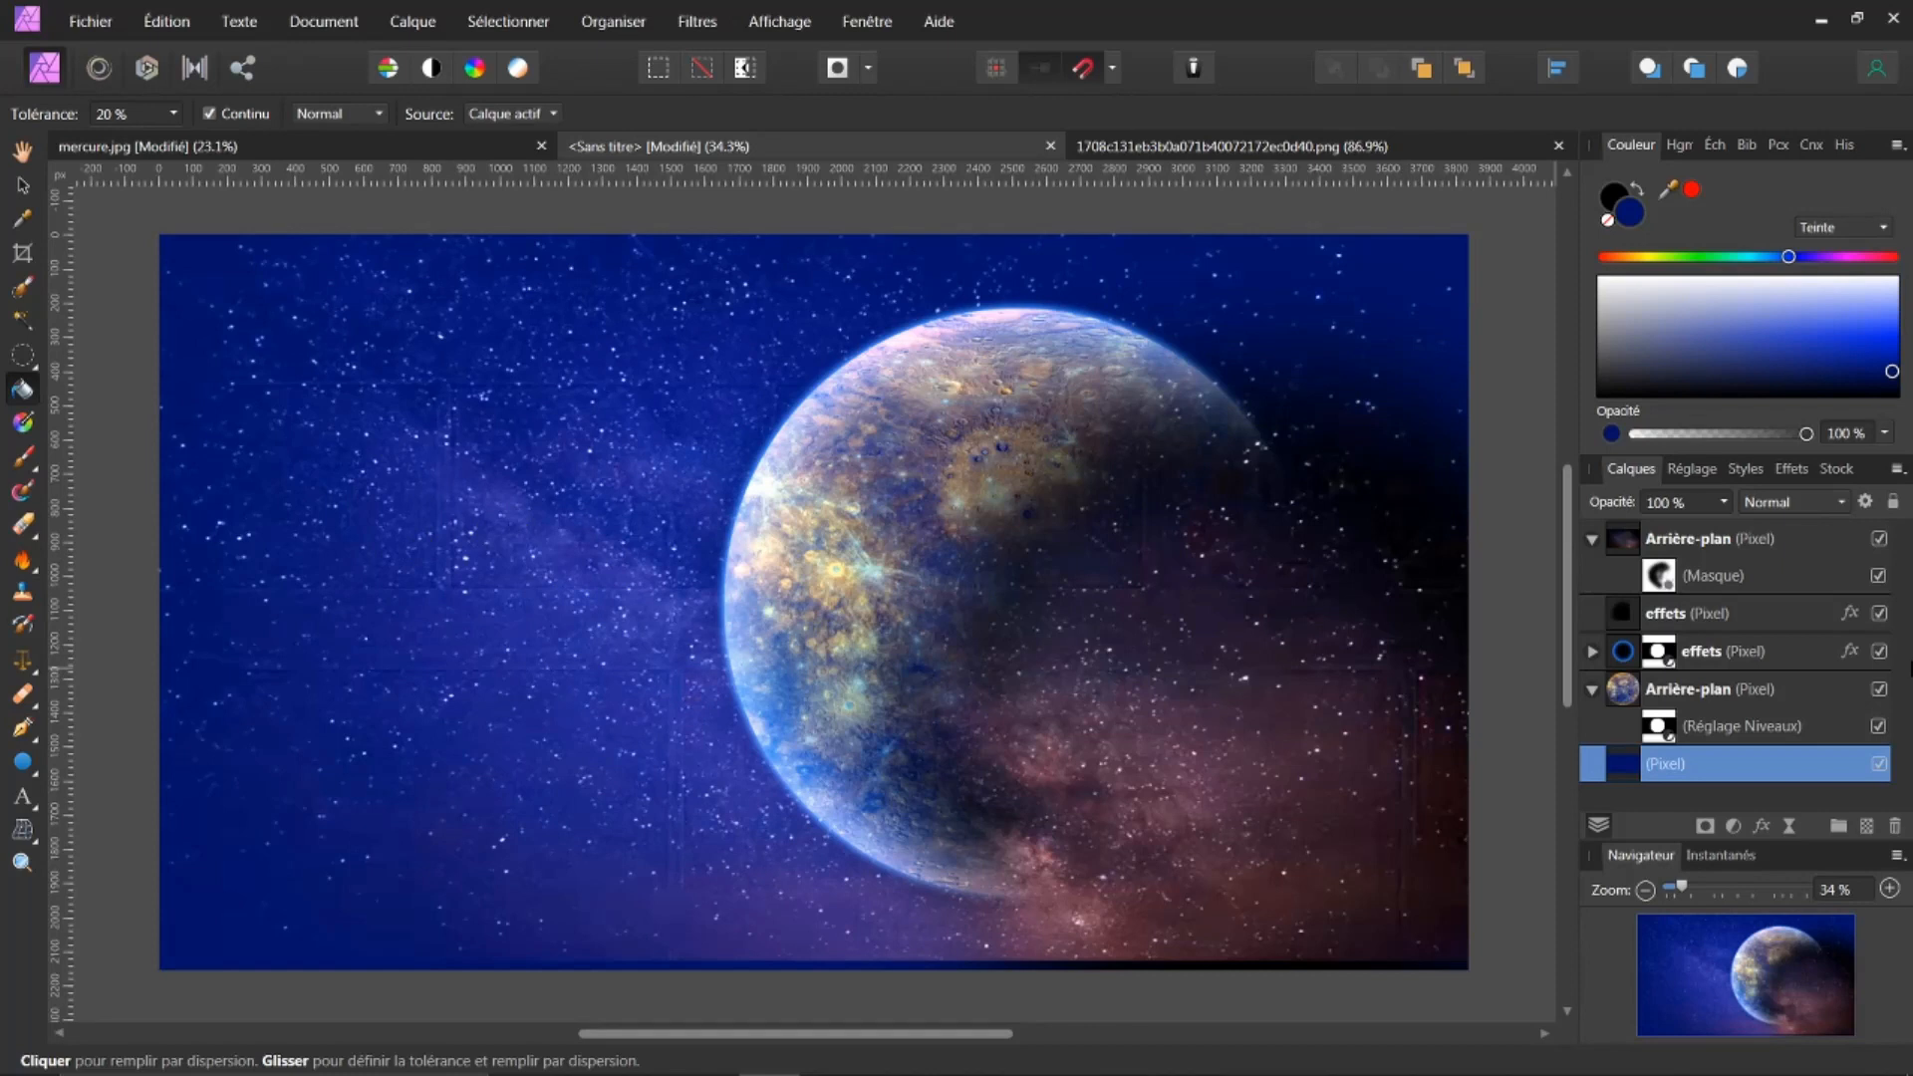
Toggle the night-side shadow layer's visibility to check its effect, and flood-fill that layer with the same navy blue
left_click(1880, 613)
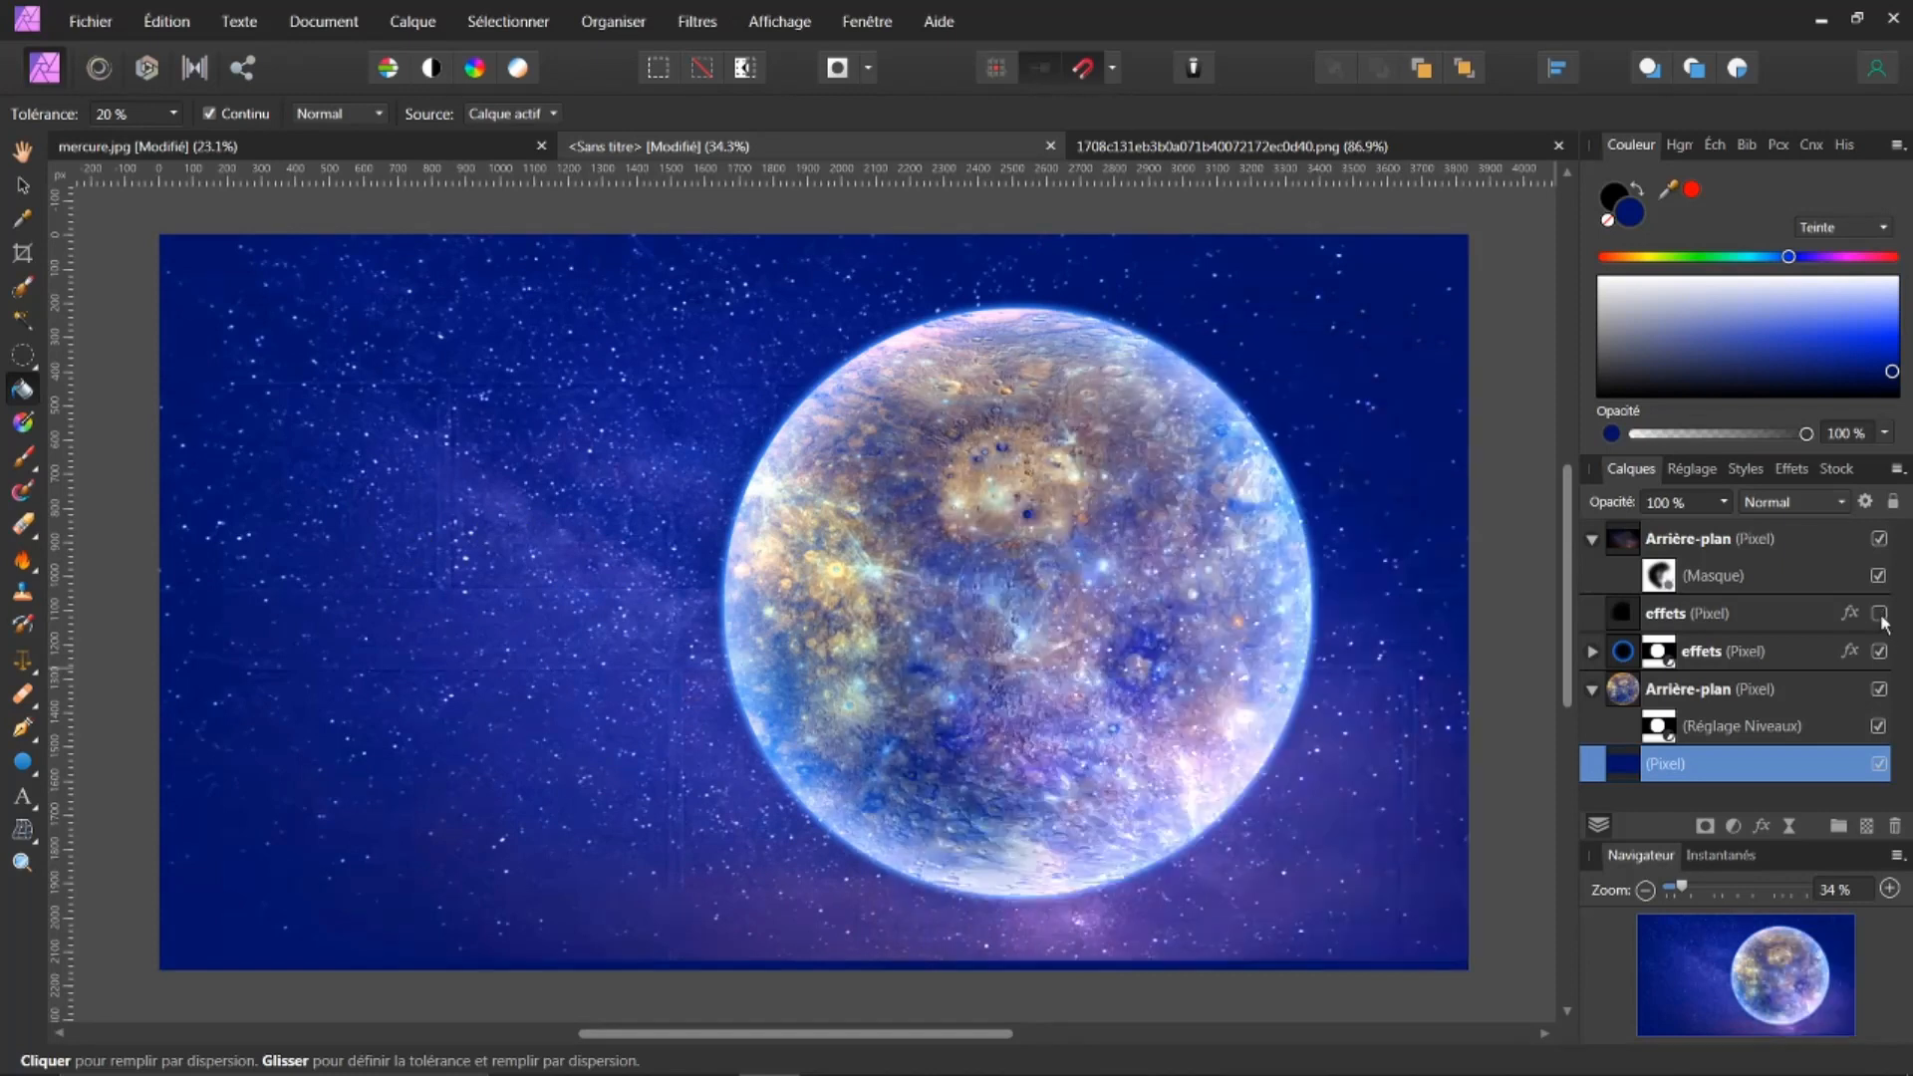
left_click(1879, 613)
left_click(1631, 612)
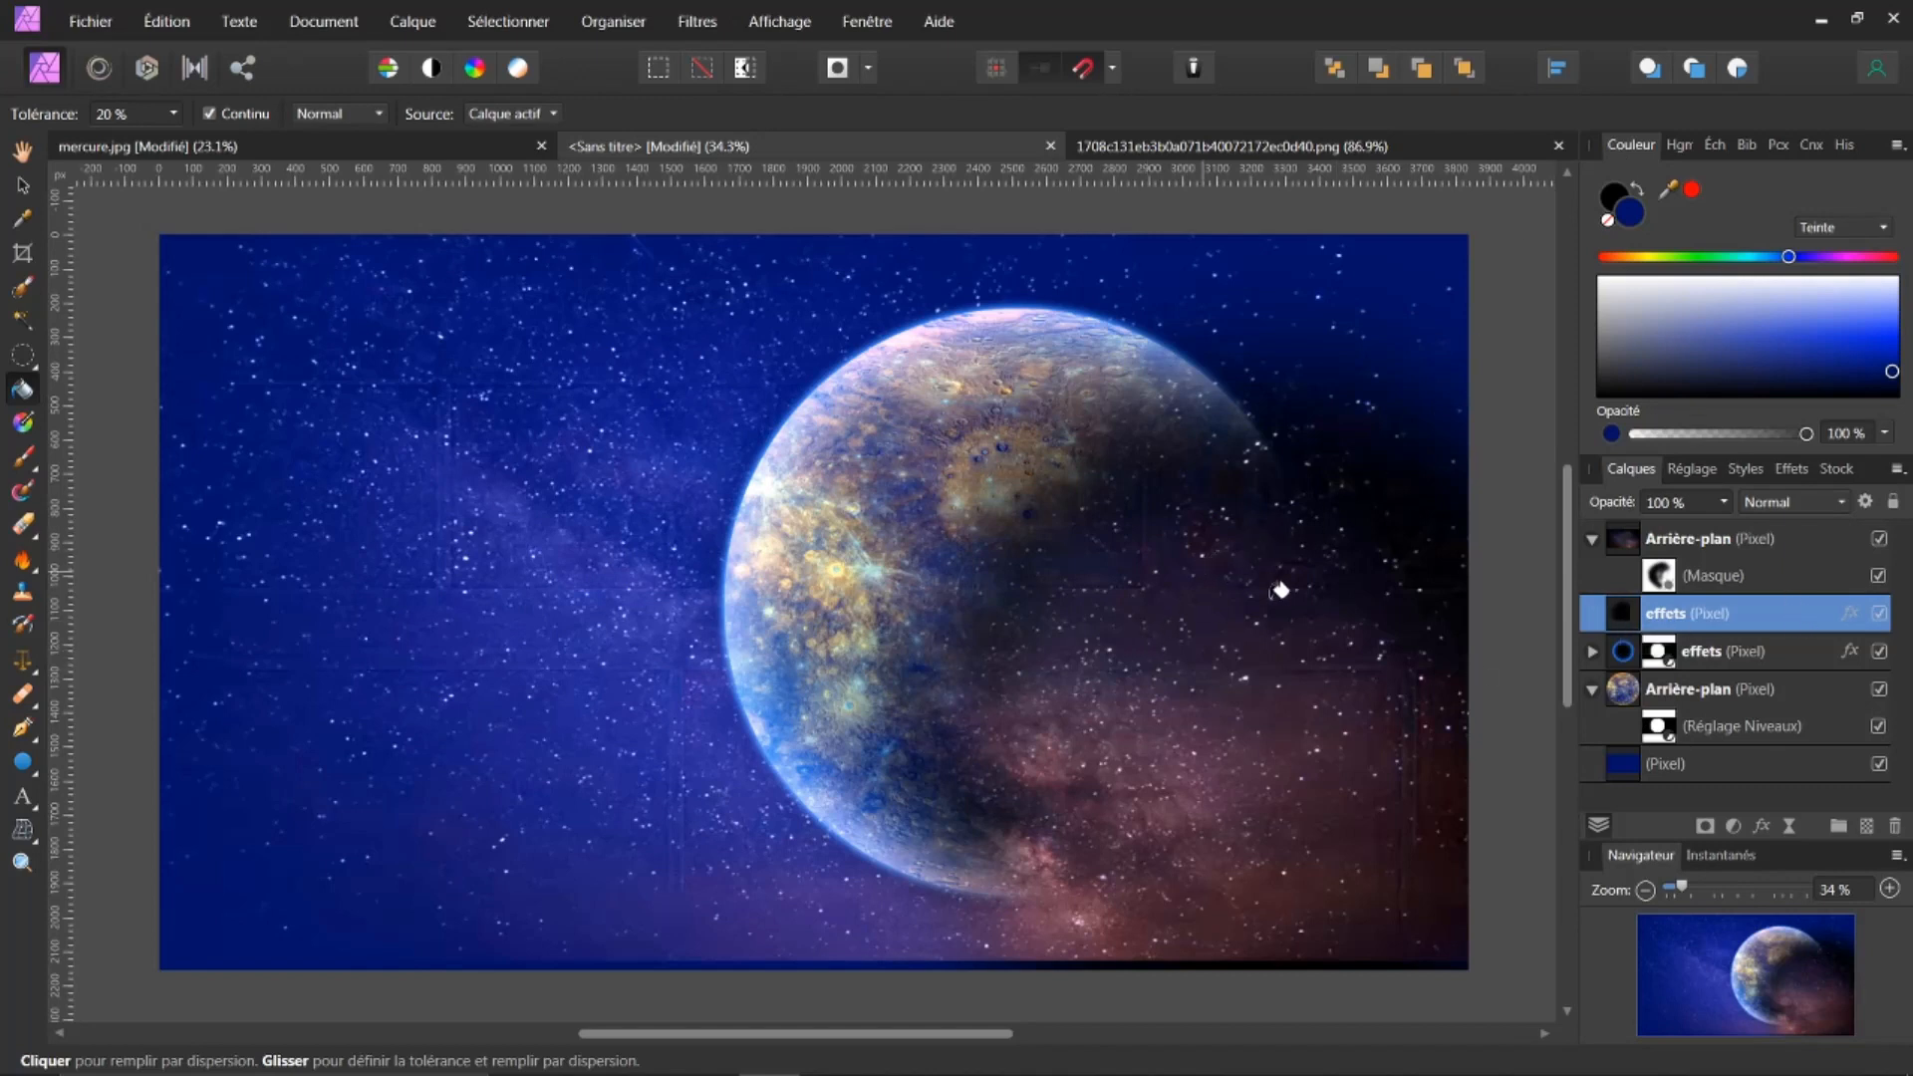
left_click(1331, 599)
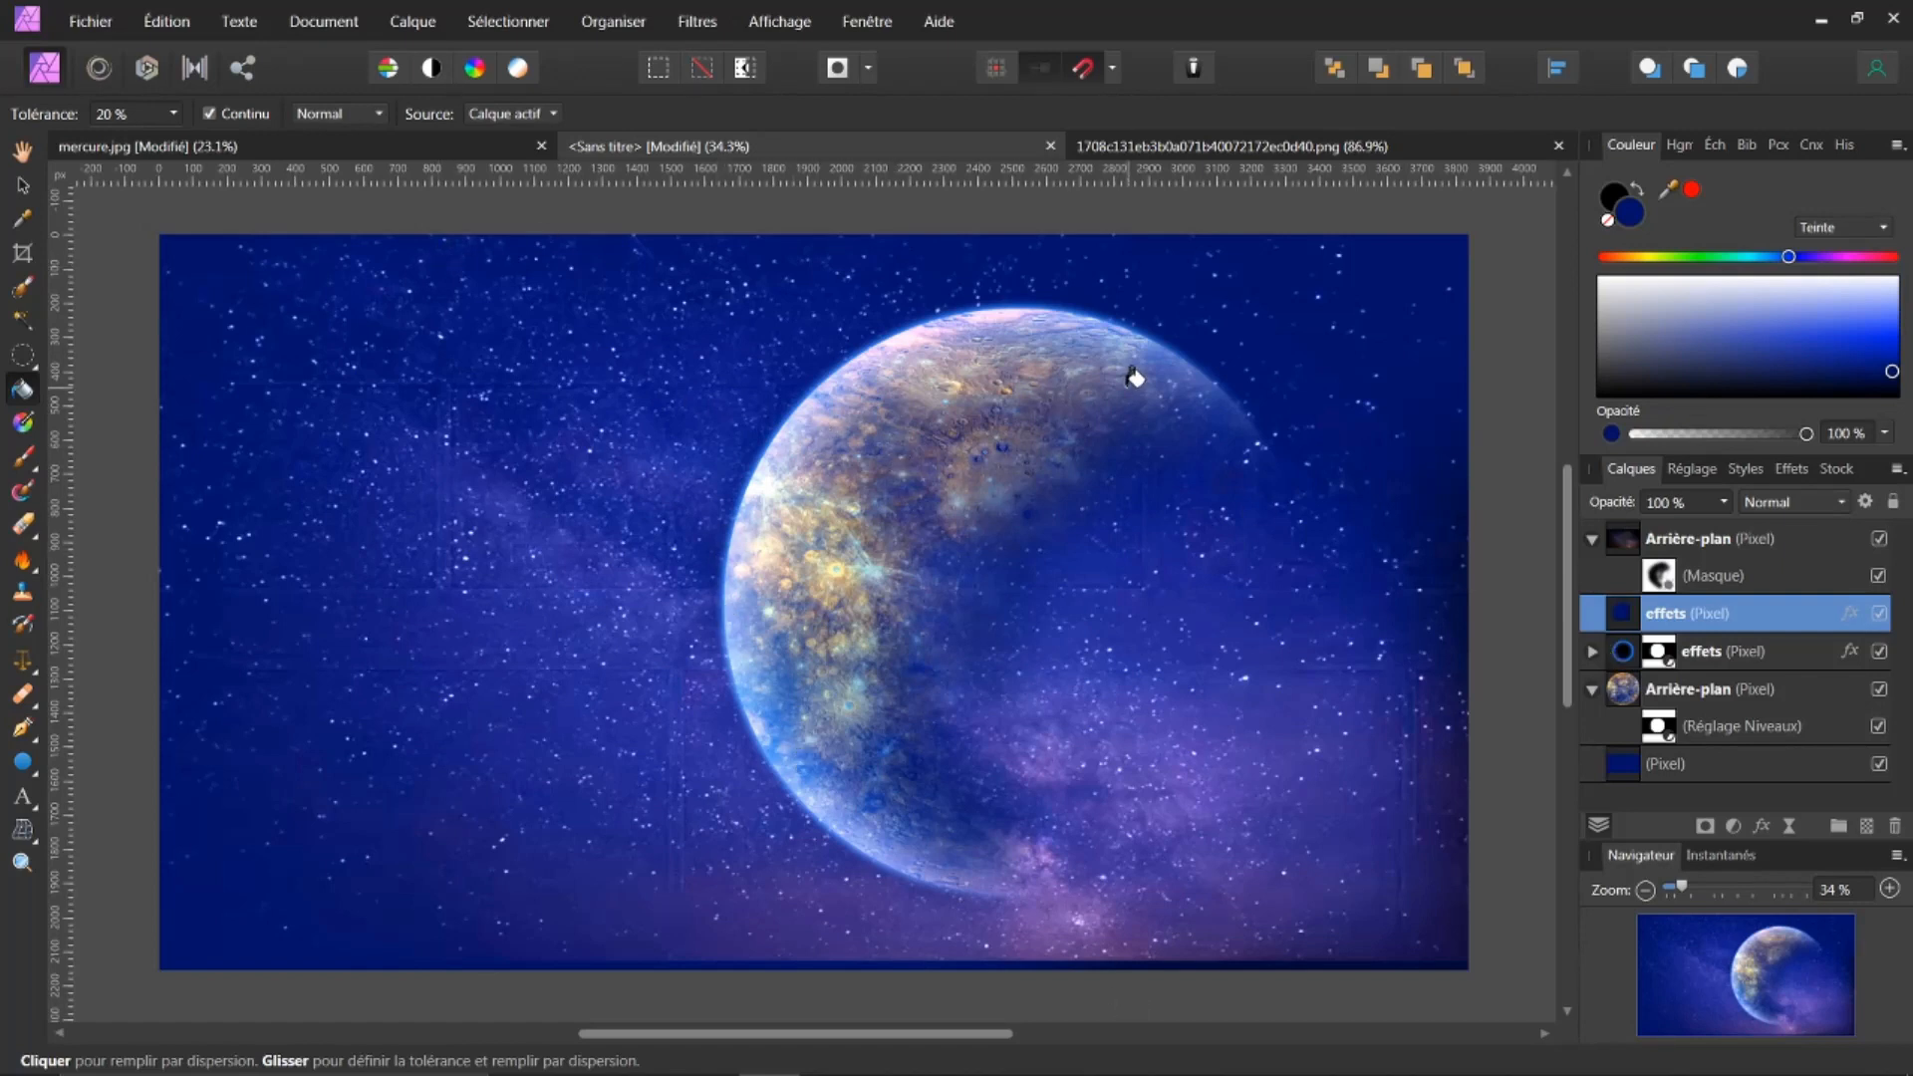
Swap the active colour to black and flood-fill both the night-side shadow layer and the bottom background layer with it
left_click(1635, 186)
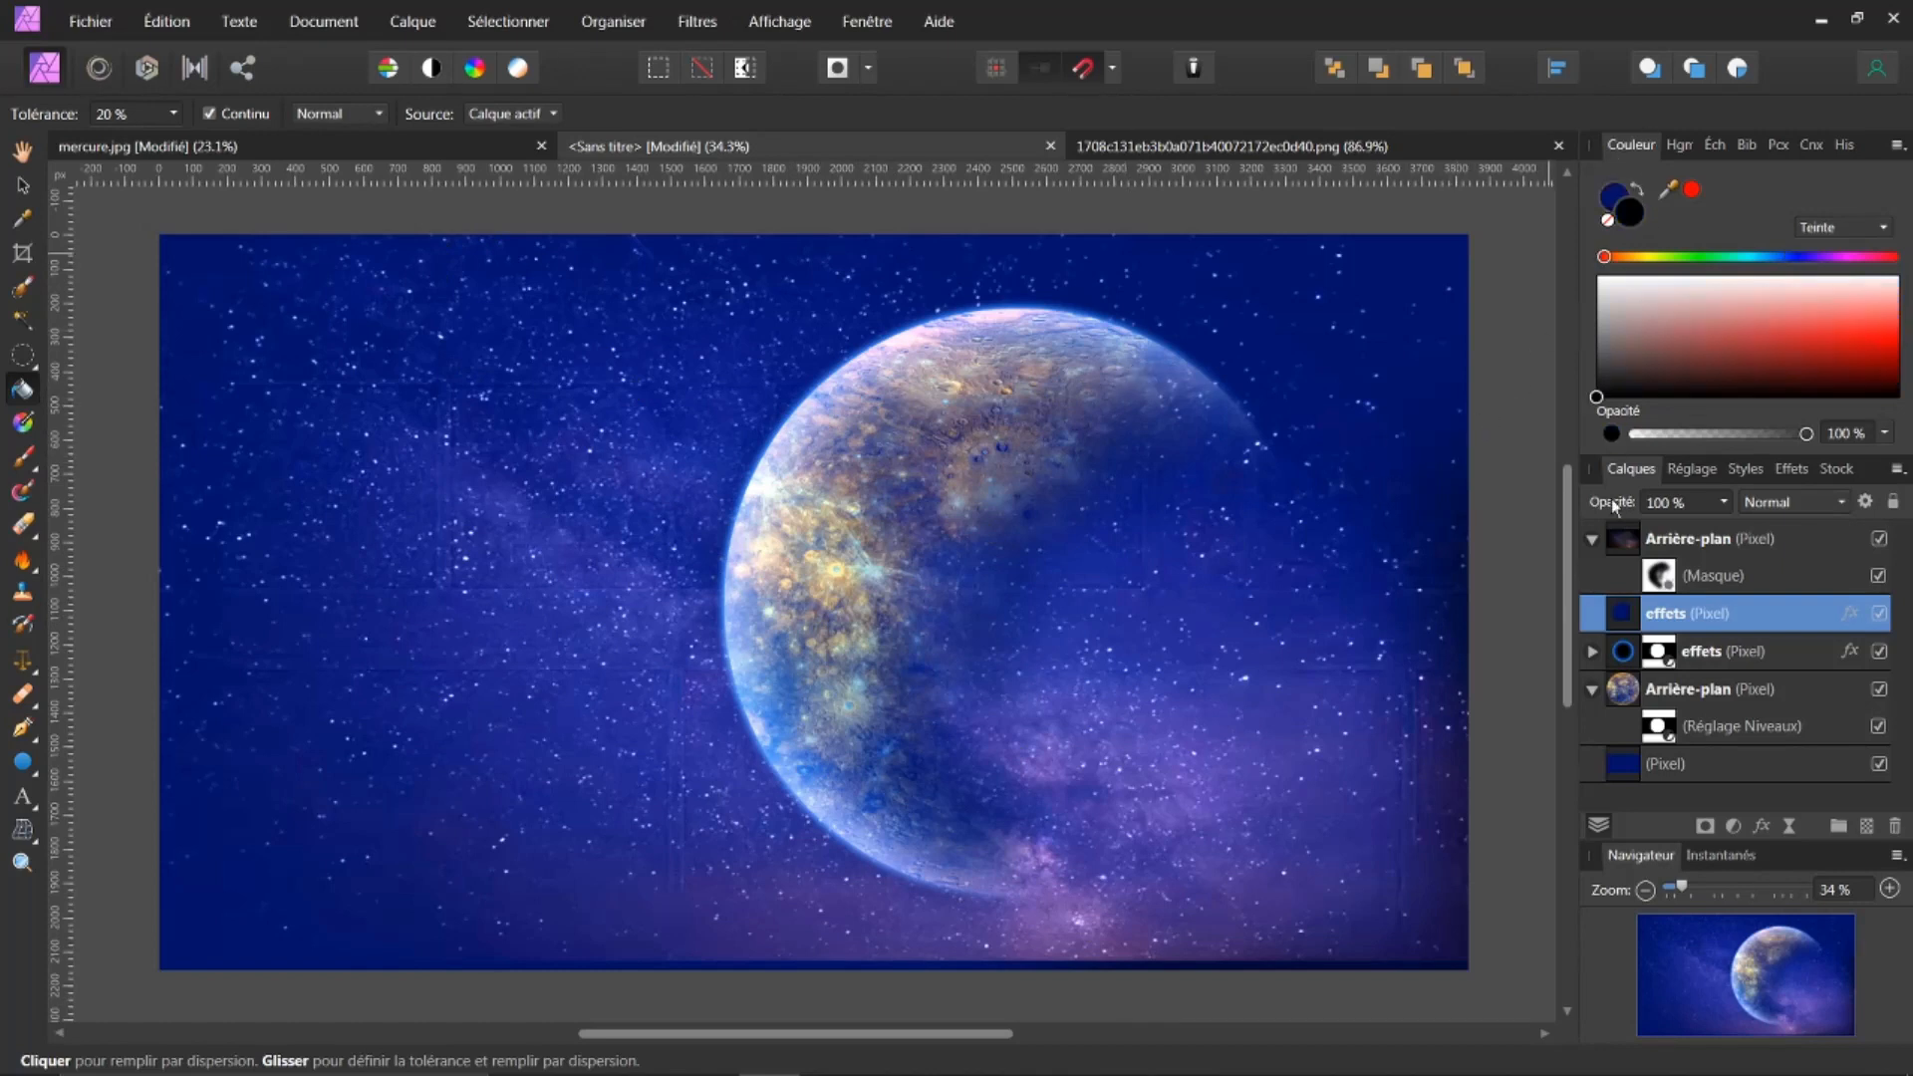
left_click(1168, 570)
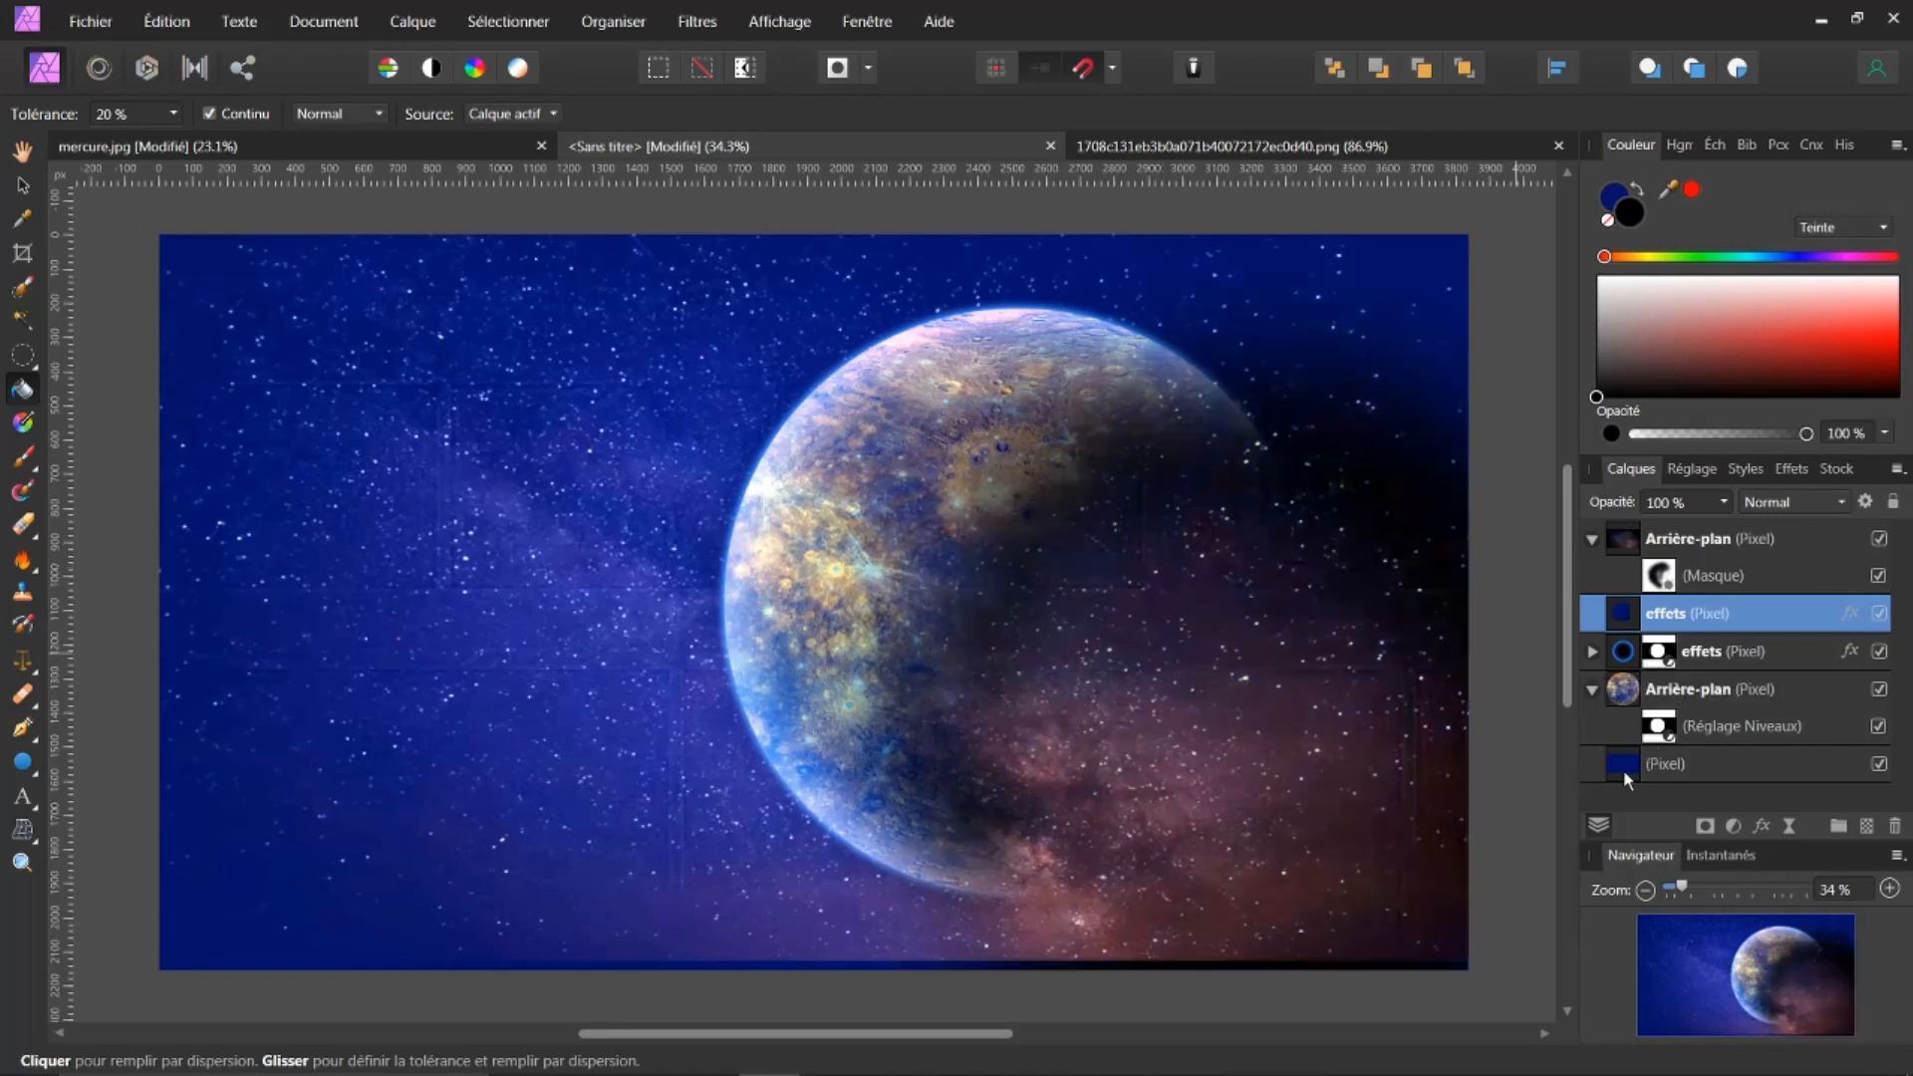
left_click(1624, 767)
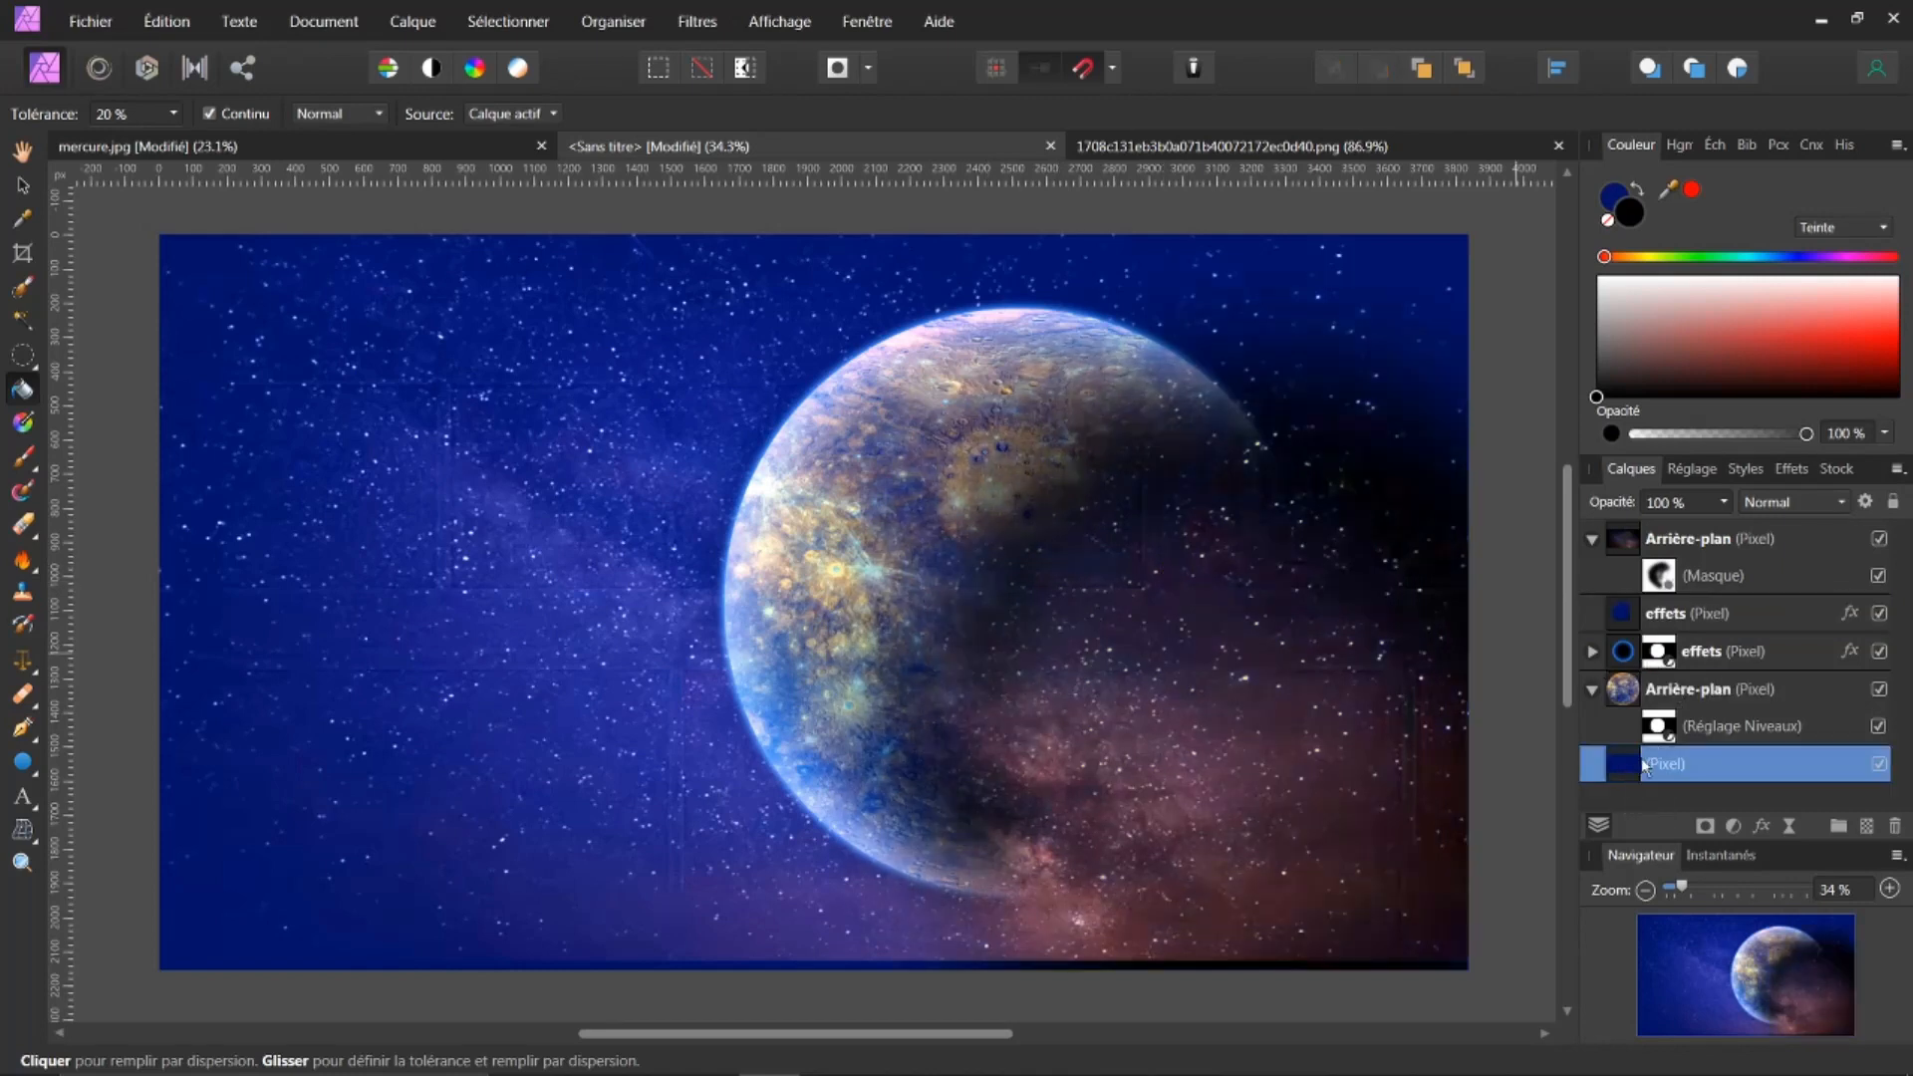
left_click(685, 429)
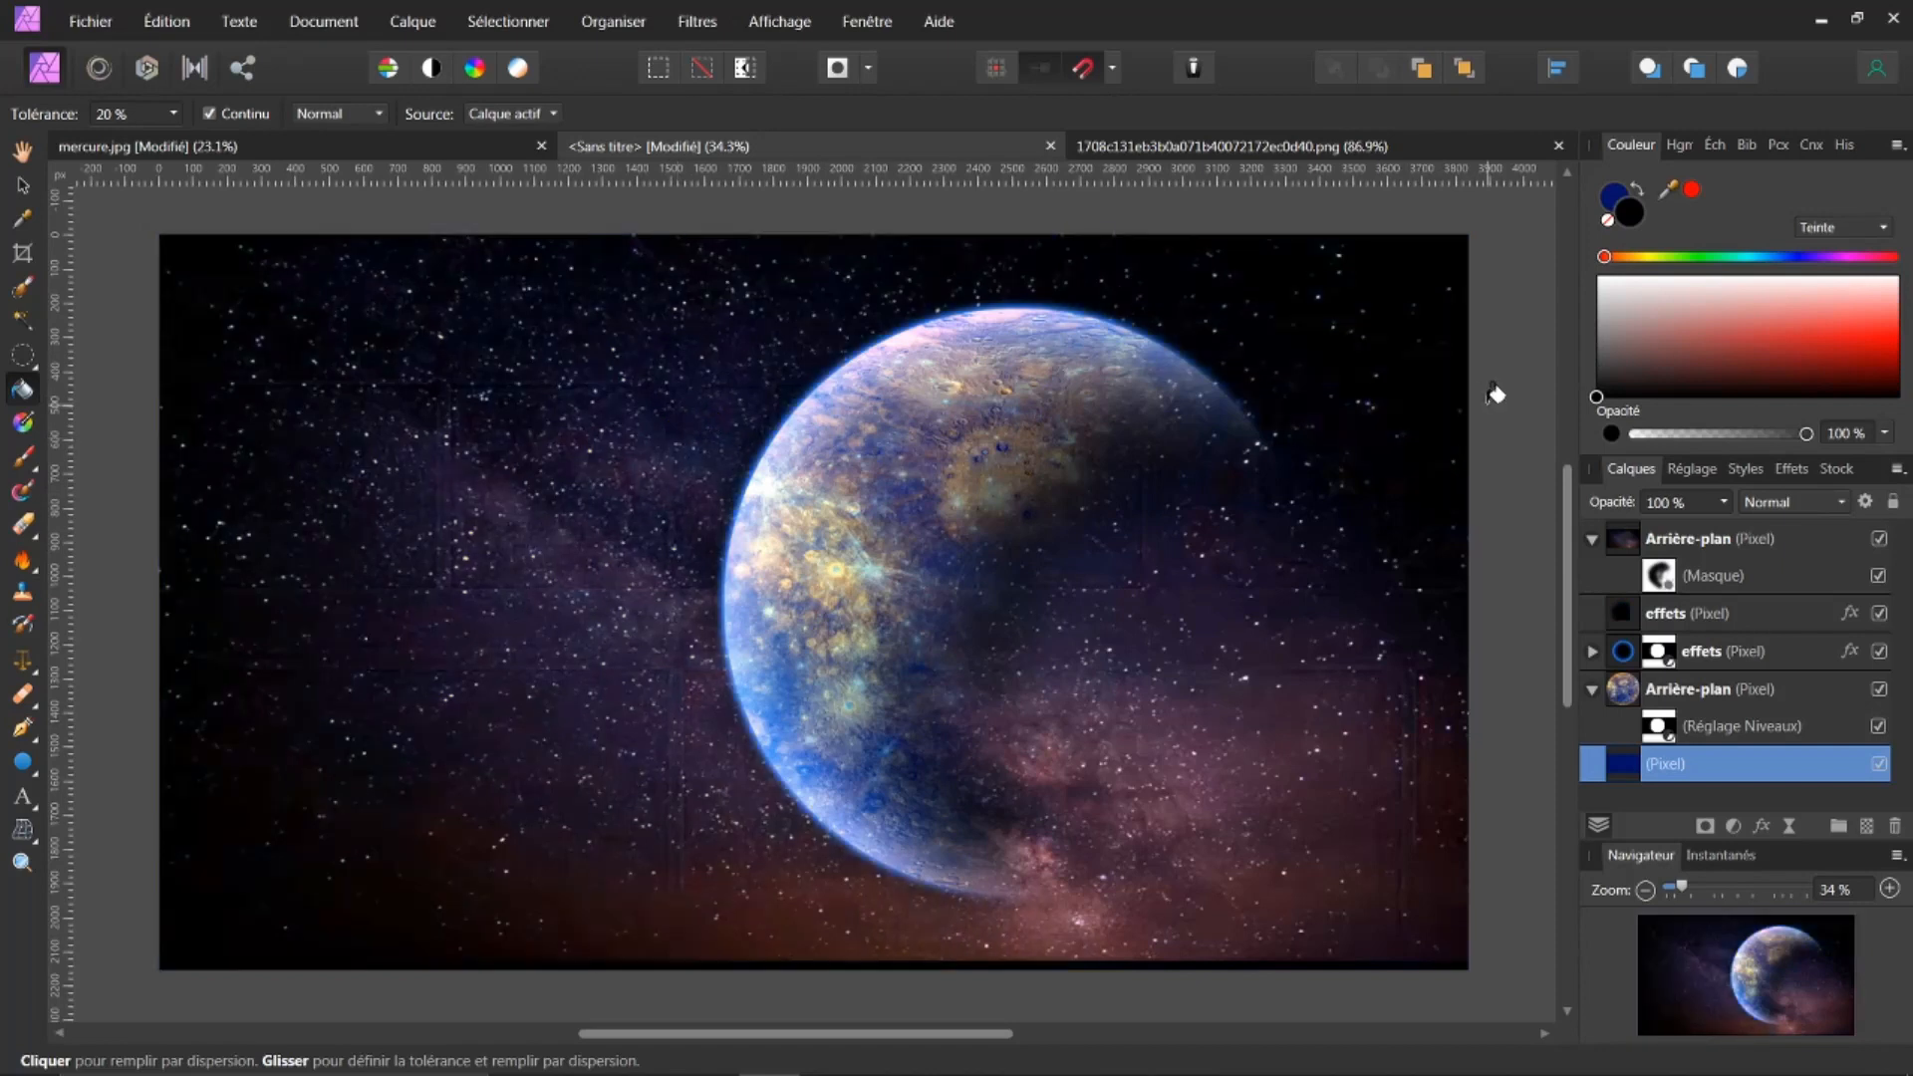